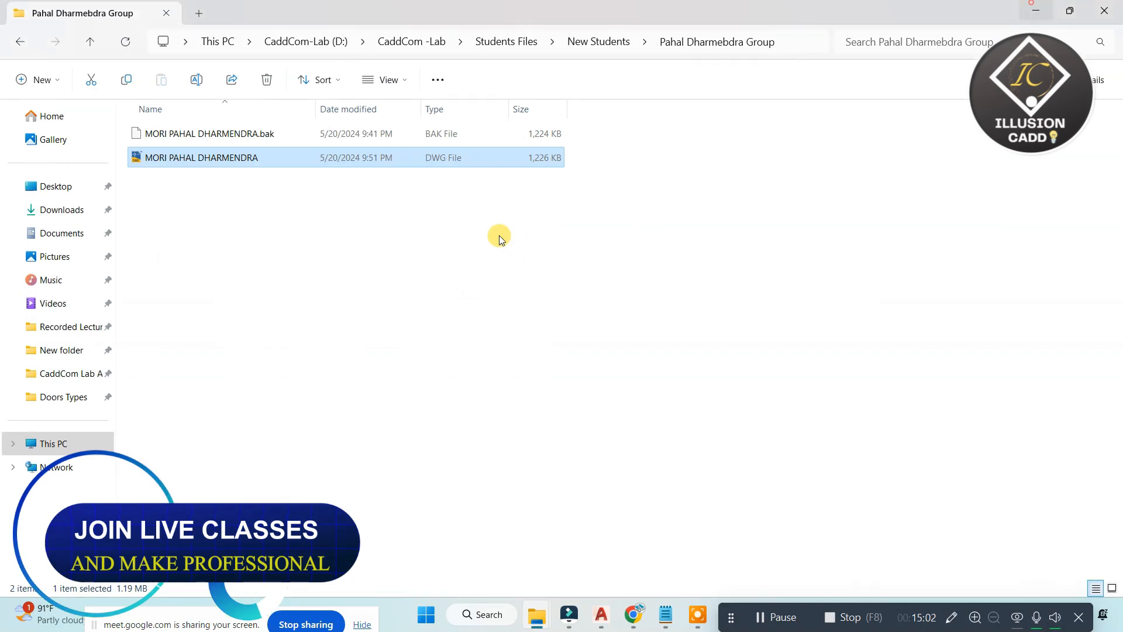
Step: Switch to the open AutoCAD drawing and bring up the D3 internal door elevation
click(1037, 11)
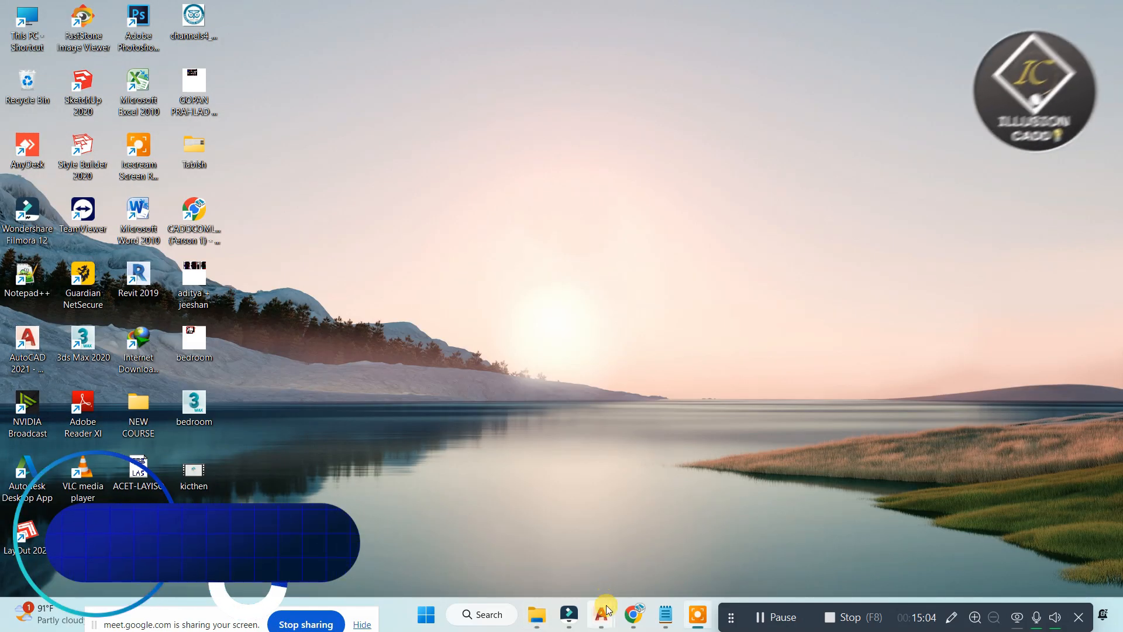
mouse_move(600, 613)
click(664, 520)
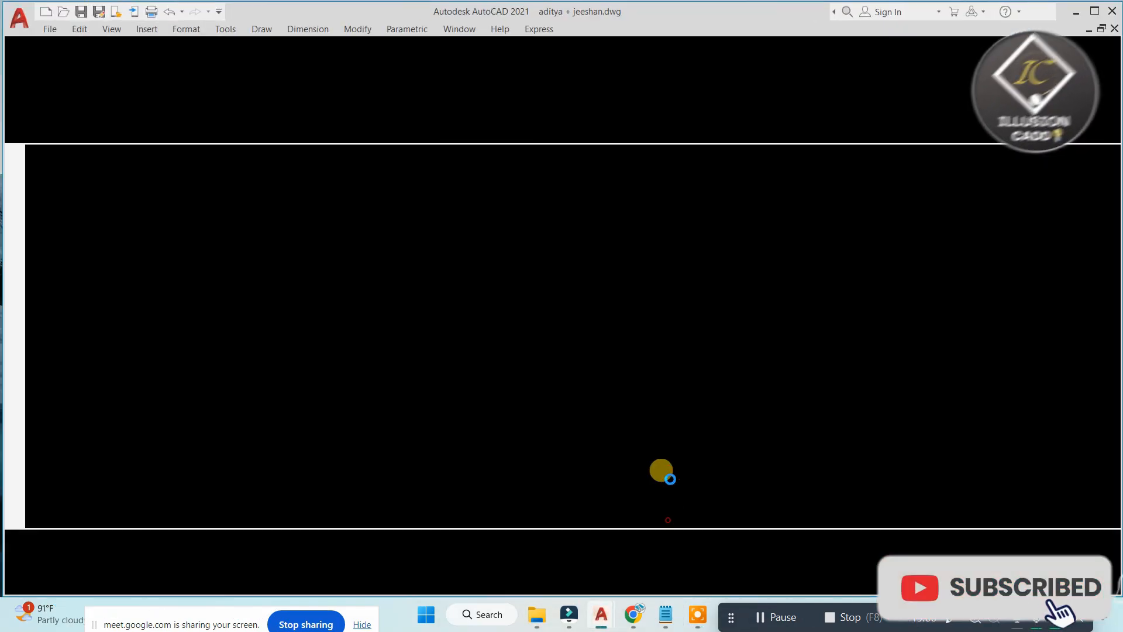
scroll(575, 330, up, 5)
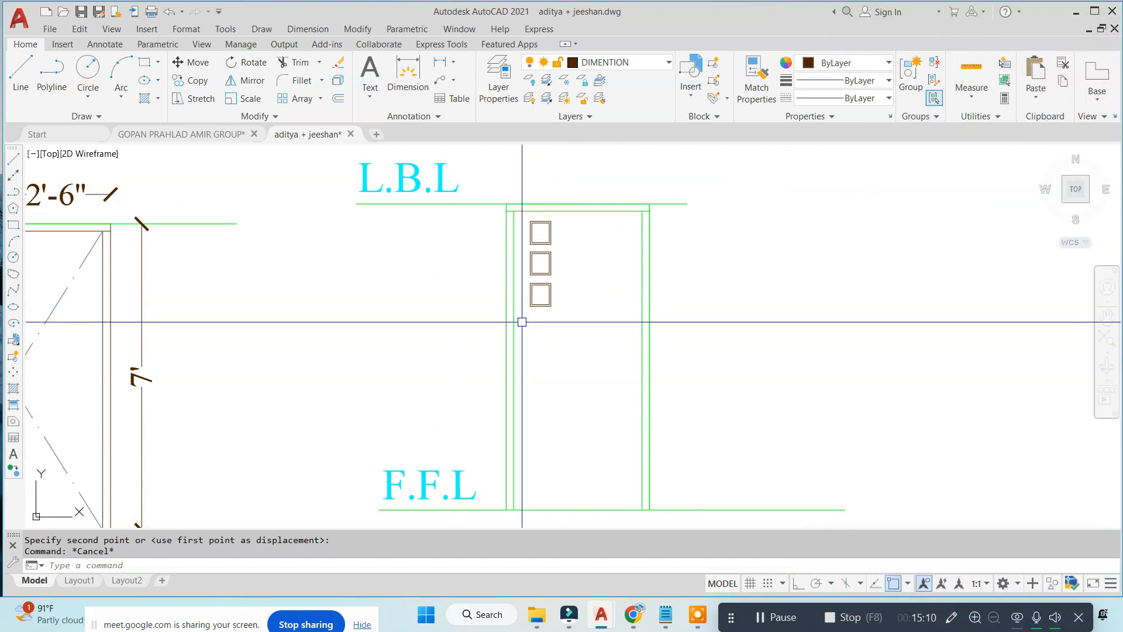
scroll(559, 292, down, 3)
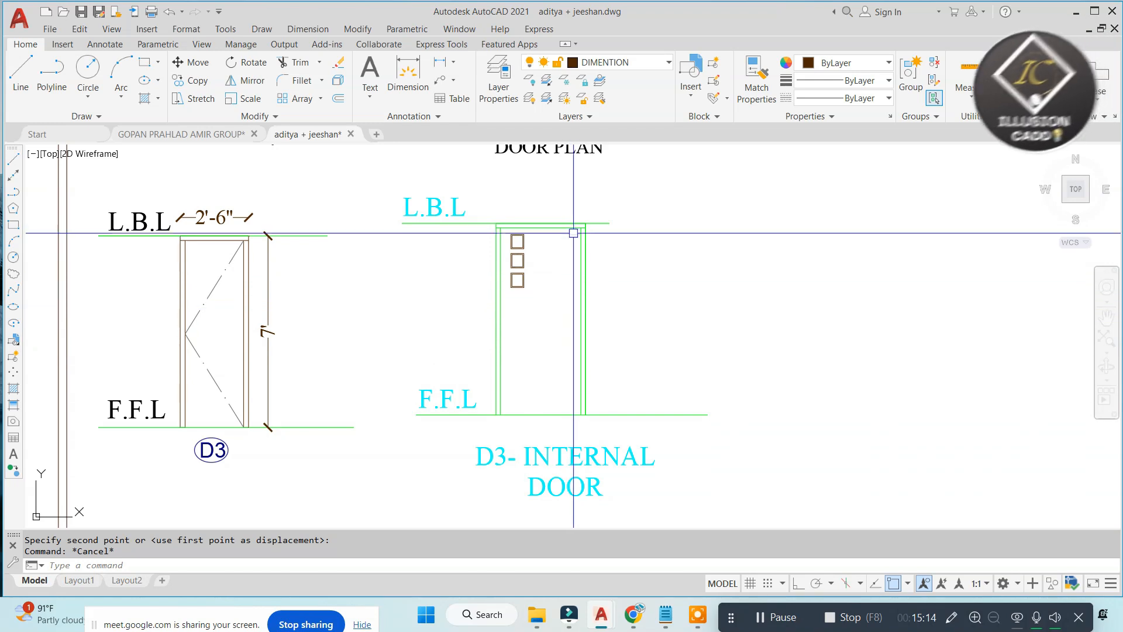
Step: Place a multileader with its arrowhead inside the upper part of the D3 internal door and a horizontal landing outside the frame, using Ortho
click(440, 82)
scroll(638, 217, up, 2)
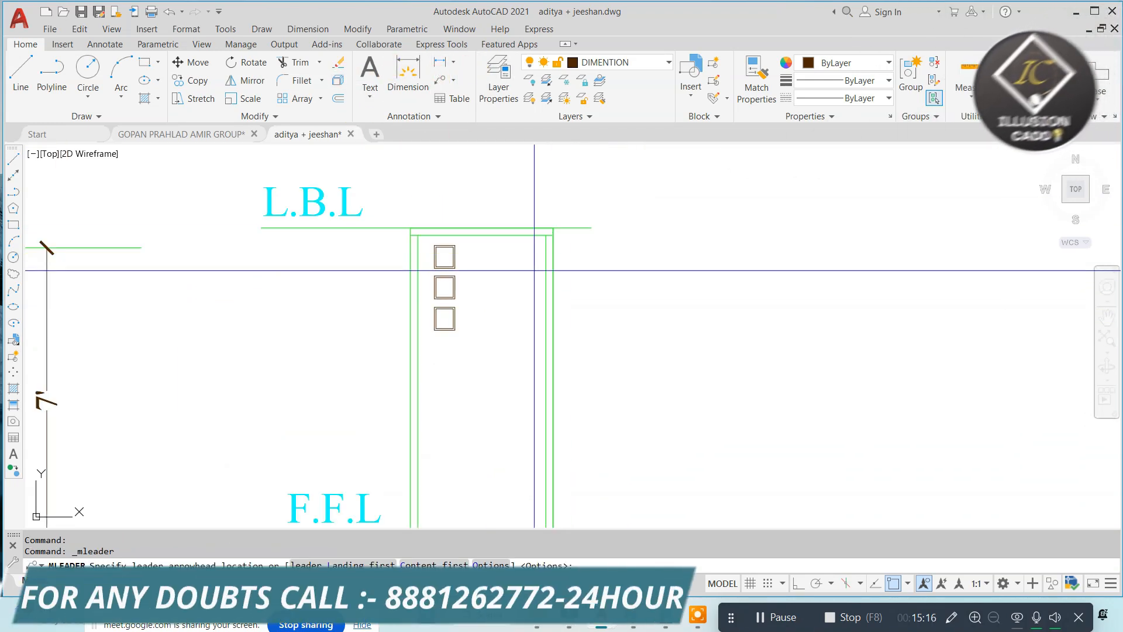
click(533, 277)
click(799, 583)
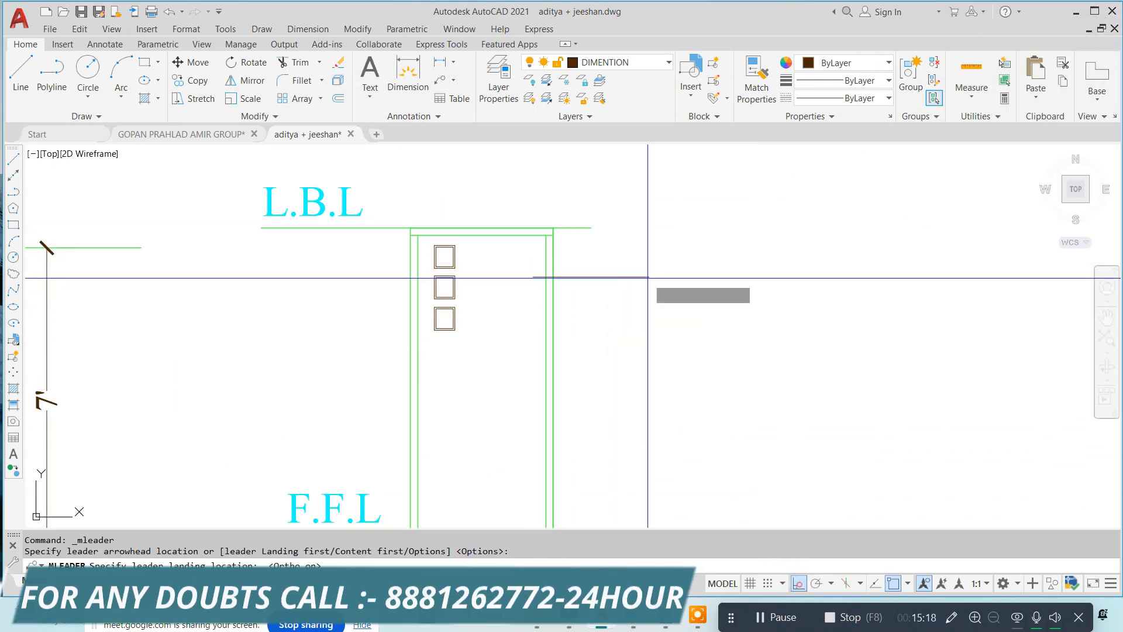
click(647, 271)
scroll(604, 353, up, 4)
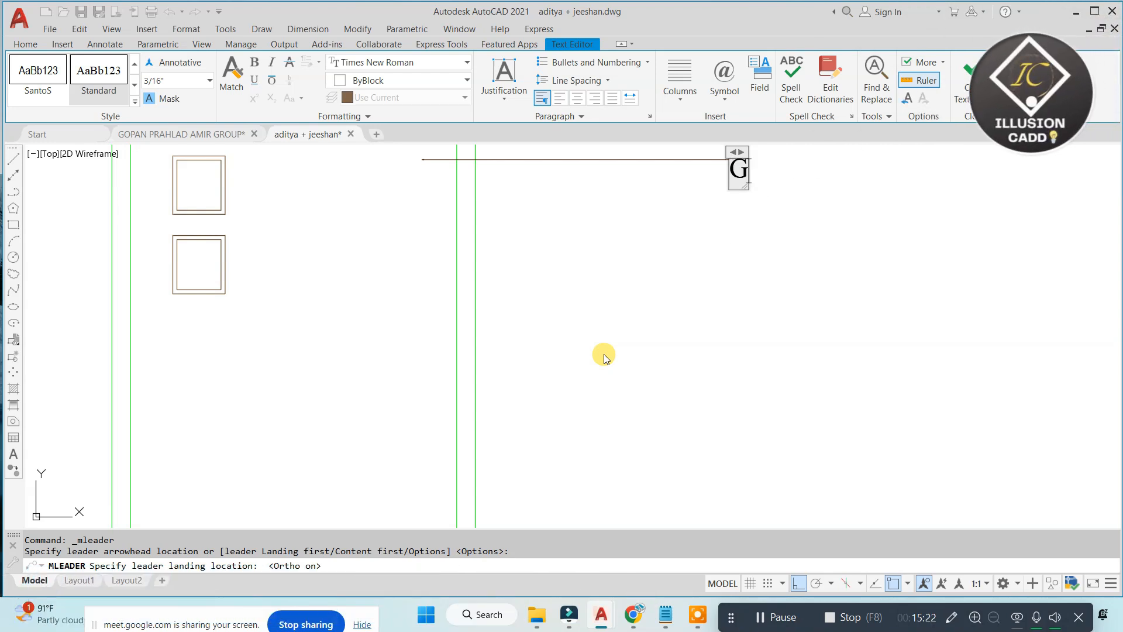
Step: Enter the leader text "GLASS WITH SOLID DOOR", "FINISH WITH LAMINATE -" and "DOOR NO- 026-" on three lines and finish the note
text(GLASS WITH S)
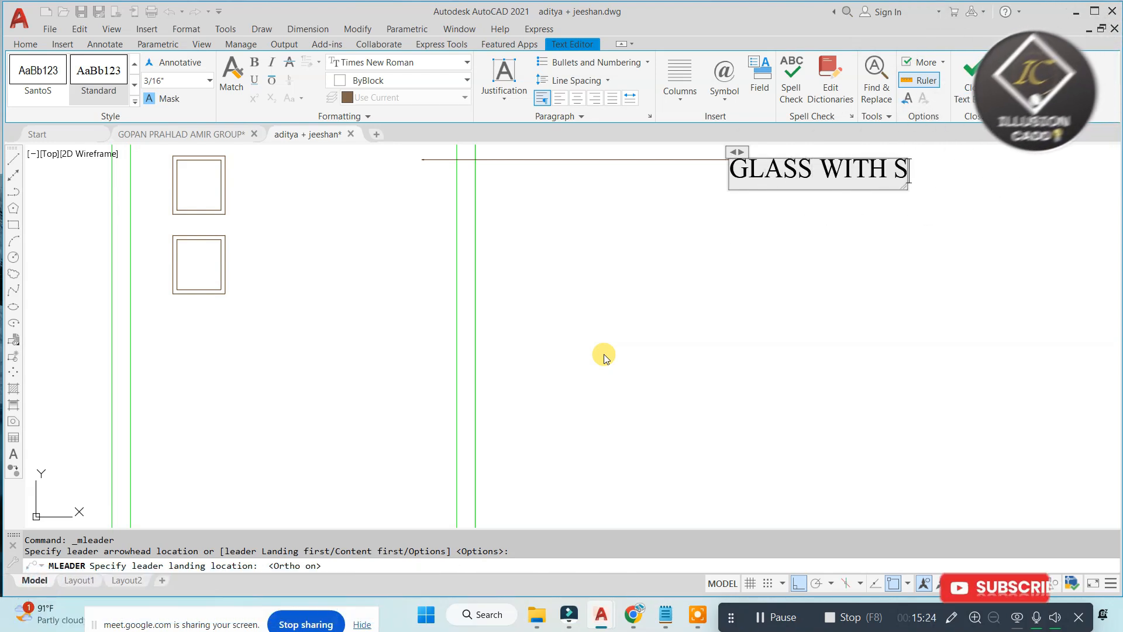
text(OLID)
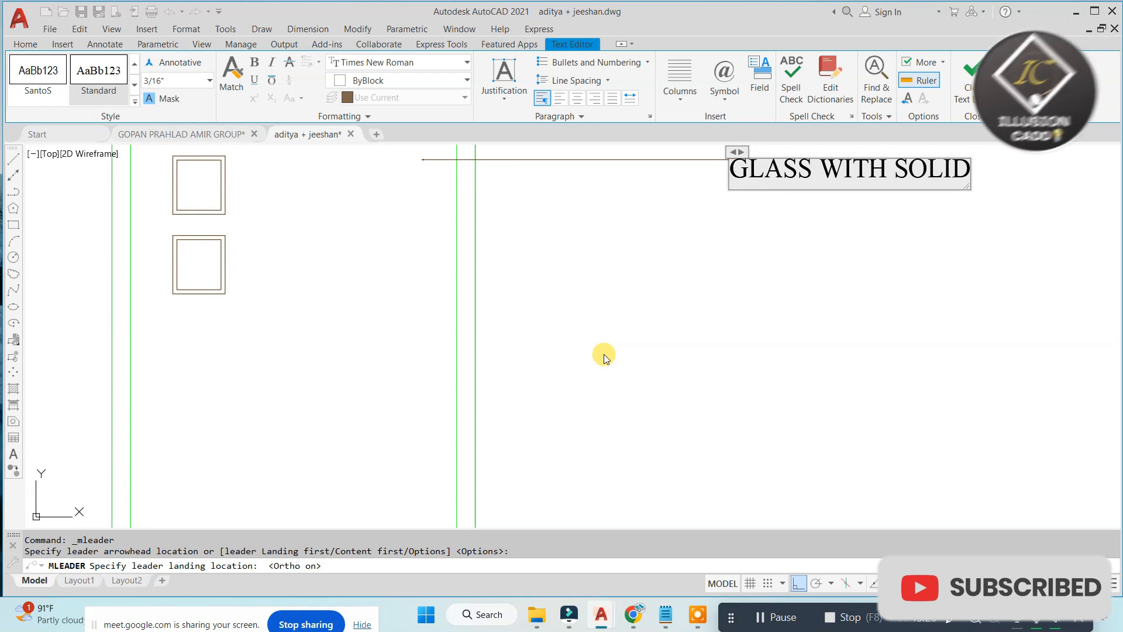
text( DOOR)
key(Return)
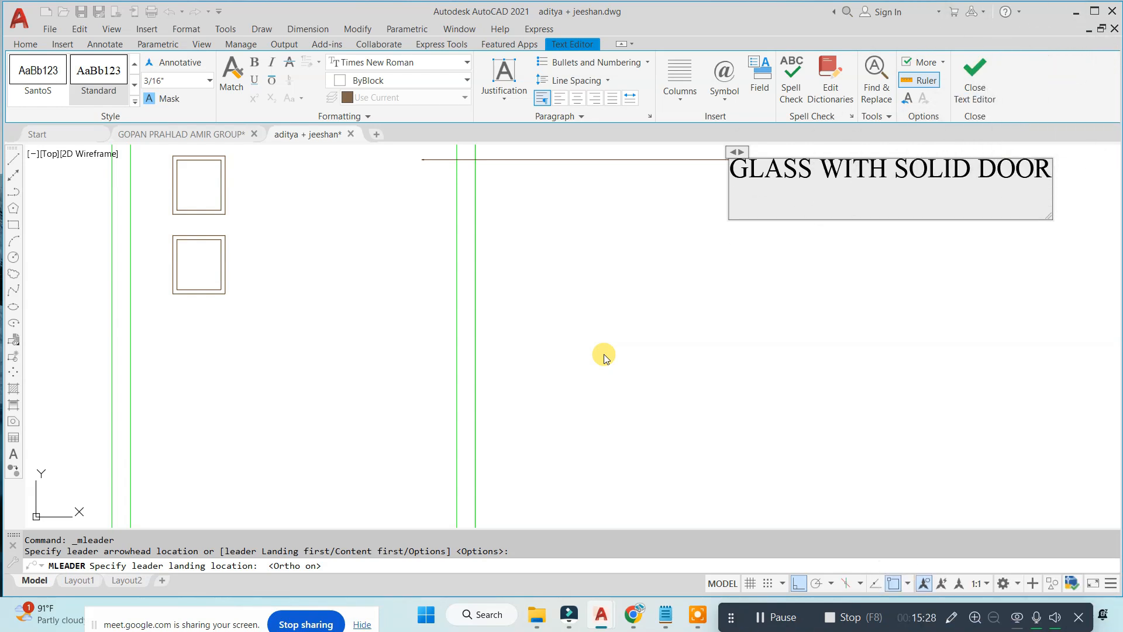
scroll(603, 355, down, 3)
scroll(702, 306, up, 3)
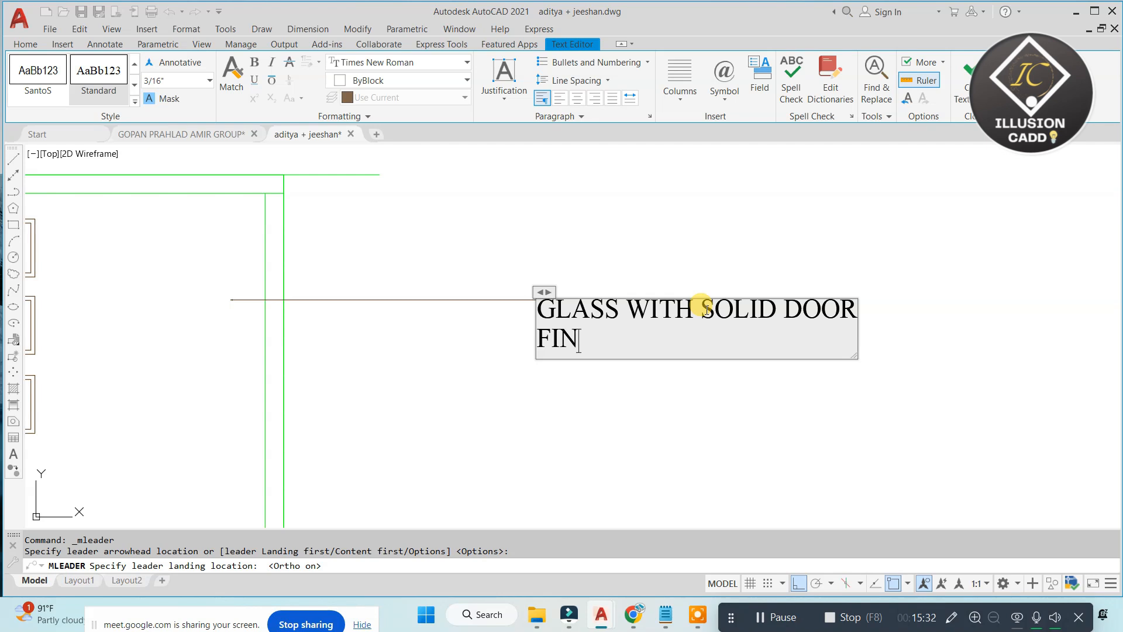
text(FINISH WITH LAM)
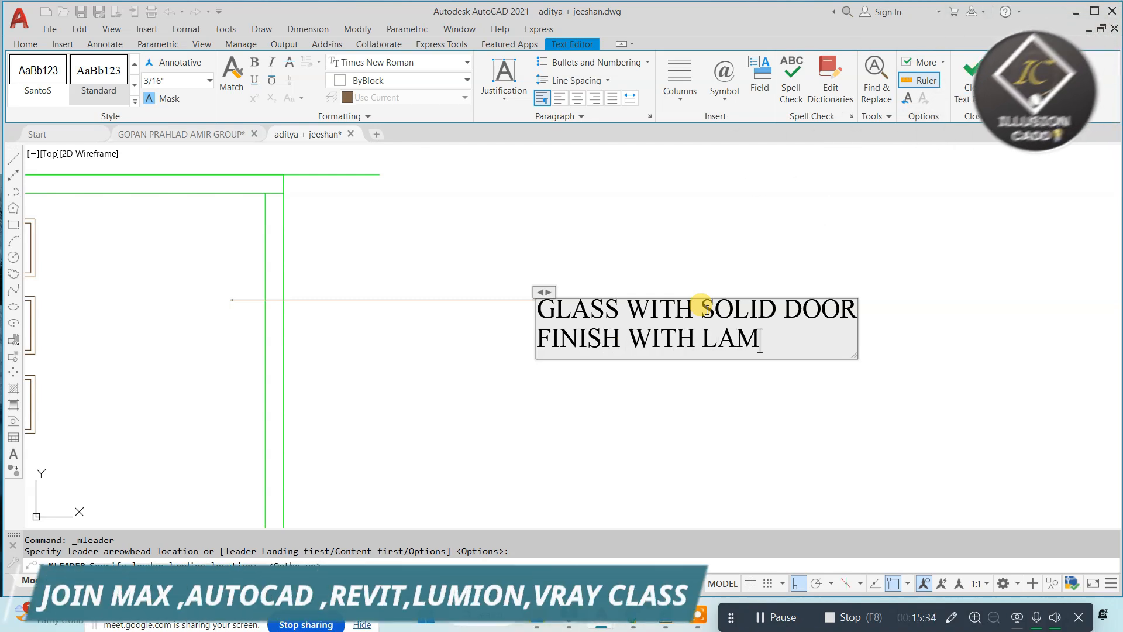
text(INATE -)
key(Return)
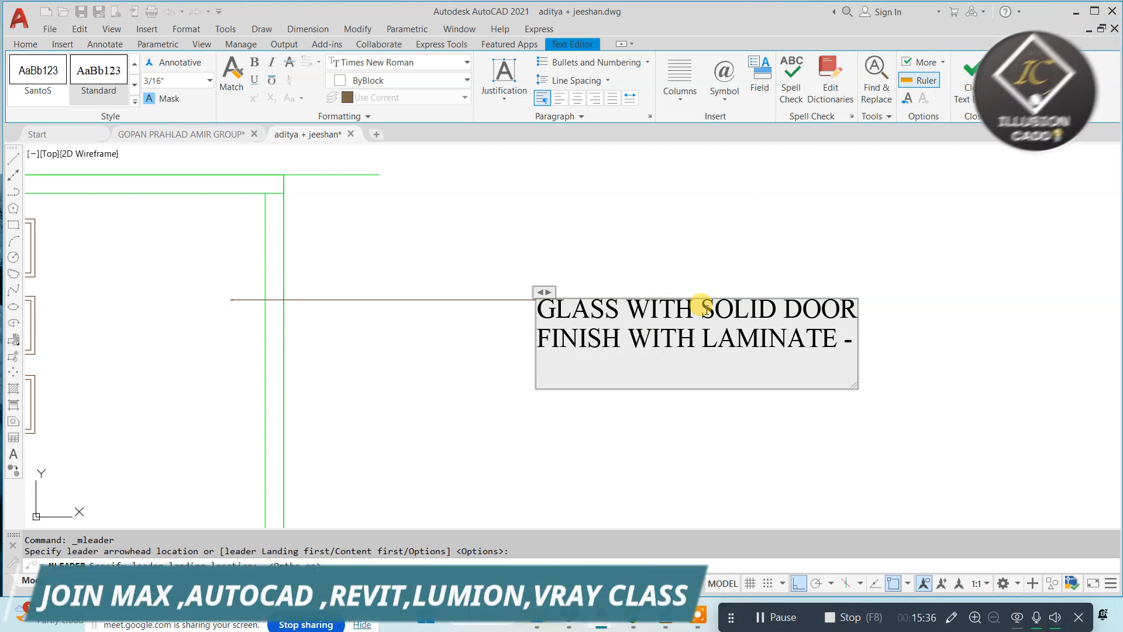
text(DOOR NO- 0)
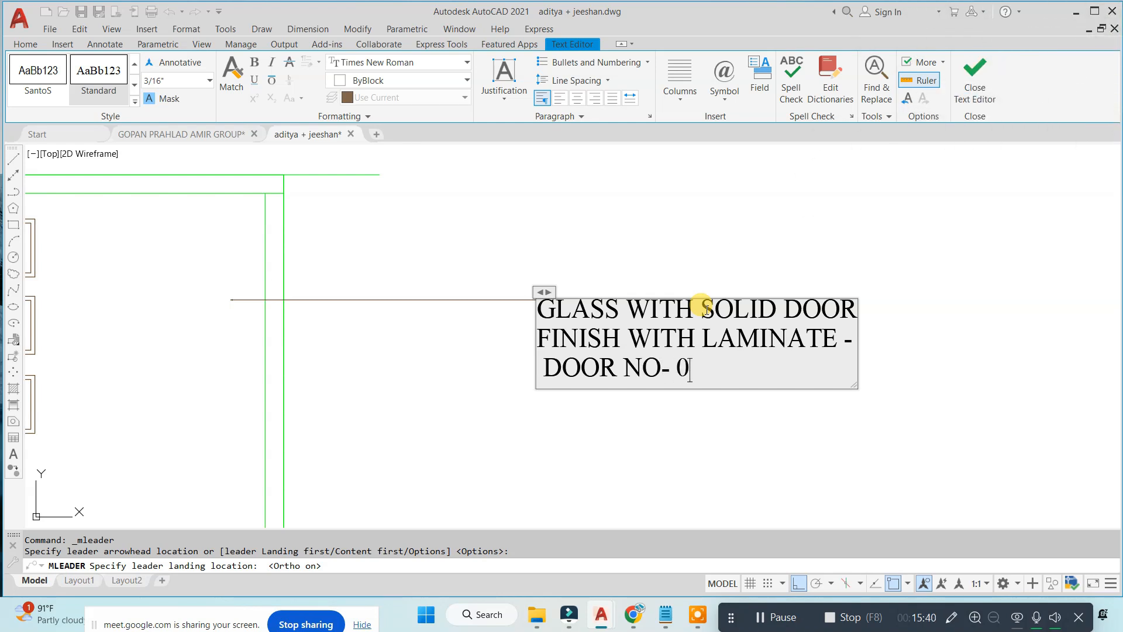
text(26-)
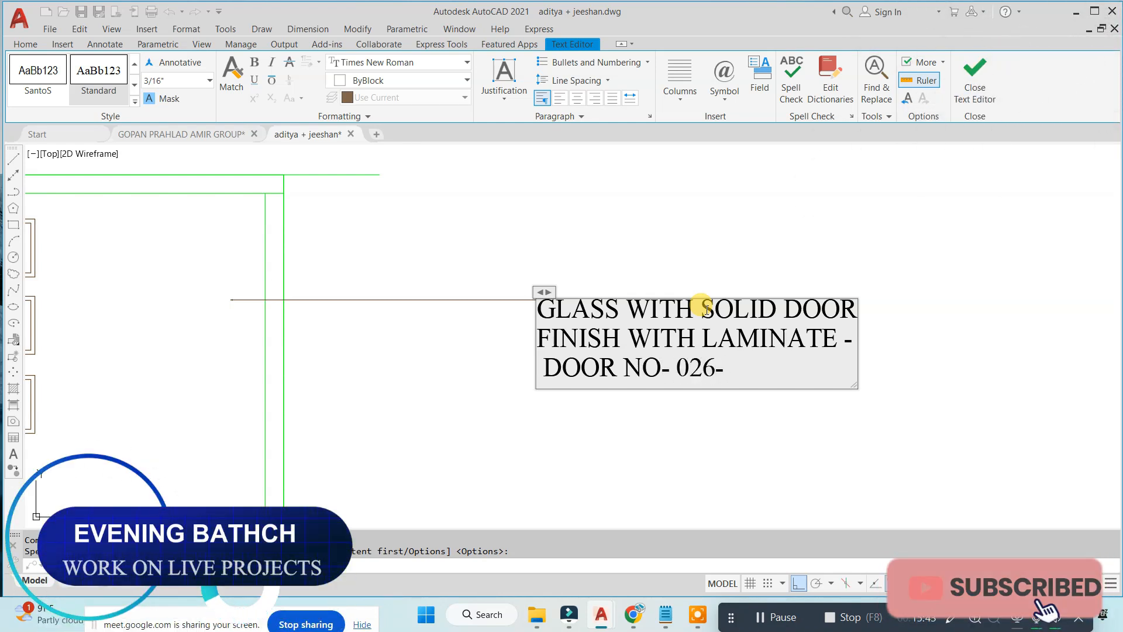
key(Return)
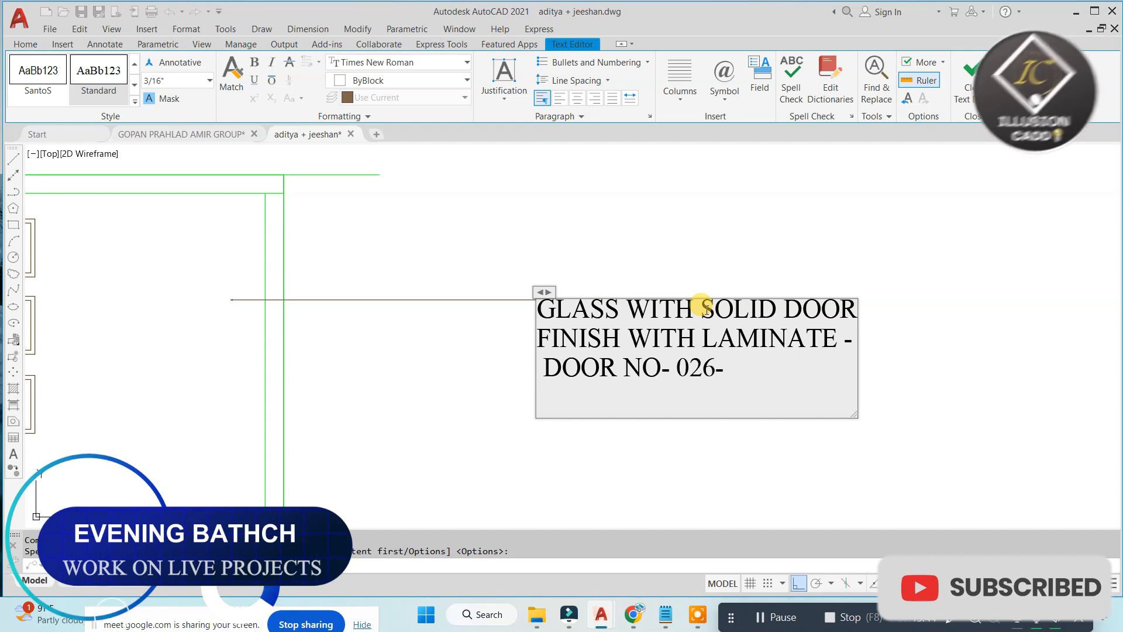
text(G)
key(BackSpace)
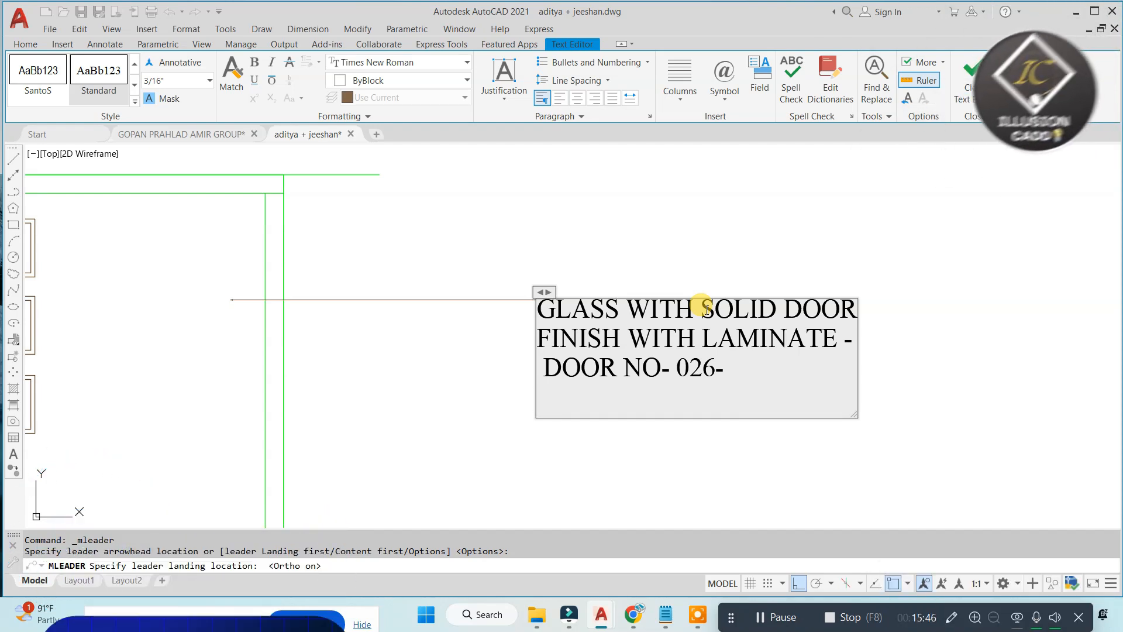
click(759, 220)
Step: Set the text height of the door's leader note to 6 1/4"
scroll(561, 298, up, 4)
double_click(560, 304)
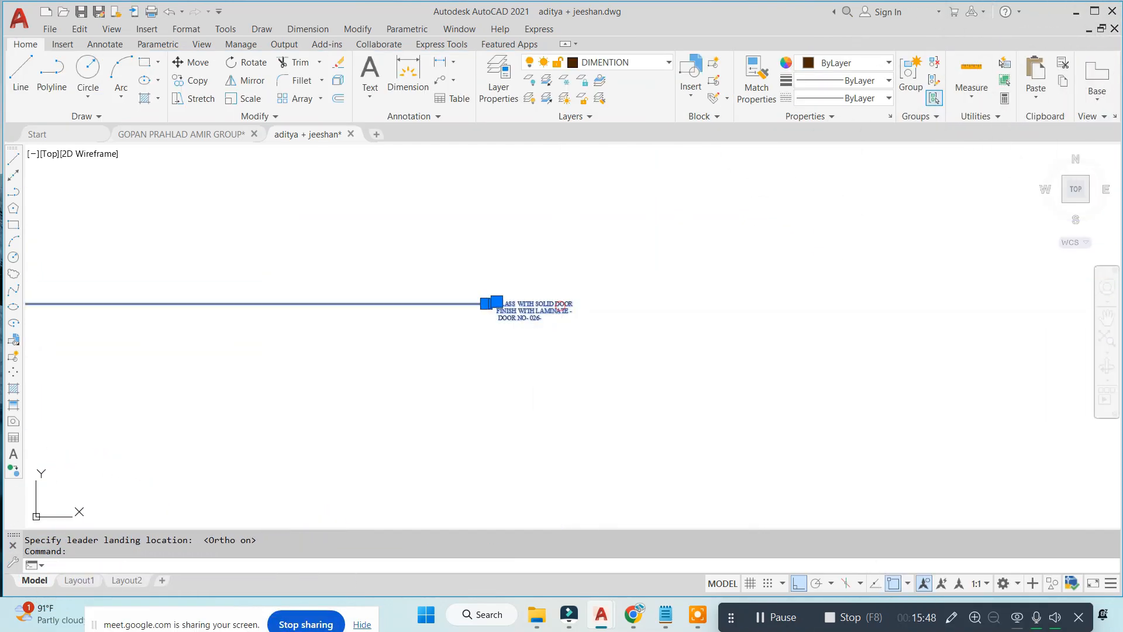
click(176, 81)
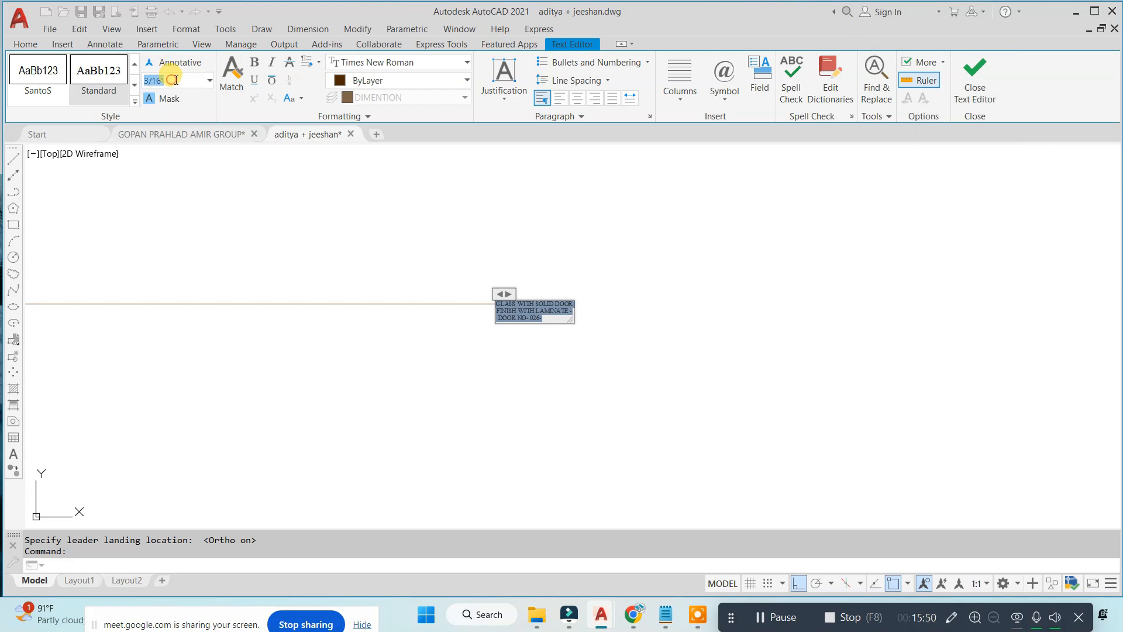
key(Return)
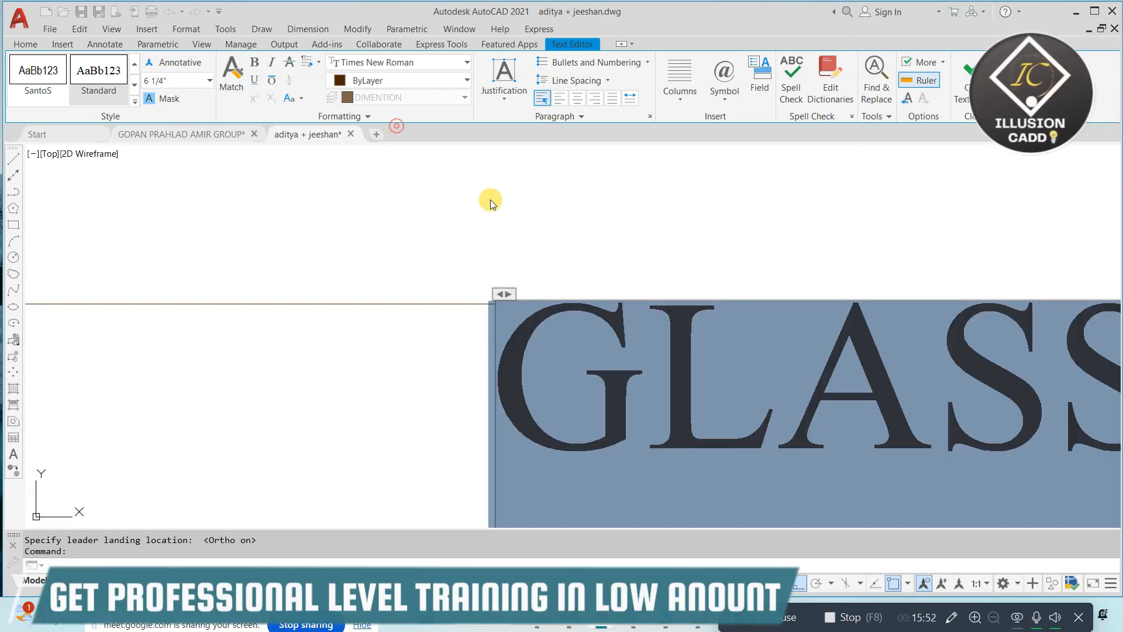
scroll(490, 202, down, 2)
click(517, 205)
scroll(524, 246, down, 3)
Step: Set the text height of the door's leader note to 4"
click(579, 243)
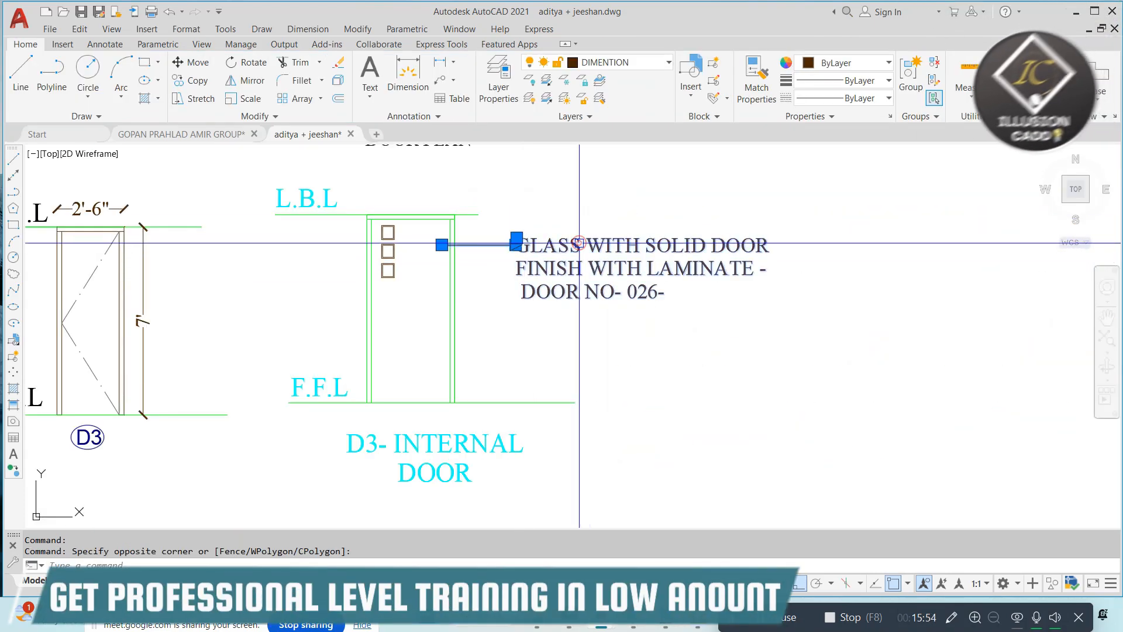
double_click(579, 244)
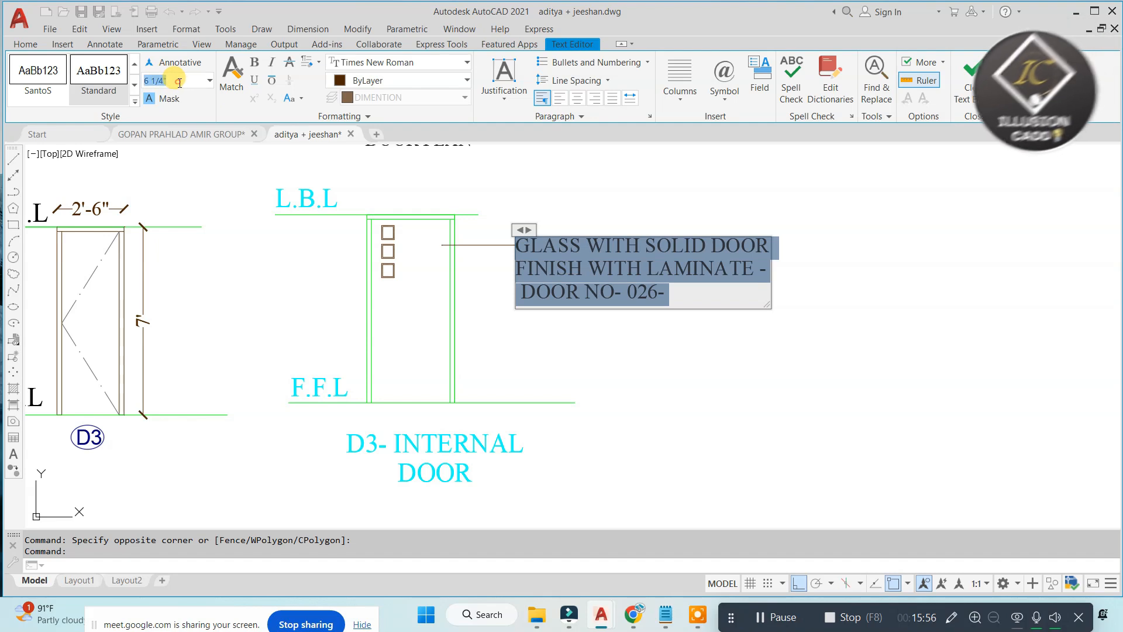
click(179, 82)
text(4)
key(Return)
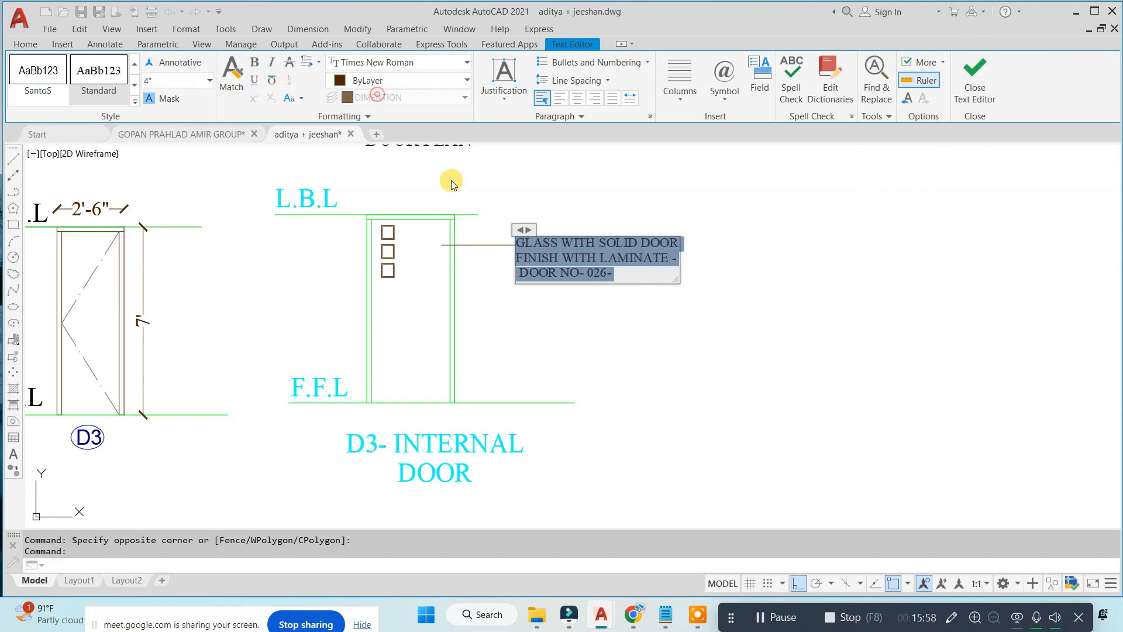
click(506, 176)
scroll(528, 214, up, 2)
key(Escape)
key(Escape)
Step: In the leader's properties, try a text height of 6" and settle on 3"
click(613, 239)
click(514, 349)
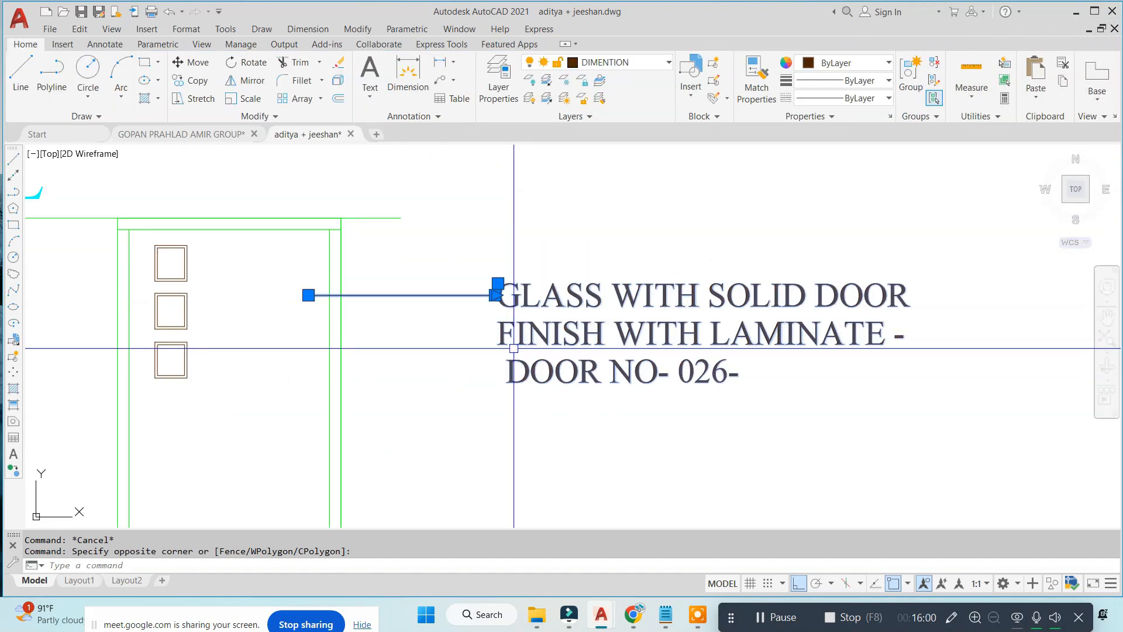
text(ch)
key(Return)
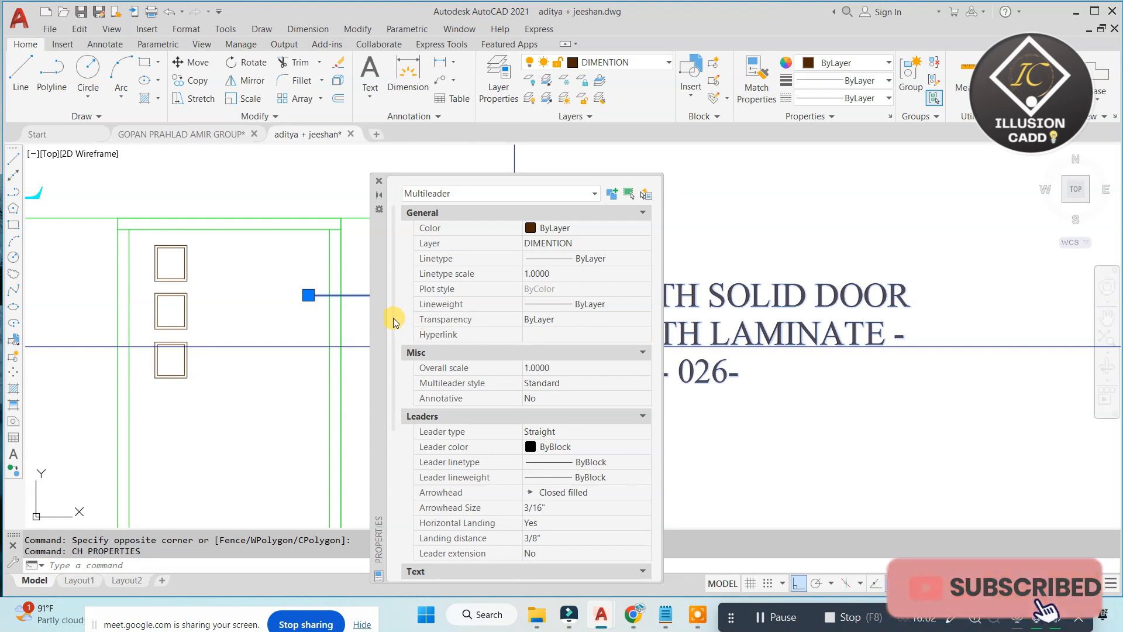
drag(390, 322, 389, 426)
drag(374, 264, 428, 238)
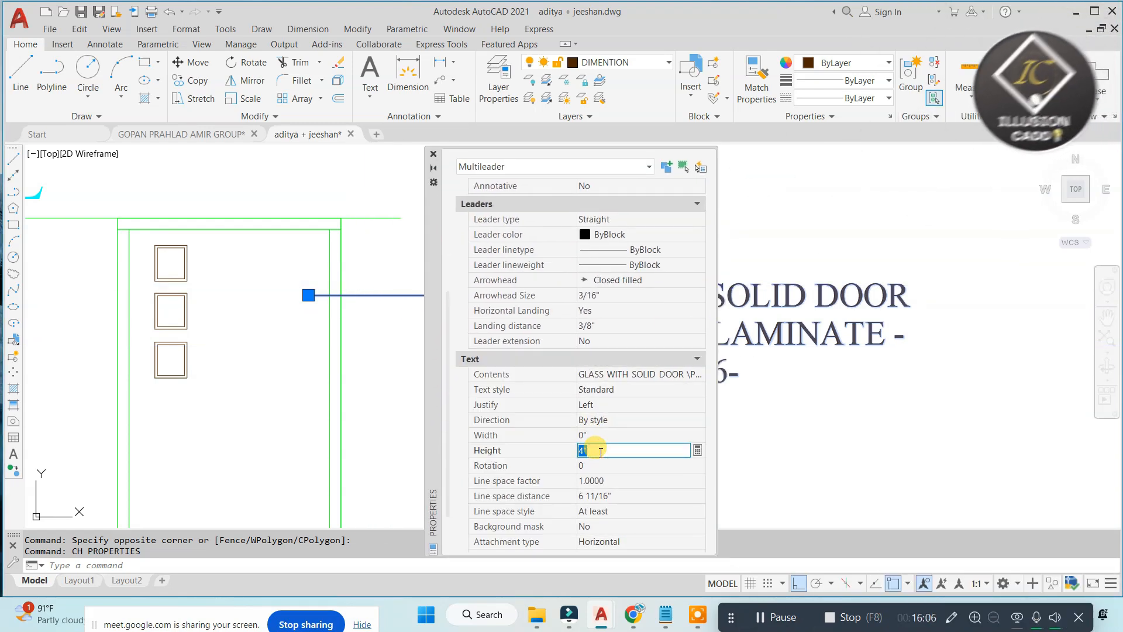
text(6)
key(Tab)
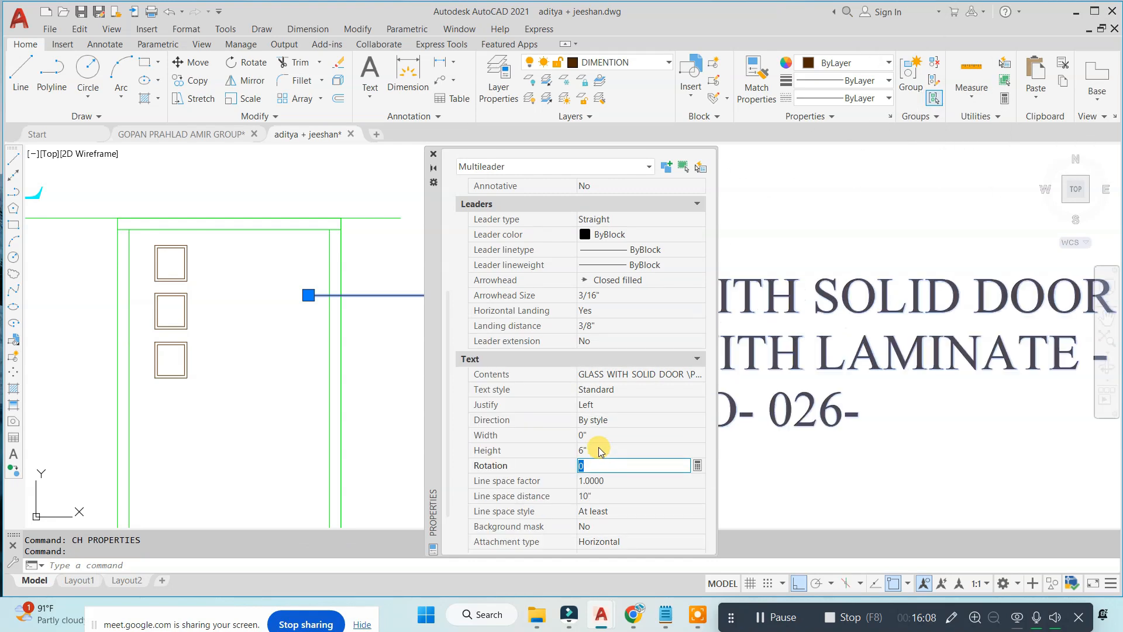
click(596, 451)
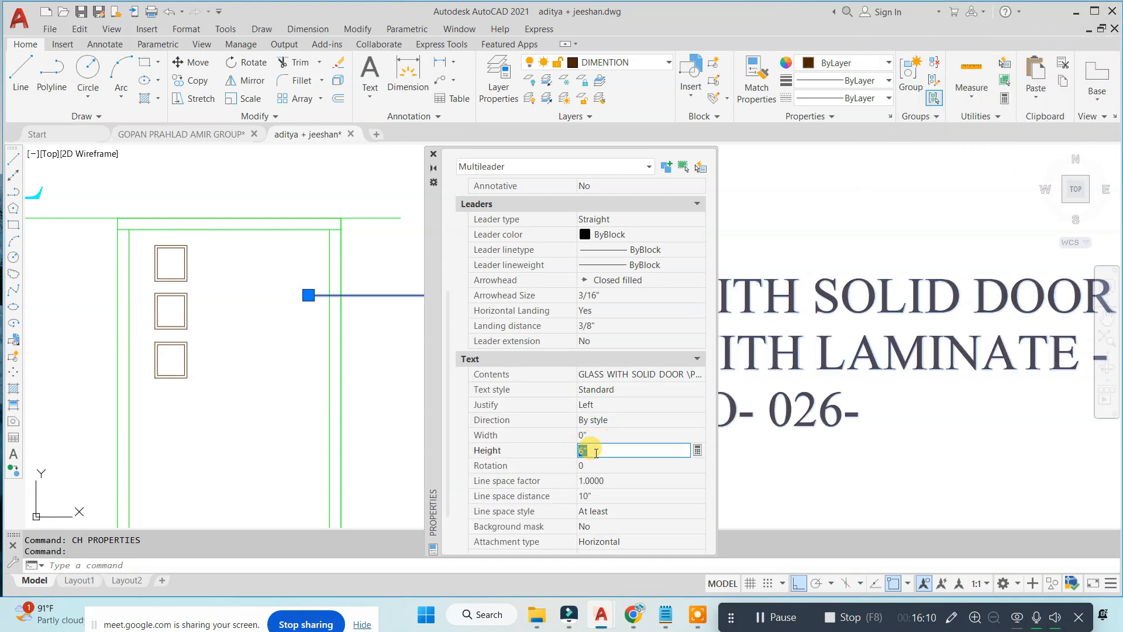
key(Tab)
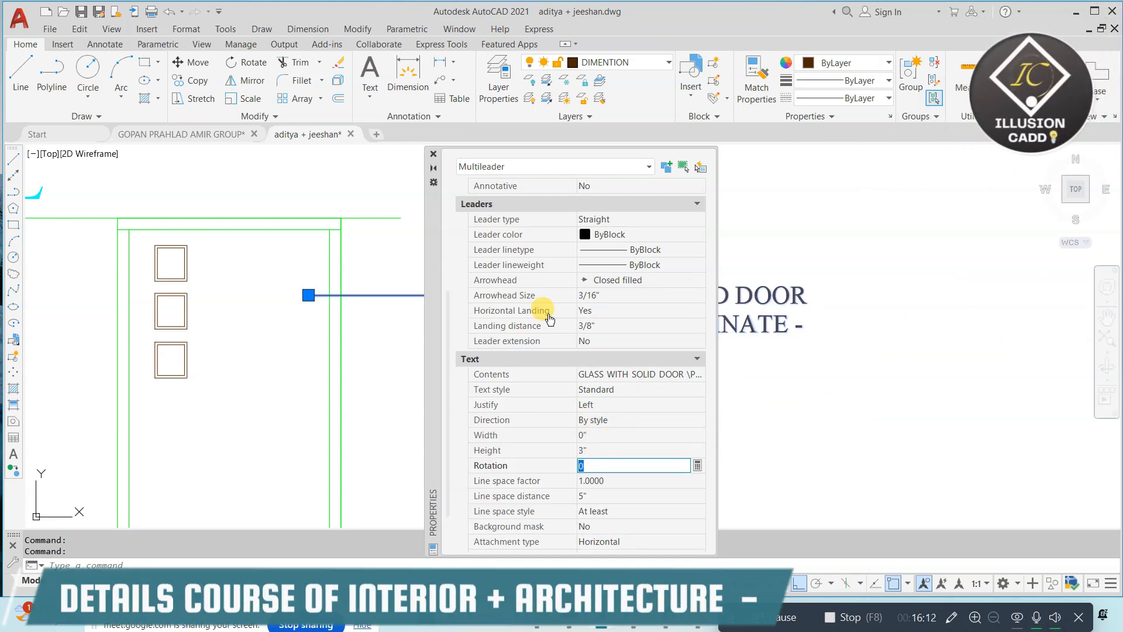
Step: Set the leader's arrowhead size to 4" and close its properties
click(617, 295)
text(4)
key(Tab)
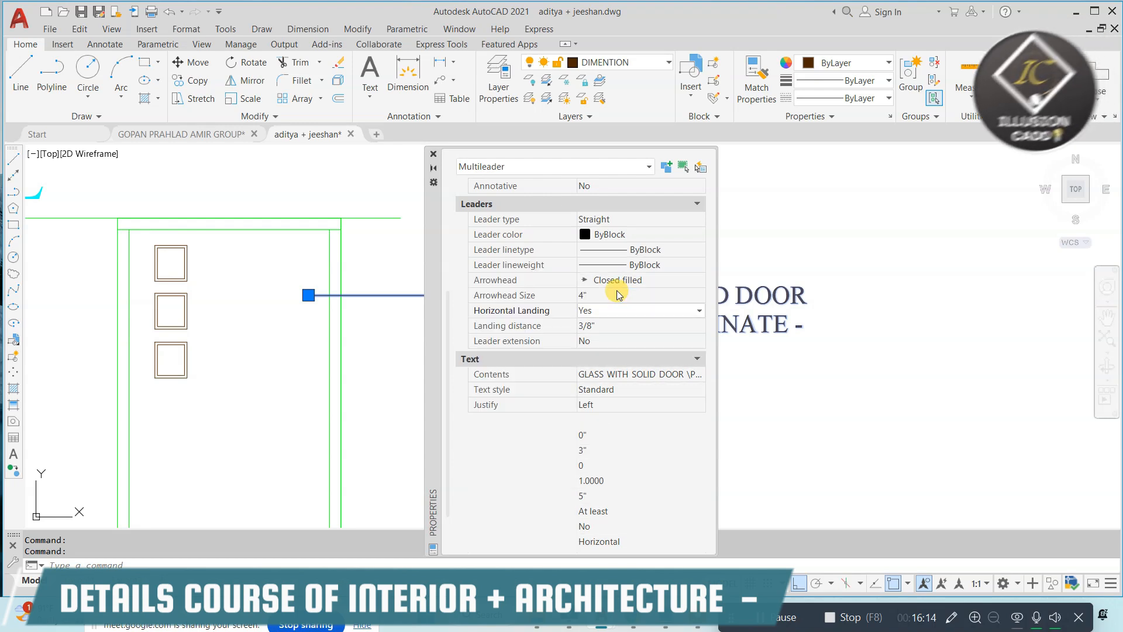
click(434, 155)
key(Escape)
mouse_move(296, 276)
middle_down()
mouse_move(356, 307)
mouse_move(474, 315)
middle_up()
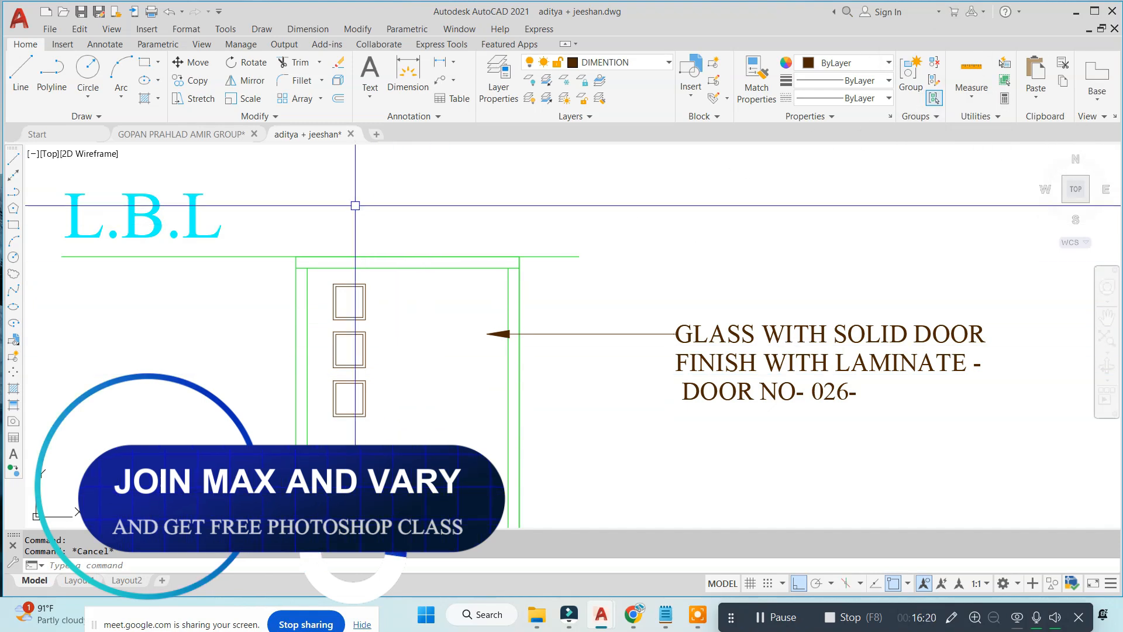
Step: Add a multileader above the door reading 'DOOR GRROV 1.5"' with 'WHITE FINISH- COLOUR' on the second line, its arrow beside the uppermost square panel
click(440, 80)
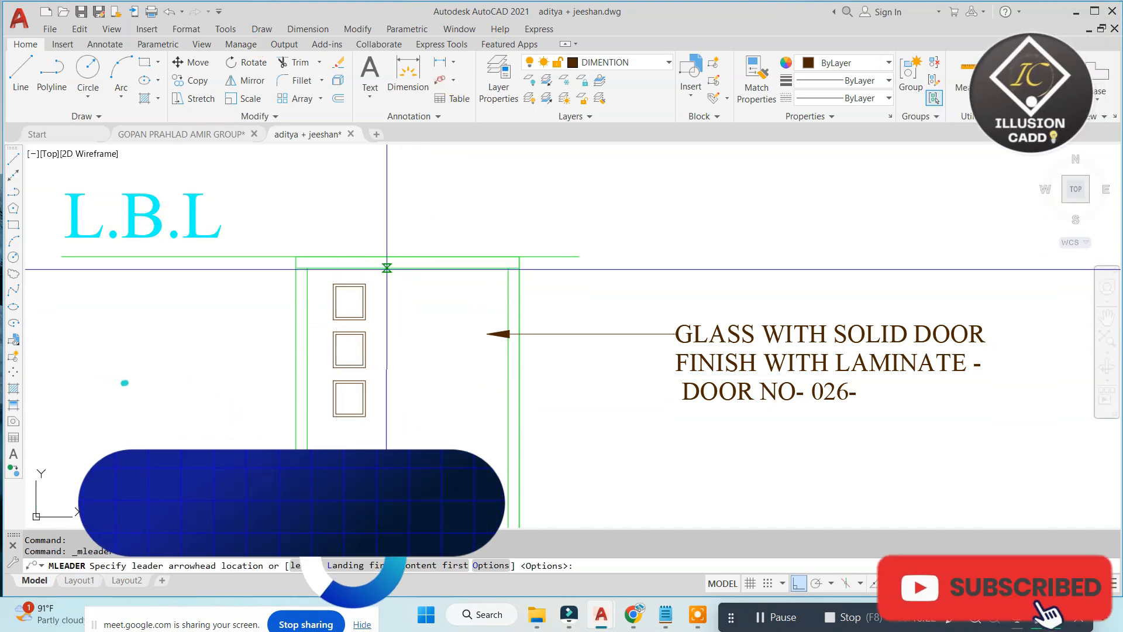
click(377, 289)
click(377, 209)
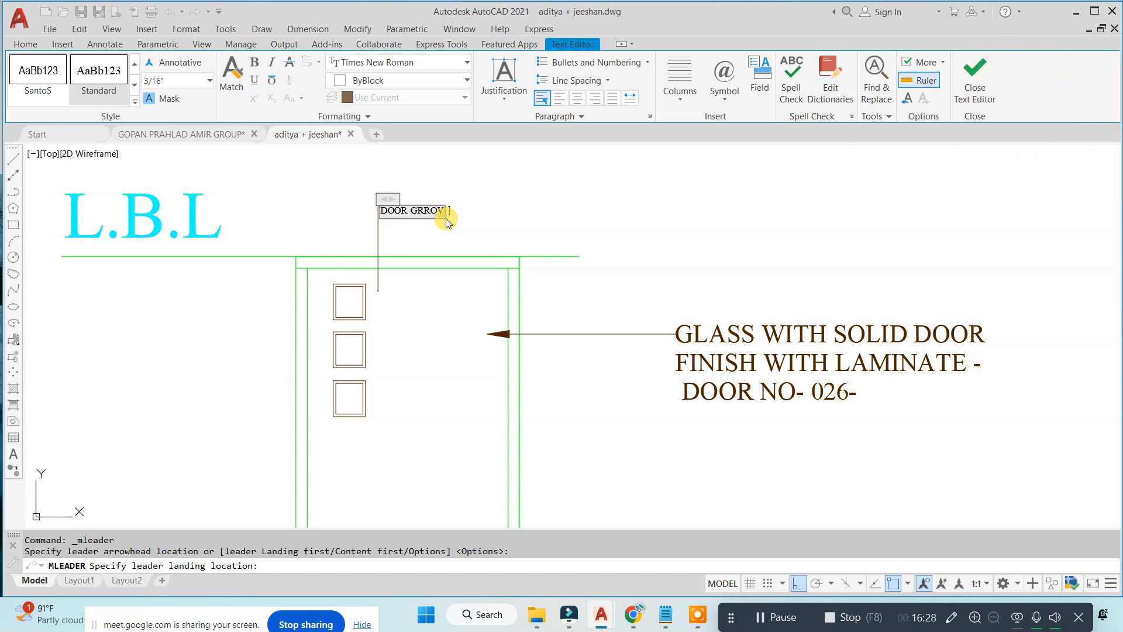
text(DOOR GRROV 1.5" )
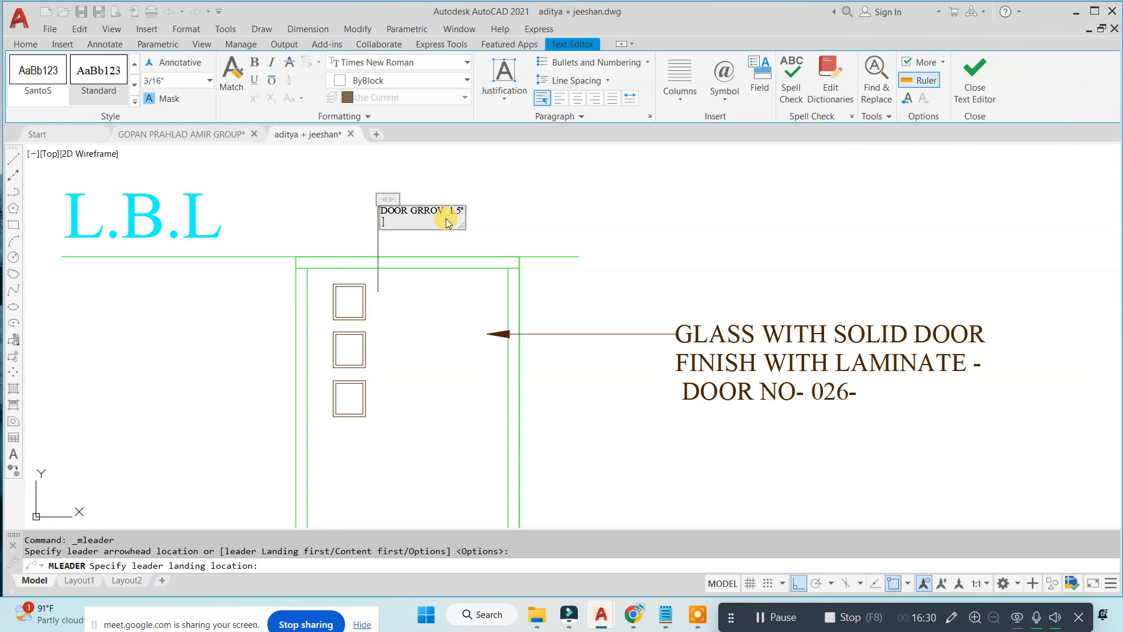
text( WHITE FIN)
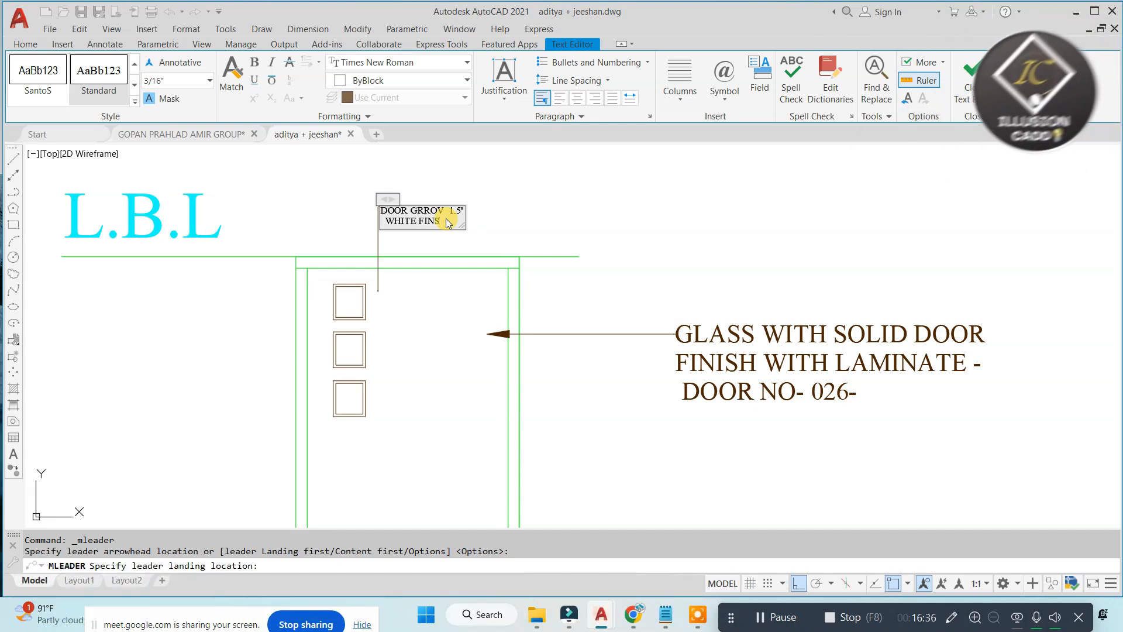
scroll(445, 219, up, 4)
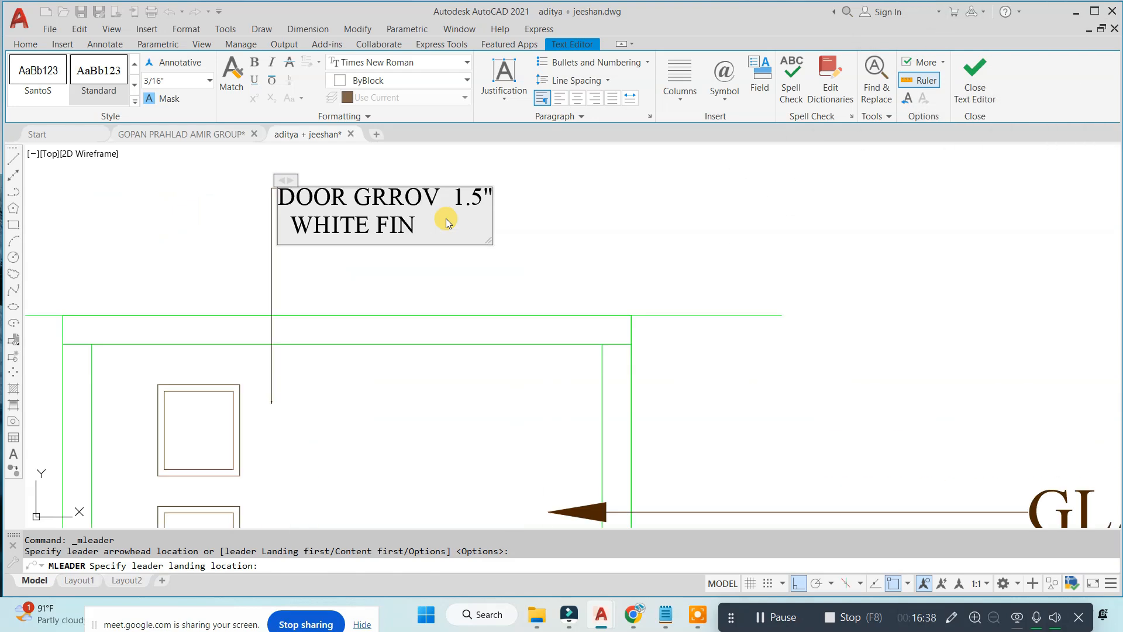
text(E FINISH- COLOUR)
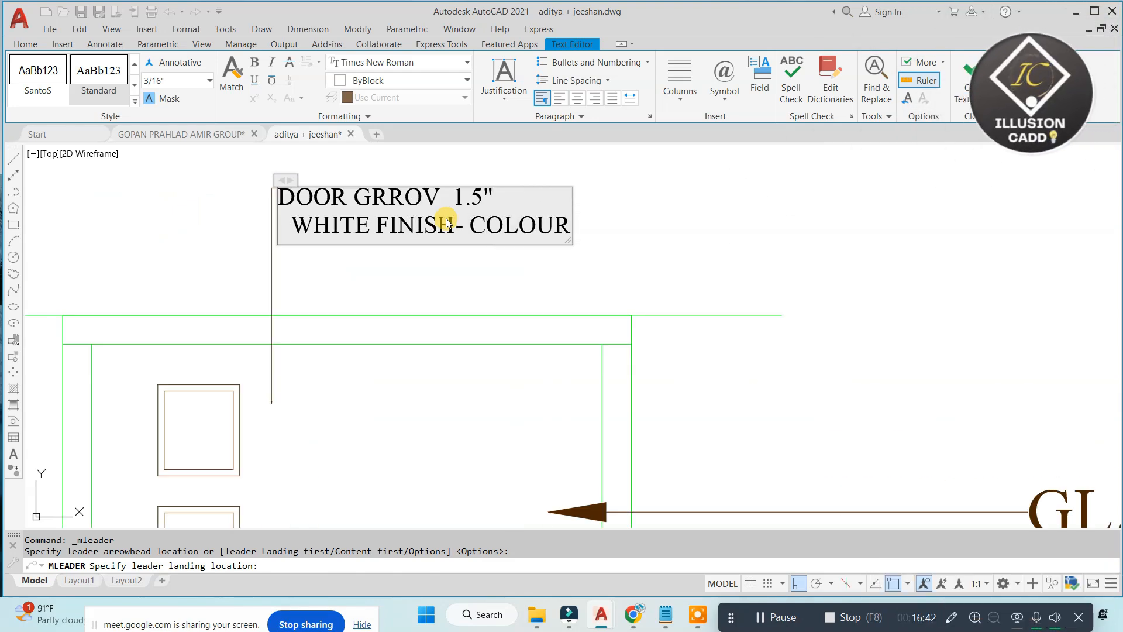
Step: Increase the text height of the whole door groove note and finish editing it
key(ctrl+a)
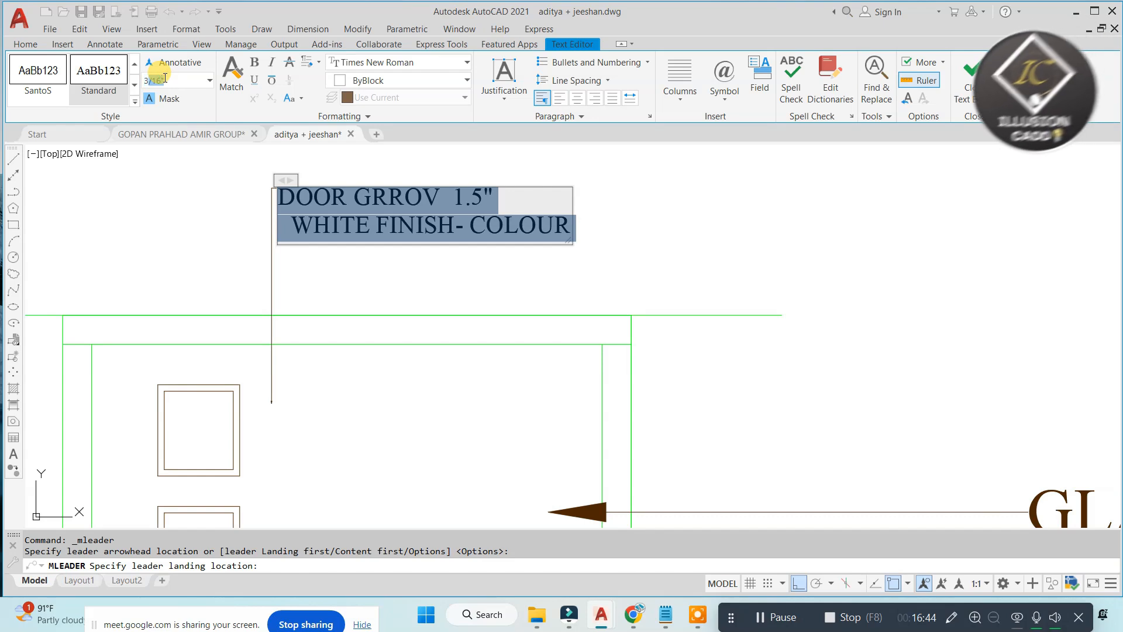
key(BackSpace)
key(Return)
click(441, 161)
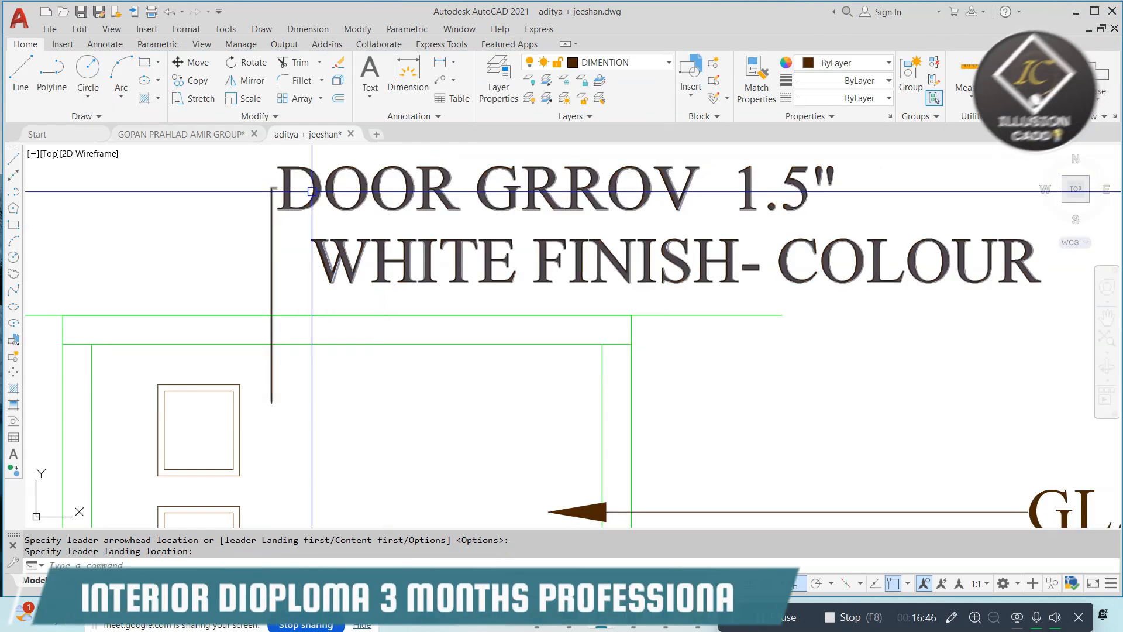
Step: Stretch the door groove note horizontally away from its leader line to lengthen the landing
click(311, 192)
click(276, 188)
click(501, 187)
key(Escape)
Step: Match the door groove leader's properties to those of the 'GLASS WITH SOLID DOOR' leader
scroll(425, 179, down, 3)
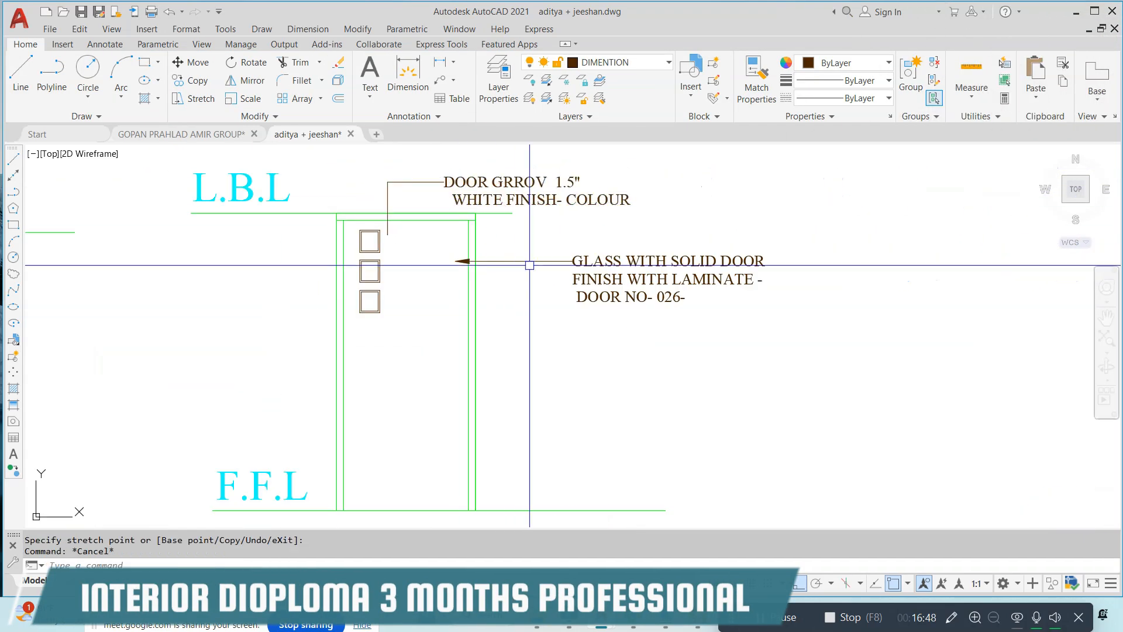
scroll(383, 211, up, 2)
text(ma)
key(Return)
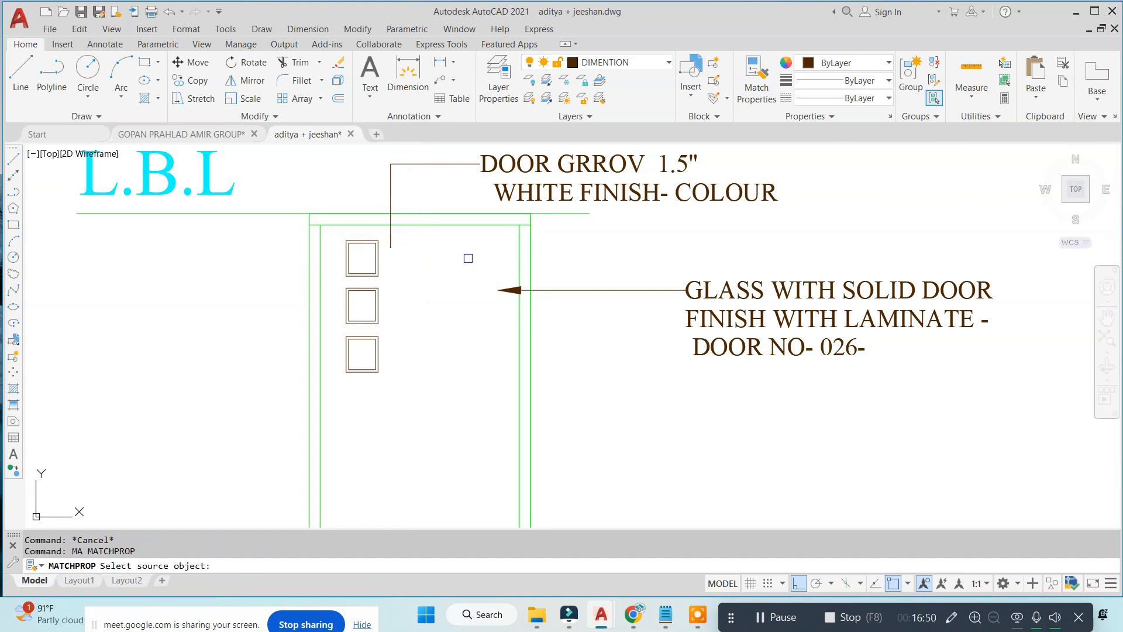
click(506, 290)
click(390, 234)
key(Escape)
scroll(455, 248, down, 2)
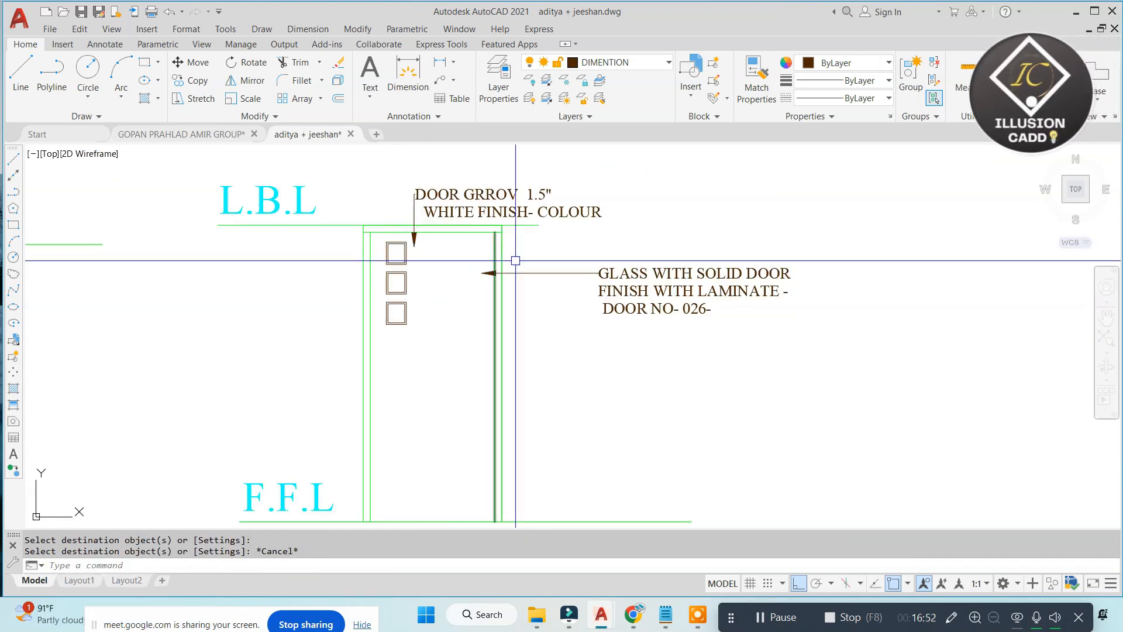
Step: Copy both leader notes from the D3 internal door elevation straight across to the neighbouring D3 door elevation
scroll(515, 260, down, 3)
scroll(569, 299, up, 1)
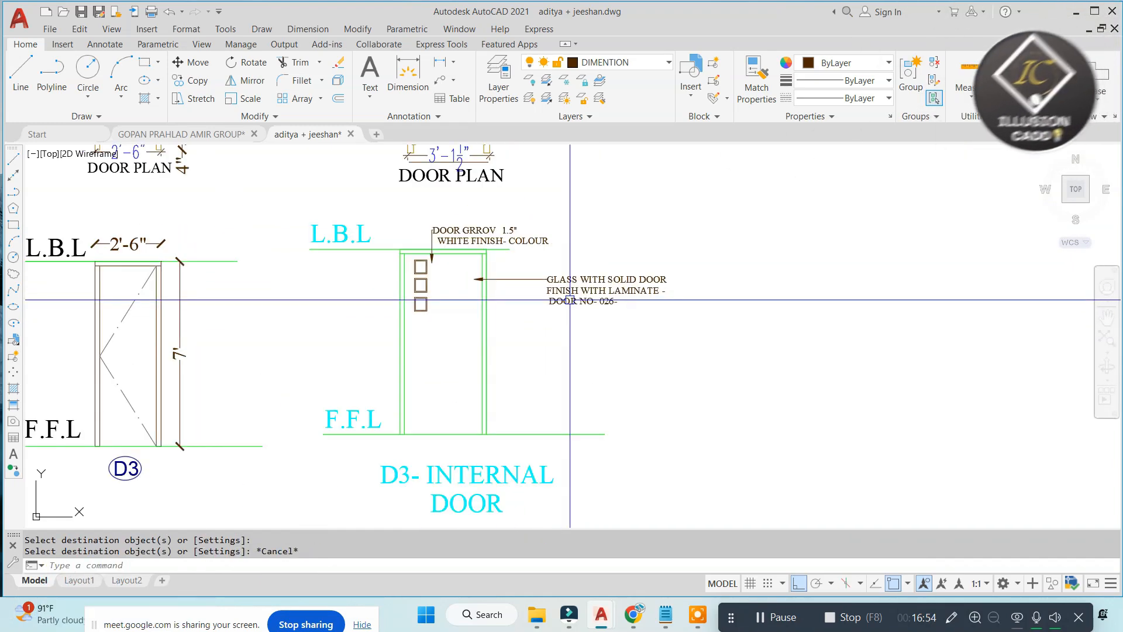
scroll(570, 299, down, 2)
scroll(493, 321, up, 2)
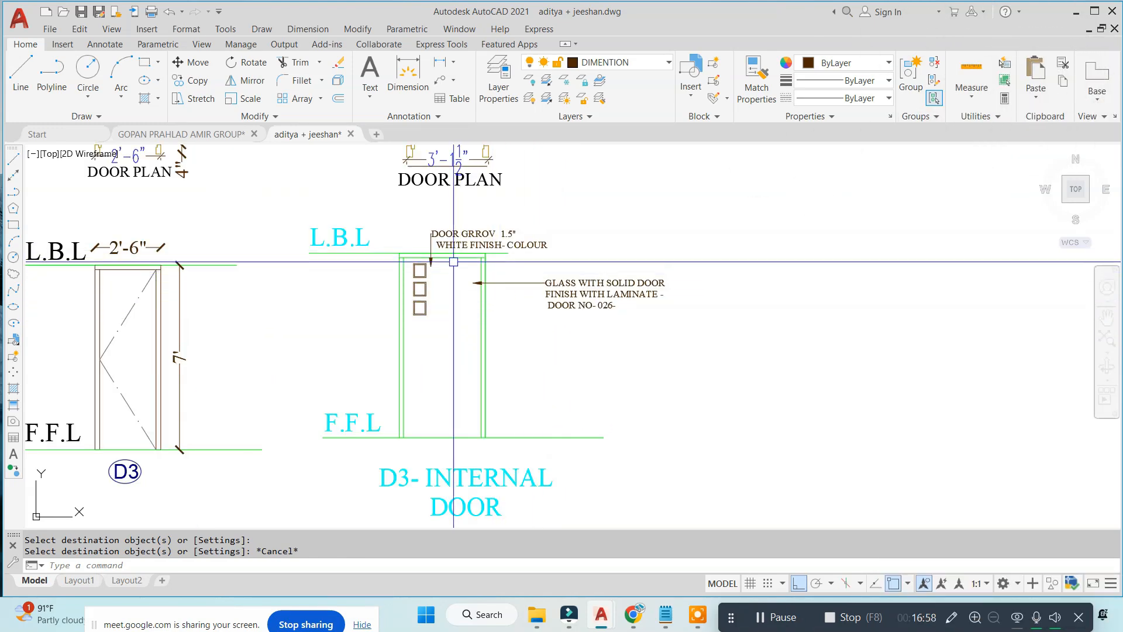
scroll(468, 293, down, 2)
scroll(476, 306, up, 2)
click(517, 237)
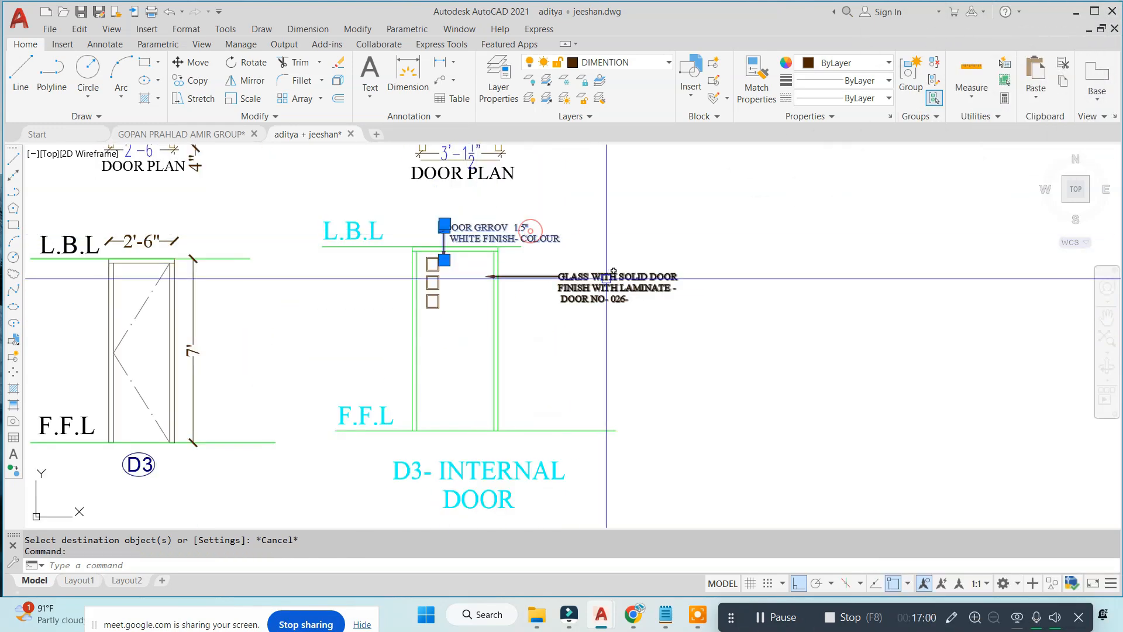
text(co)
key(Return)
click(427, 258)
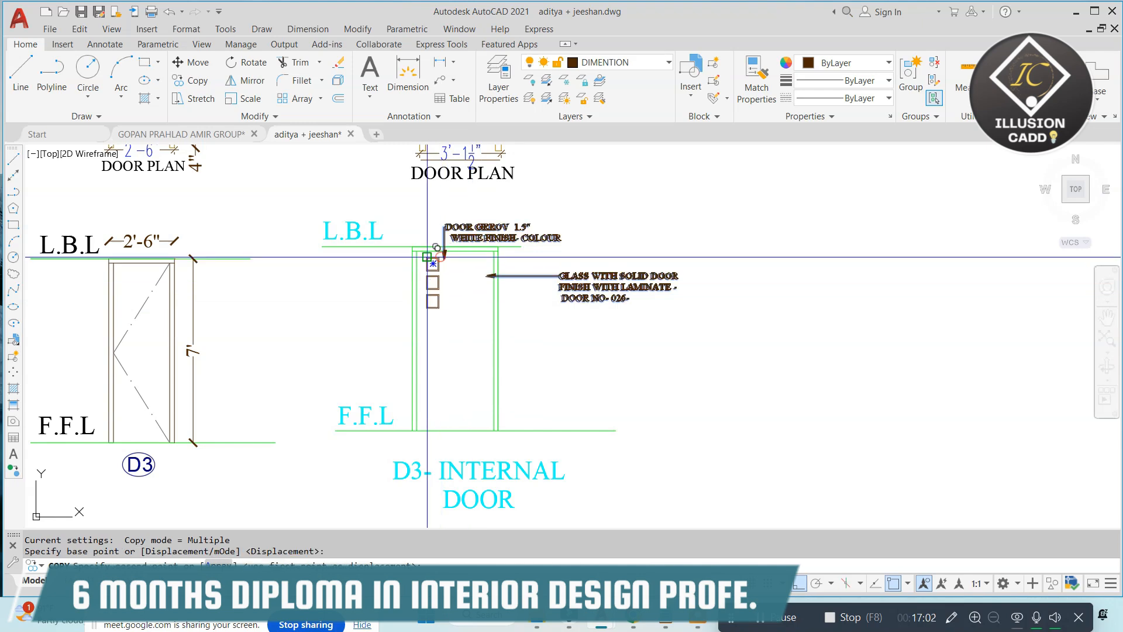
click(110, 258)
key(Escape)
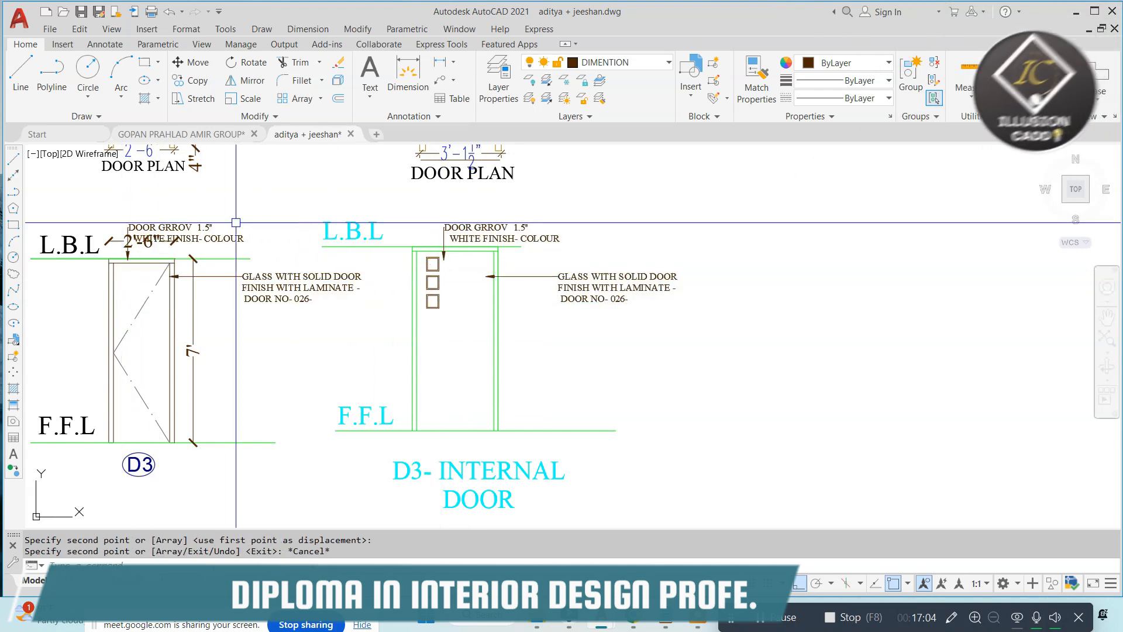
Step: Change the colour of all four leader notes on the two door elevations to blue
click(175, 228)
click(281, 281)
click(498, 228)
click(603, 281)
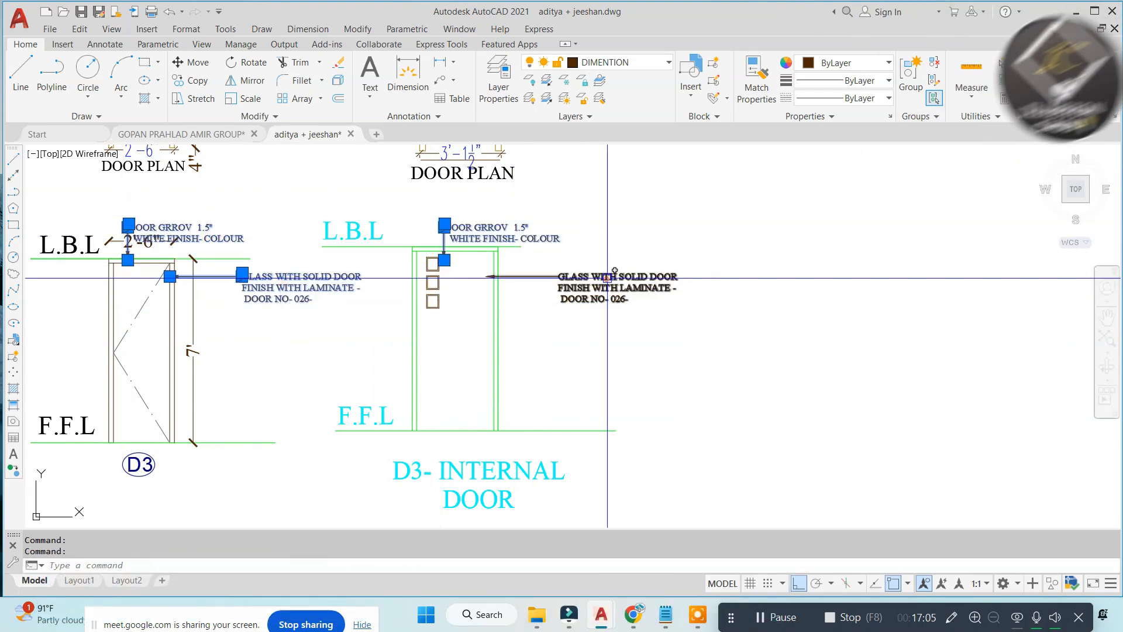
click(848, 63)
key(Escape)
scroll(400, 292, down, 5)
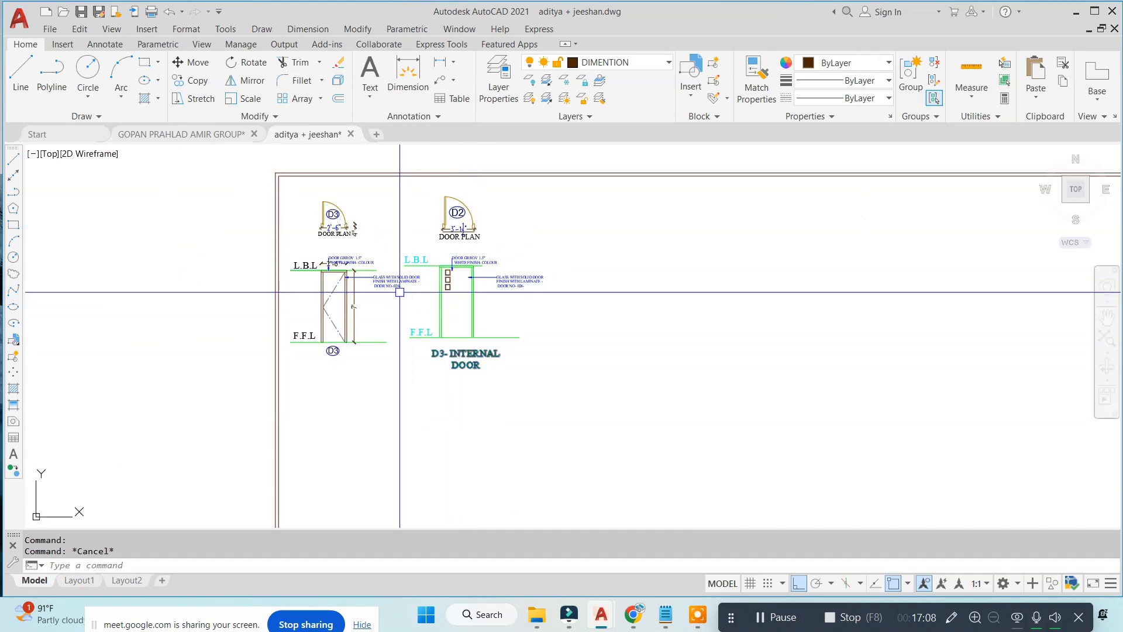
scroll(400, 292, up, 3)
scroll(400, 292, down, 1)
scroll(399, 292, up, 1)
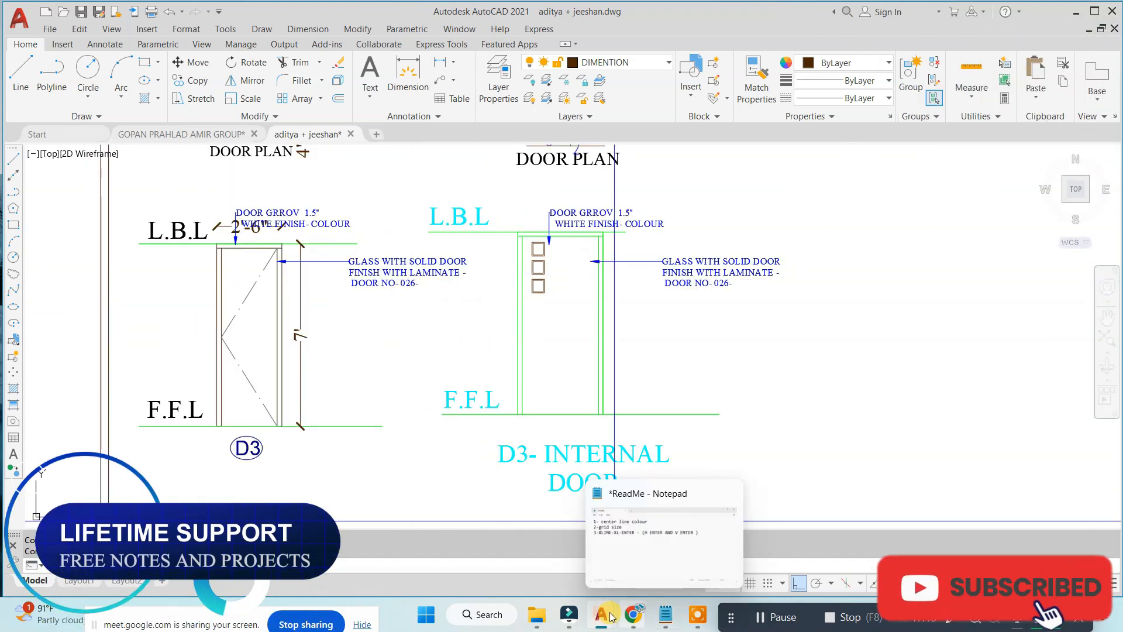
Step: Switch to the Doors Types folder in File Explorer and open the 0publication PDF catalogue
mouse_move(537, 614)
click(665, 532)
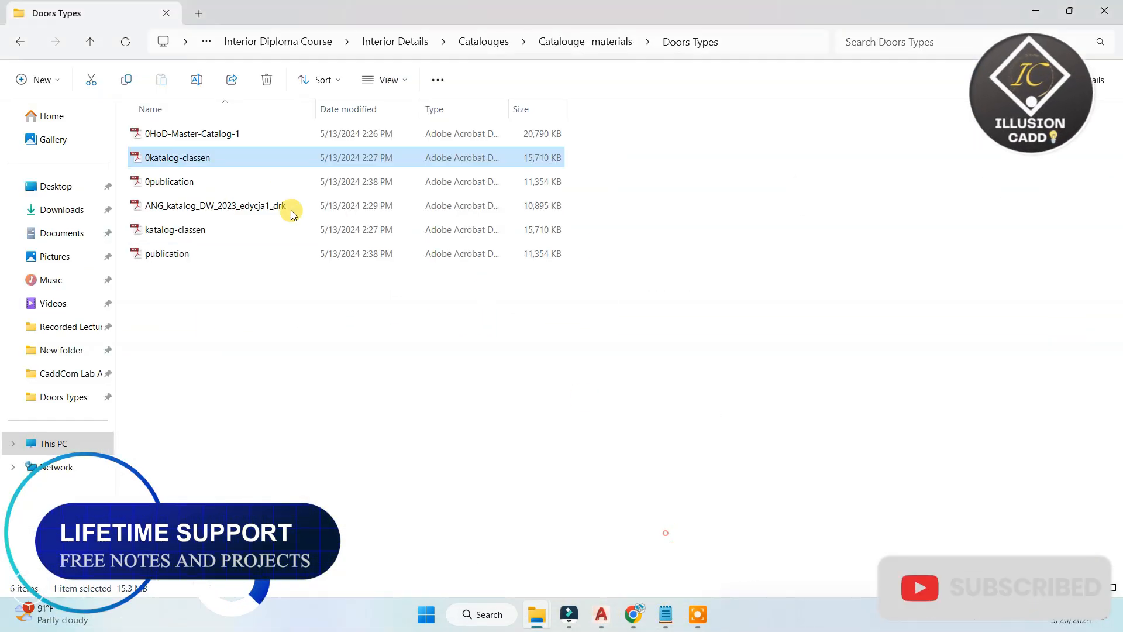
double_click(208, 181)
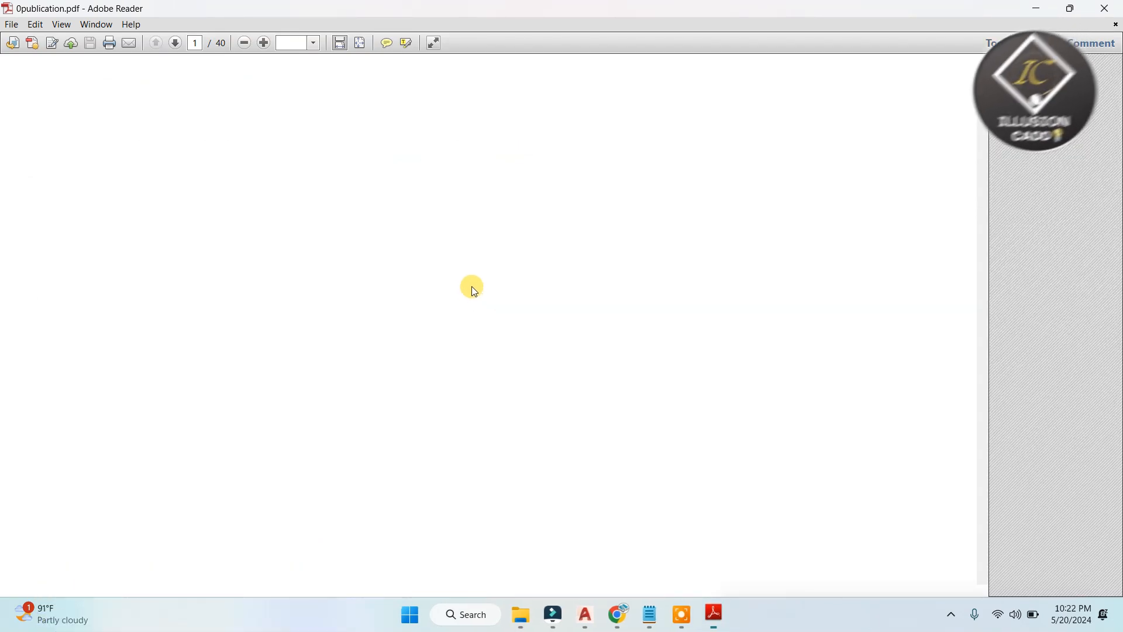
Step: Examine the catalogue's introduction with its sample door photos and the table of contents
scroll(456, 275, down, 10)
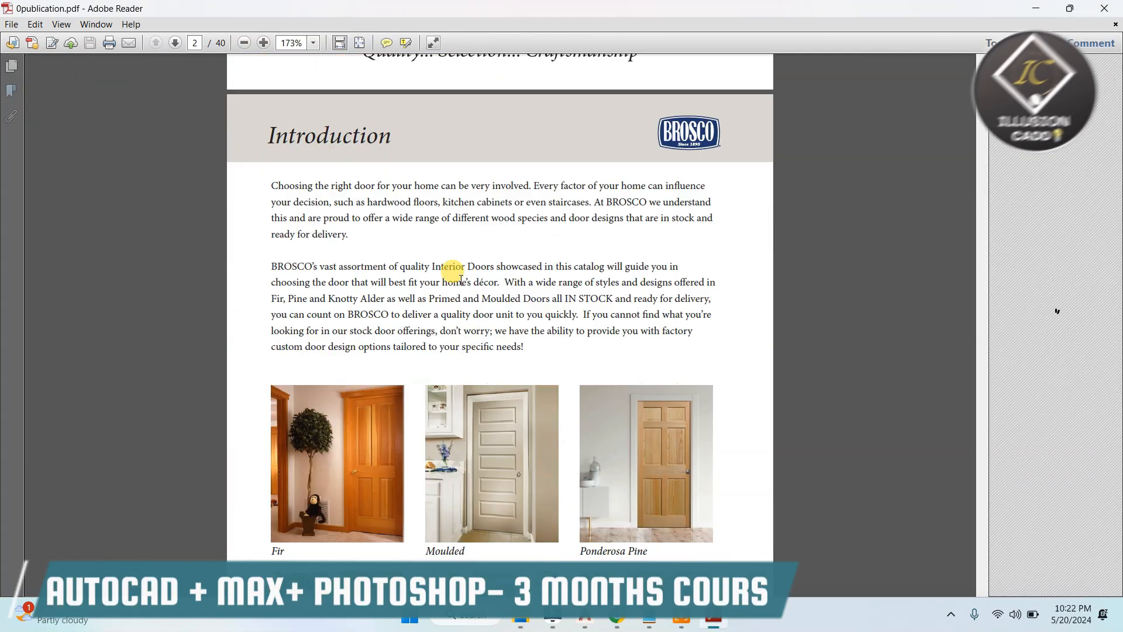
scroll(461, 280, down, 3)
ctrl+scroll(460, 293, up, 3)
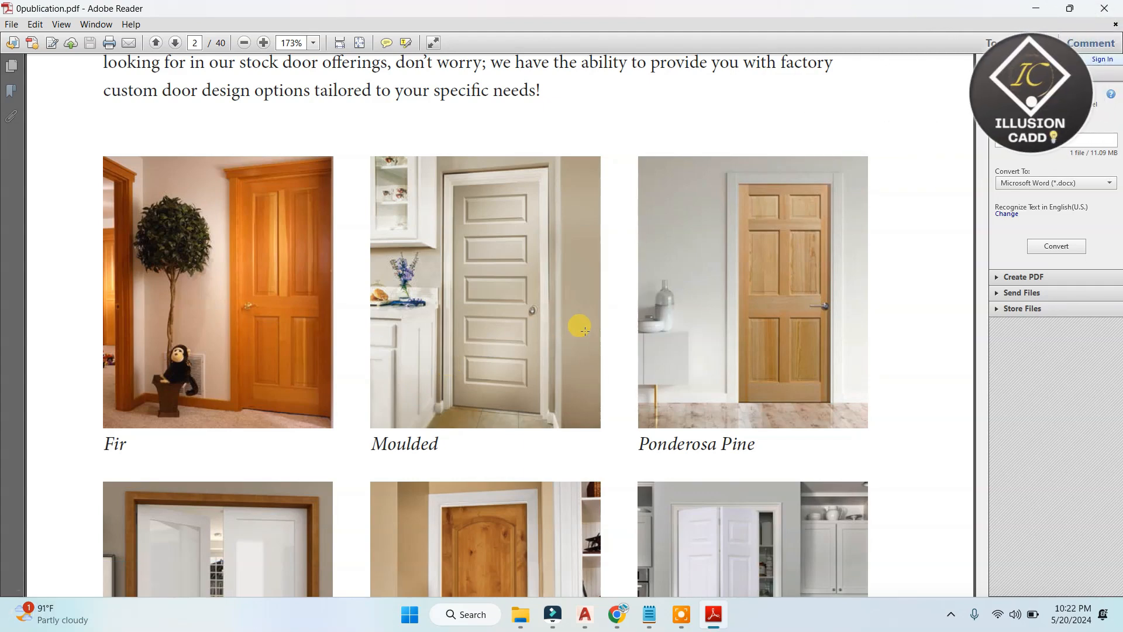
scroll(701, 338, down, 5)
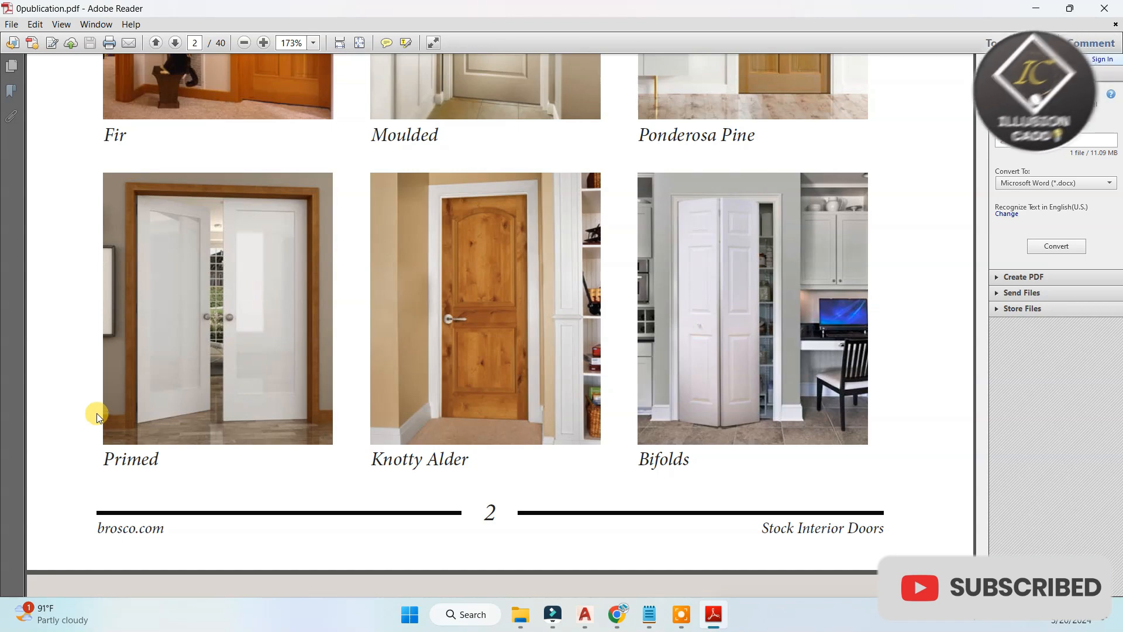
scroll(97, 414, down, 12)
ctrl+scroll(372, 323, down, 5)
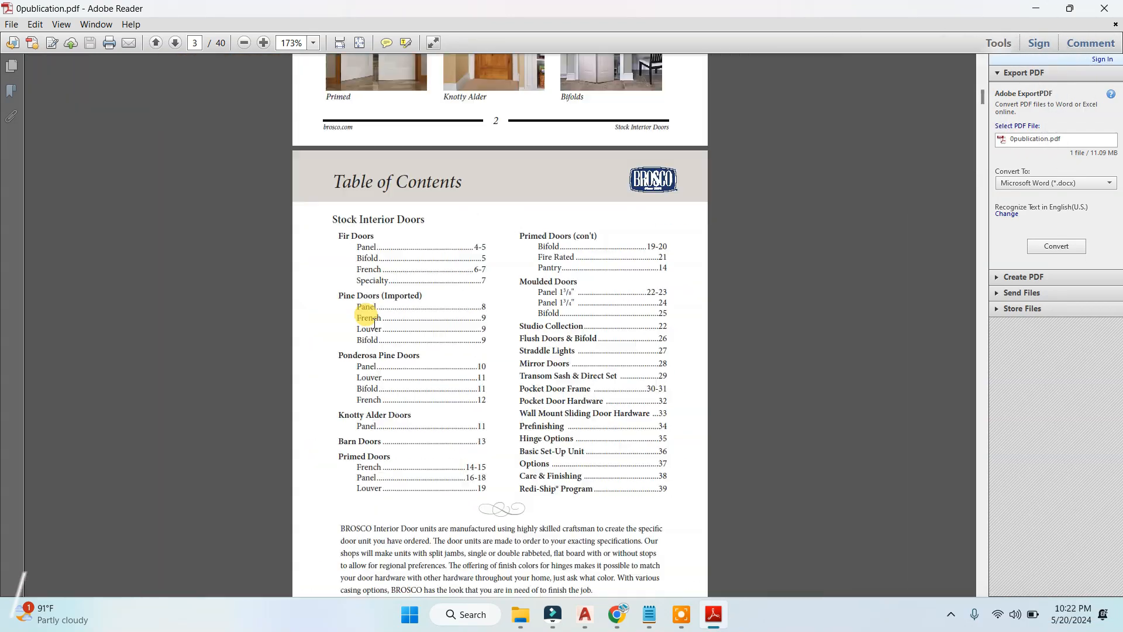
Step: Examine the fir panel door designs and their stock door widths on catalogue pages 4 and 5
scroll(372, 325, down, 8)
ctrl+scroll(483, 467, up, 4)
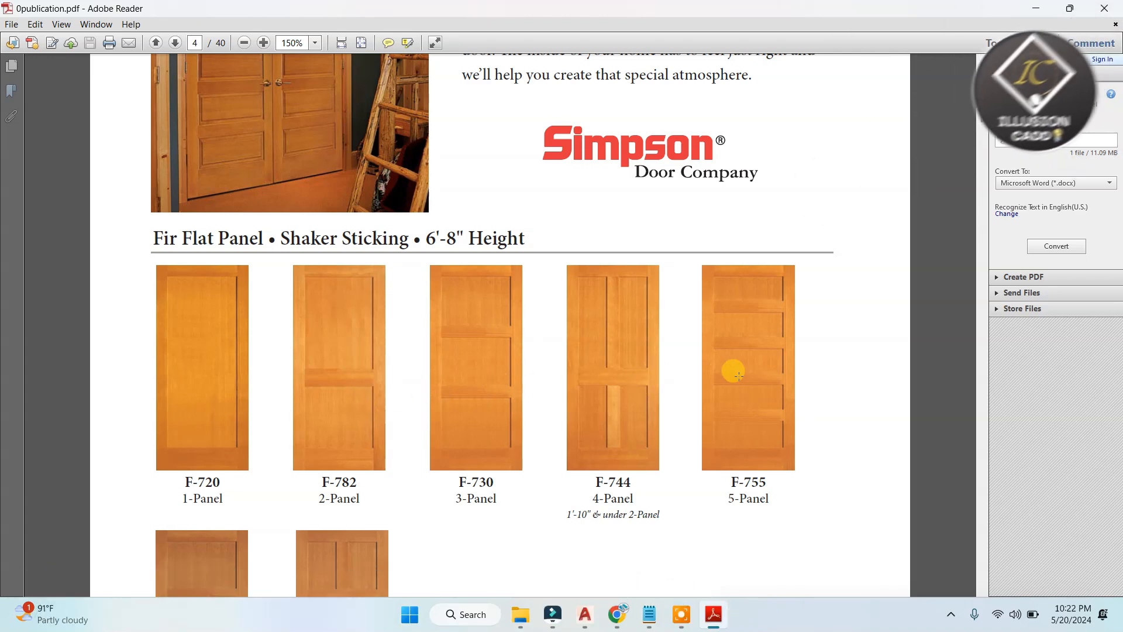
scroll(701, 379, down, 4)
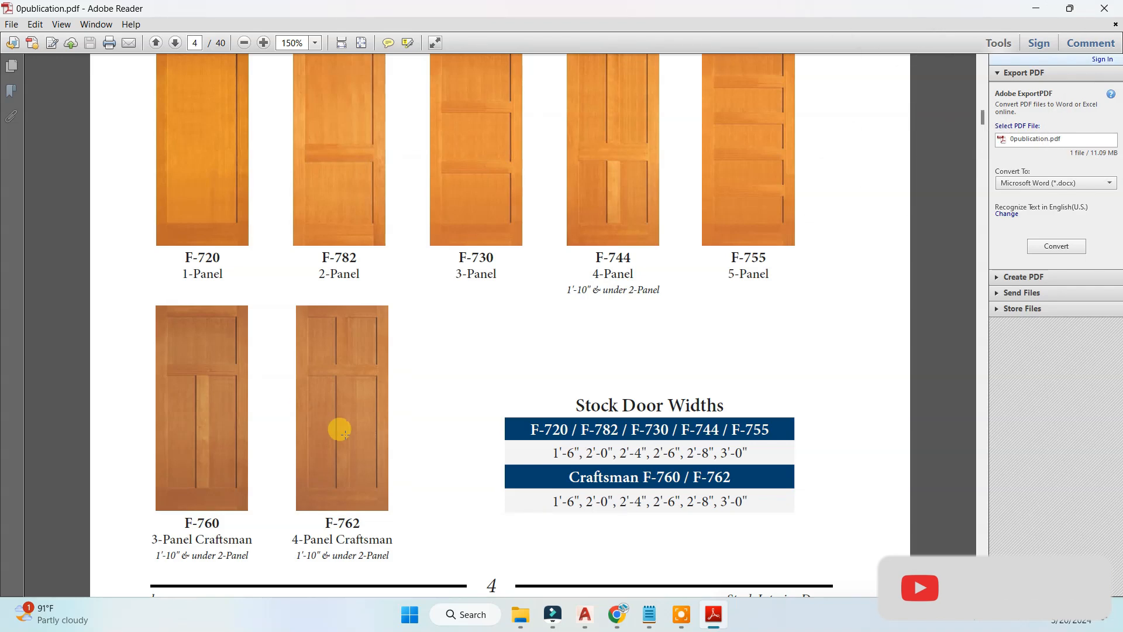
scroll(345, 399, down, 8)
scroll(345, 399, down, 1)
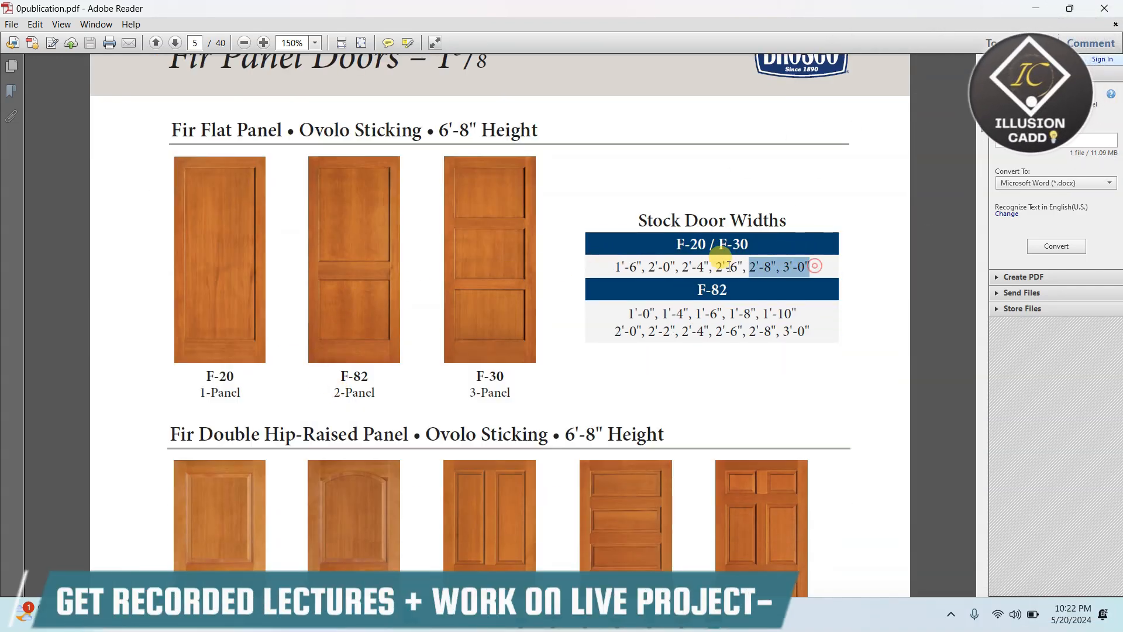
drag(728, 266, 574, 266)
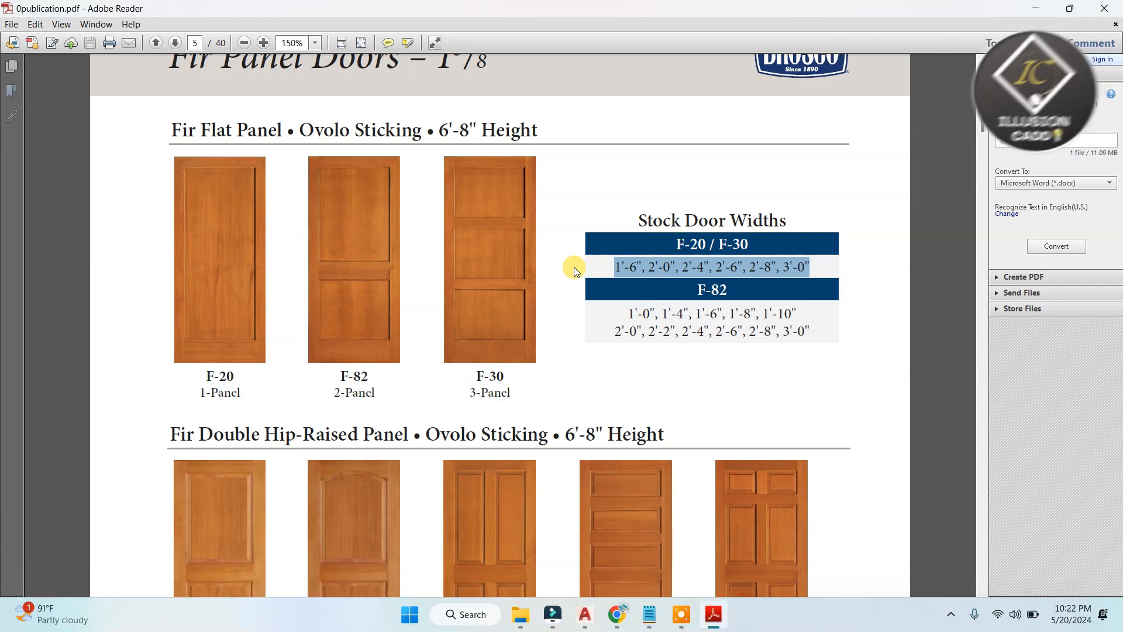
scroll(570, 263, down, 4)
scroll(556, 234, up, 1)
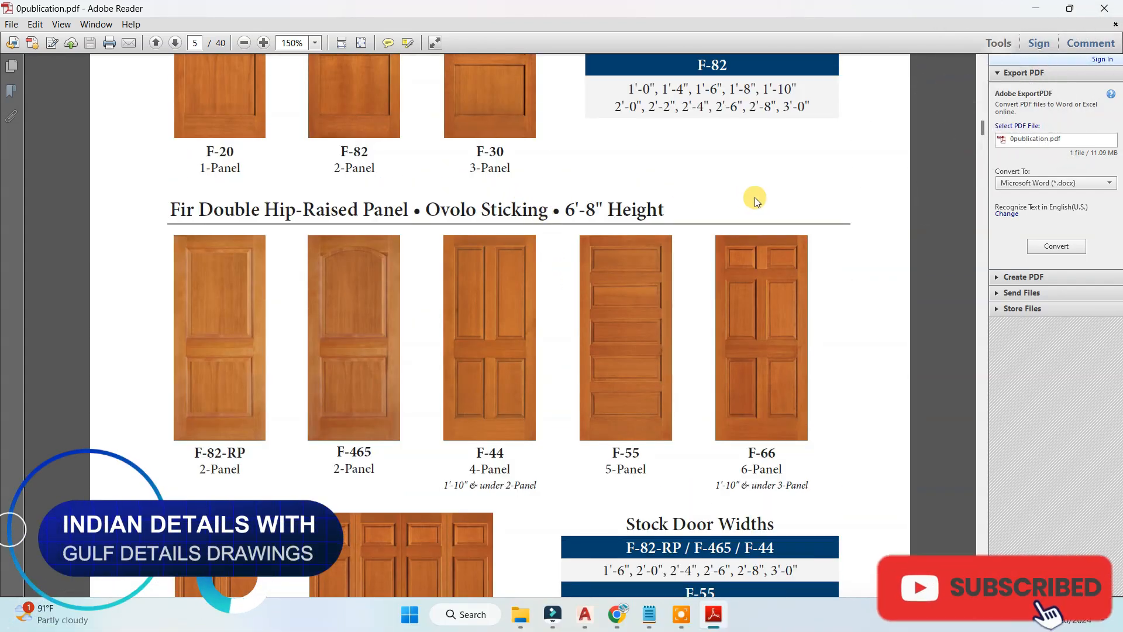
scroll(442, 325, down, 4)
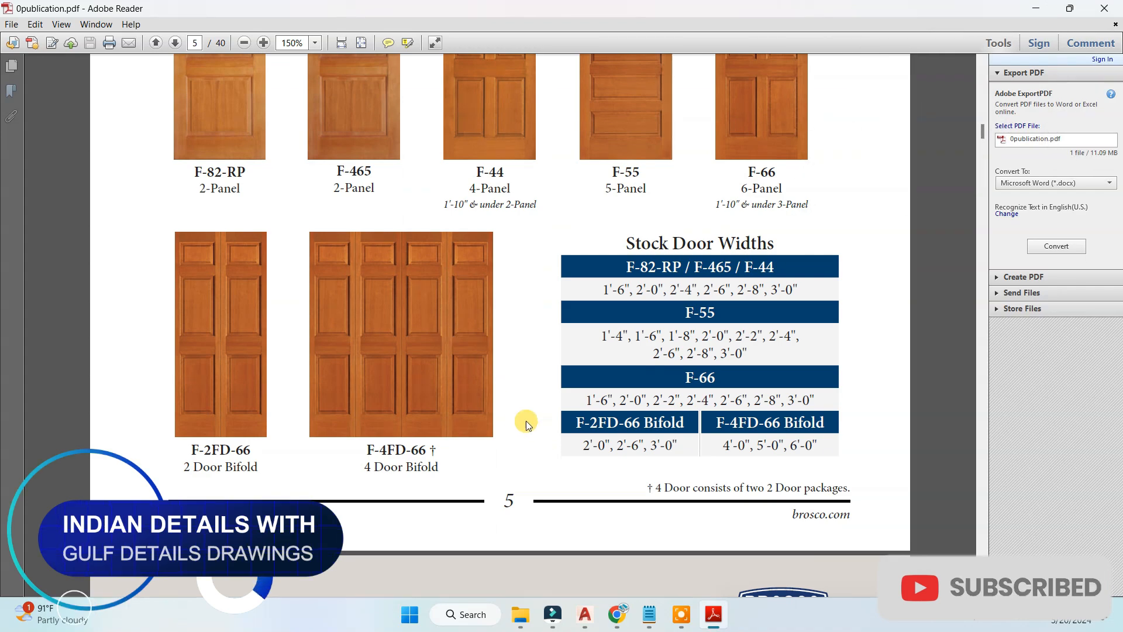
Step: Review the tempered-glass, sash and other fir doors with their stock widths on catalogue pages 6 and 7
scroll(525, 420, down, 10)
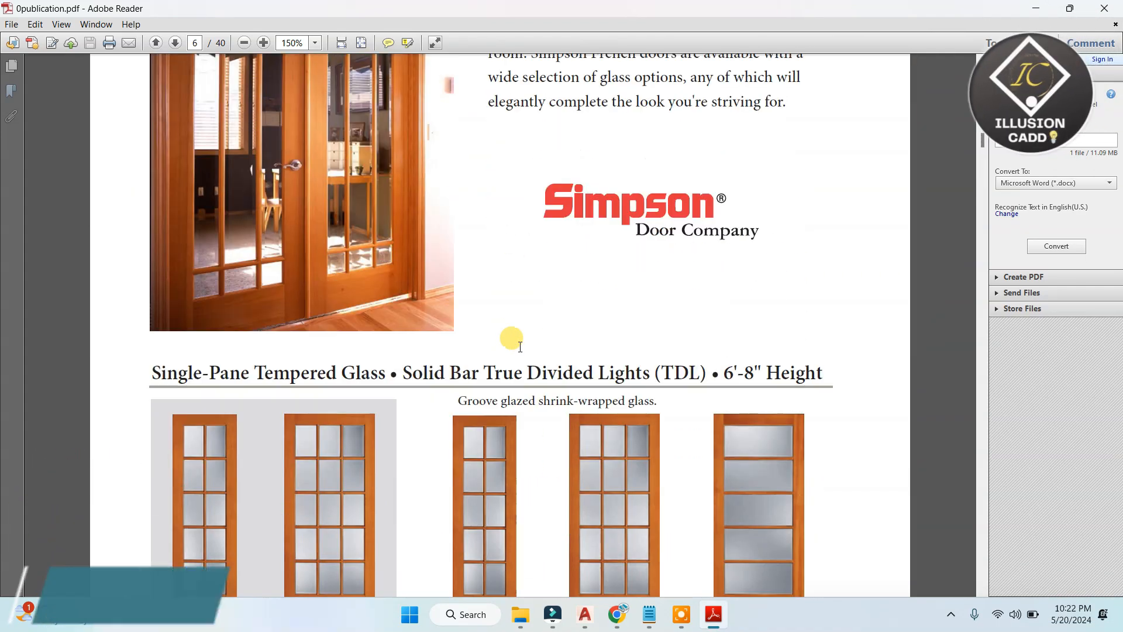
scroll(520, 347, down, 3)
scroll(520, 346, down, 15)
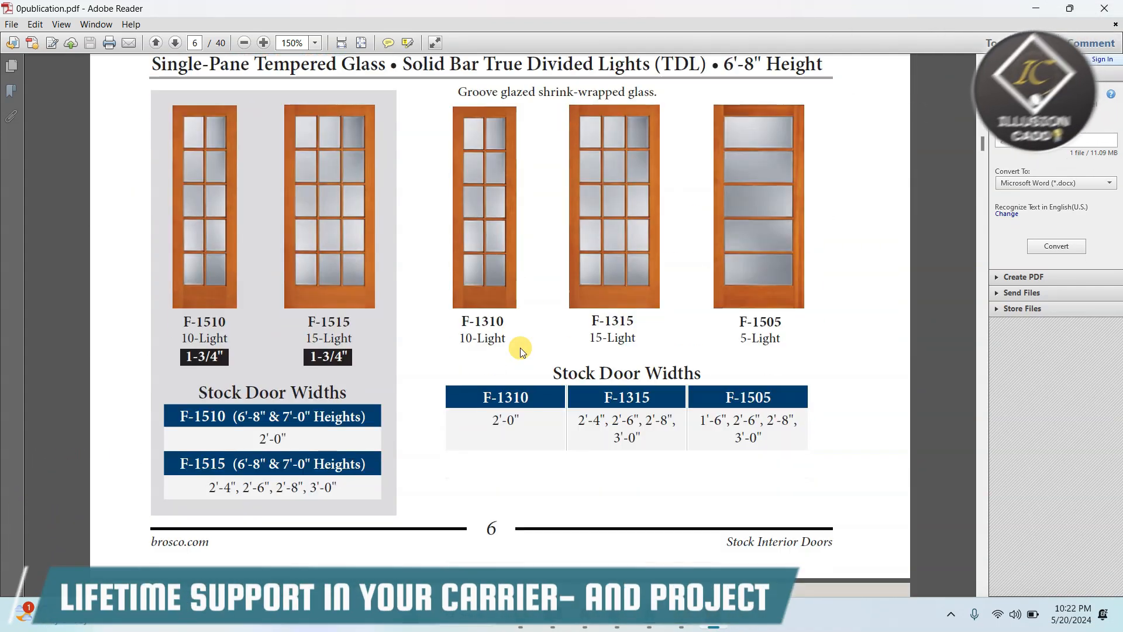
scroll(520, 347, down, 6)
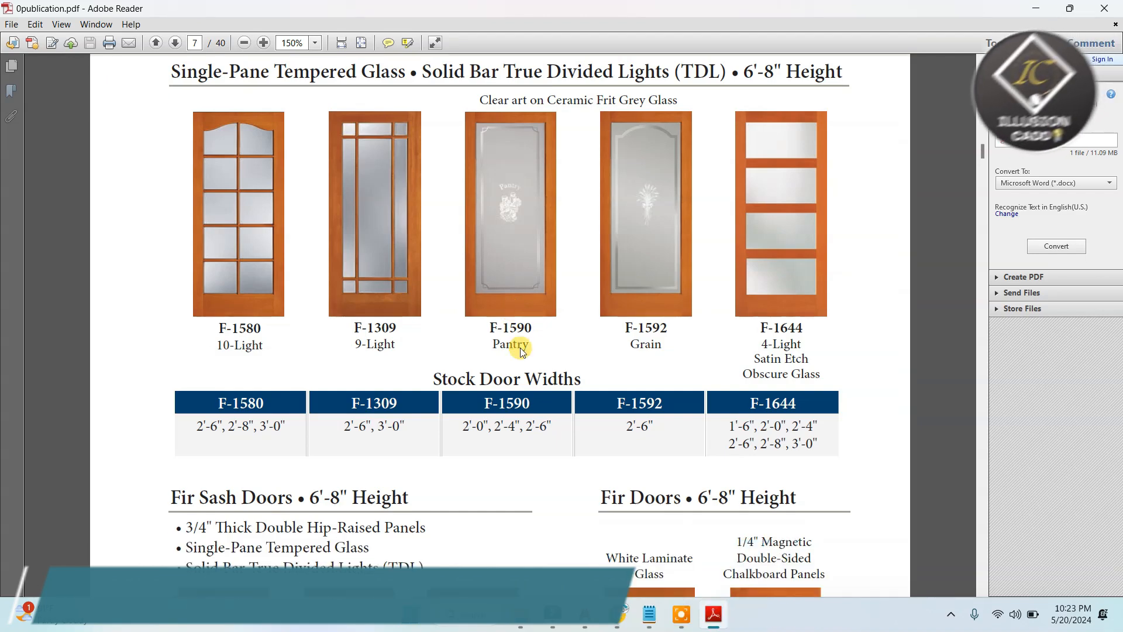
scroll(520, 347, down, 9)
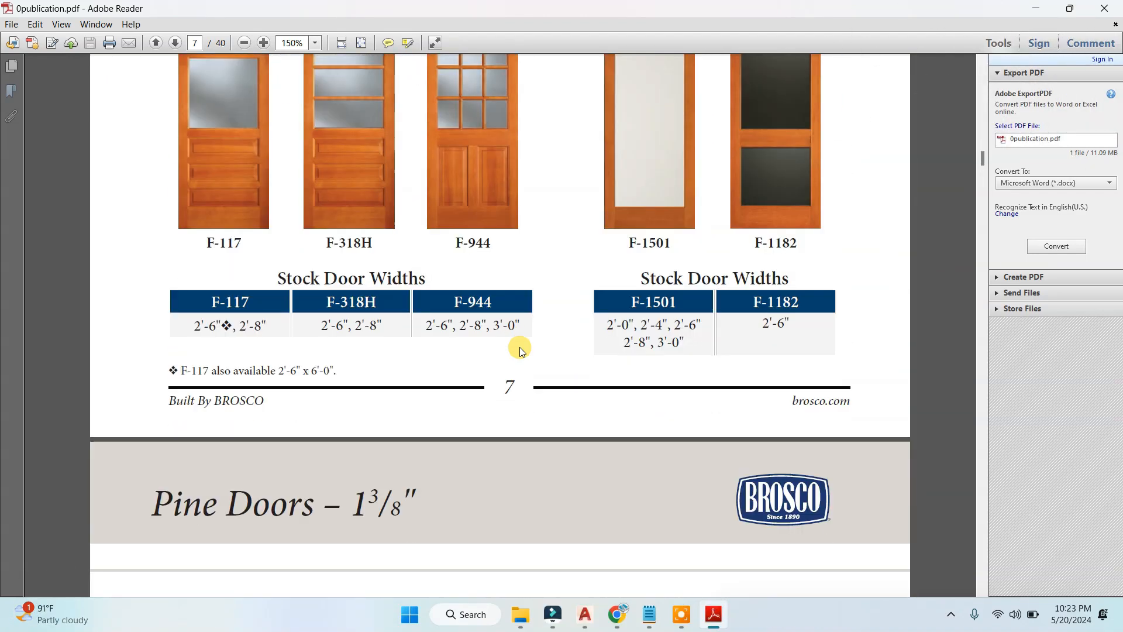
Step: Review the pine panel door designs and their stock door widths on catalogue page 8
scroll(520, 332, down, 12)
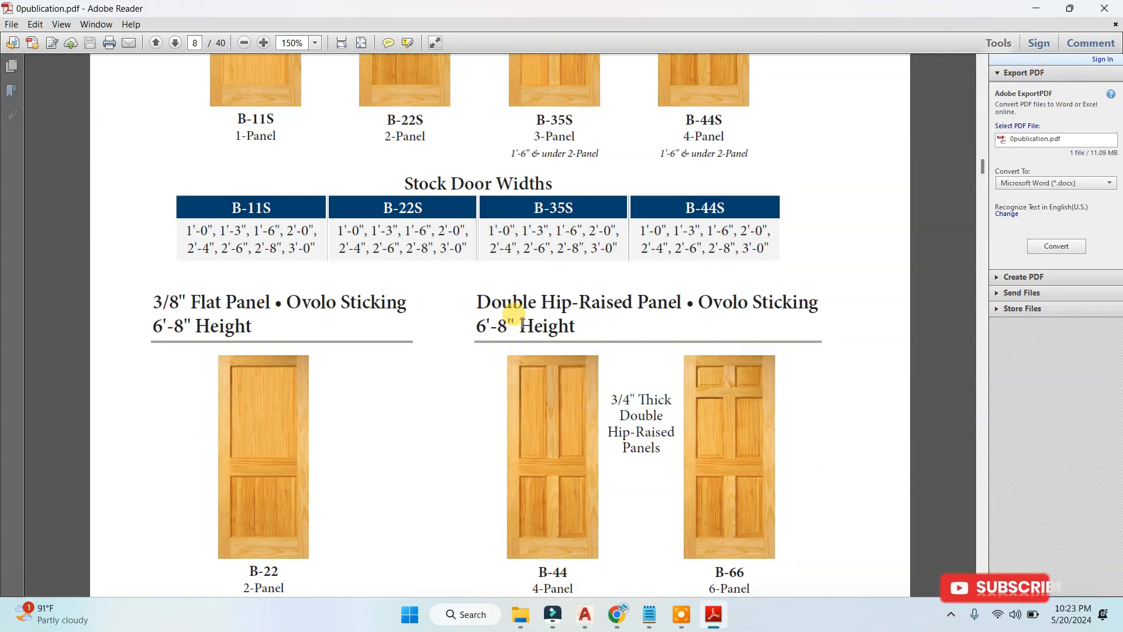
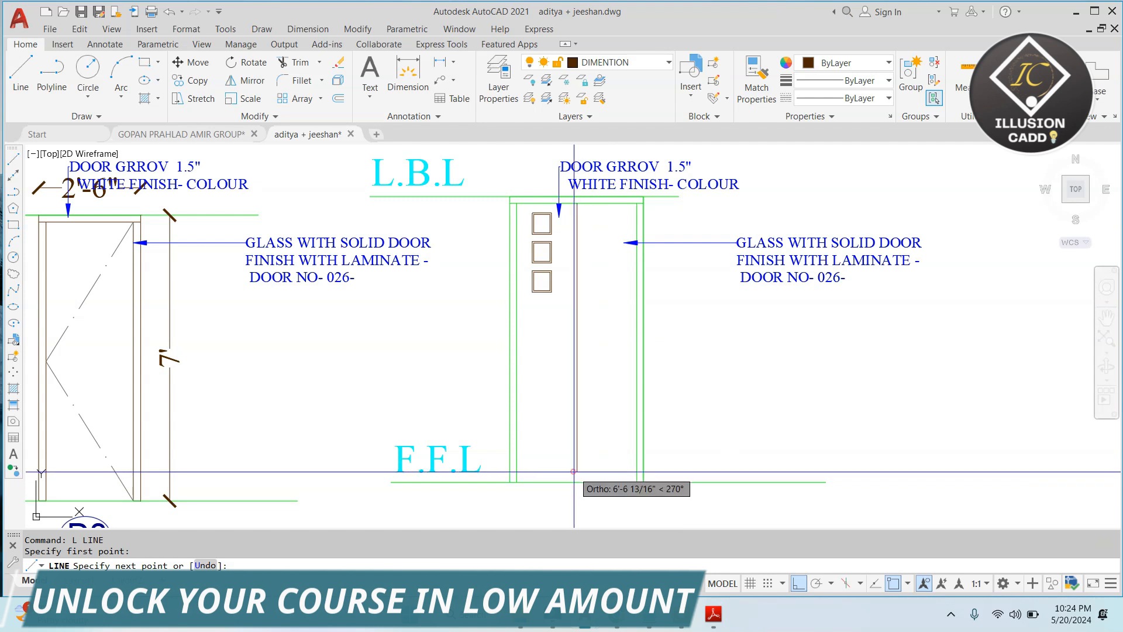
Step: Divide the D3 internal door leaf with a full-height vertical groove and two horizontal grooves, offsetting their lines into pairs
key(Escape)
text(ex)
key(Return)
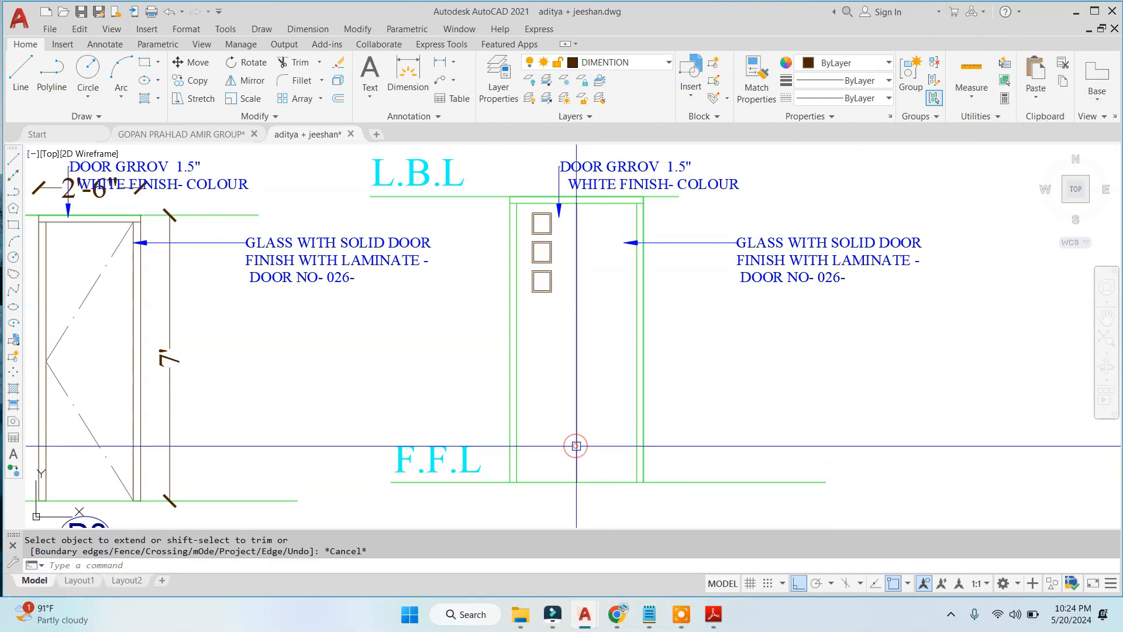
click(516, 363)
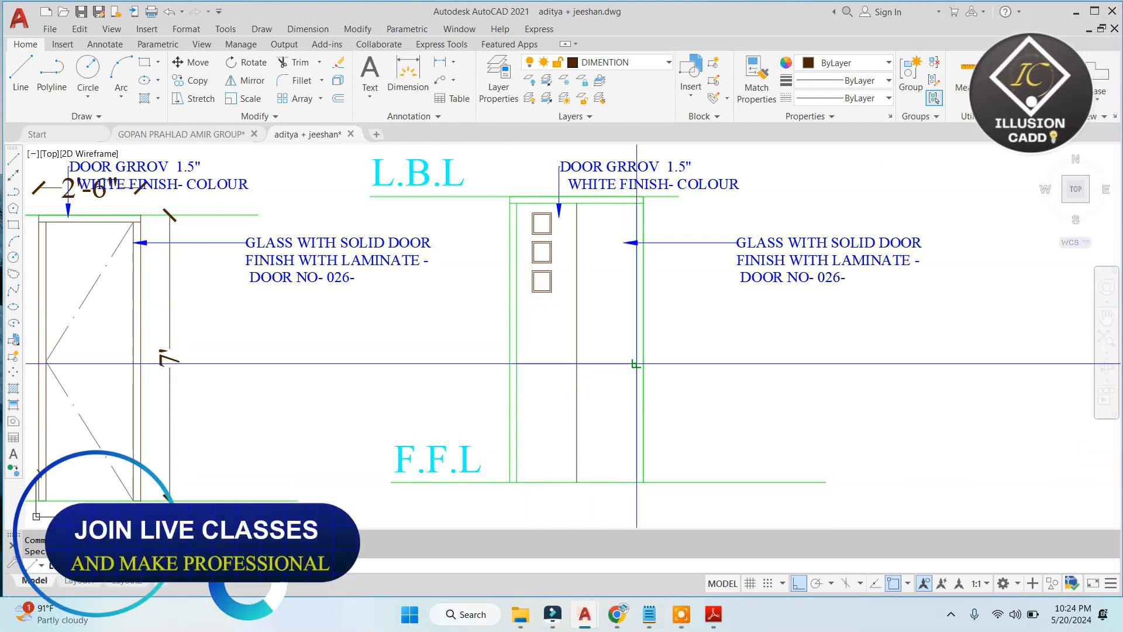
click(636, 306)
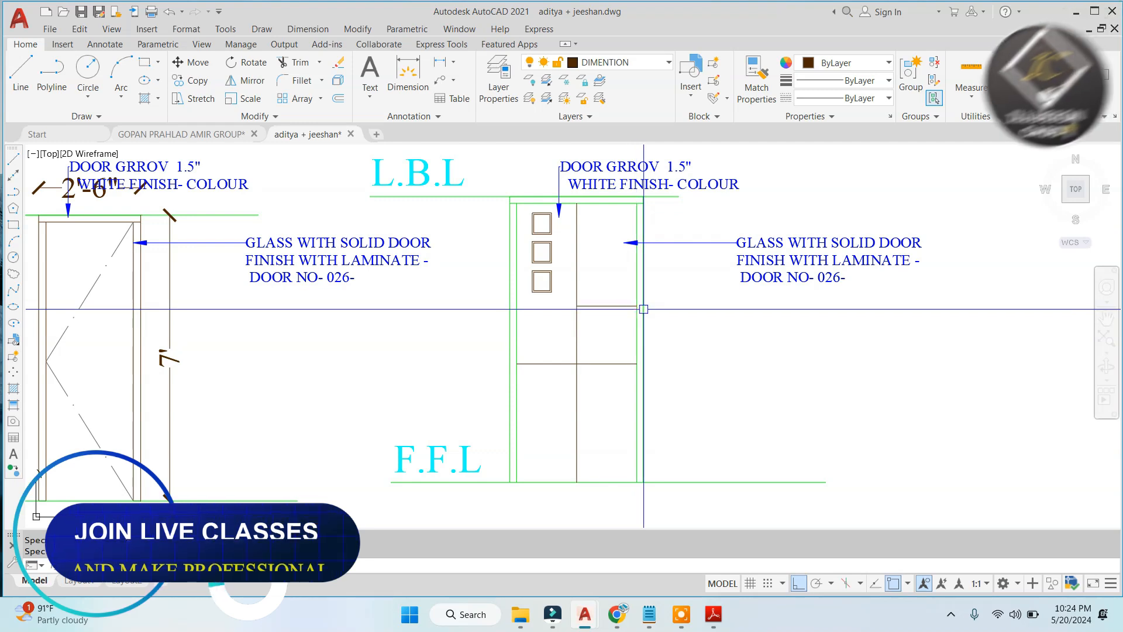
key(Return)
scroll(642, 306, up, 4)
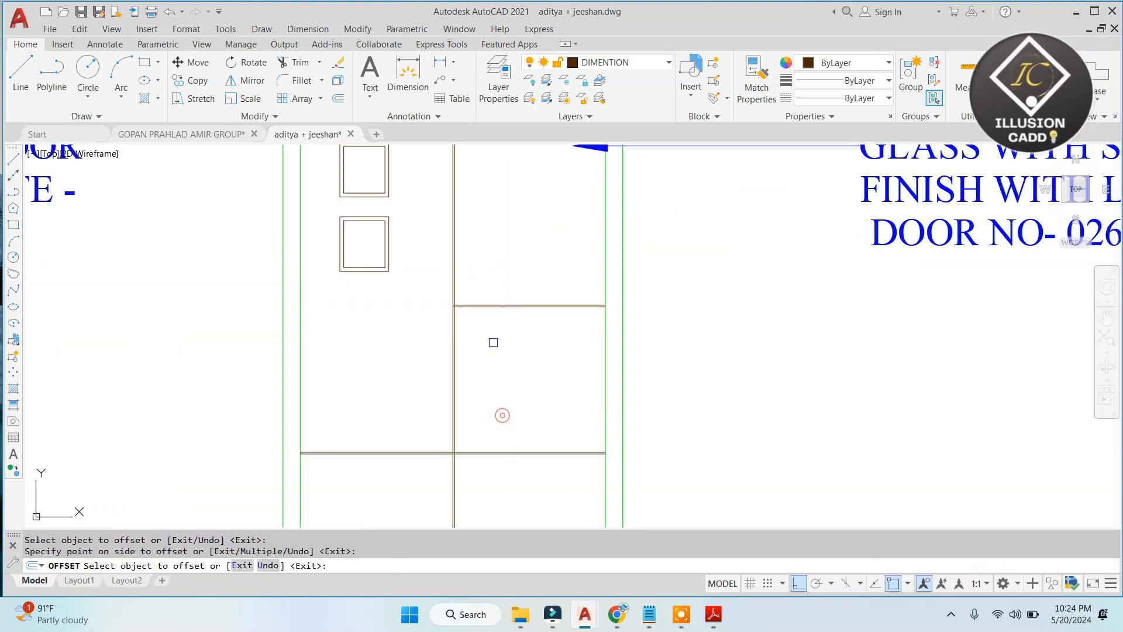
Step: Recolour the vertical and horizontal groove lines on the internal door leaf black
key(Escape)
click(538, 265)
click(431, 471)
click(841, 62)
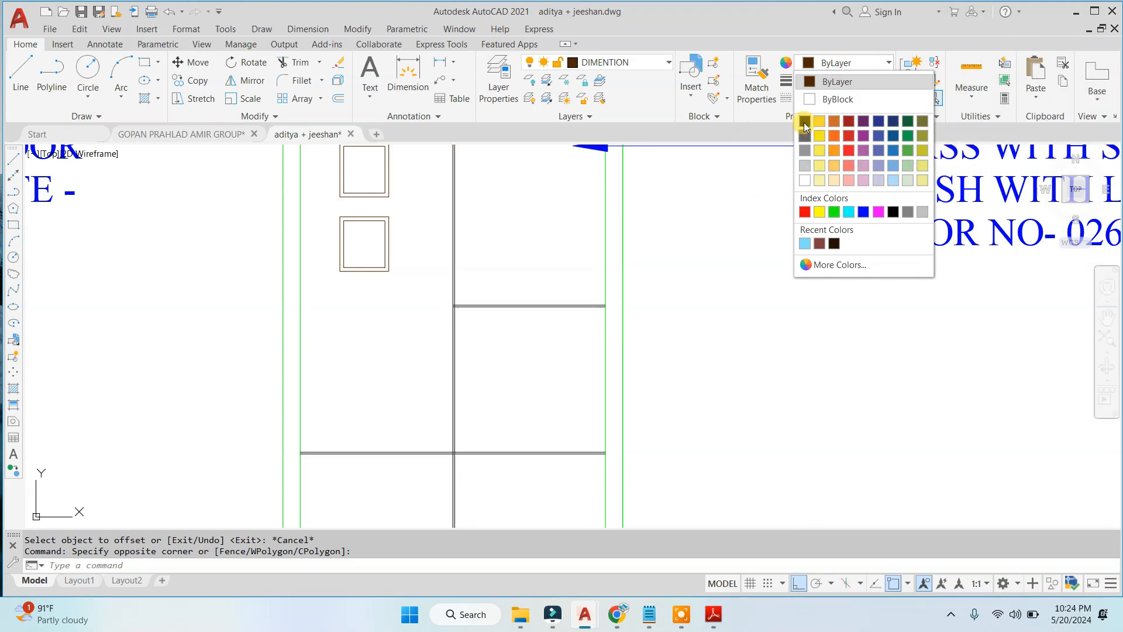
scroll(634, 223, down, 4)
key(Escape)
middle_drag(576, 274, 549, 314)
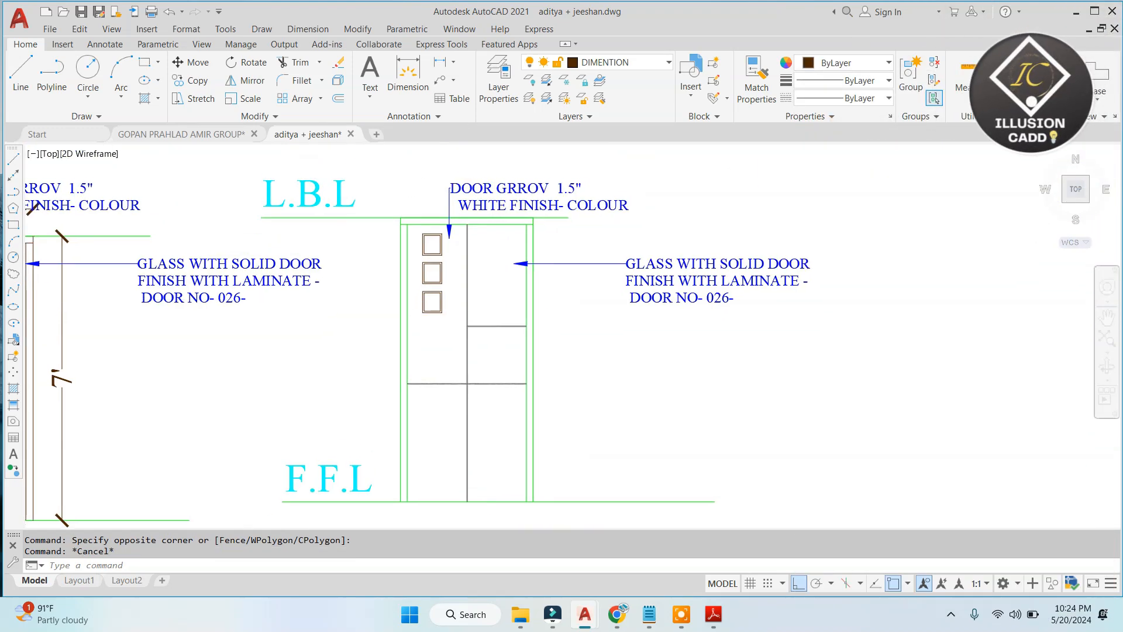
Step: Move the DOOR GRROV 1.5" leader note so its arrow points at the vertical groove line
scroll(483, 187, up, 4)
double_click(467, 207)
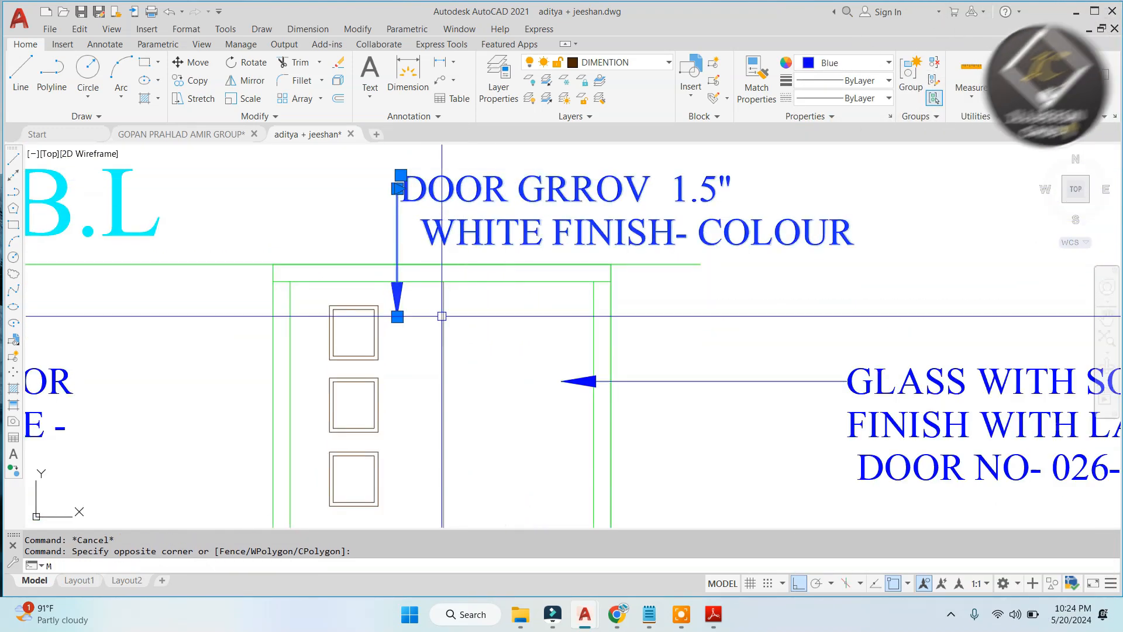
key(Return)
click(397, 316)
click(446, 301)
key(Escape)
scroll(581, 310, down, 5)
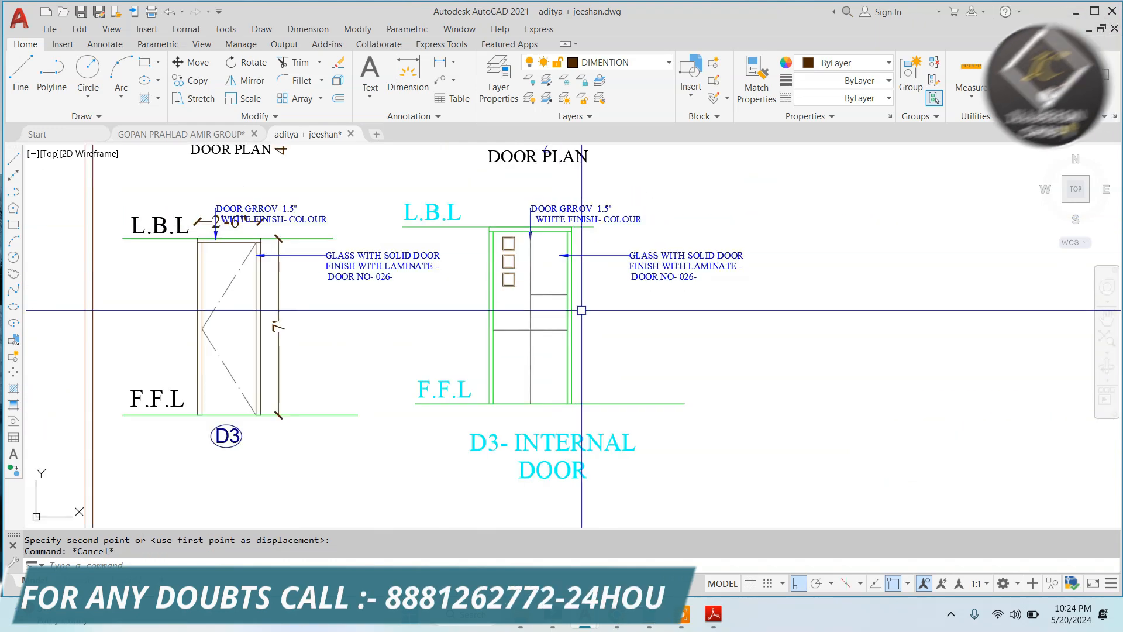
Step: Examine the dimensioned D3 and D4 elevations and the neighbouring doors on the original door sheet
middle_drag(501, 279, 551, 290)
scroll(508, 306, down, 8)
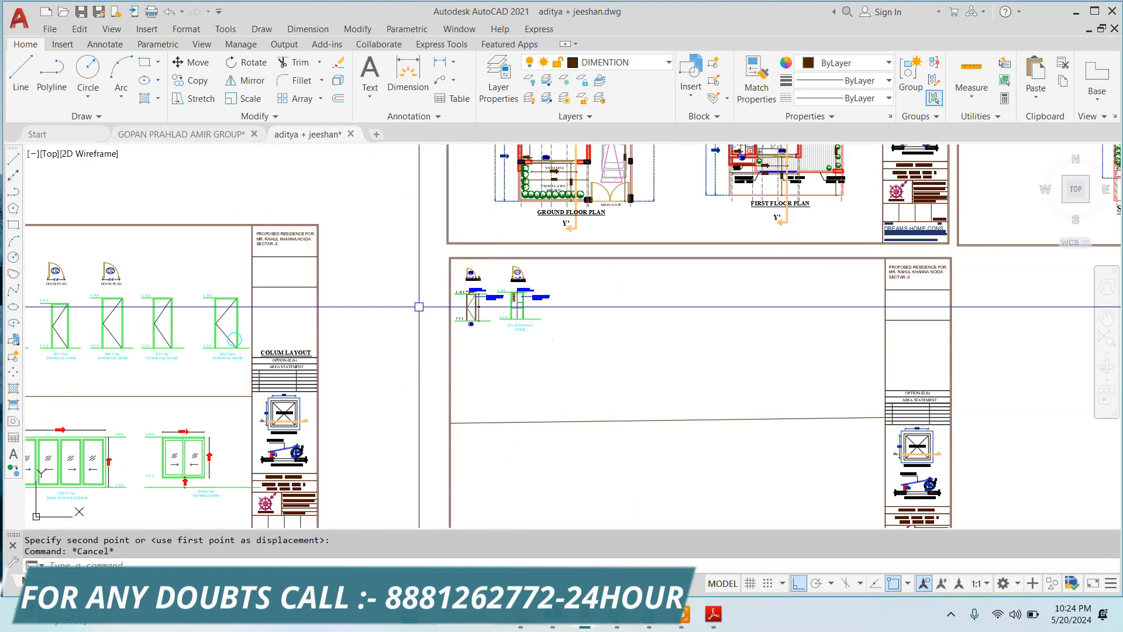
scroll(281, 303, up, 7)
middle_drag(607, 343, 172, 335)
scroll(485, 293, up, 3)
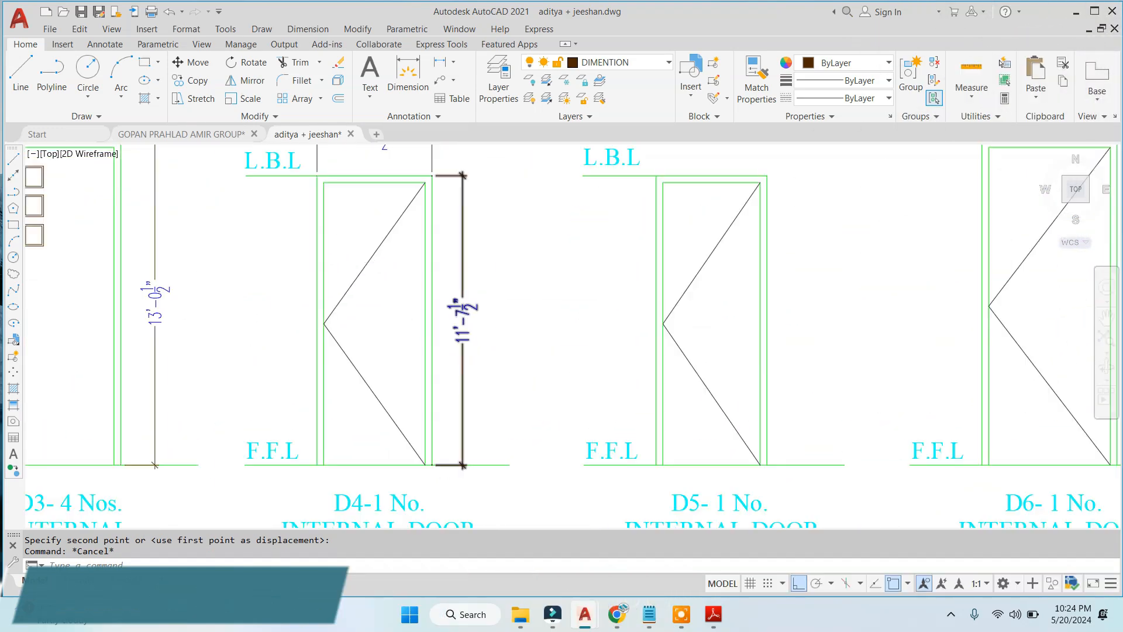
scroll(460, 262, down, 3)
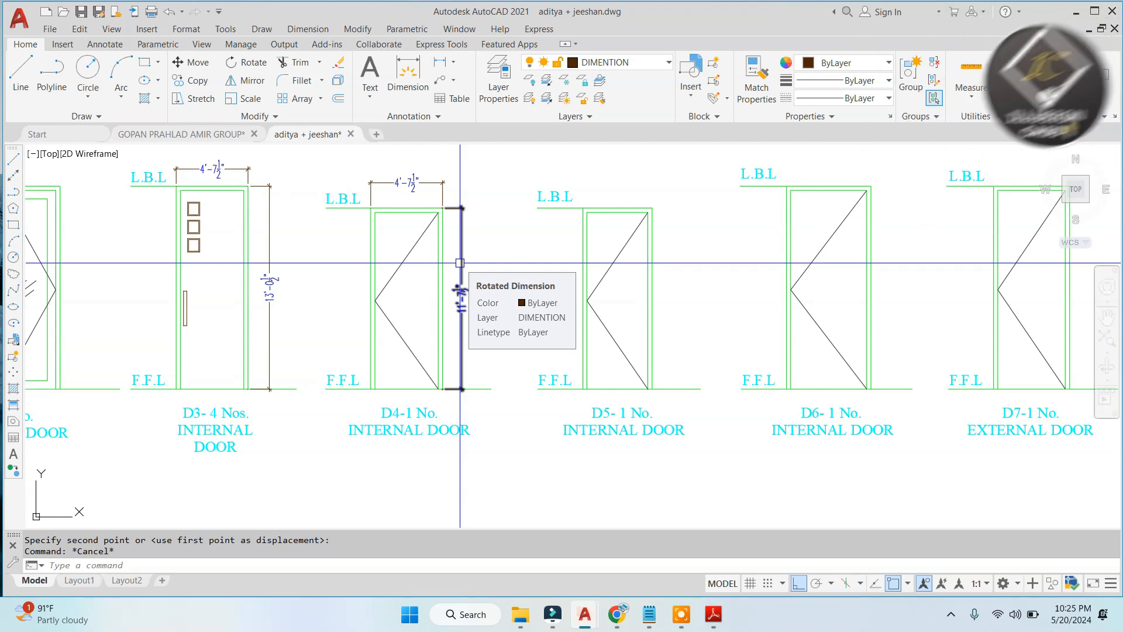
scroll(831, 275, down, 6)
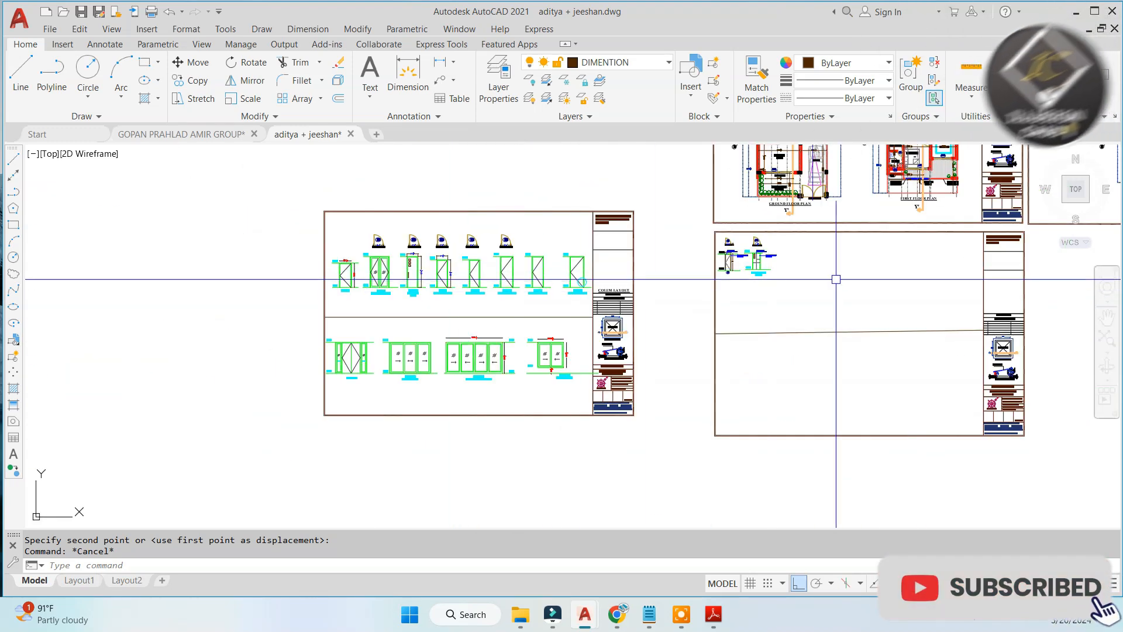
Step: Move the D2 door plan with its grooved elevation and notes farther from the D3 door on the new sheet
scroll(823, 240, up, 7)
middle_drag(822, 241, 765, 231)
scroll(633, 250, down, 2)
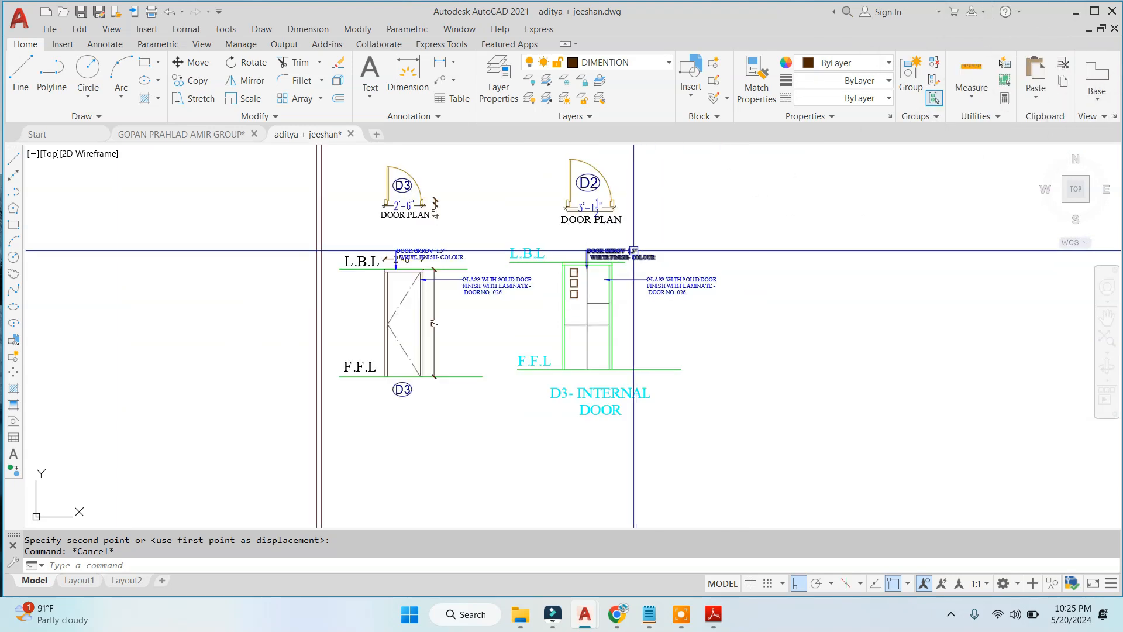
click(535, 438)
middle_drag(618, 417, 491, 411)
text(m)
key(Return)
click(690, 426)
click(755, 444)
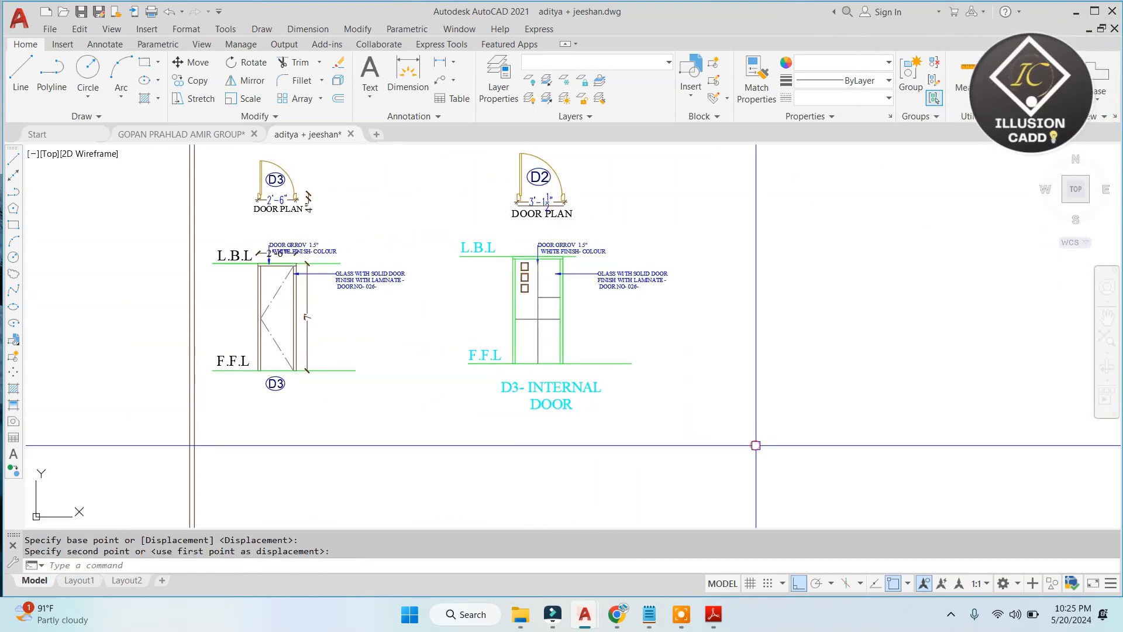
Step: Change the colour of the D3- INTERNAL DOOR title below the grooved elevation to black (0,0,0)
key(Escape)
click(534, 399)
click(847, 62)
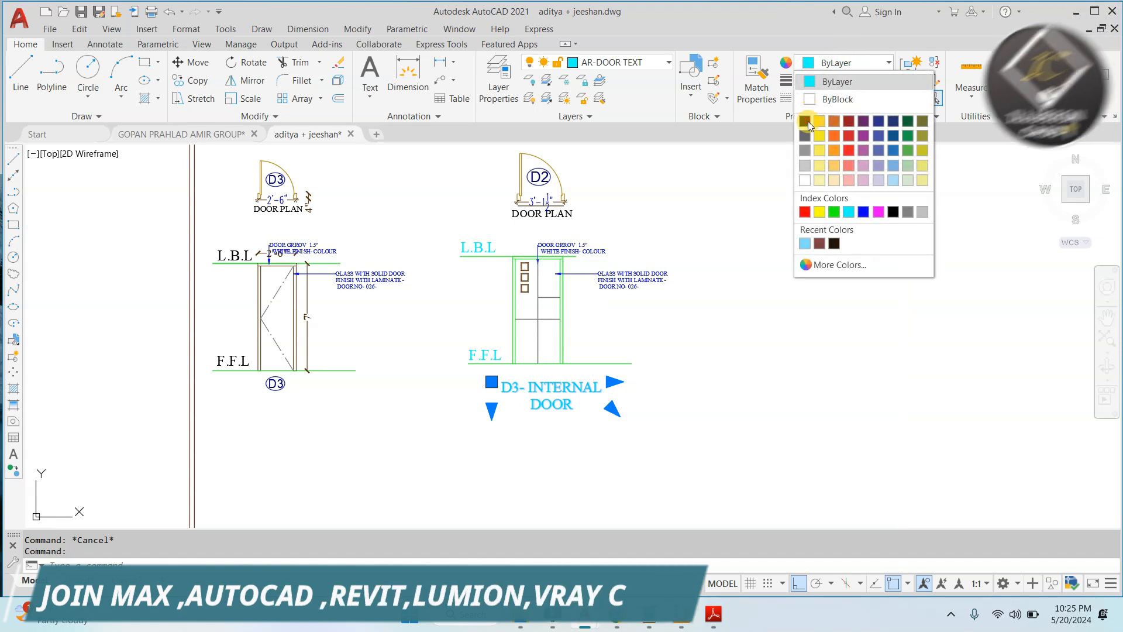
click(807, 125)
key(Escape)
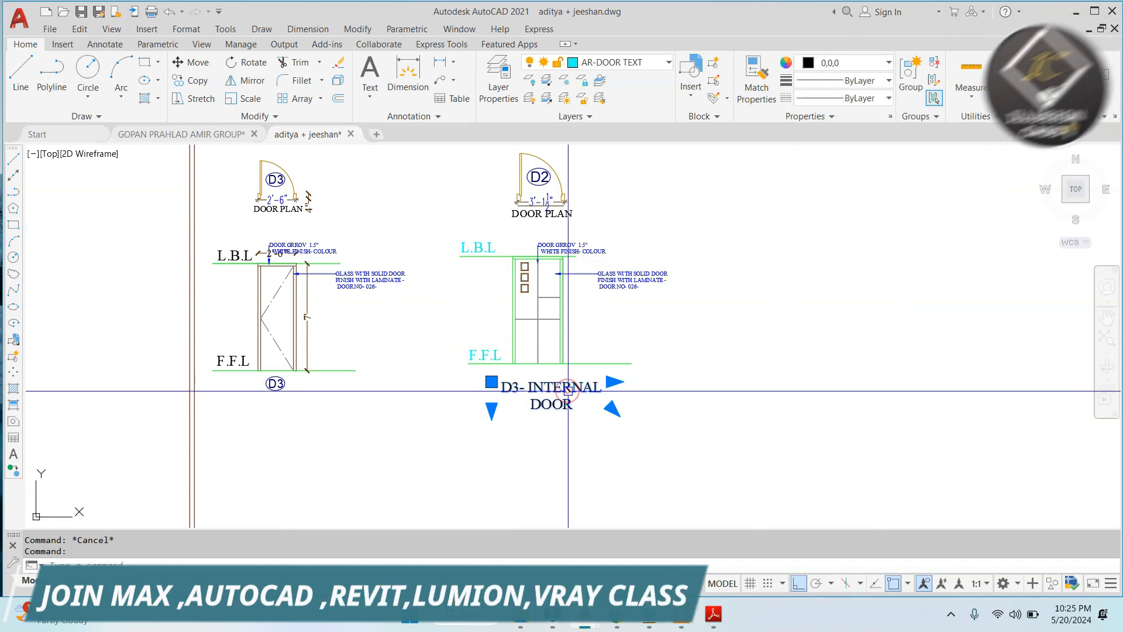
Step: Copy the D3- INTERNAL DOOR title below the plain D3 door elevation
click(559, 396)
click(289, 404)
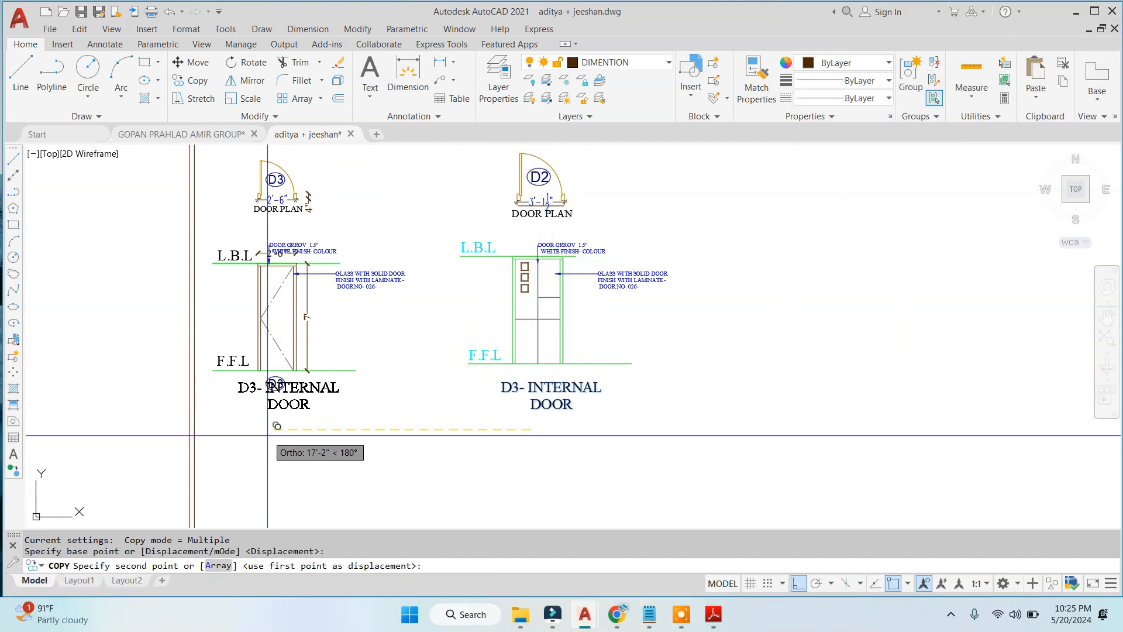
key(Escape)
double_click(245, 387)
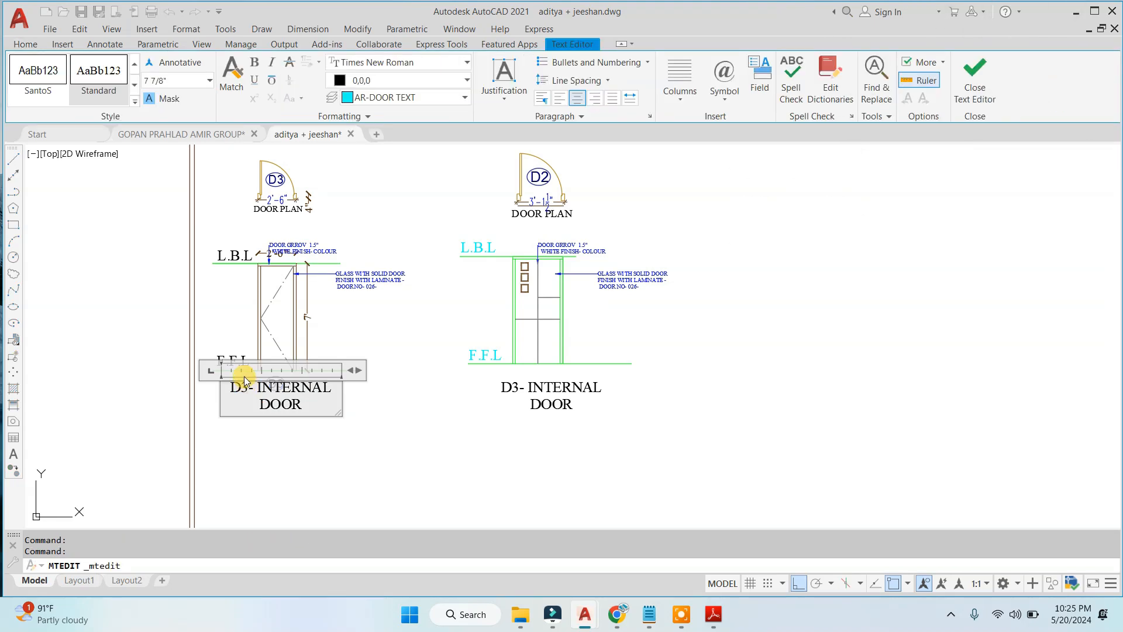
scroll(252, 392, up, 4)
click(652, 459)
scroll(526, 377, down, 4)
scroll(692, 378, up, 2)
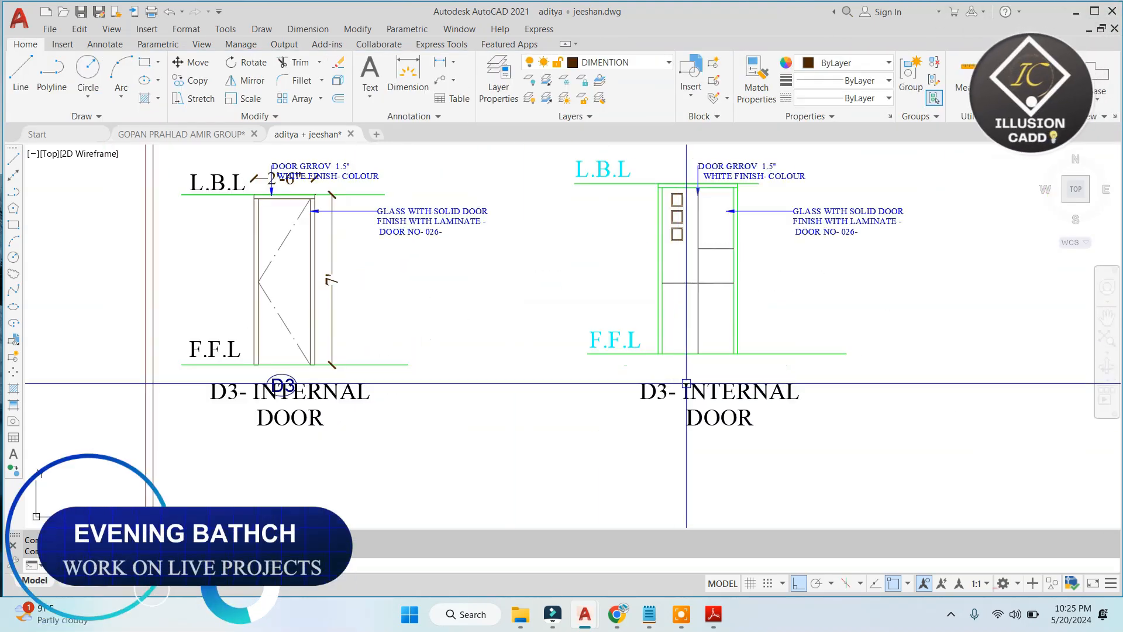
Step: Change the grooved door elevation's title to D2- INTERNAL DOOR
double_click(673, 392)
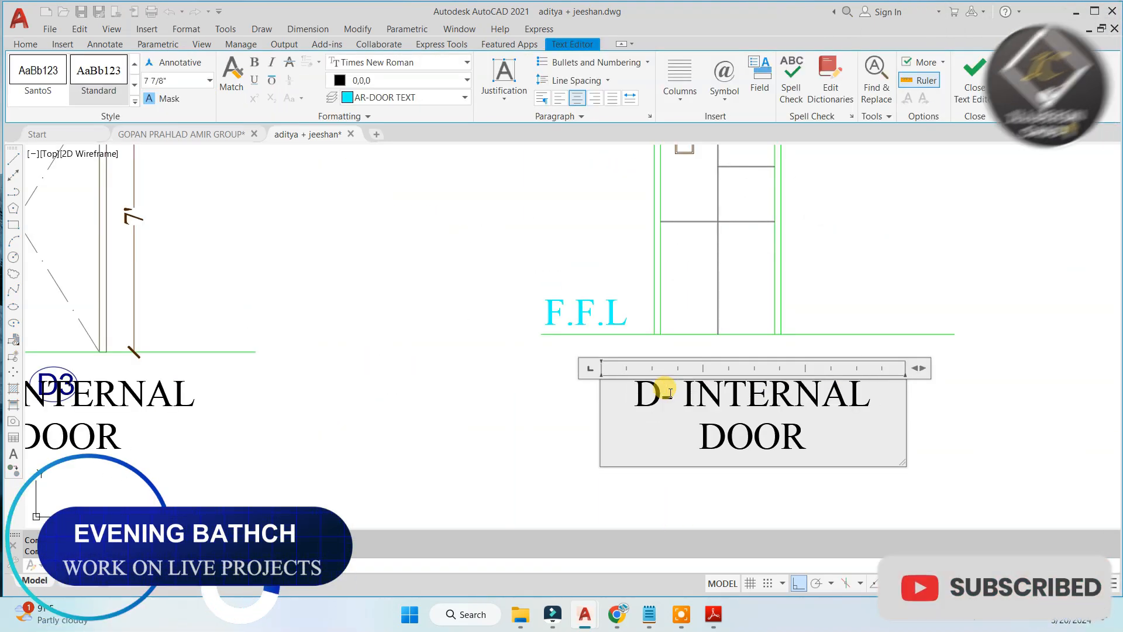
click(442, 395)
scroll(501, 356, down, 3)
key(Escape)
click(657, 228)
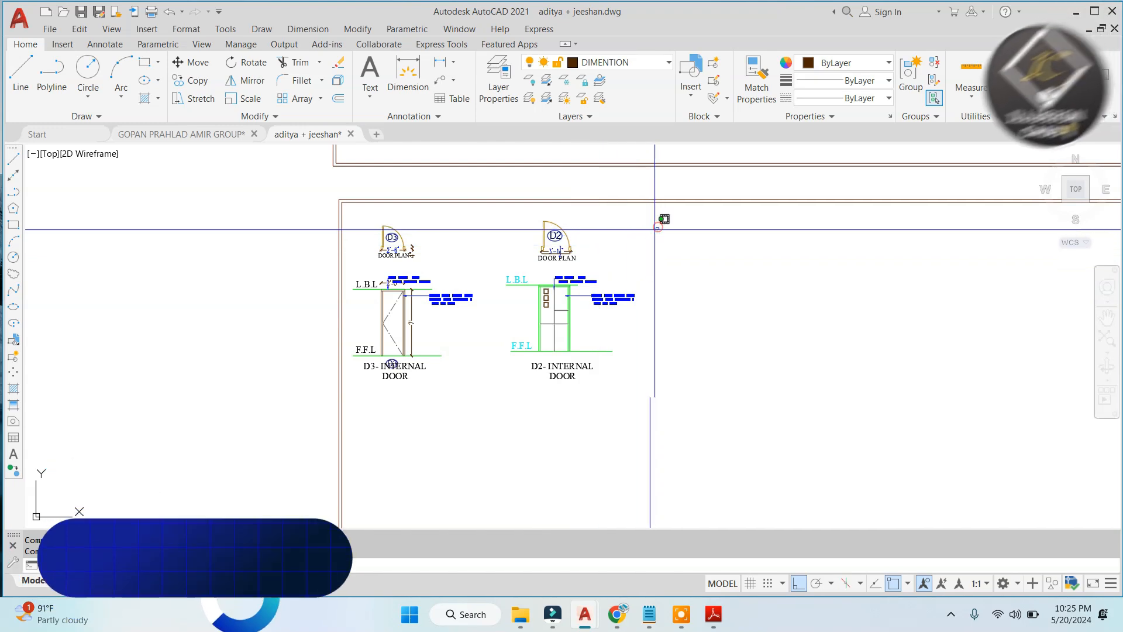
click(489, 411)
scroll(489, 412, down, 5)
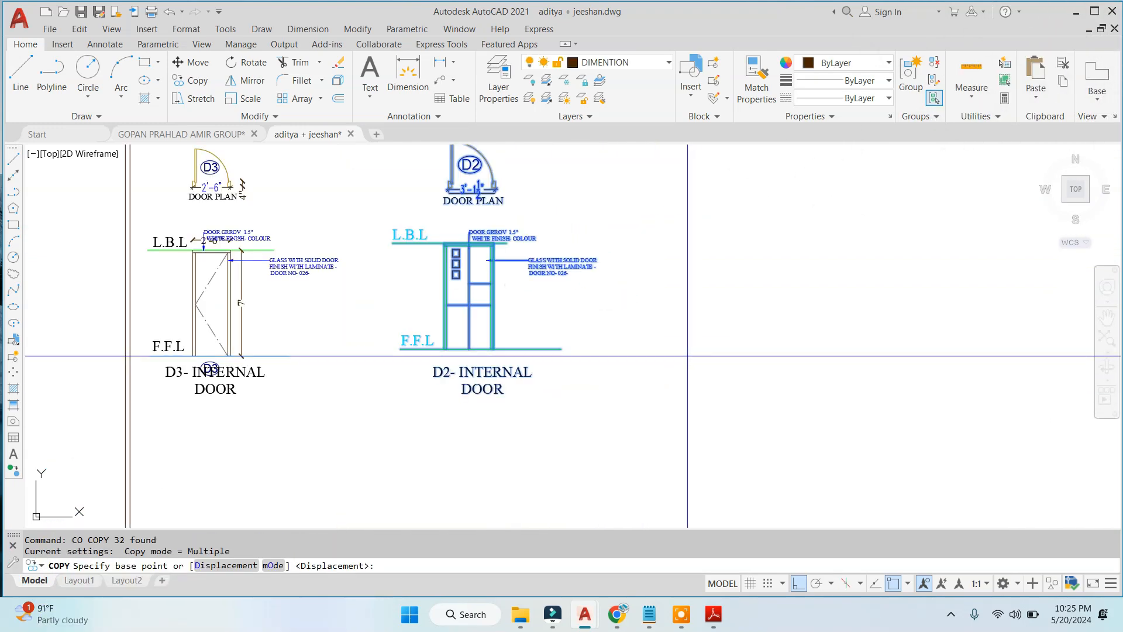
key(Escape)
Step: Examine the row of door plans and elevations through D8 on the original sheet
scroll(446, 328, up, 5)
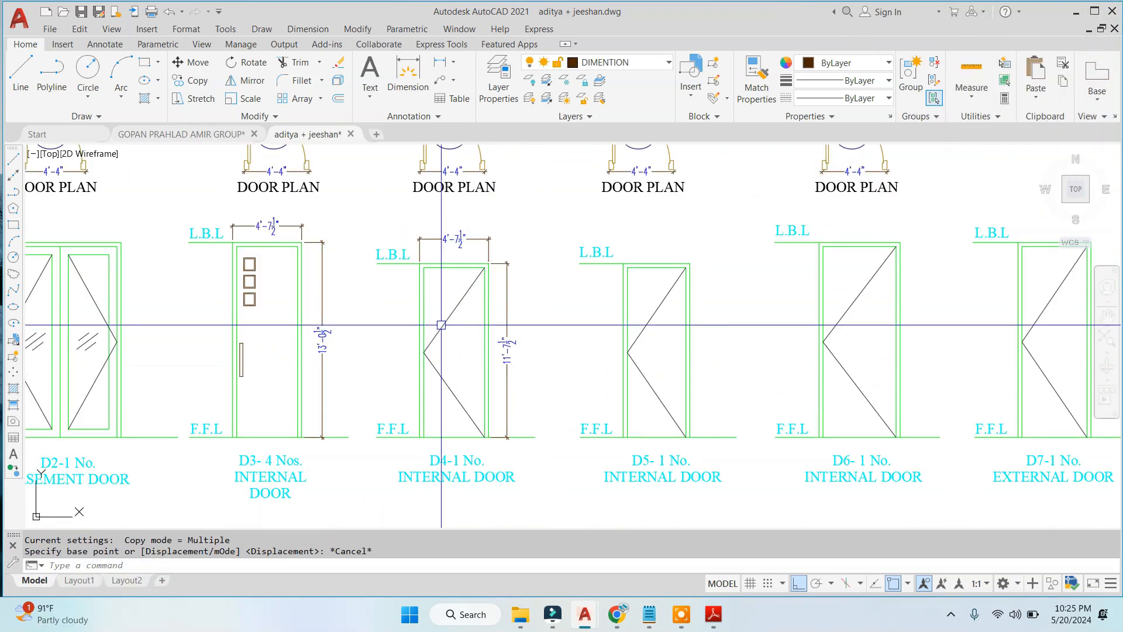
middle_drag(441, 324, 426, 328)
middle_drag(520, 328, 349, 328)
middle_drag(567, 335, 369, 336)
scroll(526, 327, down, 1)
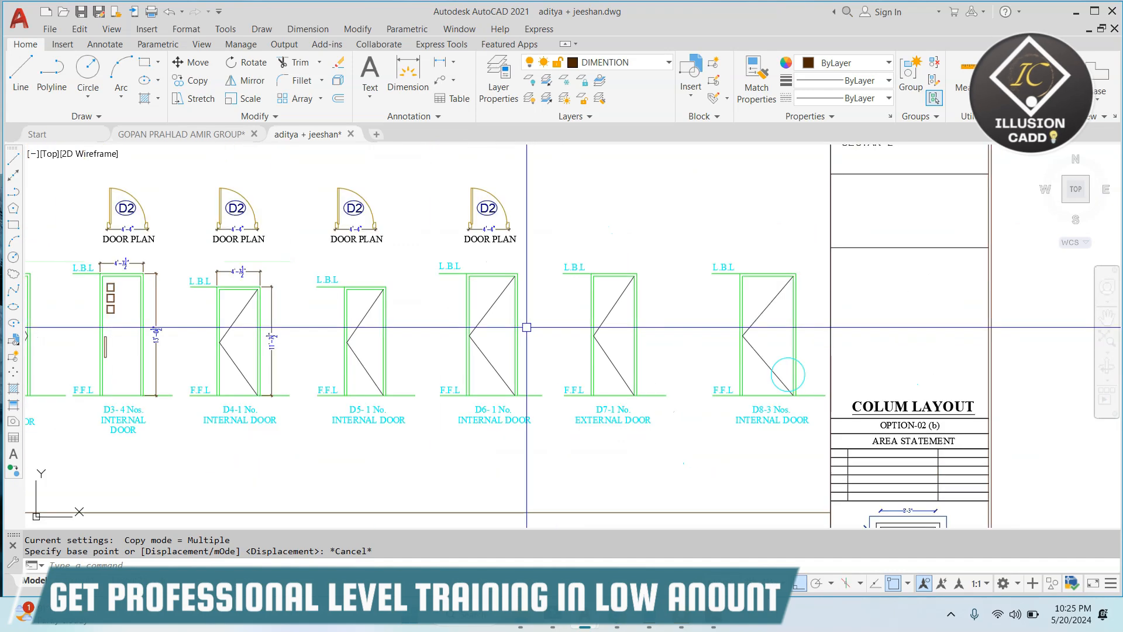
scroll(526, 327, down, 1)
scroll(809, 303, down, 2)
scroll(509, 281, up, 6)
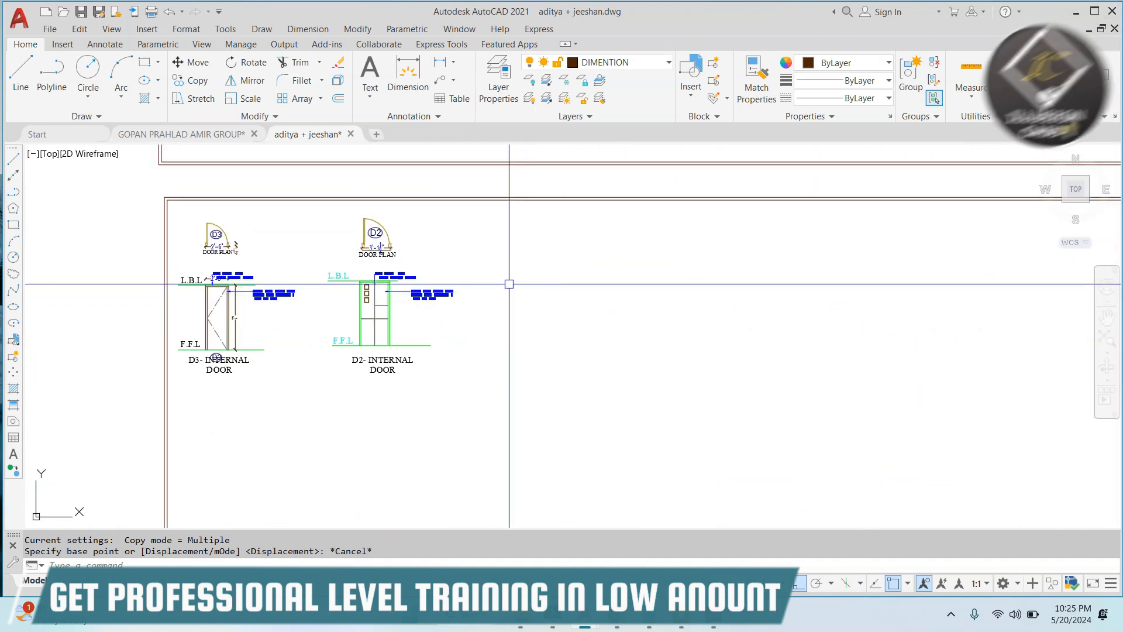
Step: Copy the complete D2 door plan, elevation, notes and title three times in a spaced horizontal row along the sheet
click(652, 207)
click(461, 359)
scroll(619, 243, up, 2)
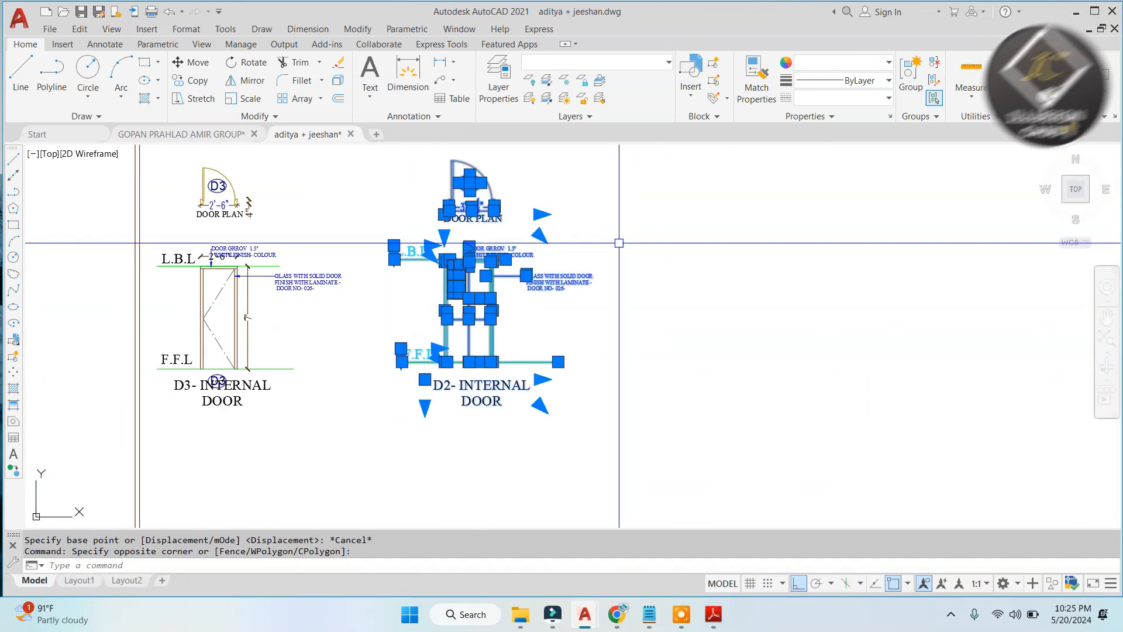
text(o)
key(Return)
click(634, 433)
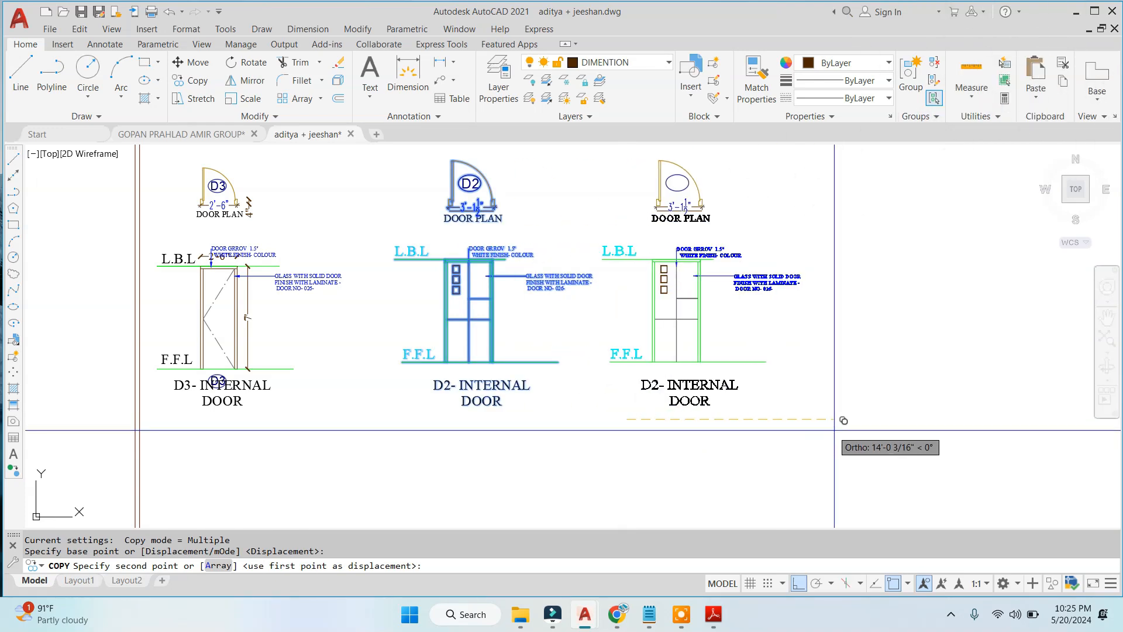
middle_drag(894, 432, 614, 432)
click(874, 426)
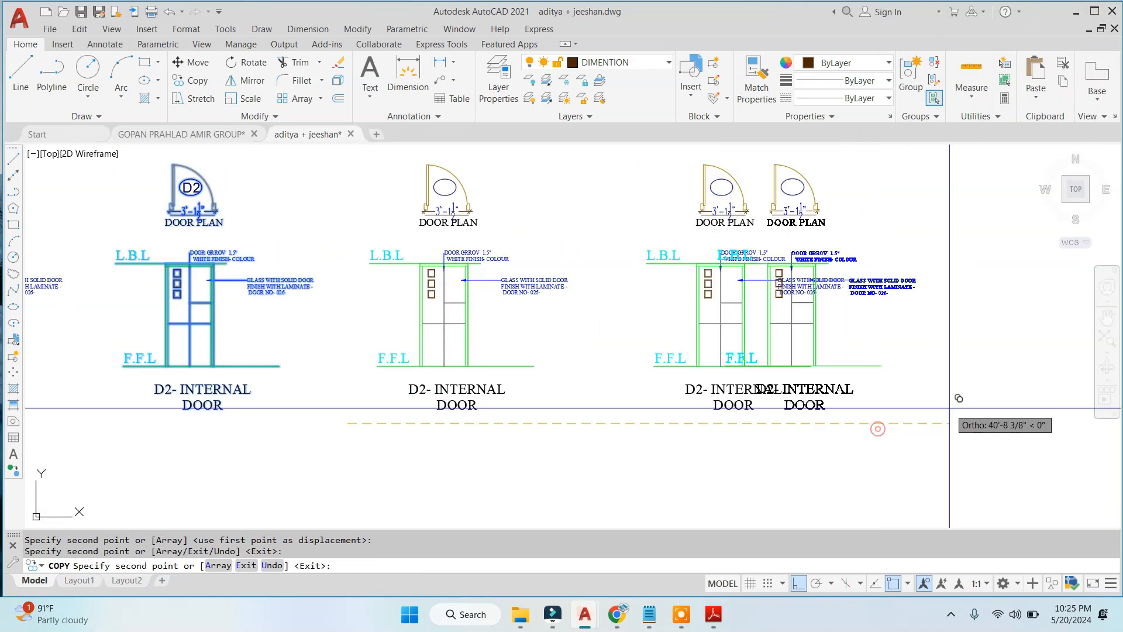
middle_drag(953, 439, 667, 433)
click(884, 413)
key(Escape)
scroll(819, 383, down, 2)
scroll(602, 404, up, 1)
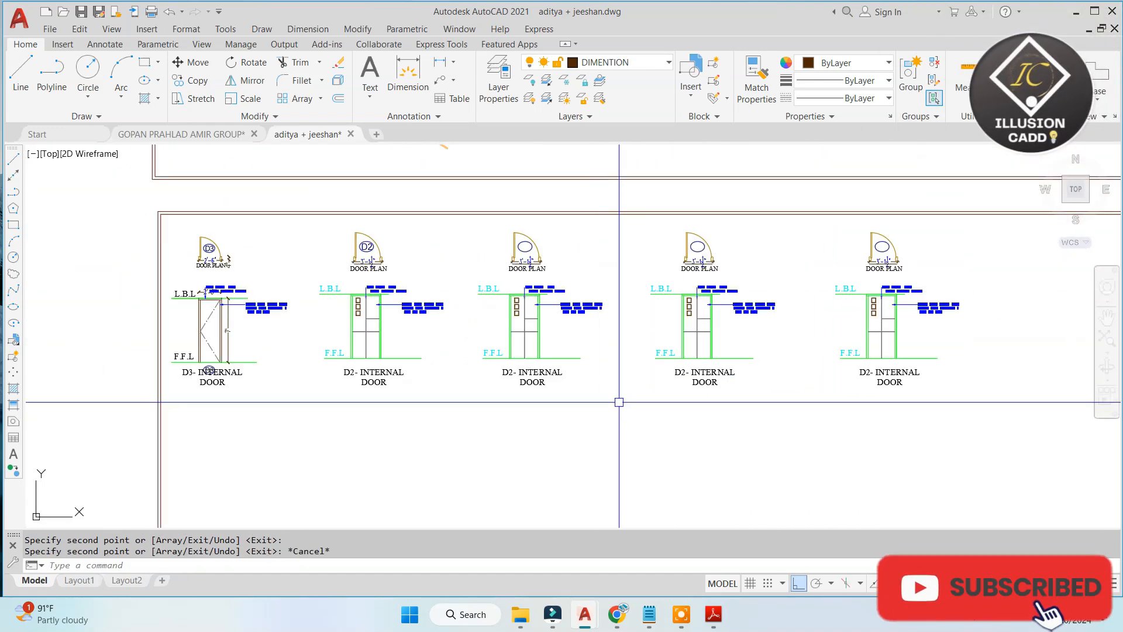
Step: Copy the D2 tag text into the empty tag ovals of the three copied door plans
scroll(473, 255, up, 2)
scroll(310, 252, up, 2)
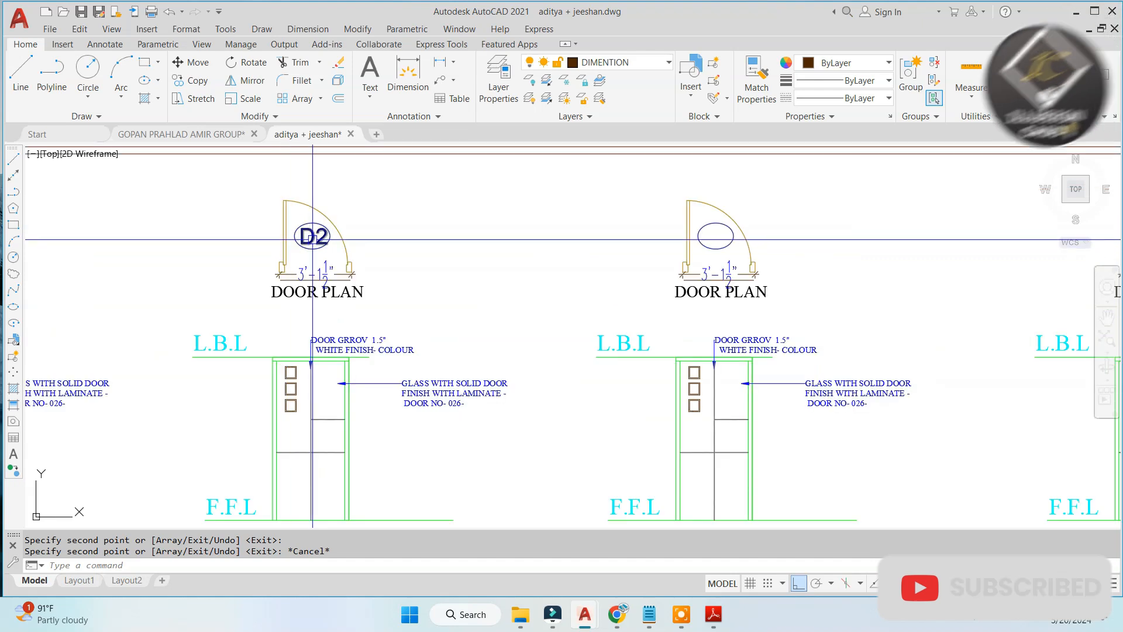
scroll(313, 239, up, 4)
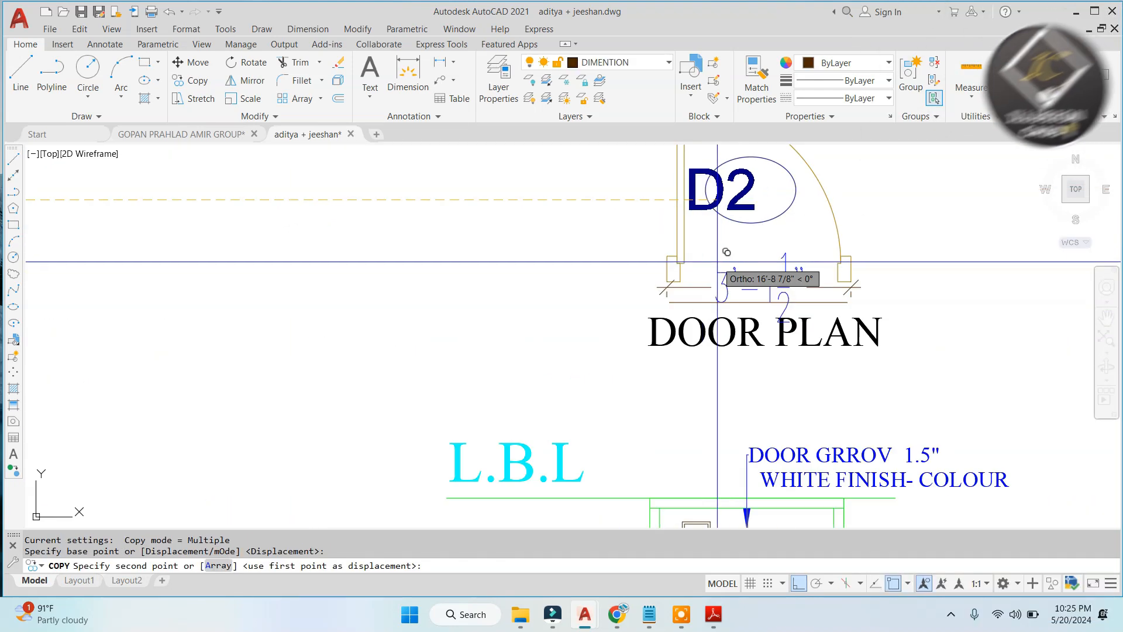
scroll(751, 257, down, 3)
scroll(568, 290, up, 1)
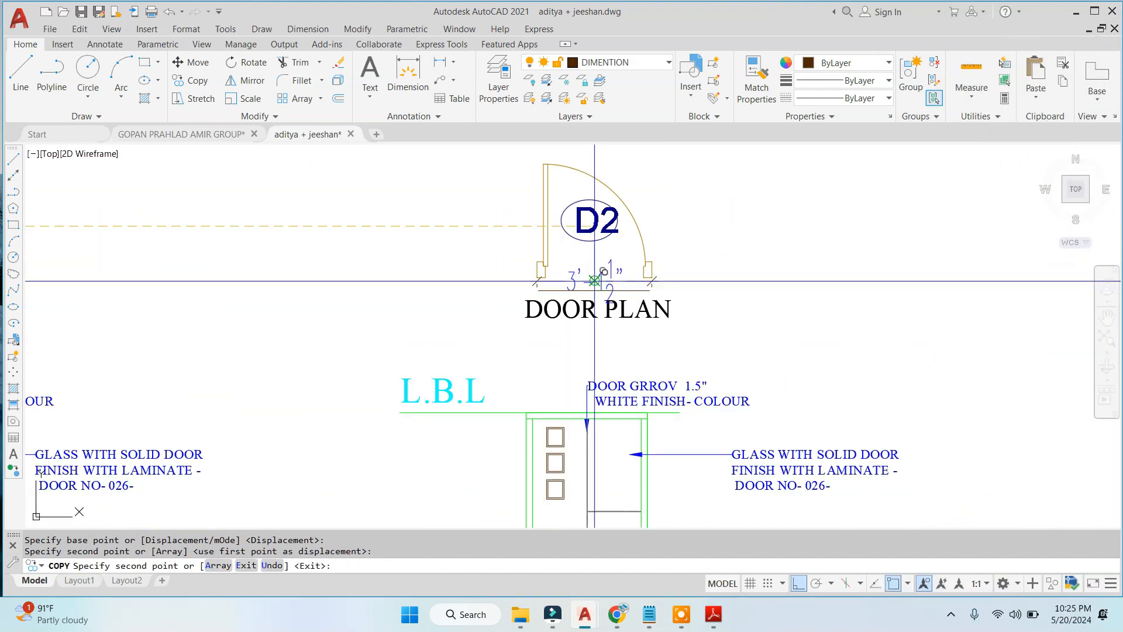
key(ctrl+z)
scroll(792, 170, up, 1)
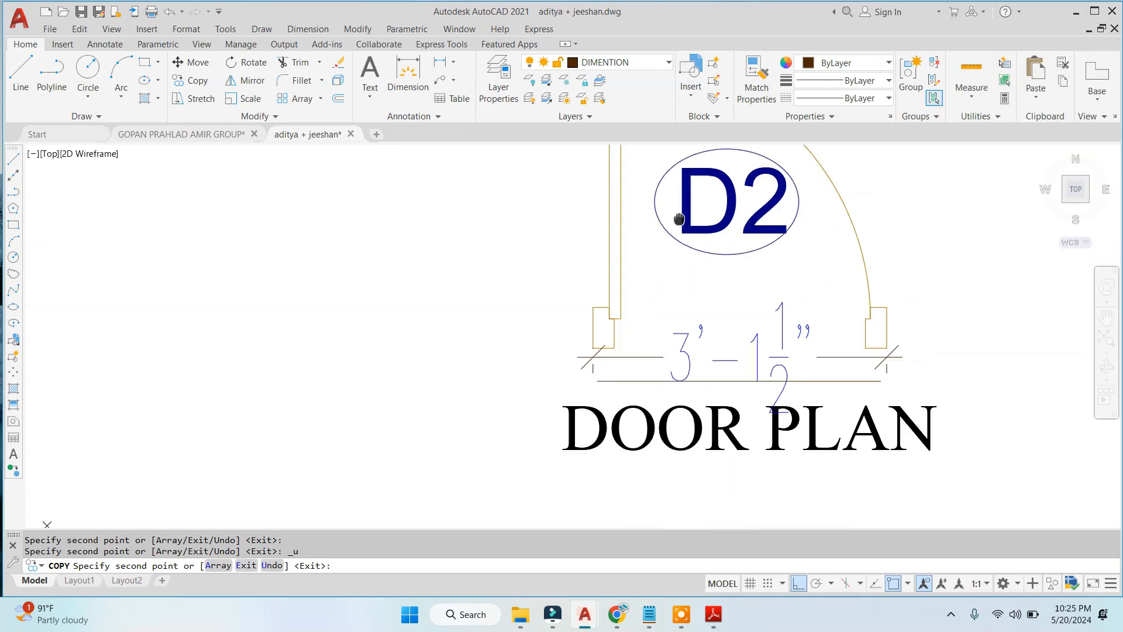
scroll(497, 284, down, 4)
scroll(852, 276, up, 2)
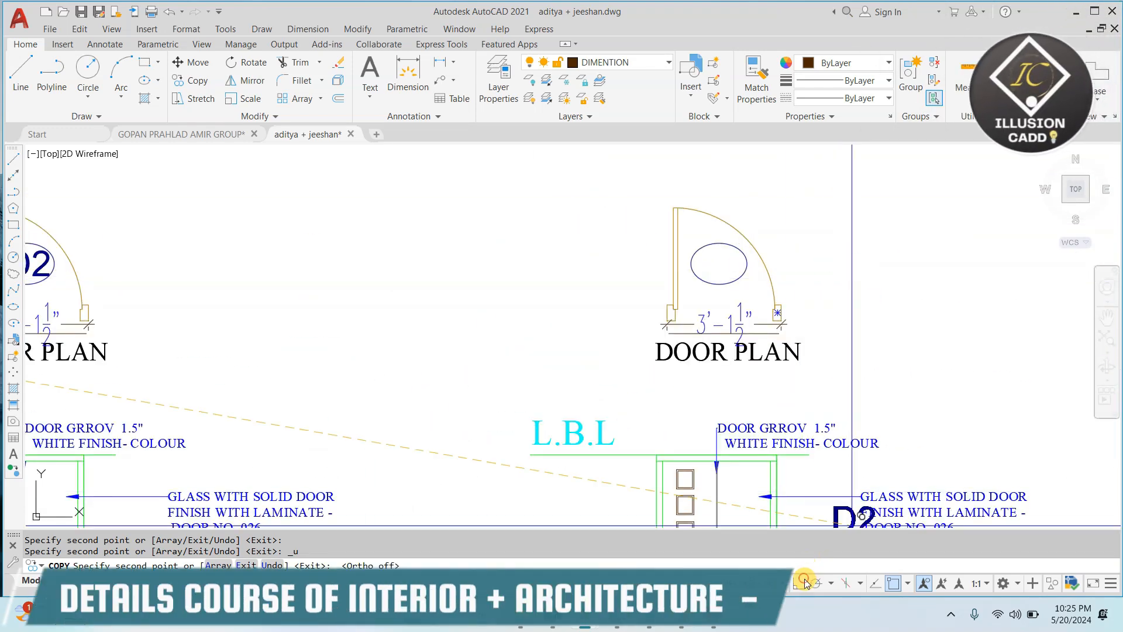
scroll(751, 335, up, 4)
middle_drag(751, 335, 698, 452)
scroll(760, 292, down, 5)
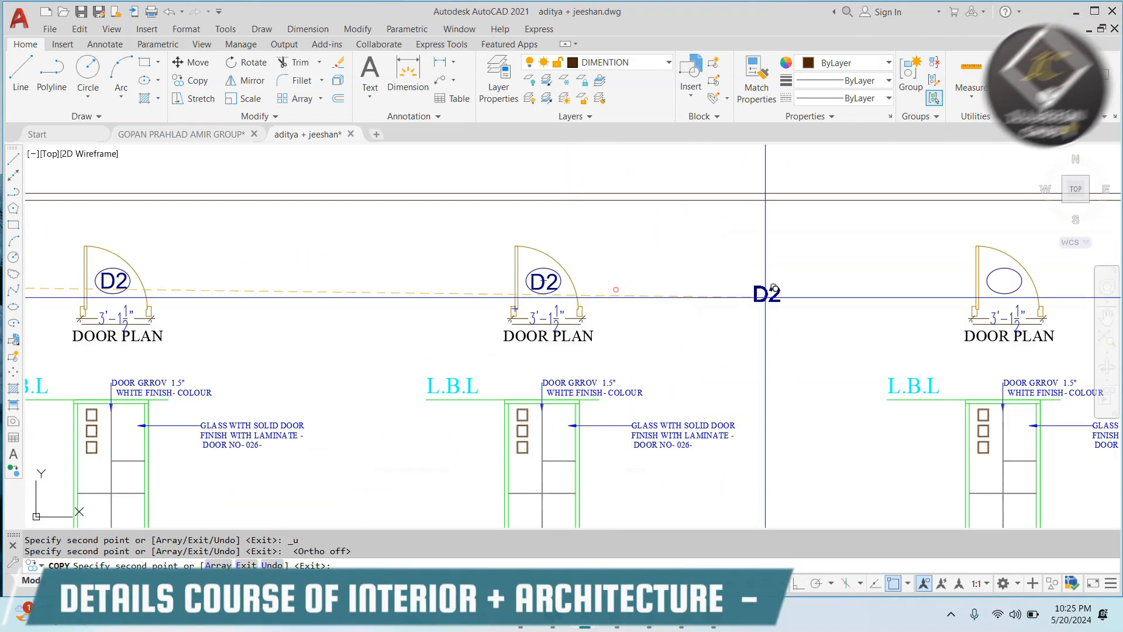
scroll(748, 289, up, 5)
key(Escape)
scroll(710, 251, down, 5)
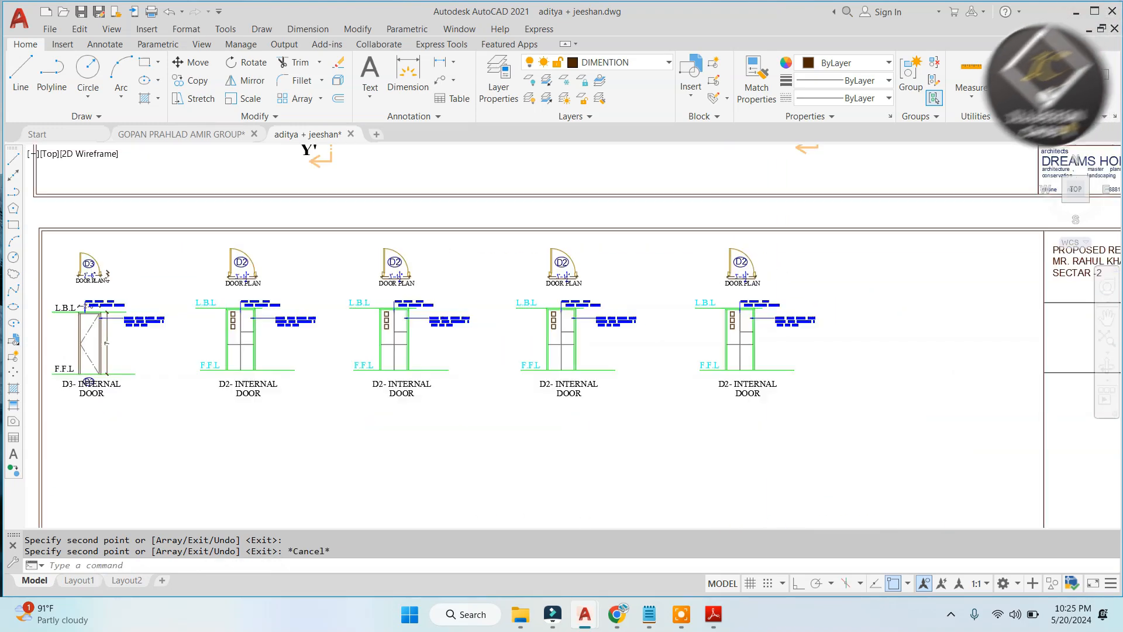
Step: Erase the stray object near the row of door details
click(613, 402)
click(564, 440)
text(e)
key(space)
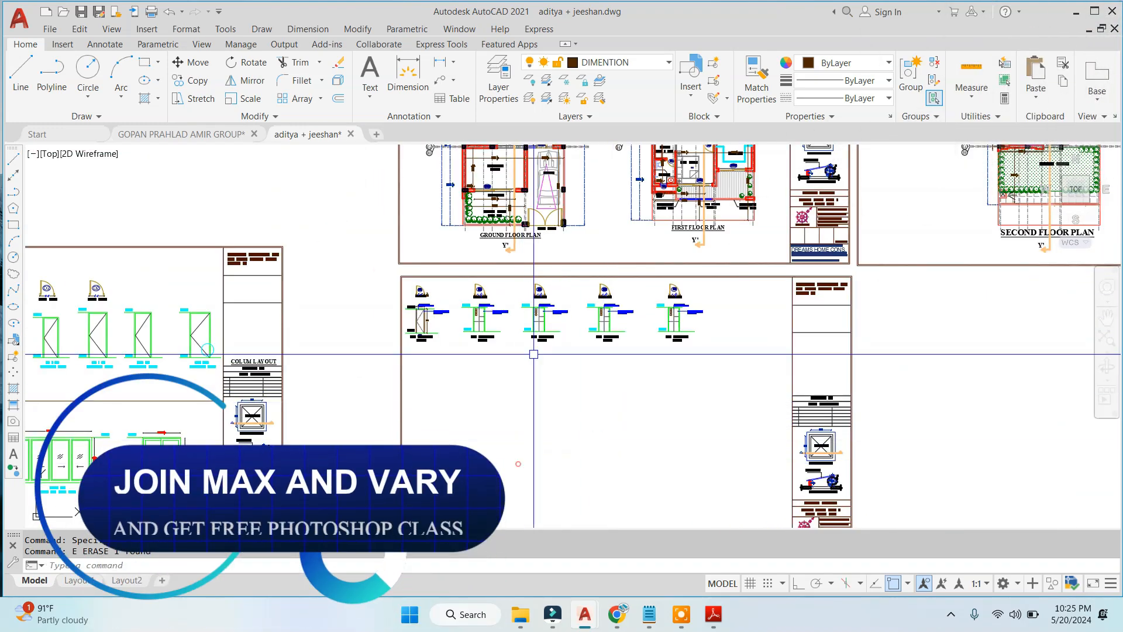
Step: Move the whole row of five door details slightly right and down within the sheet border
key(Escape)
scroll(453, 306, up, 5)
click(243, 234)
scroll(320, 260, down, 5)
key(Escape)
scroll(576, 290, up, 3)
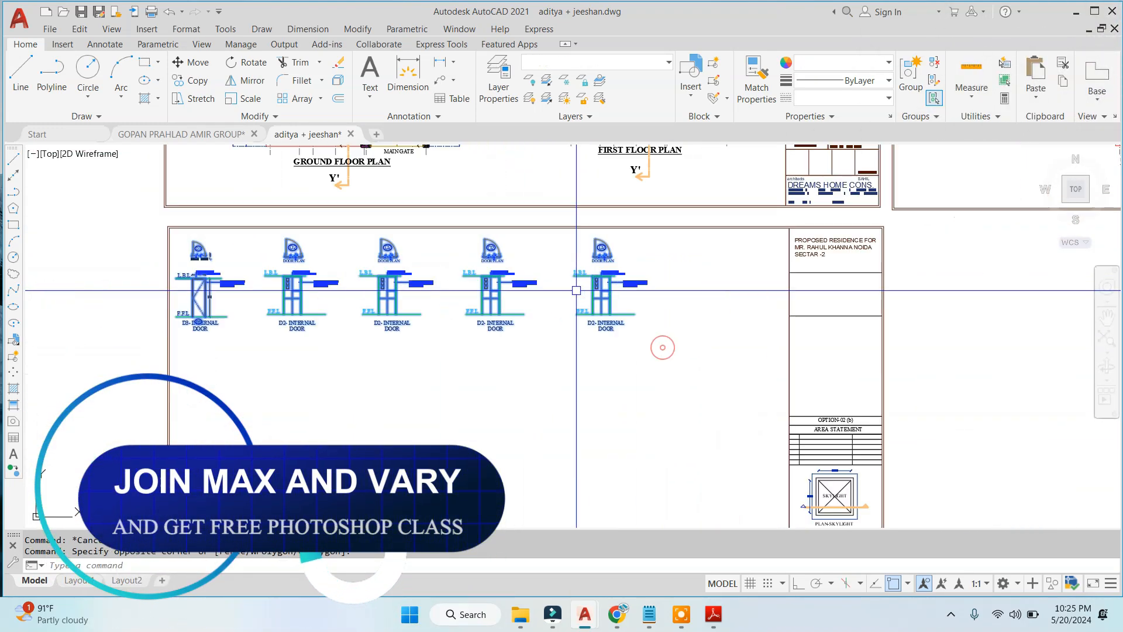
key(space)
click(577, 345)
click(626, 362)
key(Escape)
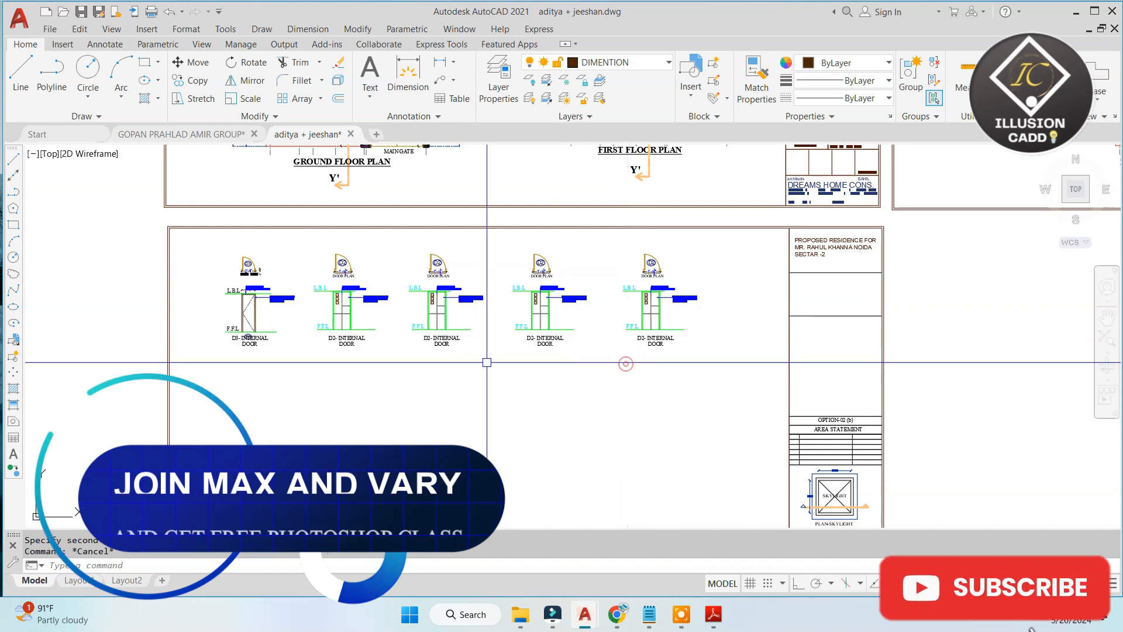
Step: Match the L.B.L and F.F.L labels of the four D2 elevations to the black level labels of the D3 door
scroll(329, 303, up, 4)
middle_drag(299, 287, 445, 272)
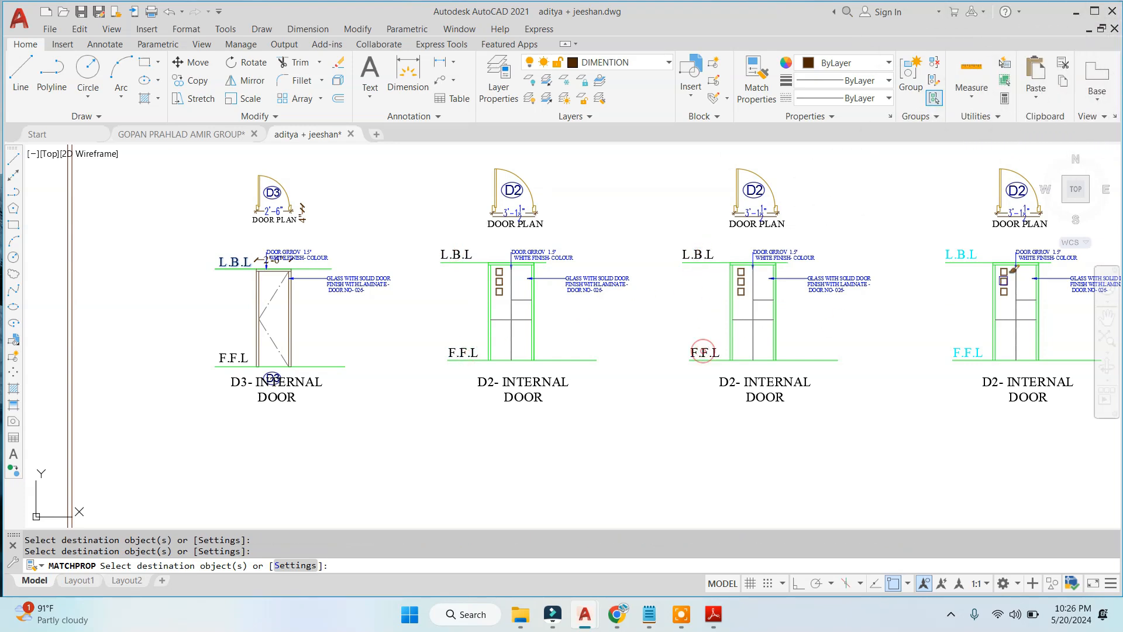
scroll(967, 249, down, 5)
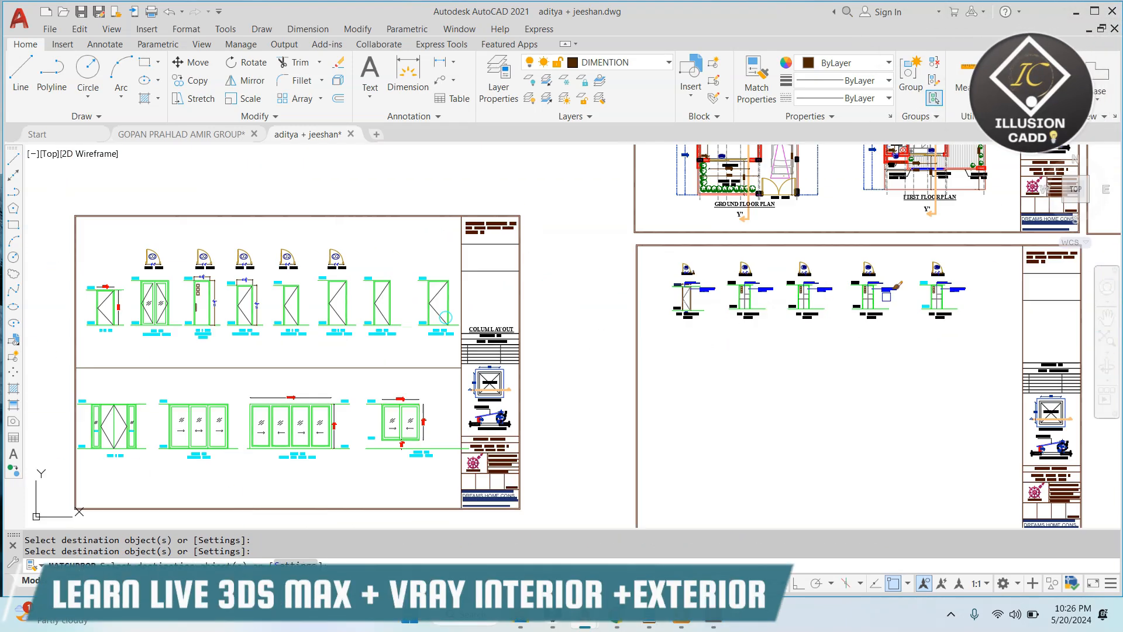
scroll(931, 279, up, 5)
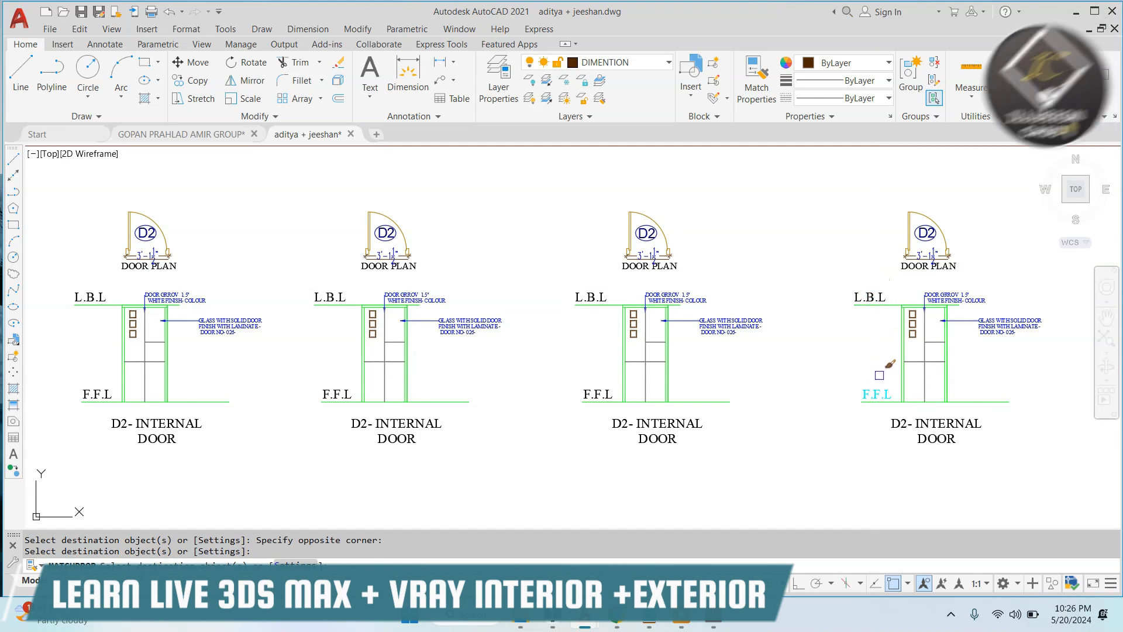
key(Escape)
Step: Compare the D2 to D7 door elevations on the original sheet with the new row of door details
scroll(494, 359, down, 5)
scroll(462, 310, up, 8)
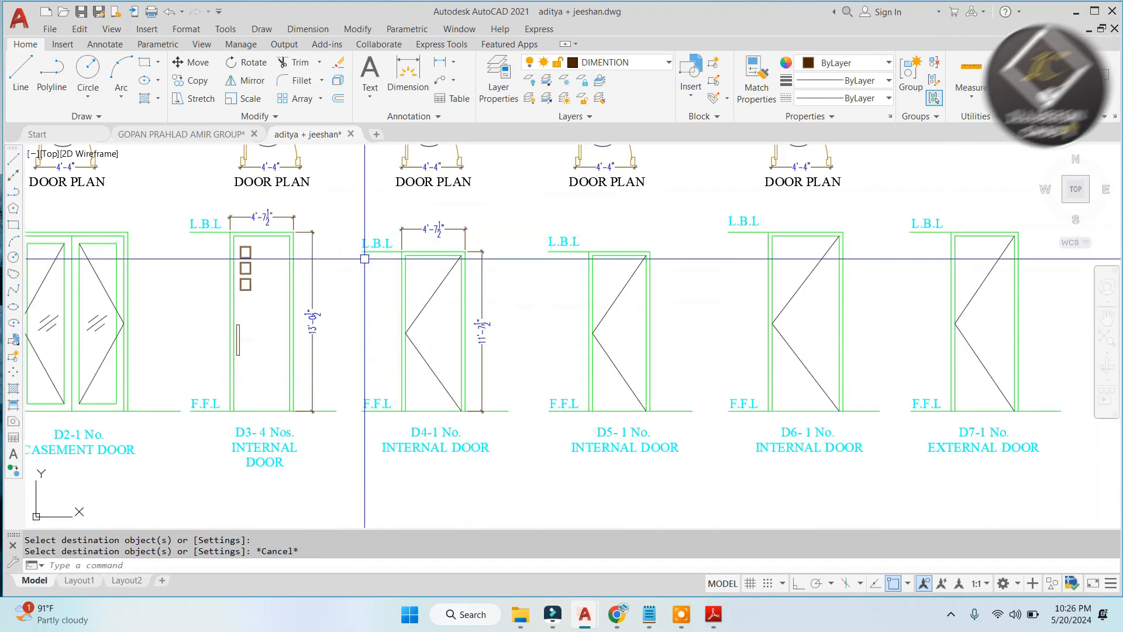
scroll(459, 286, down, 5)
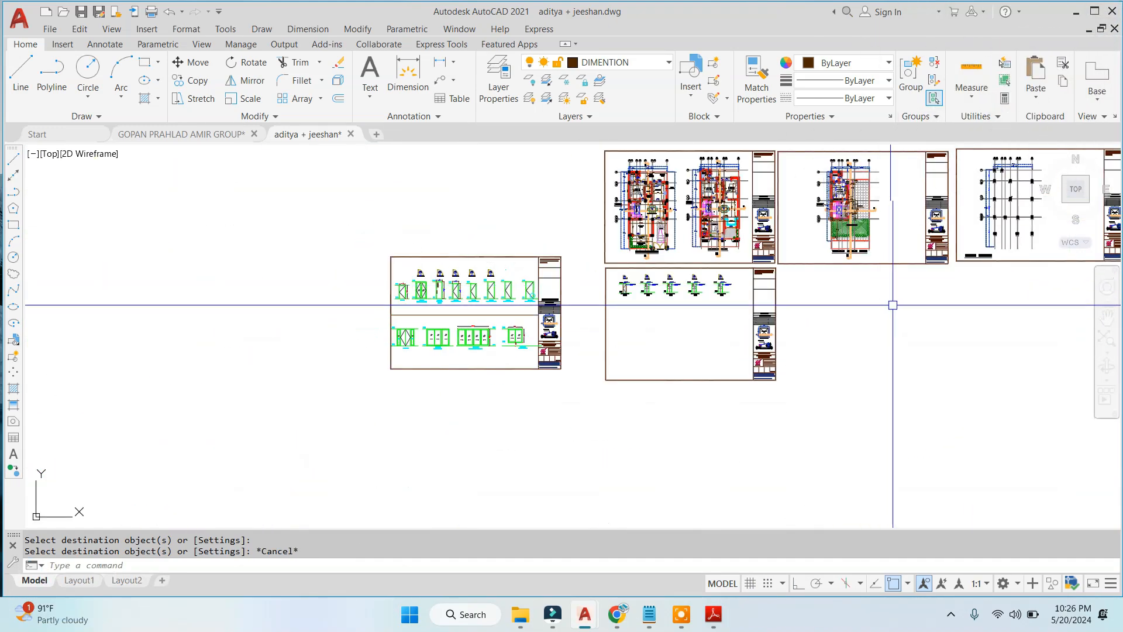
scroll(894, 299, up, 2)
scroll(286, 291, up, 4)
middle_drag(425, 259, 570, 357)
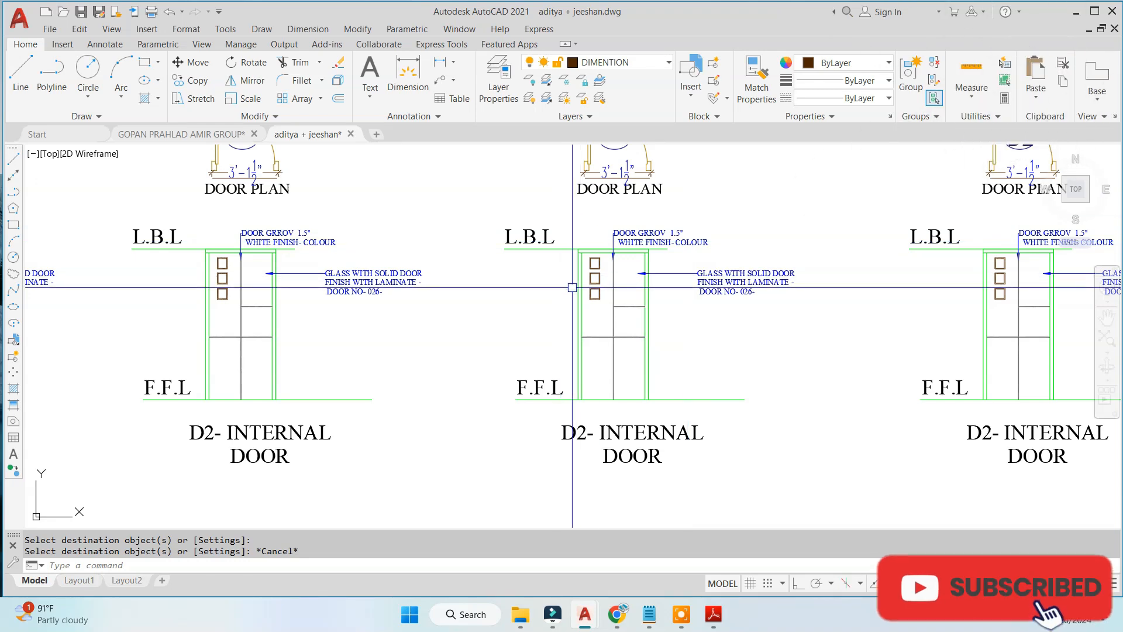
scroll(565, 282, down, 2)
scroll(725, 374, up, 4)
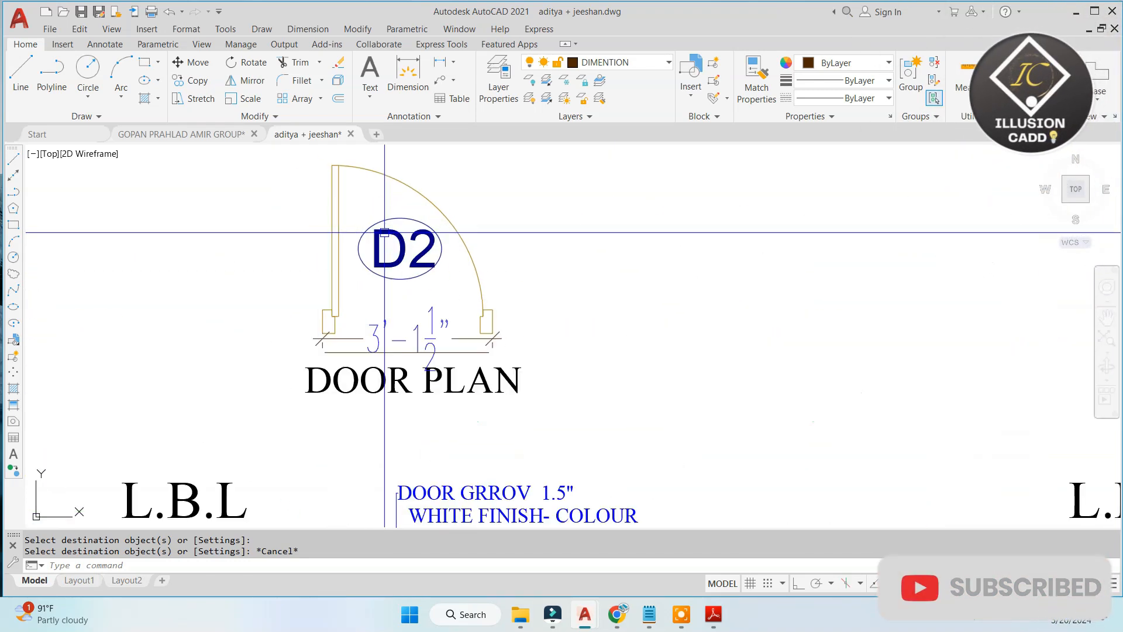
scroll(450, 247, down, 5)
scroll(490, 310, up, 2)
scroll(444, 303, down, 5)
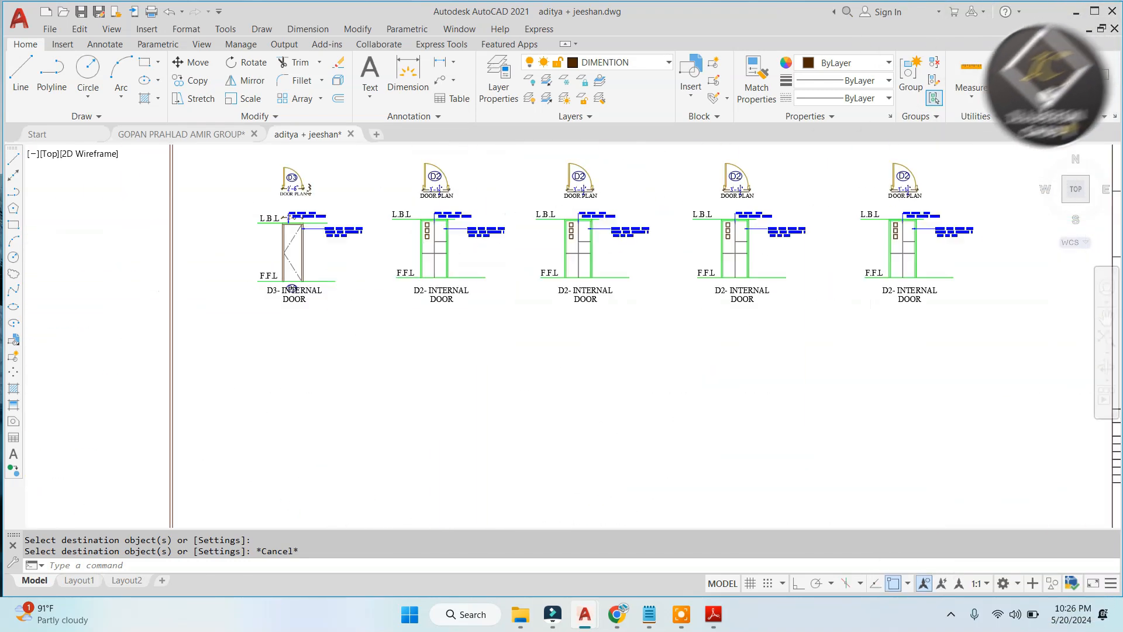
scroll(305, 315, up, 2)
scroll(270, 328, down, 2)
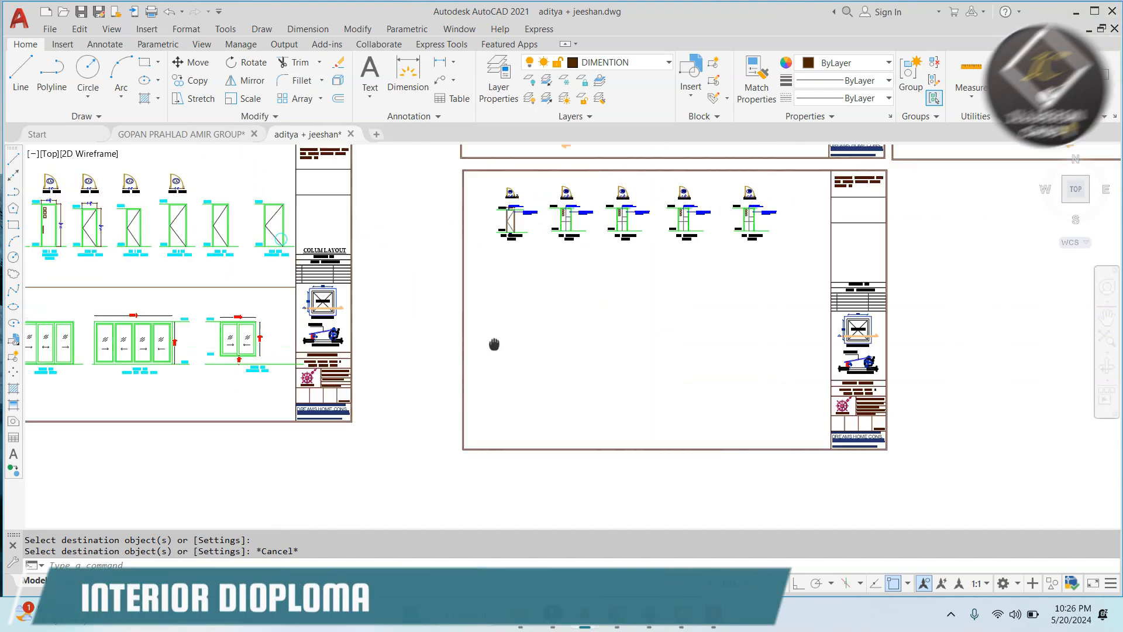
scroll(469, 338, up, 2)
scroll(555, 359, down, 5)
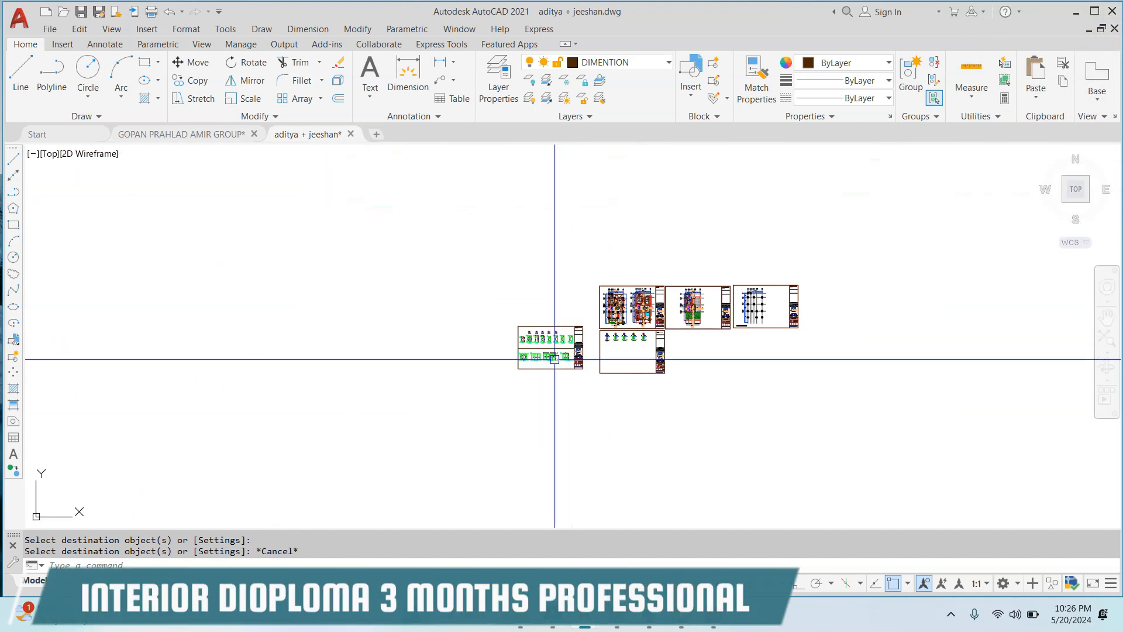
scroll(671, 301, down, 3)
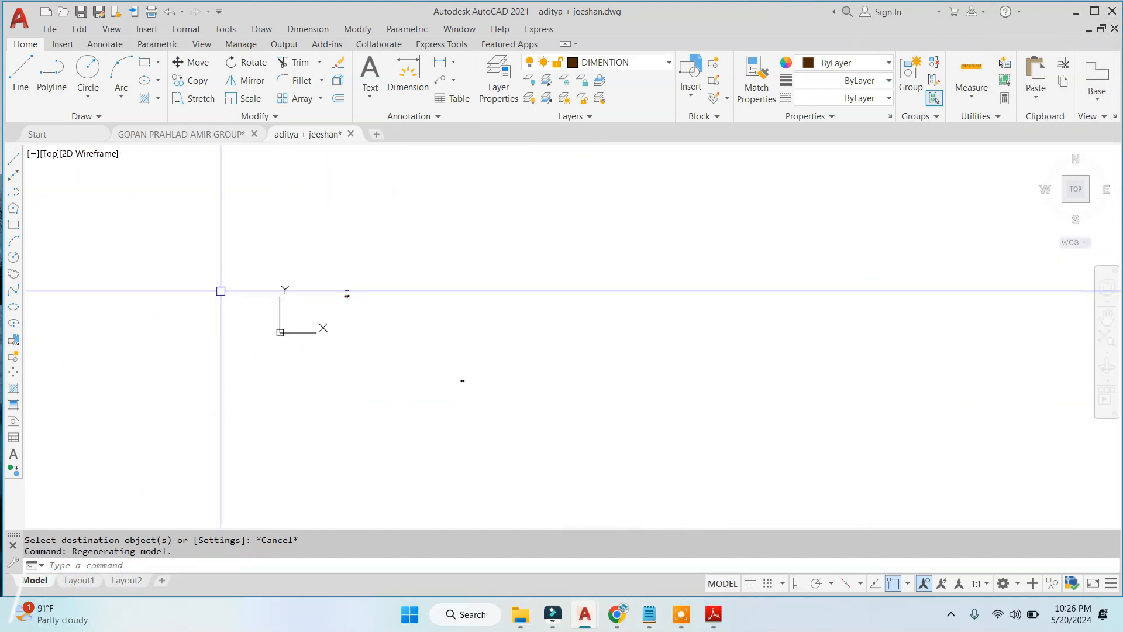
Step: Examine the door and window tags on the ground floor and first floor plans
scroll(638, 283, up, 6)
scroll(629, 334, down, 2)
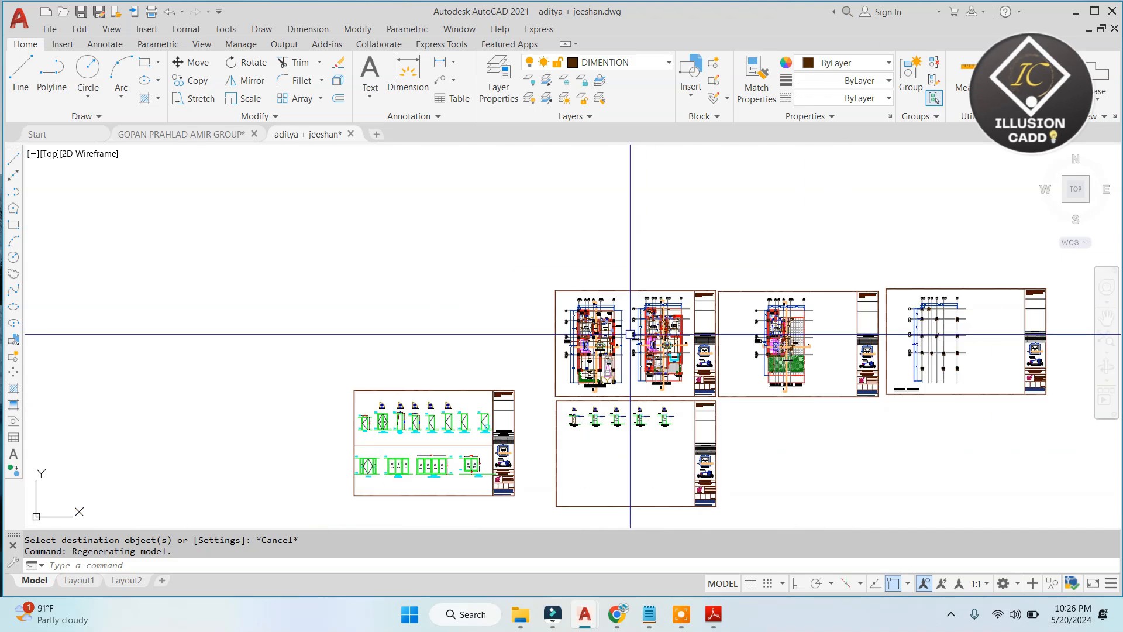
scroll(627, 346, up, 8)
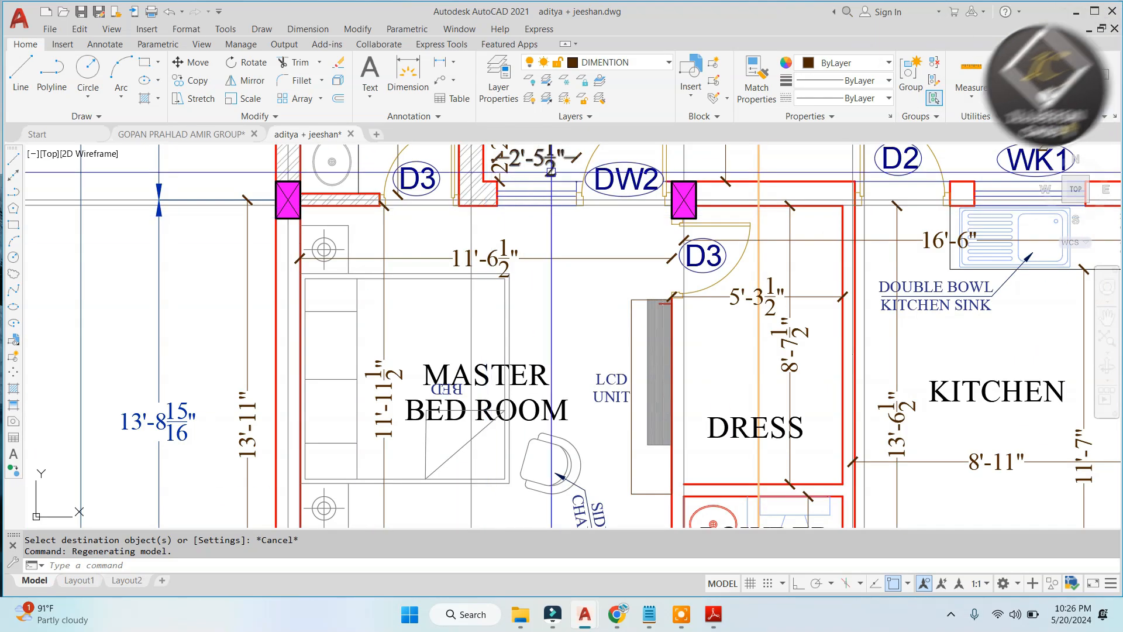
scroll(585, 378, up, 6)
scroll(503, 327, down, 6)
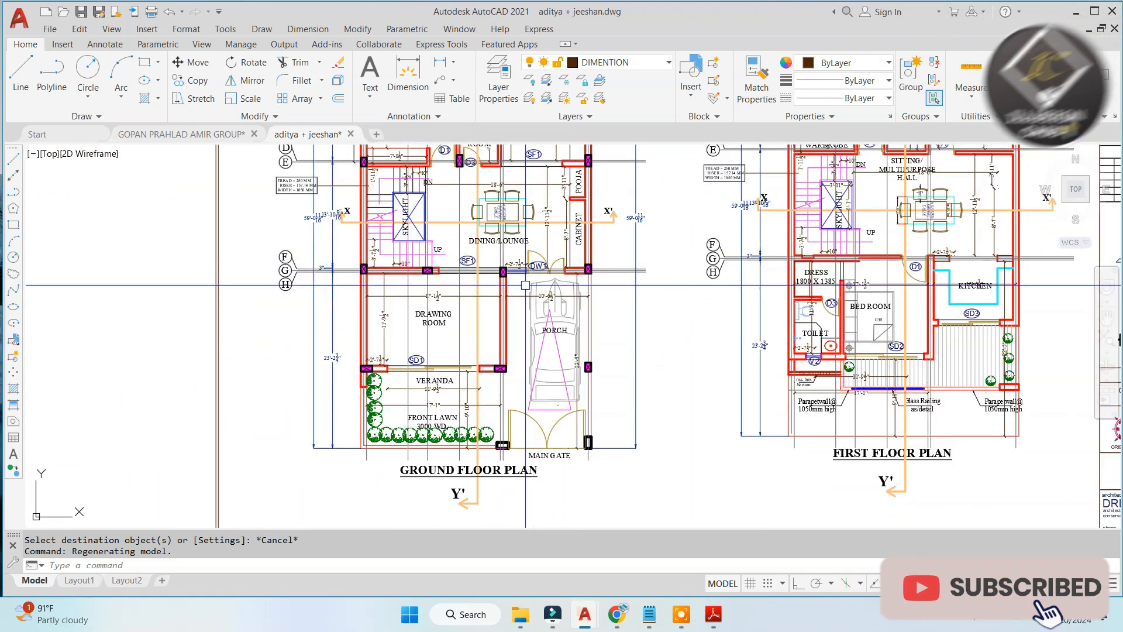
scroll(409, 327, up, 2)
scroll(423, 384, up, 2)
scroll(421, 328, down, 6)
scroll(409, 187, up, 3)
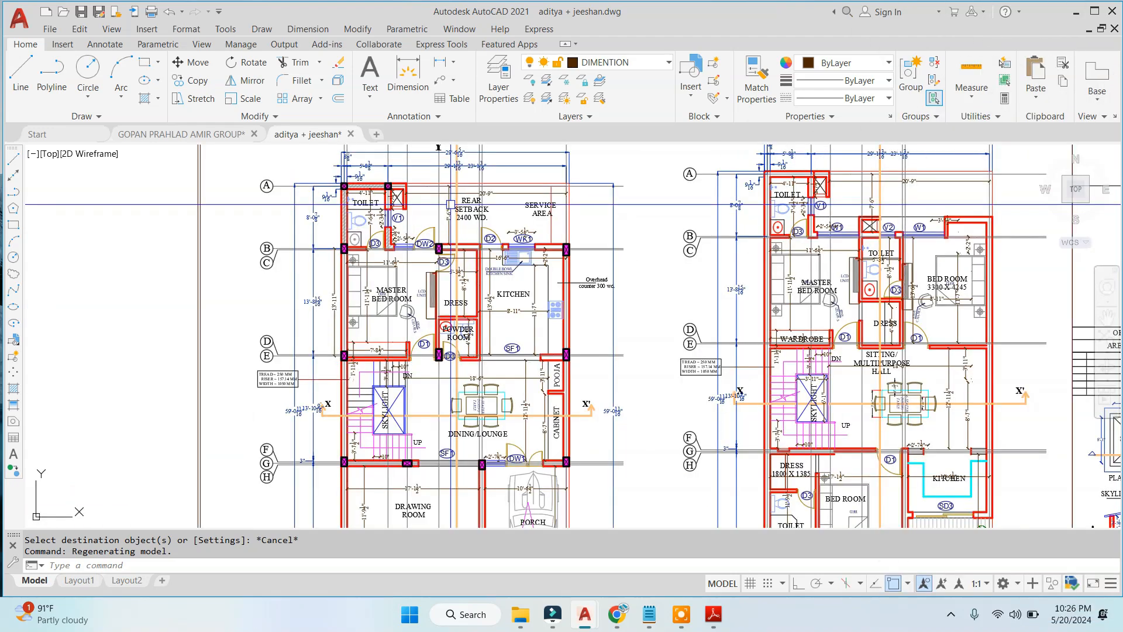
scroll(451, 205, down, 5)
Step: Examine the DW1 to DW4 door-window elevations in the lower row of the original sheet
scroll(365, 429, up, 9)
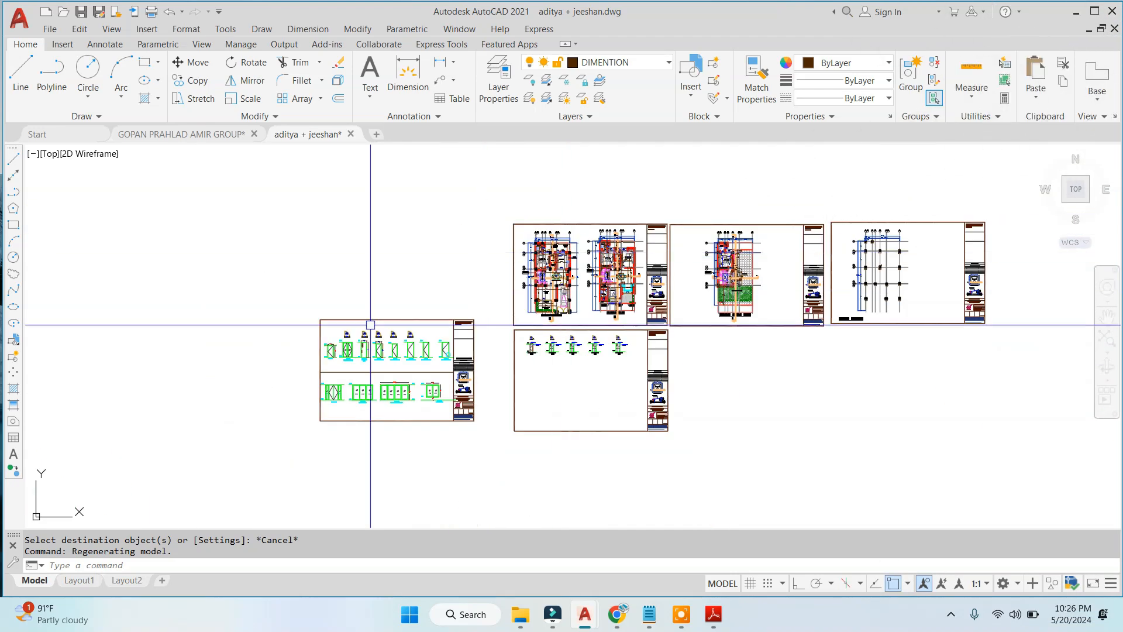
middle_drag(342, 444, 484, 333)
middle_drag(258, 374, 420, 355)
scroll(414, 271, up, 4)
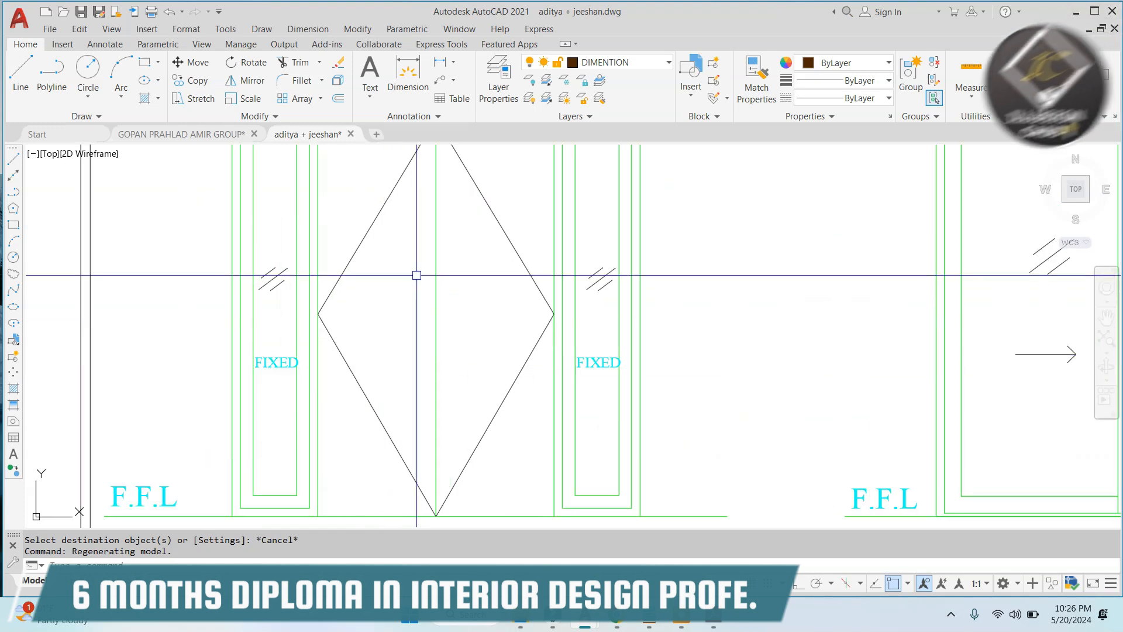
scroll(376, 243, down, 5)
scroll(343, 282, up, 1)
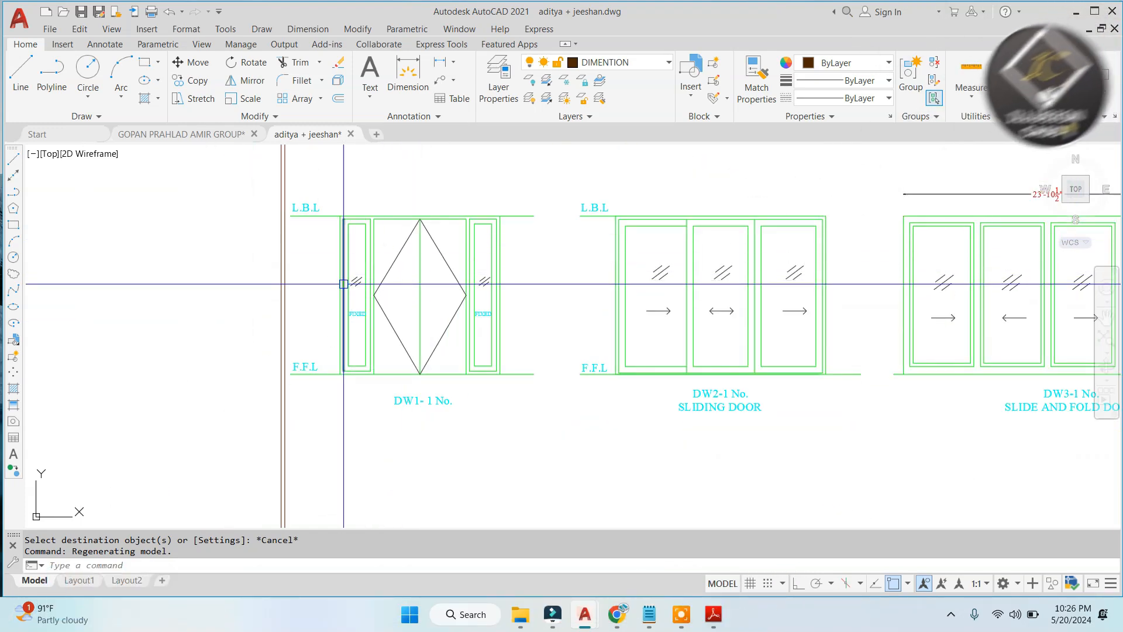
middle_drag(598, 285, 324, 318)
scroll(324, 317, up, 1)
scroll(397, 281, down, 1)
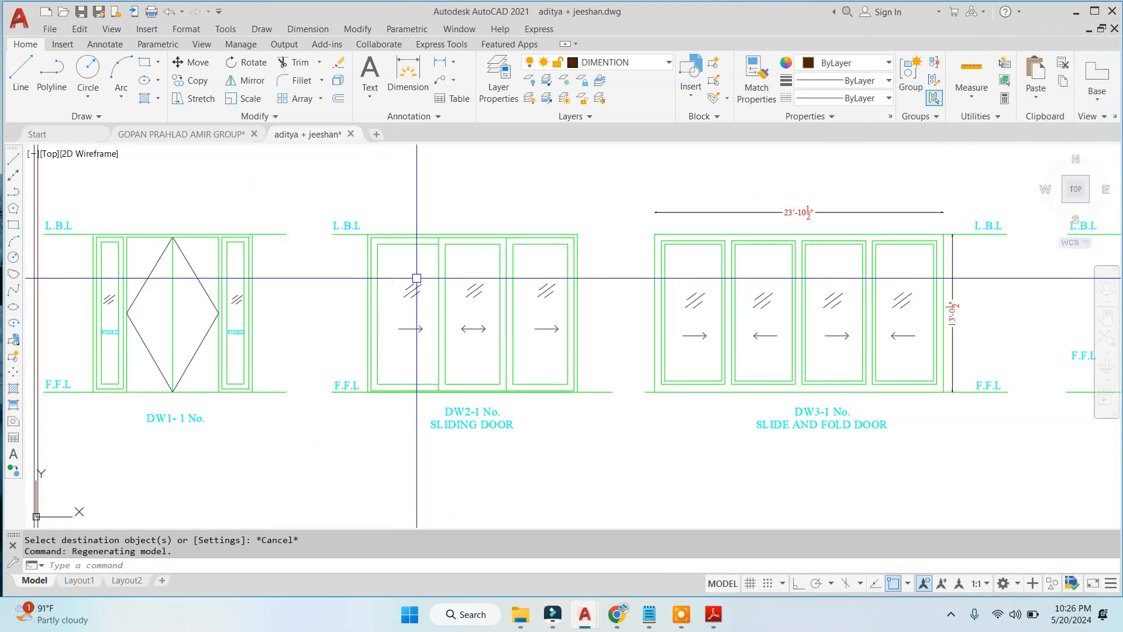
middle_drag(621, 307, 55, 338)
scroll(612, 328, up, 2)
middle_drag(599, 324, 517, 318)
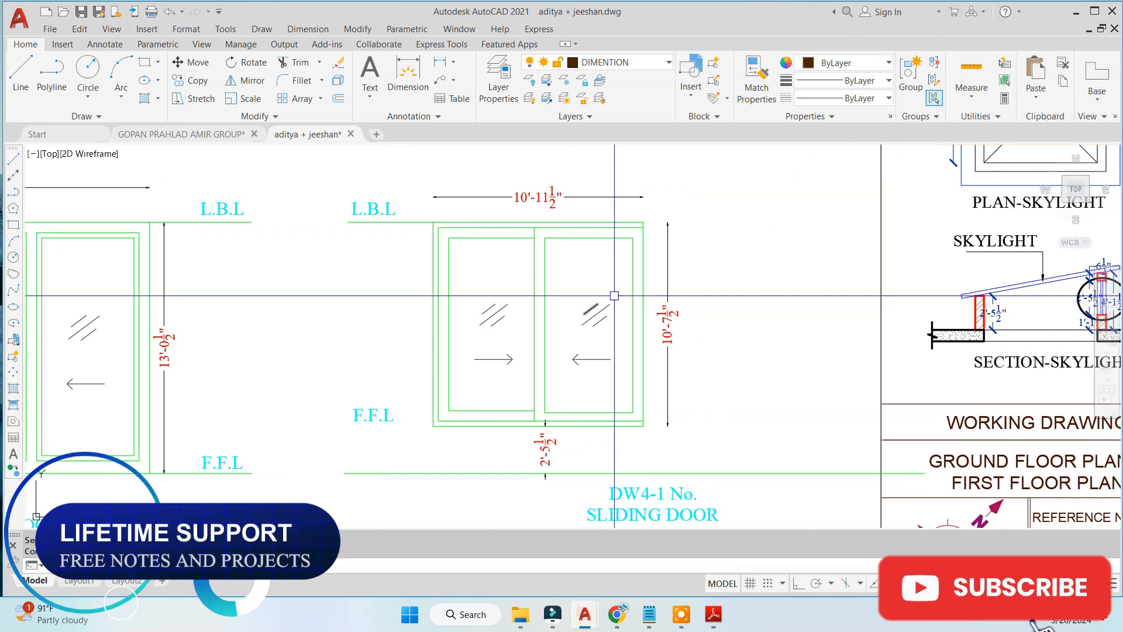
middle_drag(548, 267, 447, 232)
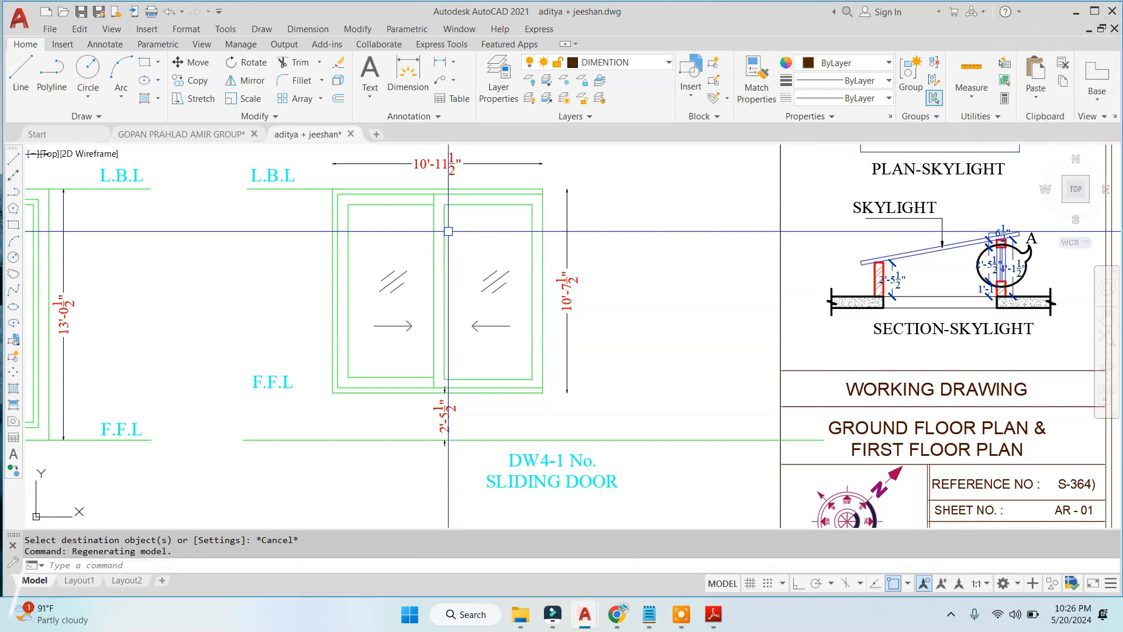
scroll(471, 289, down, 2)
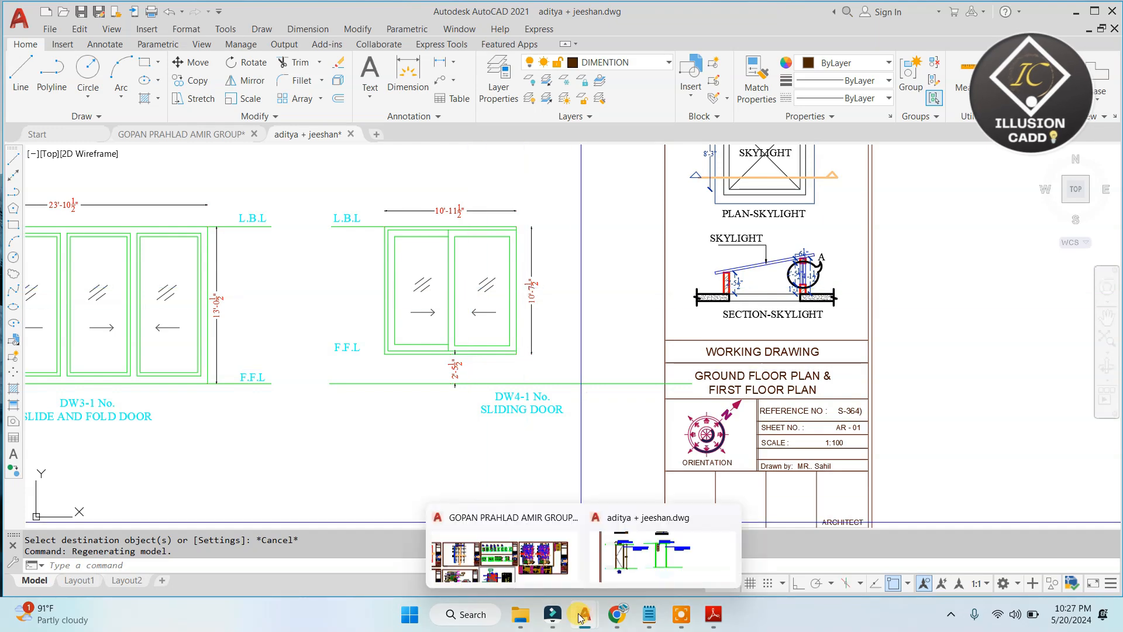
Step: Open Types_of_Windows_used_in_Buildings from the Window Types folder in File Explorer and read its list of window types
mouse_move(522, 620)
click(673, 535)
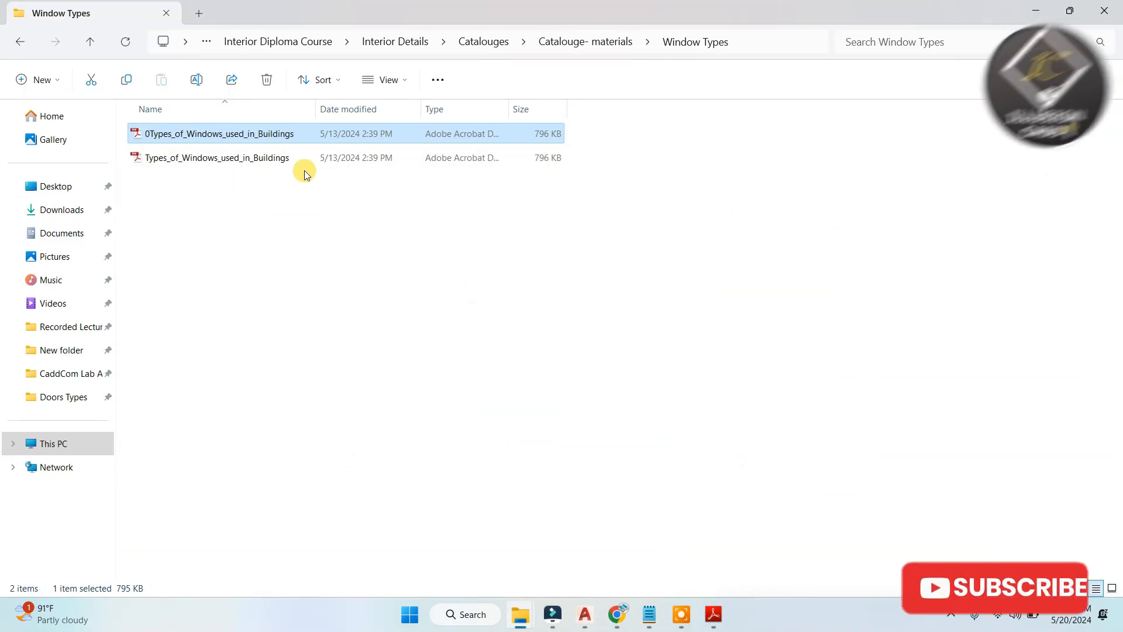
double_click(276, 156)
scroll(497, 329, down, 3)
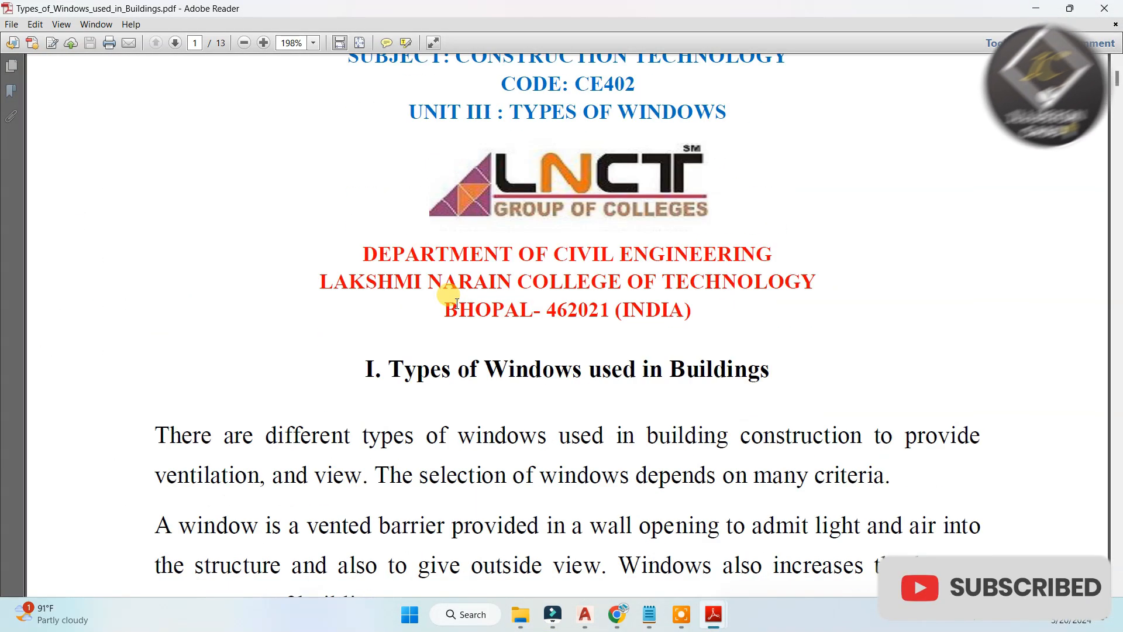
ctrl+scroll(433, 275, down, 3)
scroll(445, 319, down, 3)
ctrl+scroll(475, 276, up, 1)
scroll(475, 275, down, 20)
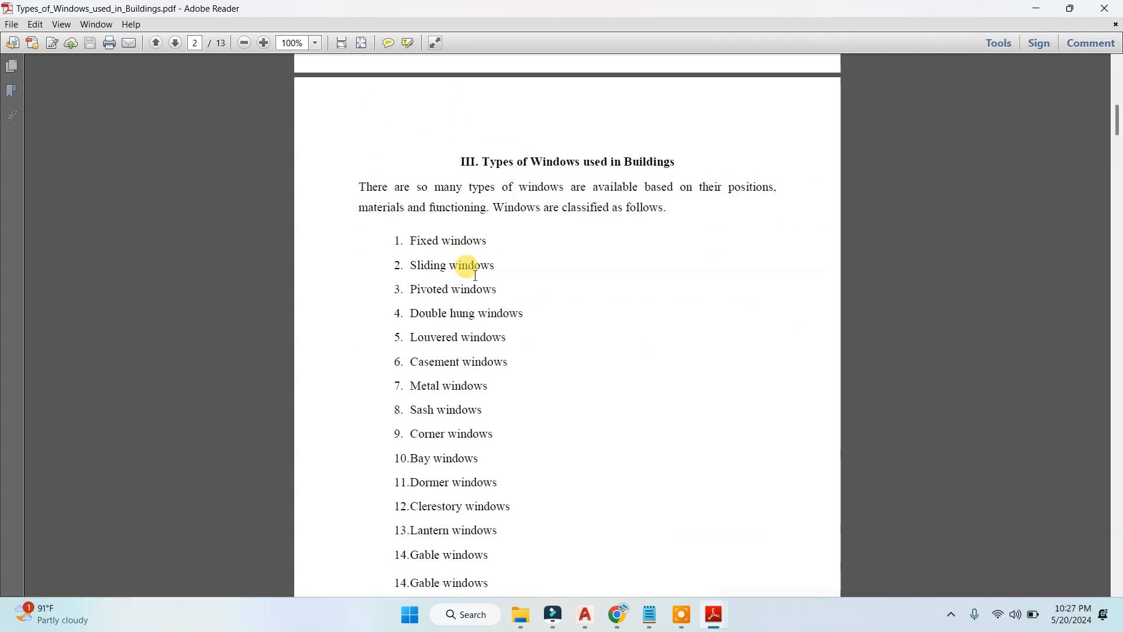
Step: Close the window types PDF, leave the Window Types folder, and return to the AutoCAD drawing
click(1115, 6)
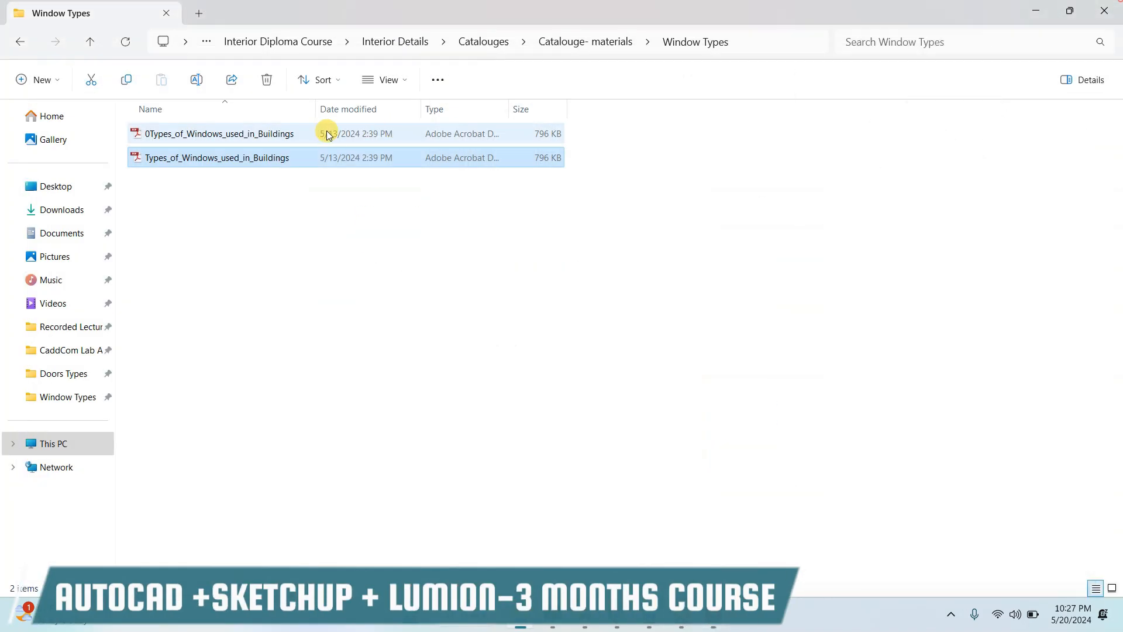
key(alt+Left)
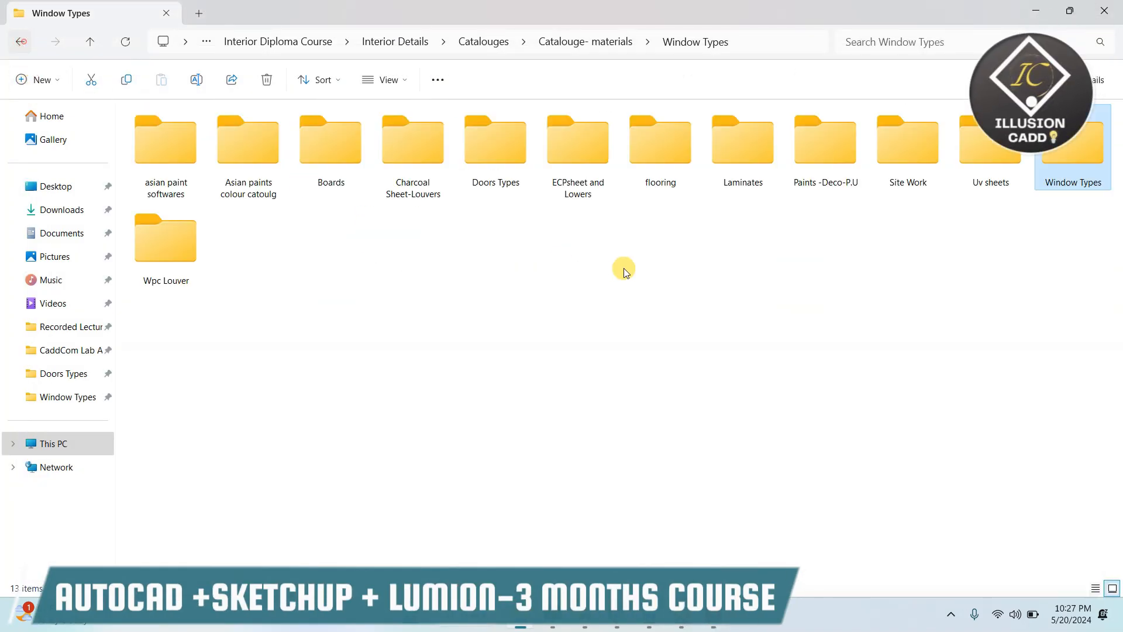
click(1031, 13)
Step: Copy the window plan beside the DW2 door from the floor plan to the empty area below the new door details
scroll(489, 217, down, 2)
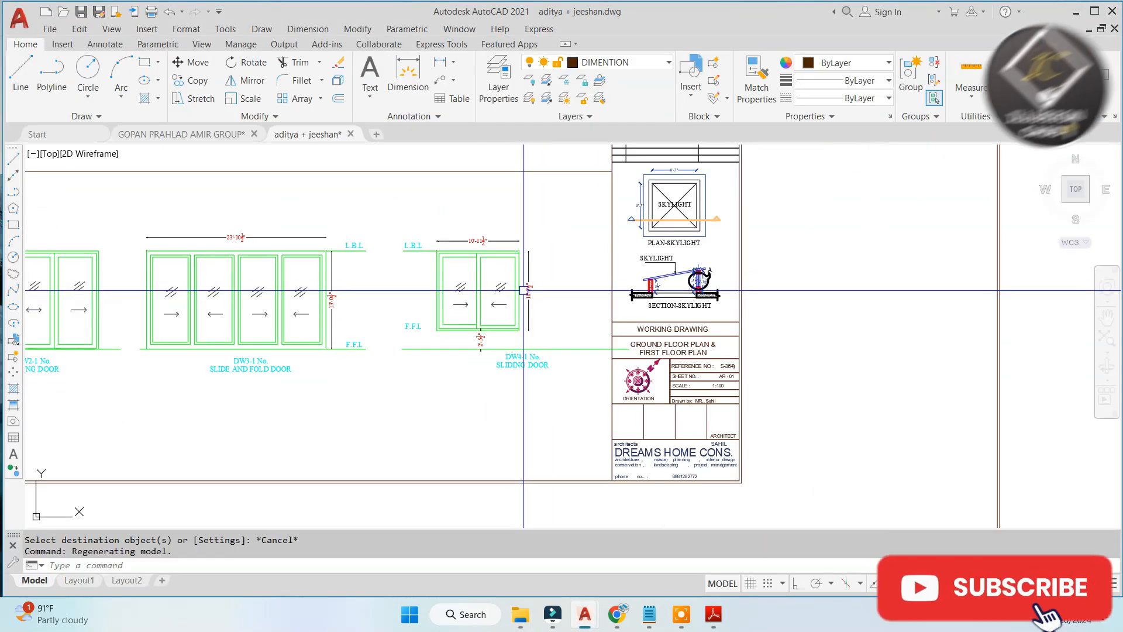
scroll(489, 218, up, 4)
scroll(489, 217, down, 8)
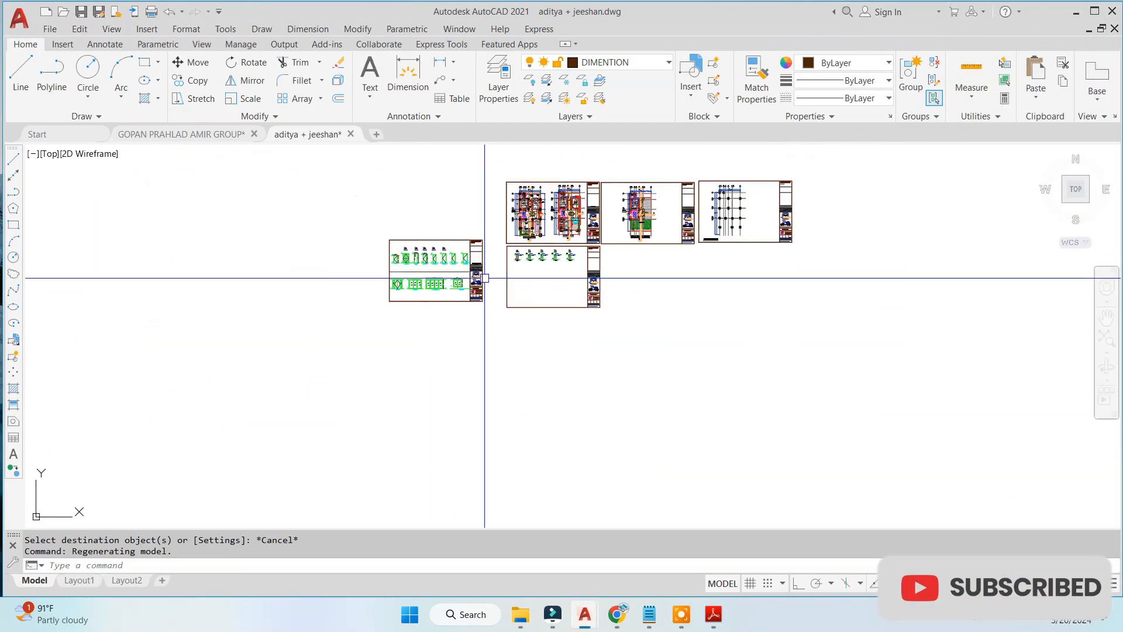
scroll(345, 357, up, 5)
scroll(345, 357, up, 3)
scroll(394, 339, down, 6)
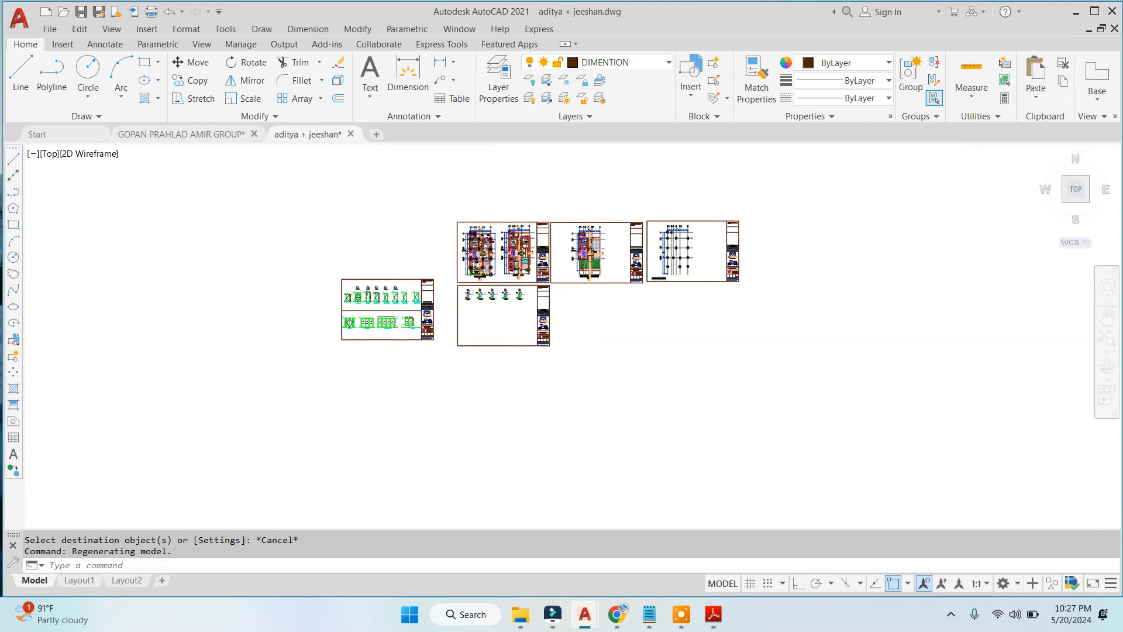
scroll(481, 237, up, 6)
scroll(452, 274, up, 8)
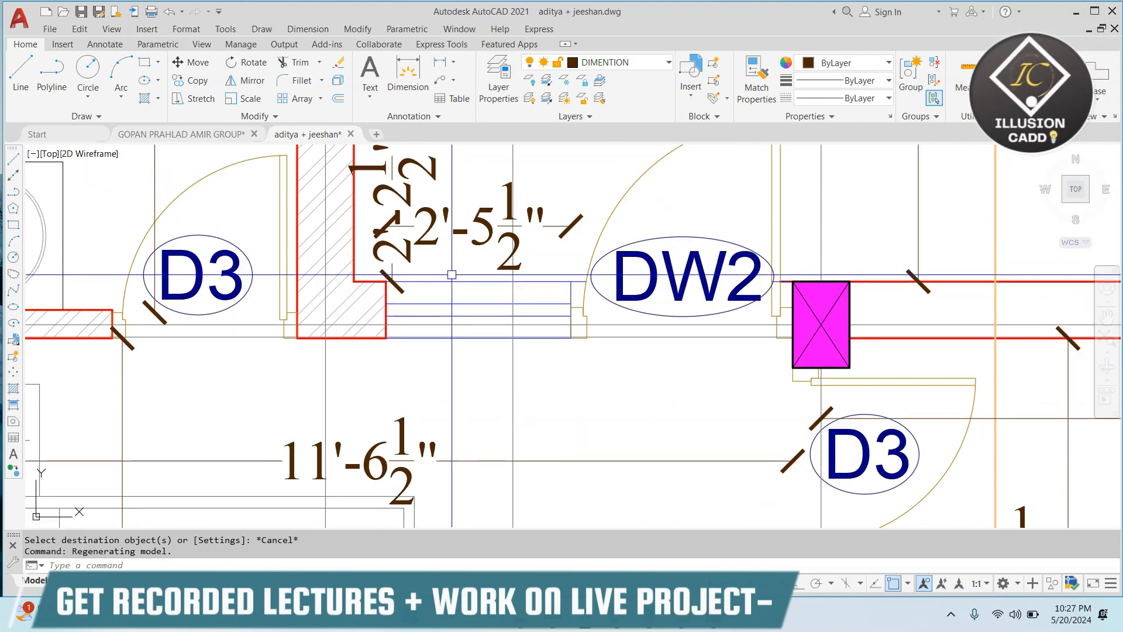
scroll(459, 275, down, 5)
scroll(439, 282, up, 10)
click(358, 226)
scroll(376, 263, down, 5)
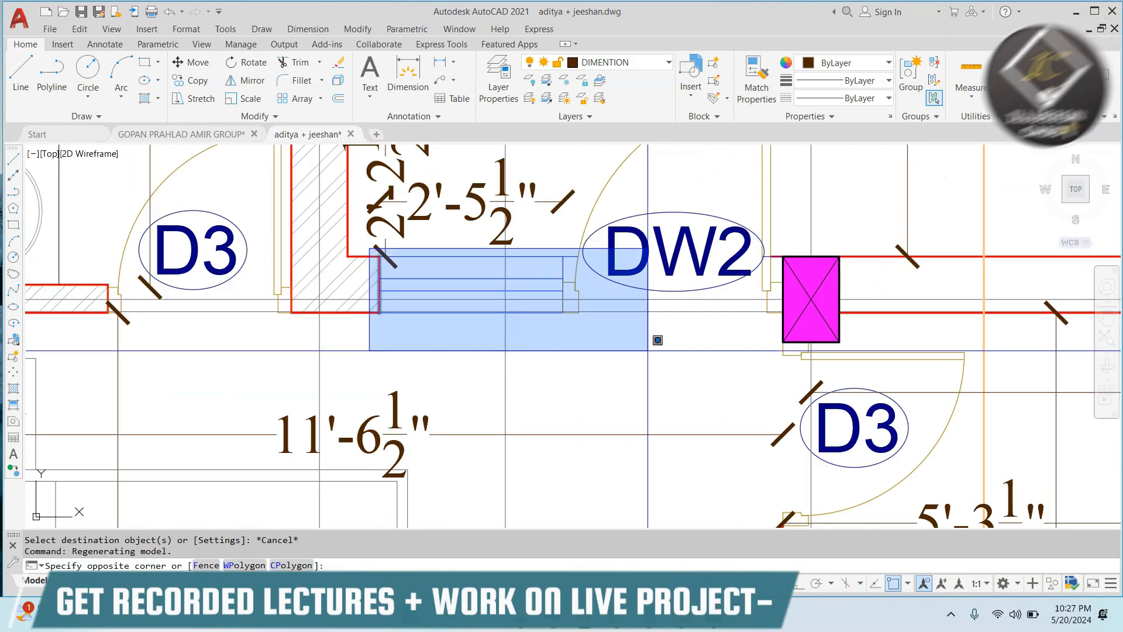
click(620, 356)
text(co)
key(Return)
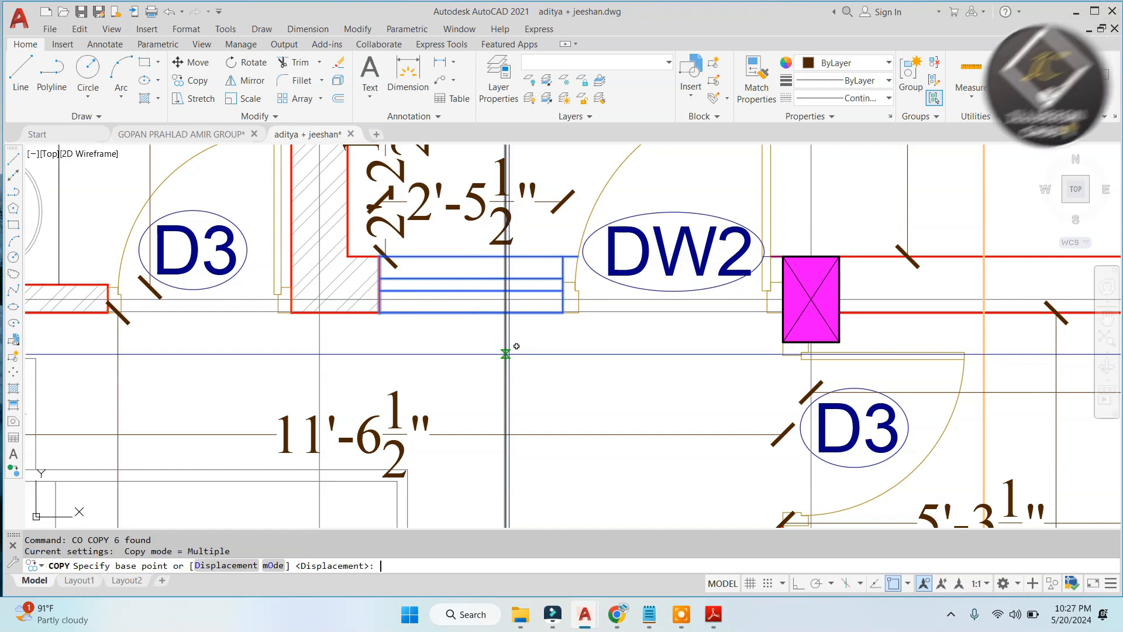
click(509, 354)
scroll(509, 354, down, 10)
scroll(454, 249, up, 5)
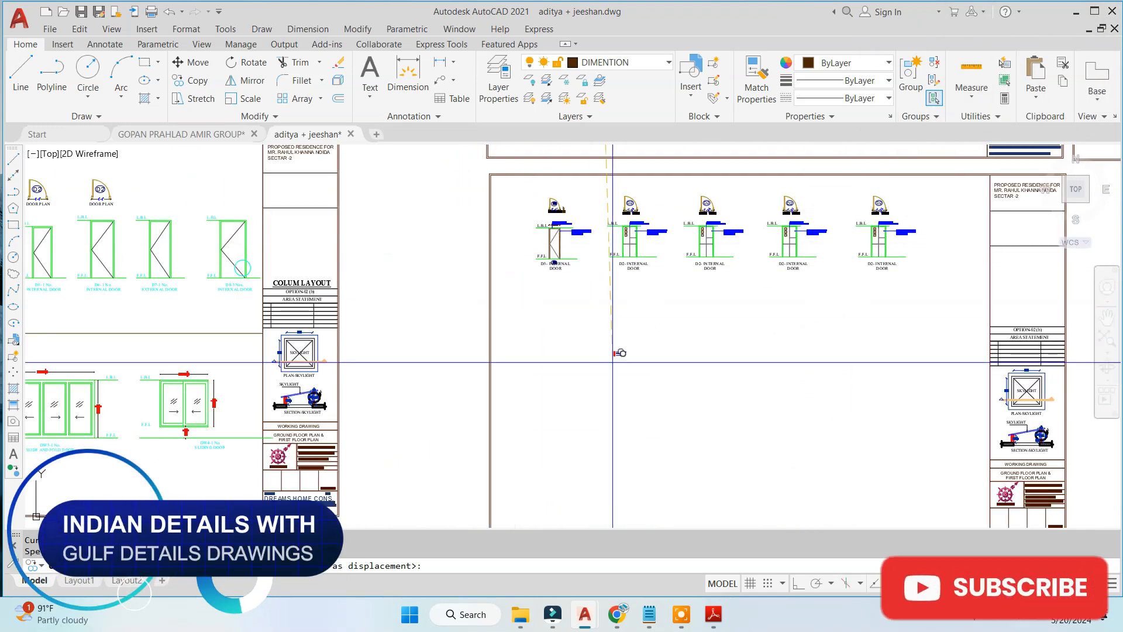
scroll(579, 375, up, 6)
scroll(624, 308, up, 4)
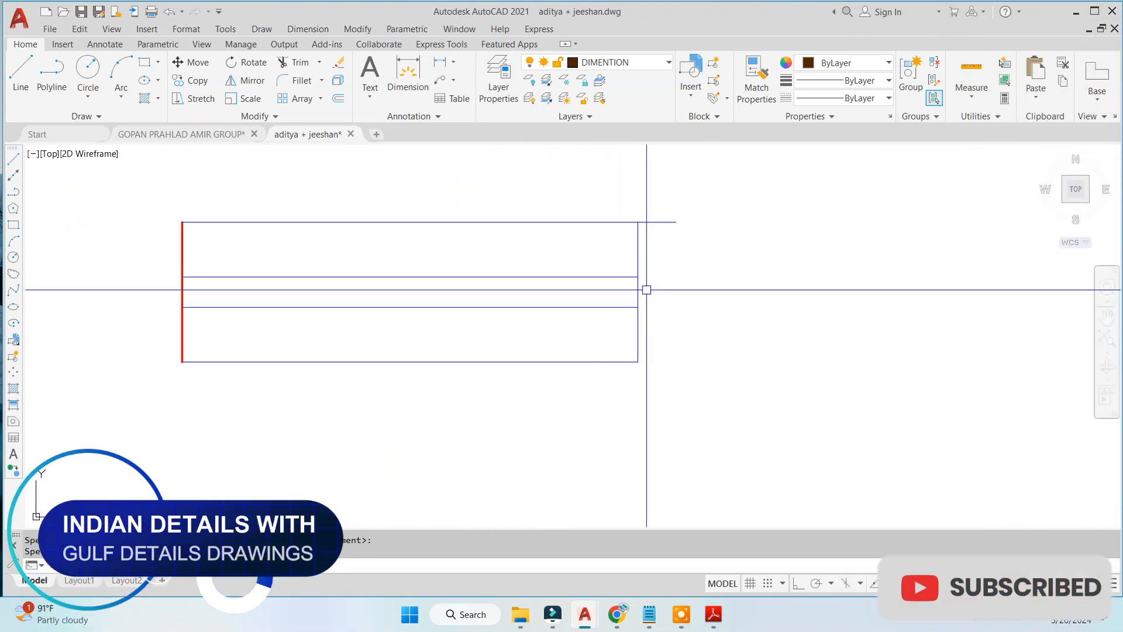
key(Escape)
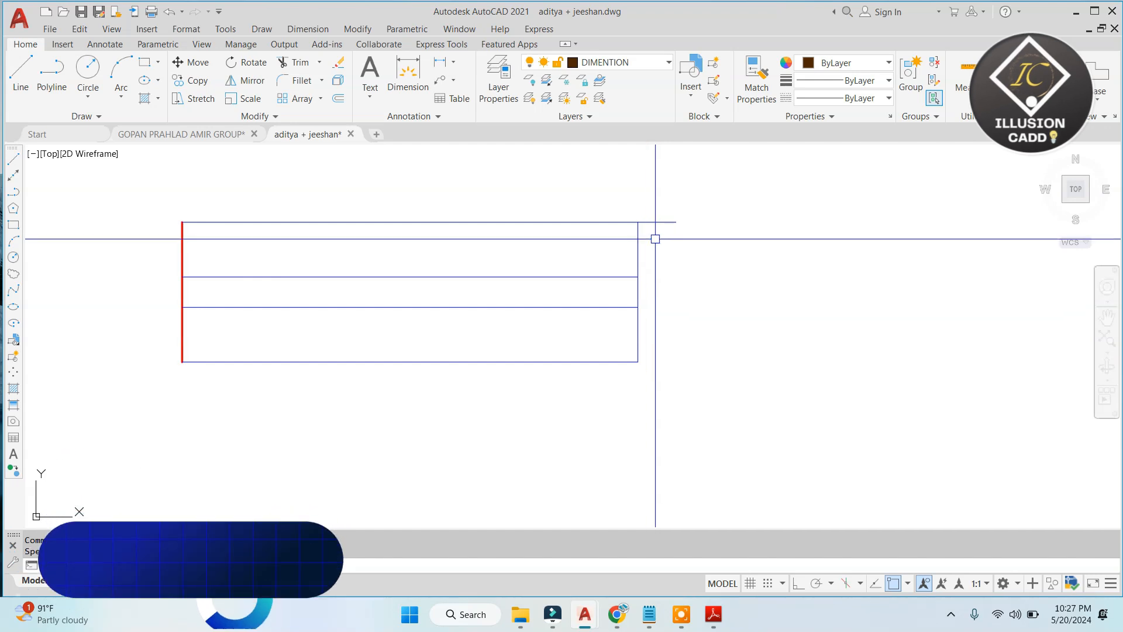
Step: Match the copied window's plain end line to its red end line and trim the overhanging upper line
text(MA)
key(Return)
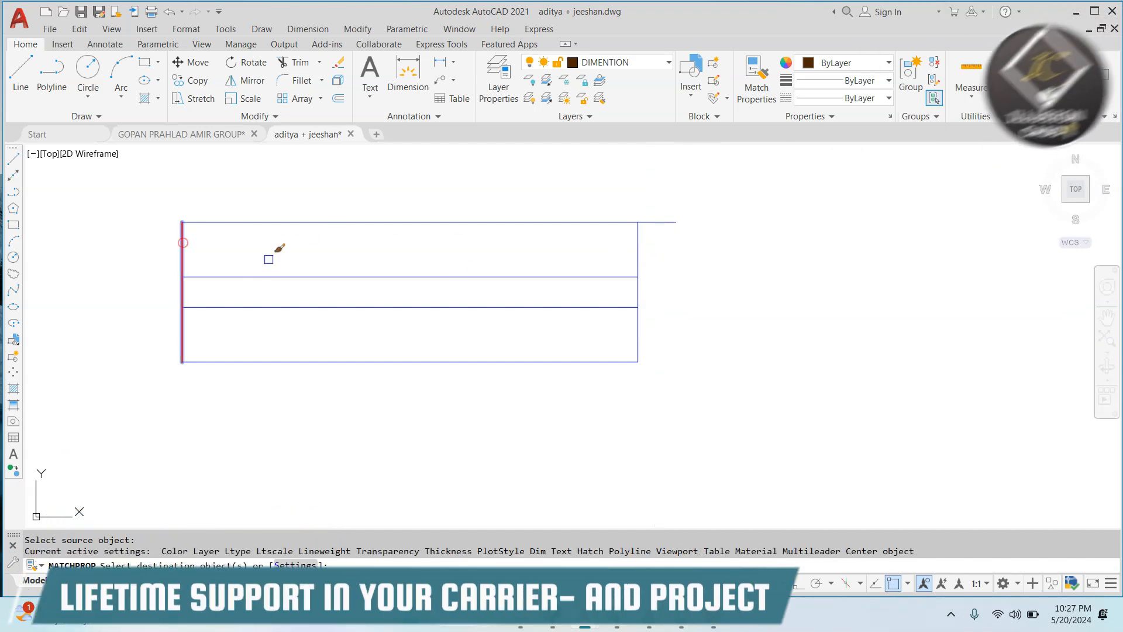
key(Return)
click(658, 215)
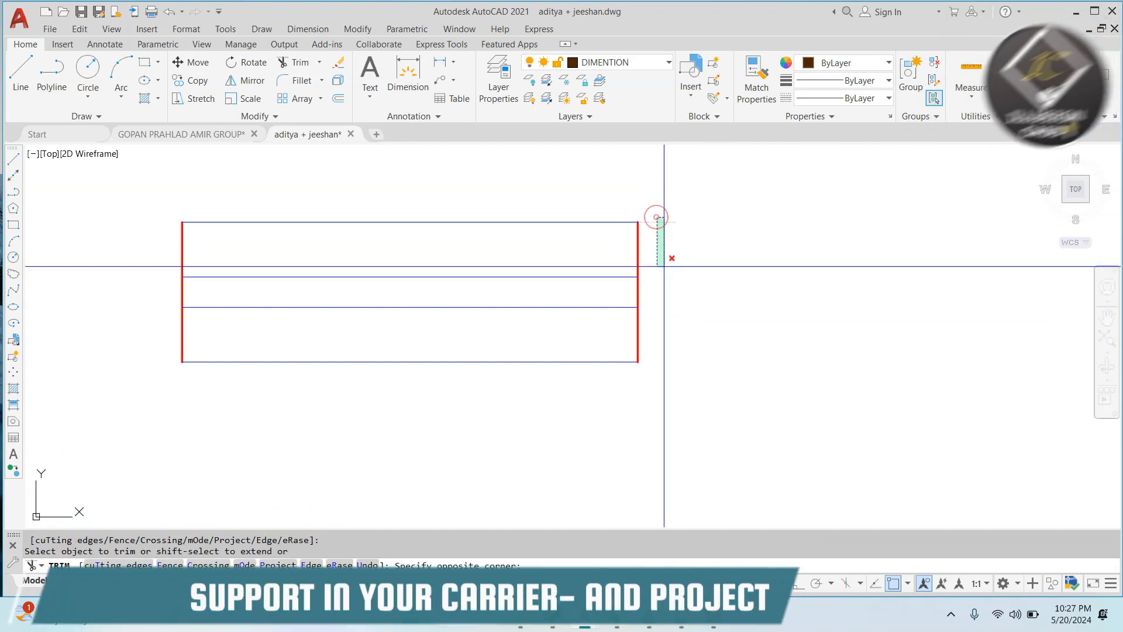
click(664, 266)
scroll(621, 302, down, 8)
key(Escape)
Step: Copy the D3 tag from the D3 door plan to a spot above the copied window plan
scroll(533, 289, up, 15)
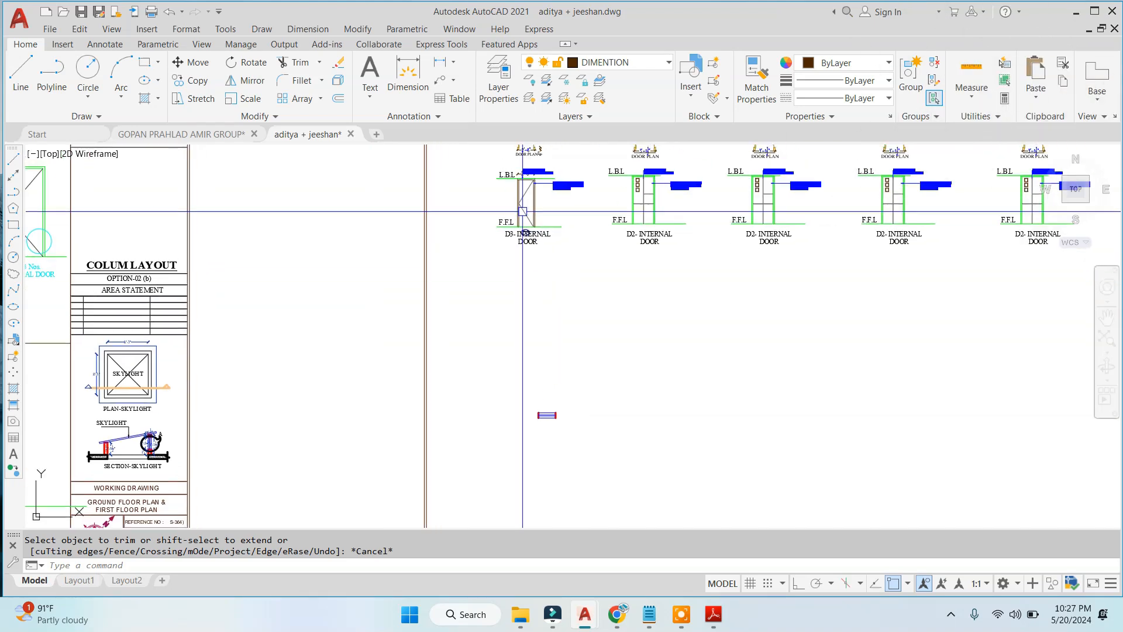
scroll(533, 288, up, 5)
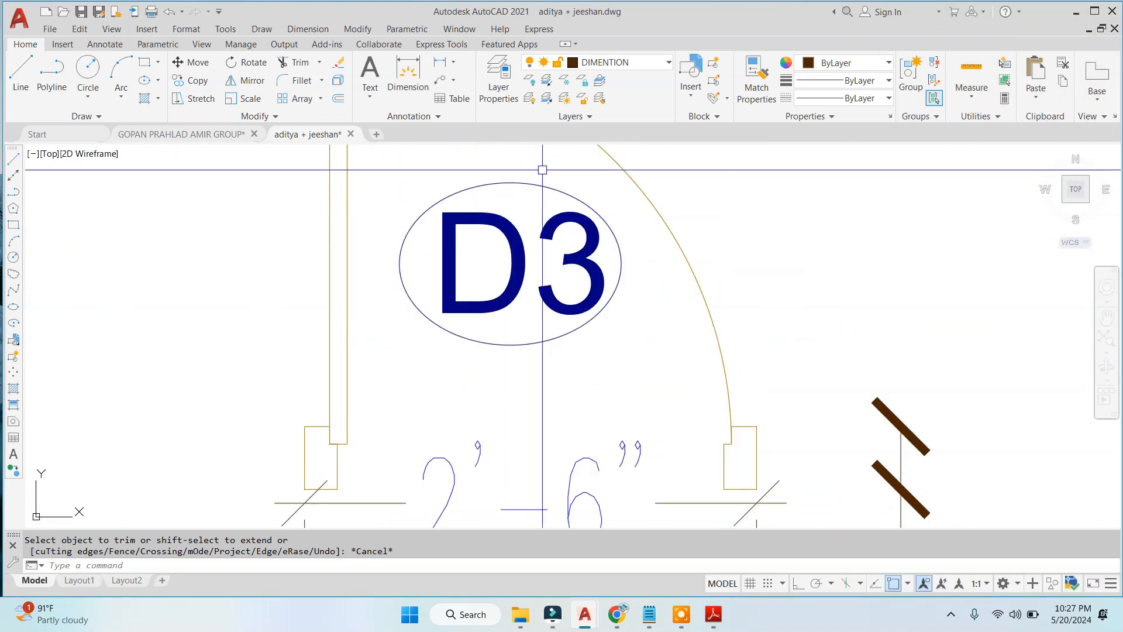
click(496, 235)
text(CO)
key(Return)
click(474, 265)
scroll(486, 165, down, 10)
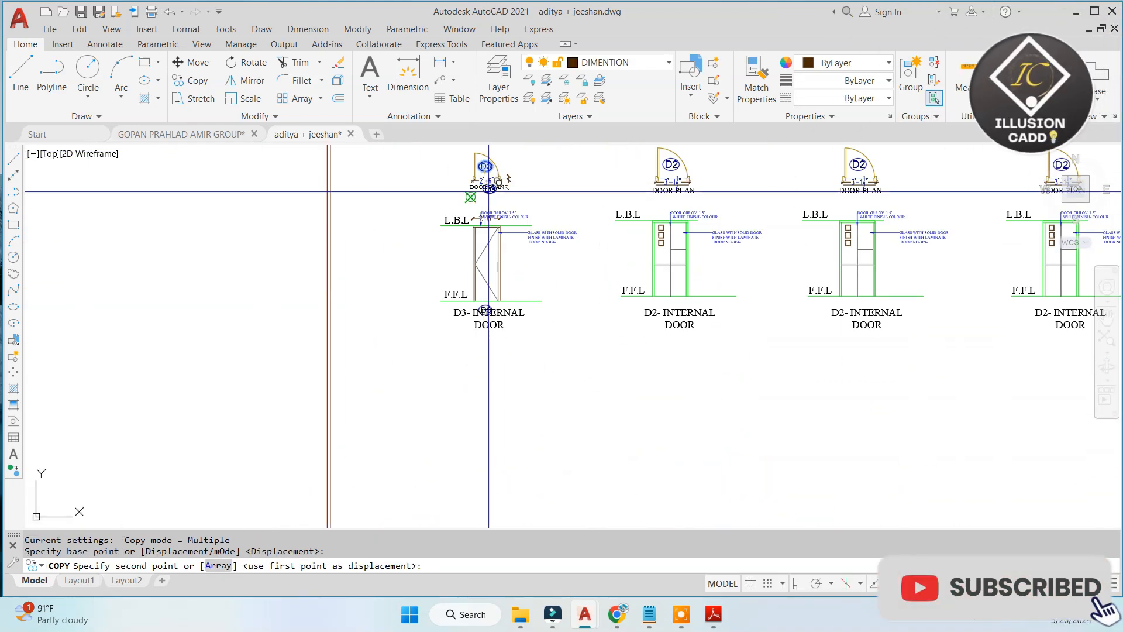
scroll(491, 343, up, 8)
middle_drag(535, 401, 461, 258)
scroll(475, 313, up, 2)
click(534, 396)
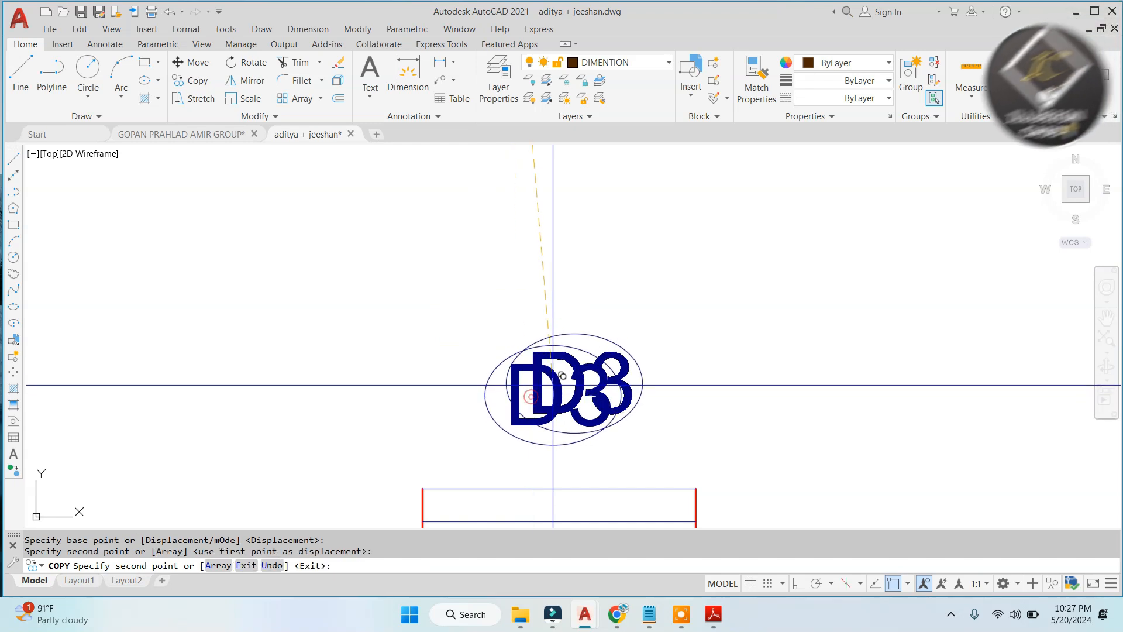
key(Escape)
Step: Change the text of the copied tag above the window plan to W1
click(552, 362)
double_click(548, 365)
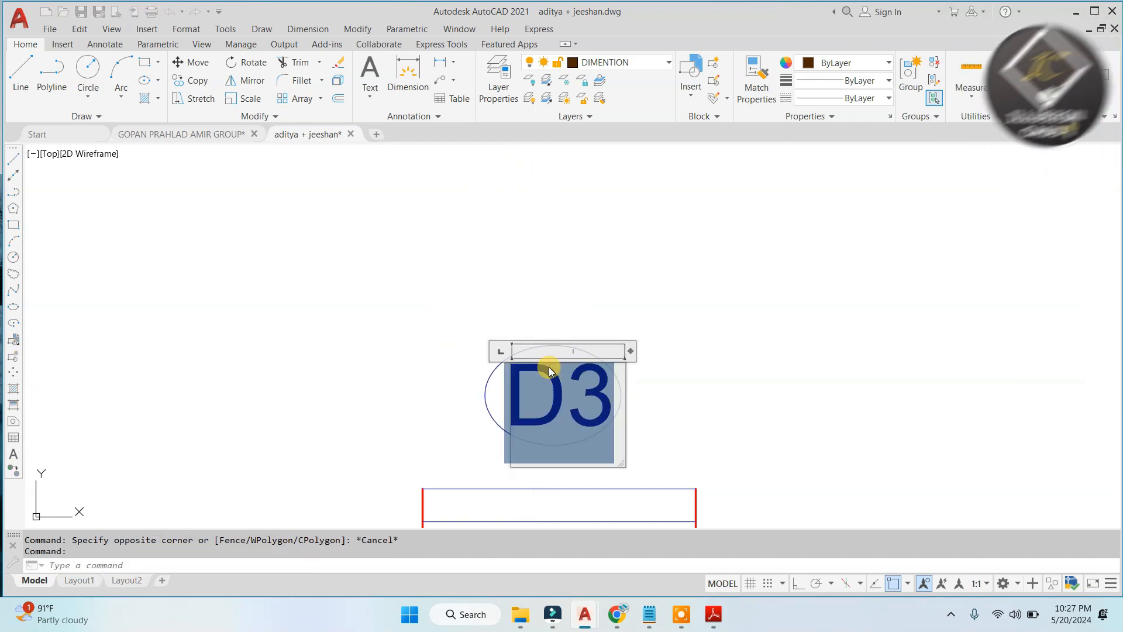
text(W1)
key(Escape)
scroll(585, 408, up, 2)
Step: Scale down the W1 text and move it to the middle of its tag ellipse
click(538, 398)
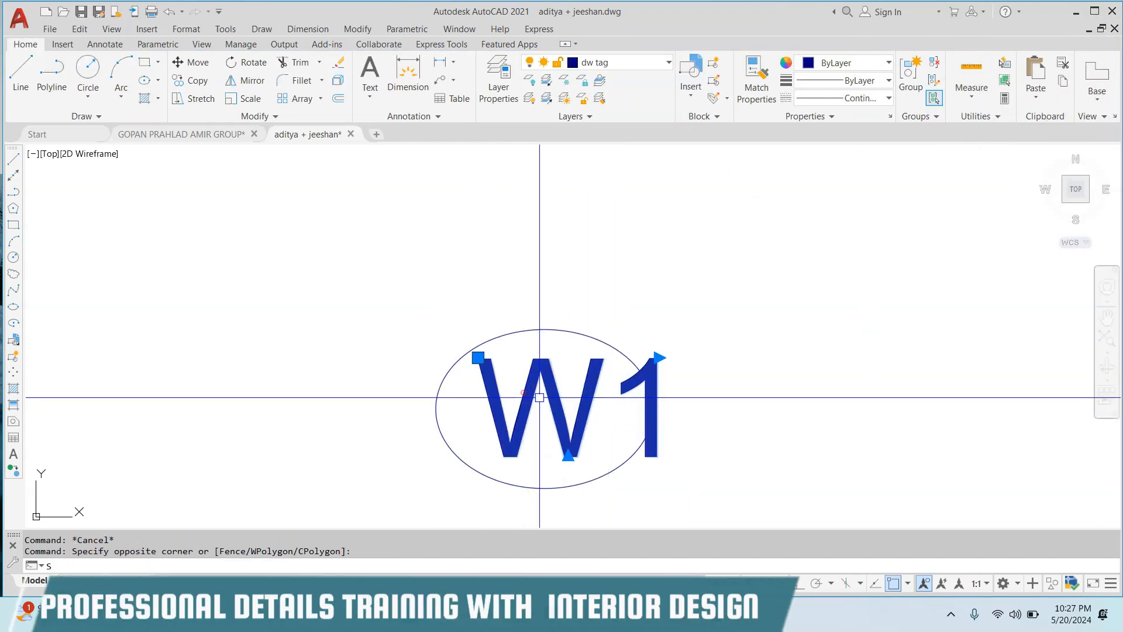
scroll(539, 401, up, 2)
text(SC)
key(Return)
click(534, 419)
click(621, 407)
click(555, 438)
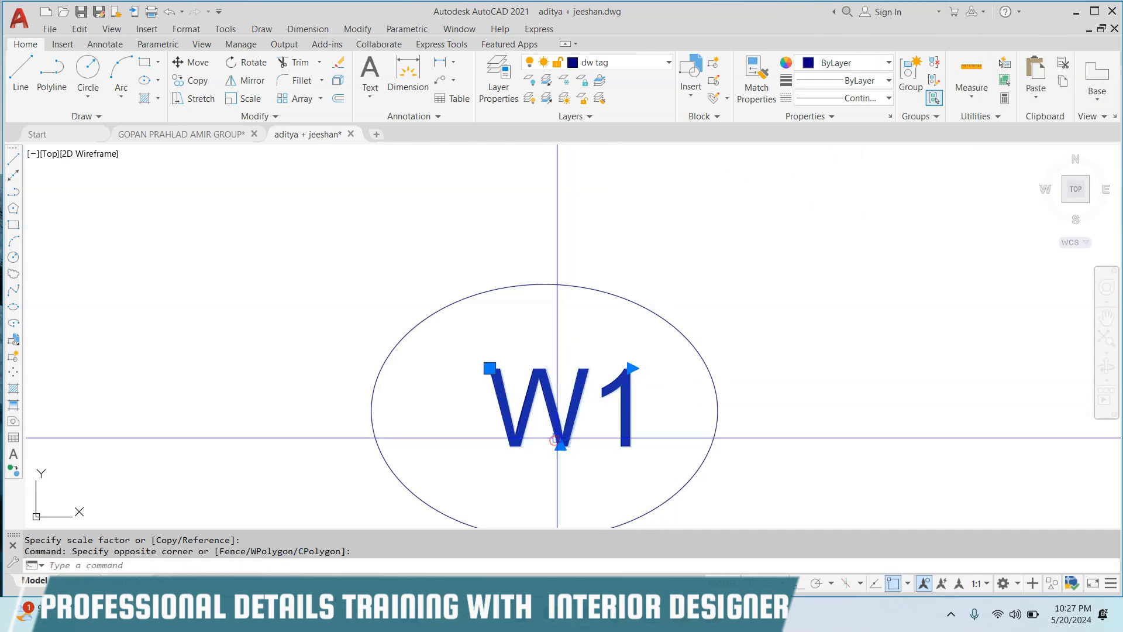
text(M)
key(Return)
click(576, 368)
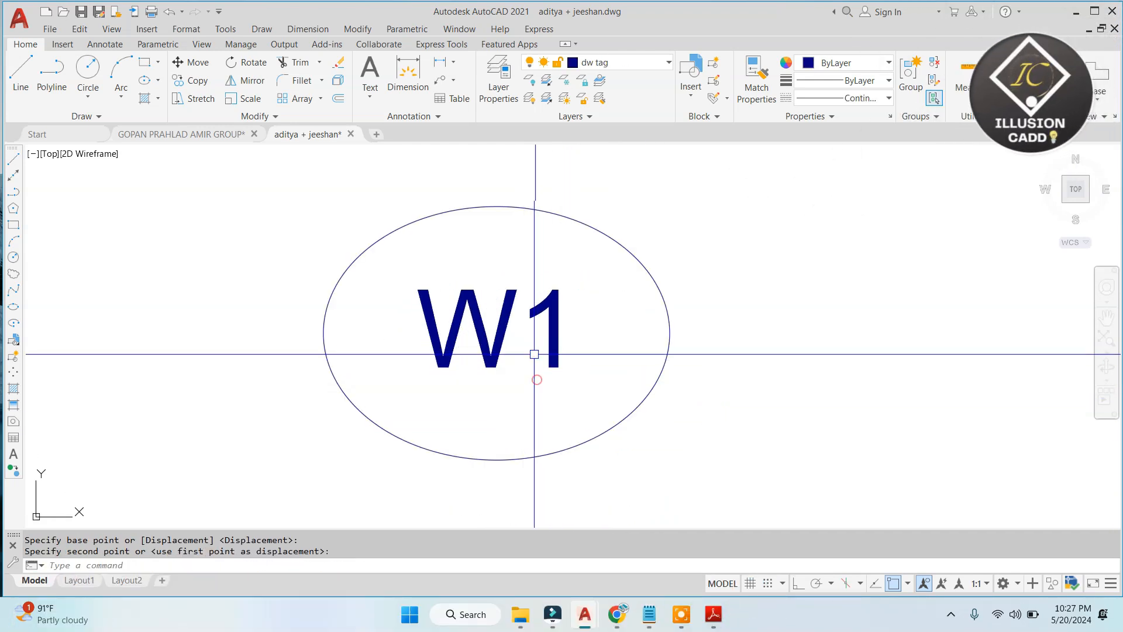
key(Escape)
Step: Draw a closed wall outline about 1'-4" long from the right end of the W1 window plan
scroll(534, 353, down, 5)
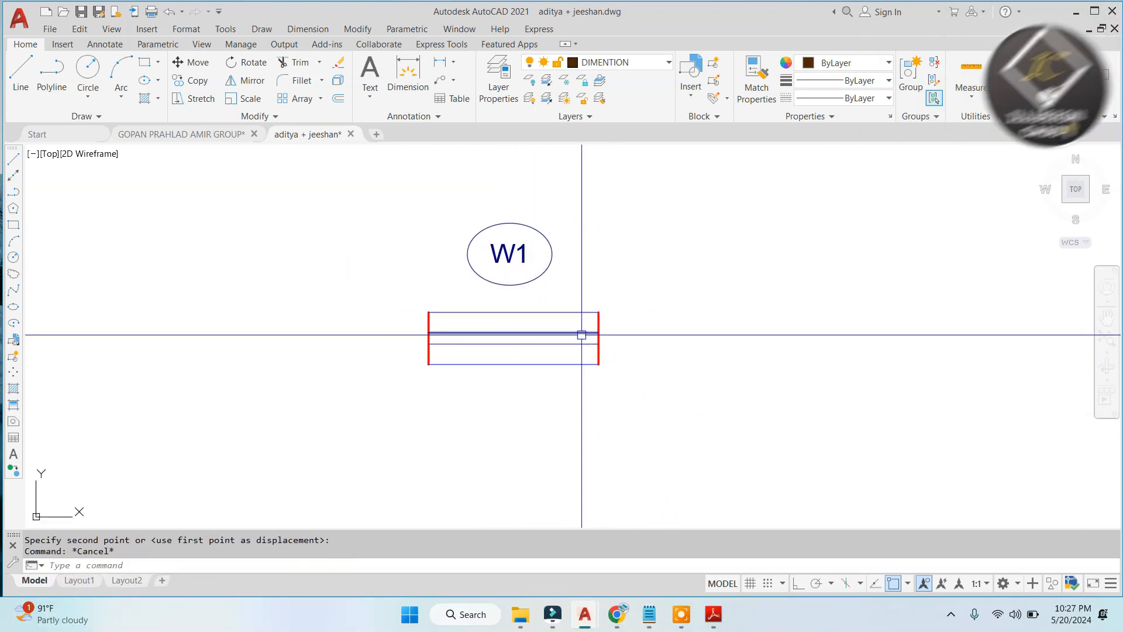
click(600, 297)
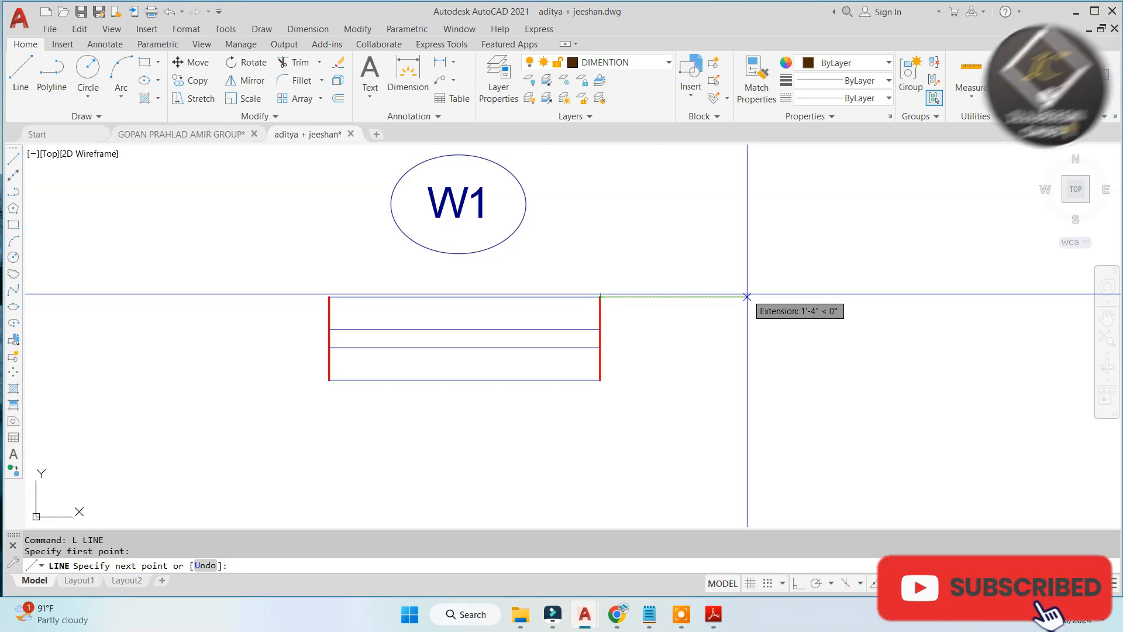
click(747, 297)
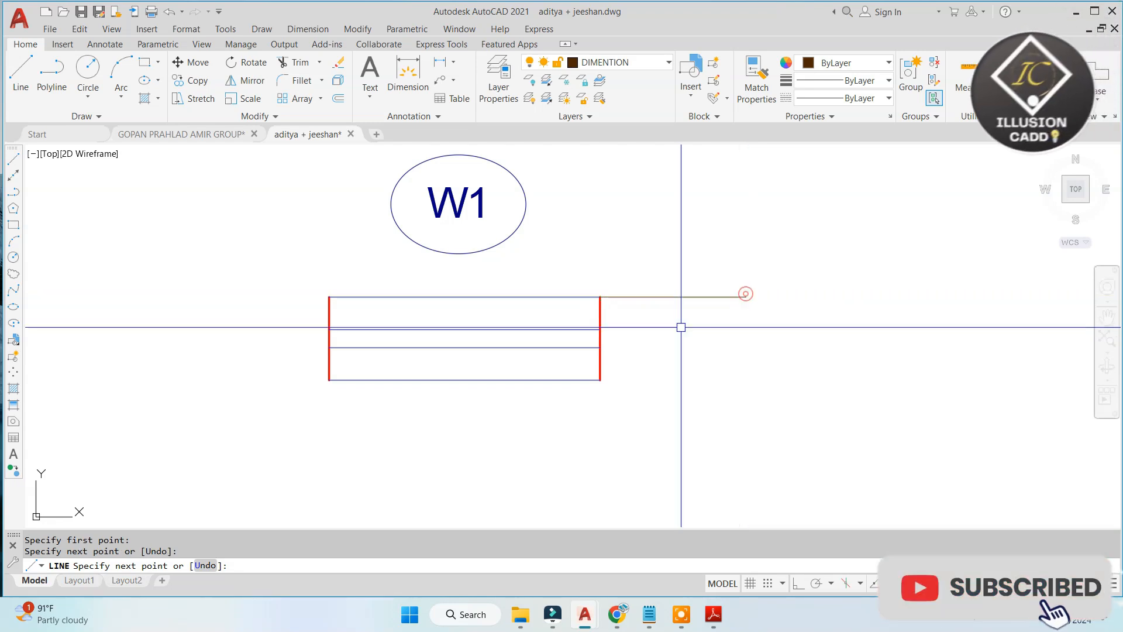
click(744, 380)
click(746, 298)
key(Escape)
key(Escape)
key(Escape)
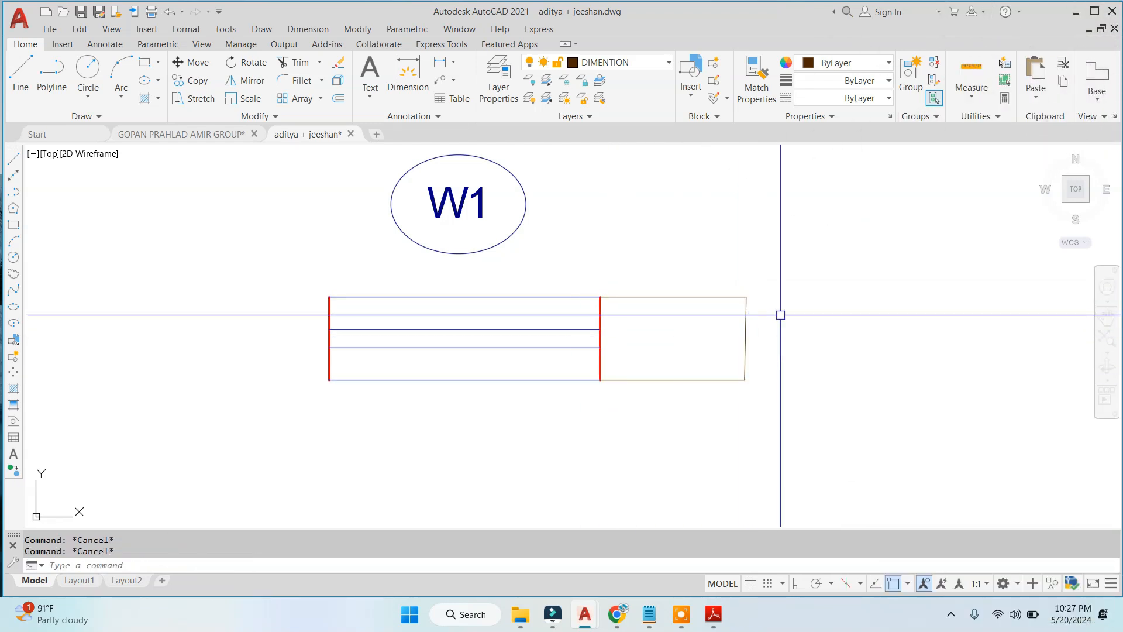
Step: Erase the slanted end line of the right wall outline and redraw it with Ortho on
click(780, 316)
click(700, 345)
text(e)
key(space)
key(Escape)
text(l)
key(space)
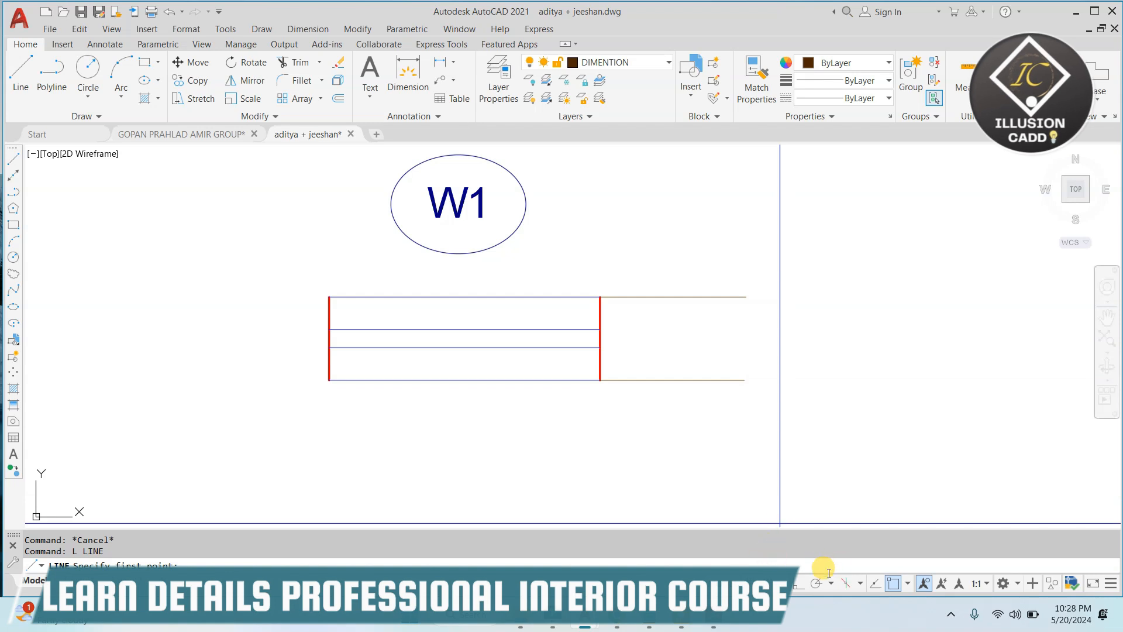
click(743, 302)
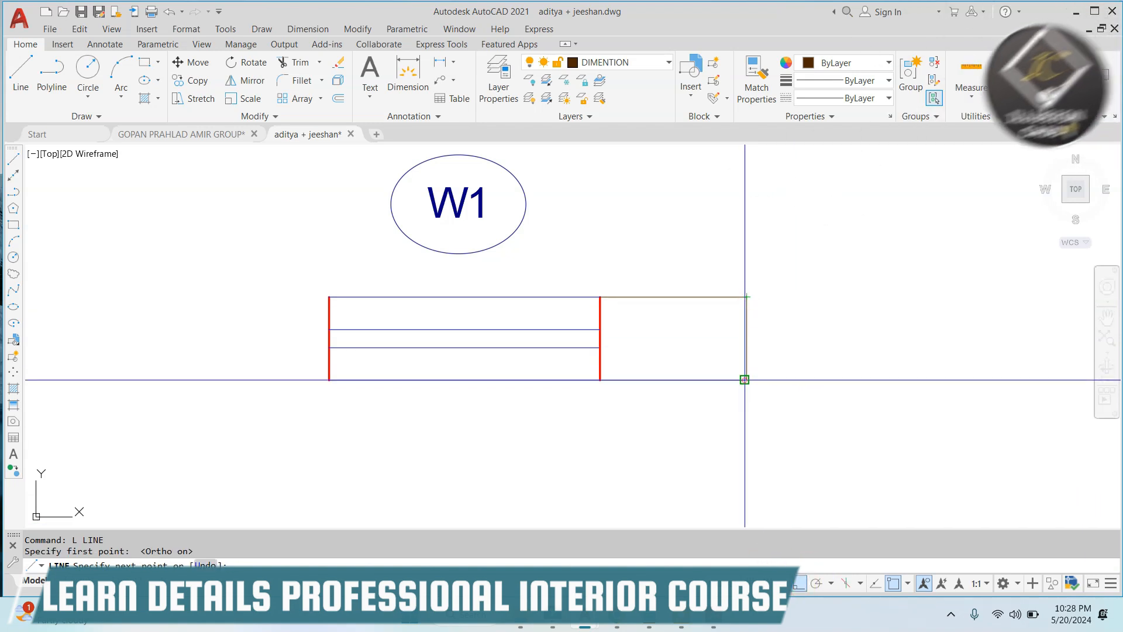
click(744, 380)
key(Escape)
Step: Draw a rectangular wall section against the left end of the W1 window plan
middle_drag(340, 305, 502, 293)
key(space)
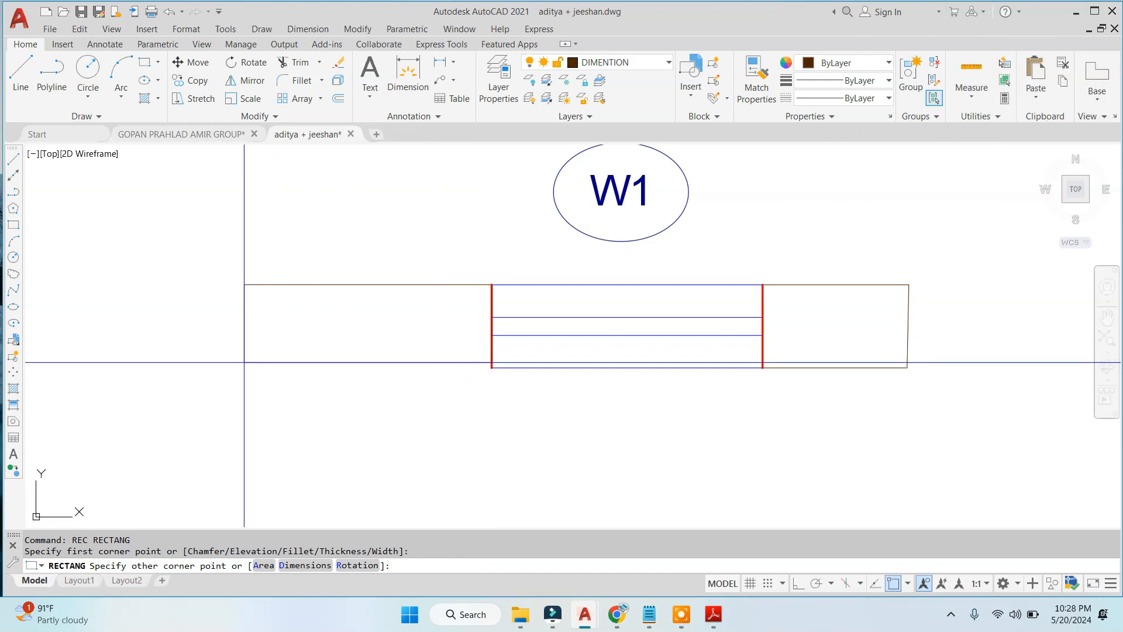
scroll(407, 289, down, 2)
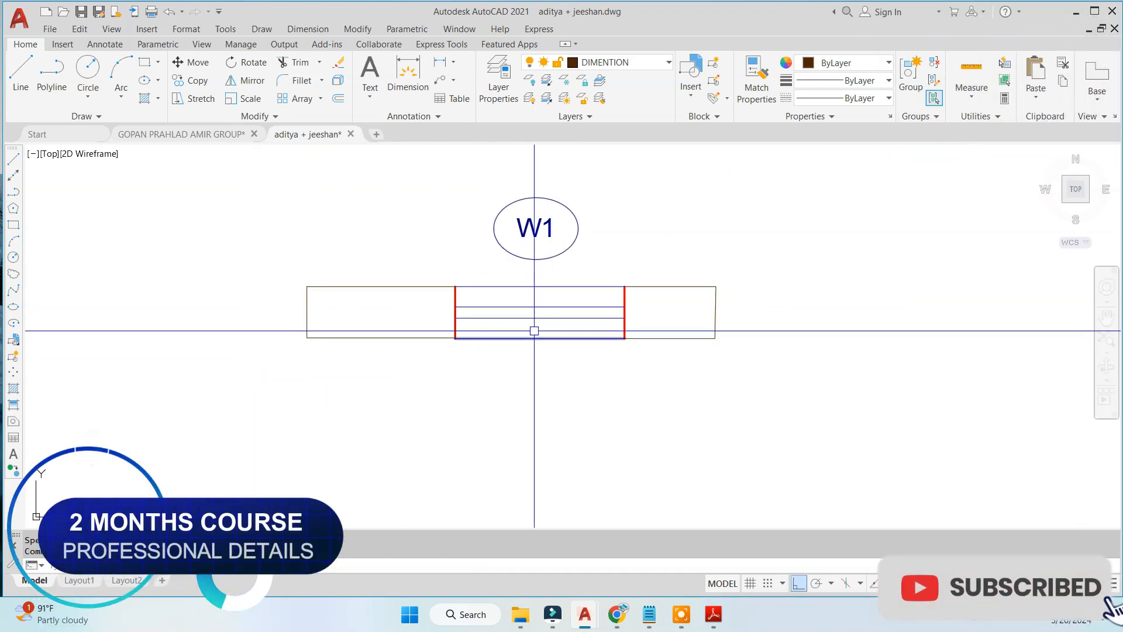
Step: Add a linear dimension for the W1 window's width below its plan
click(309, 28)
click(318, 69)
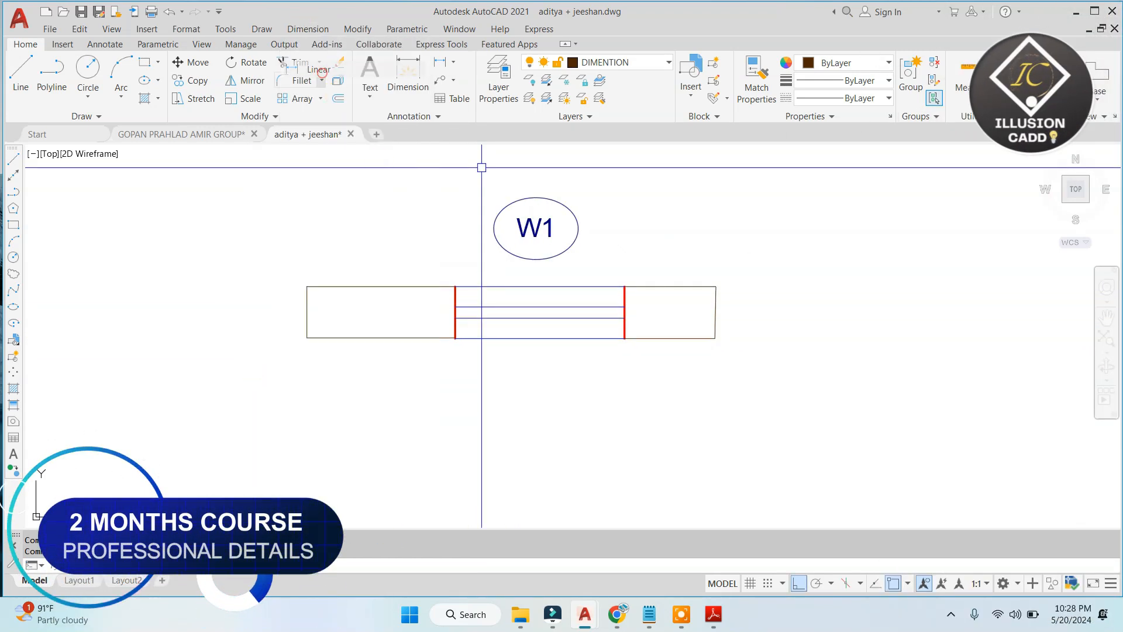
scroll(434, 336, up, 4)
click(455, 338)
click(625, 338)
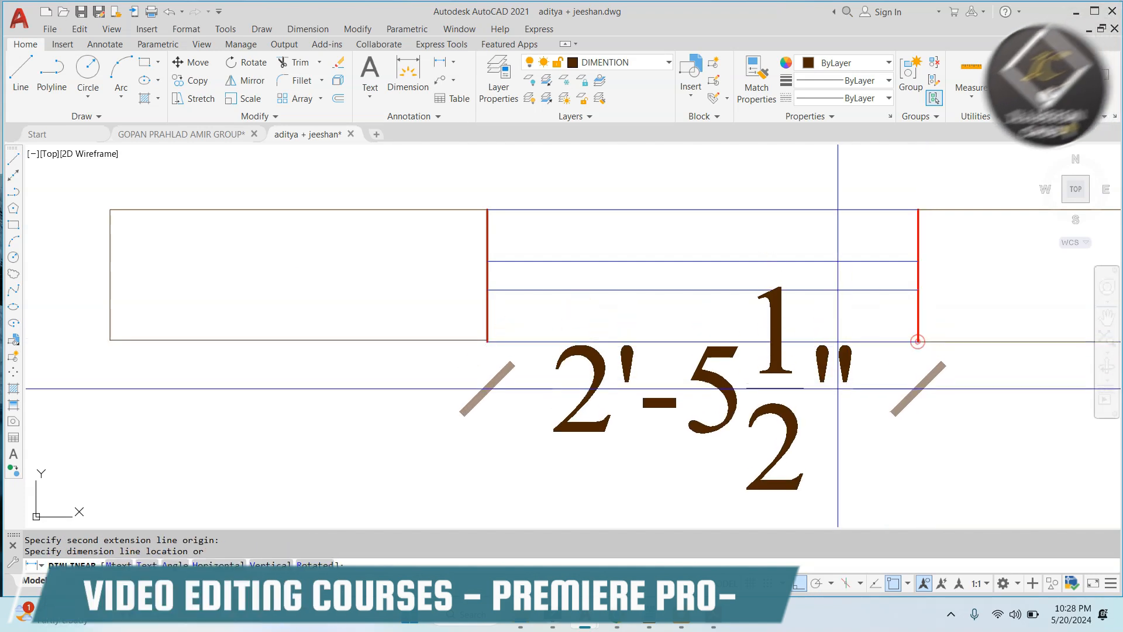
click(812, 446)
key(Escape)
Step: Add a vertical linear dimension for the wall thickness at the window's right end
middle_drag(941, 252, 650, 276)
key(space)
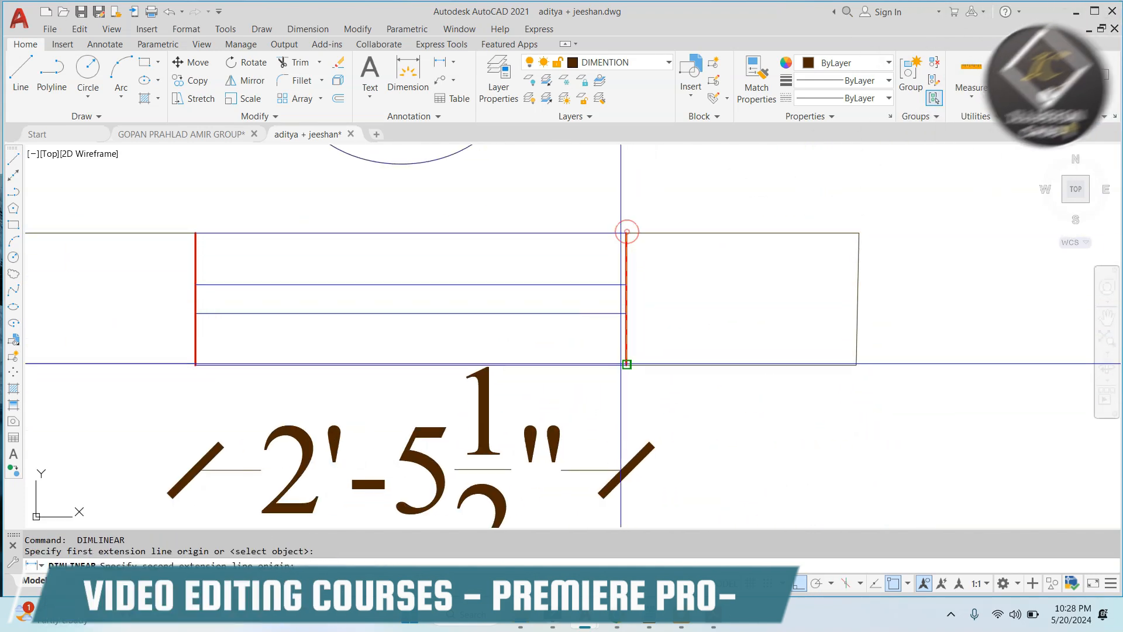
click(626, 364)
click(658, 299)
scroll(515, 337, down, 4)
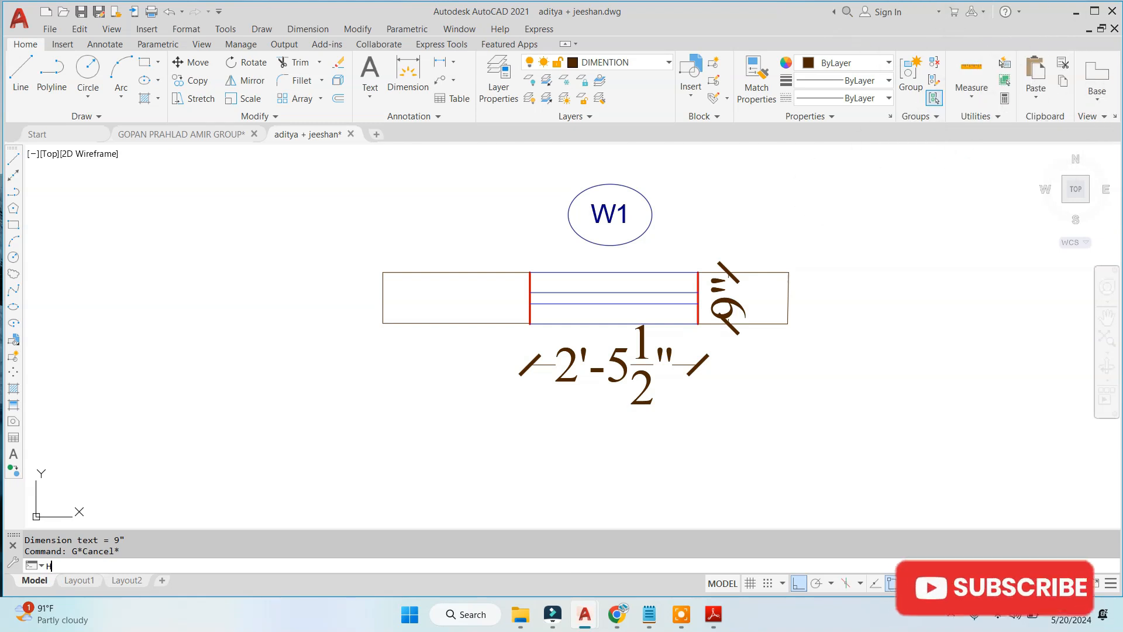
Step: Hatch the wall sections on both sides of the W1 window with the ANSI32 pattern
text(H)
key(Return)
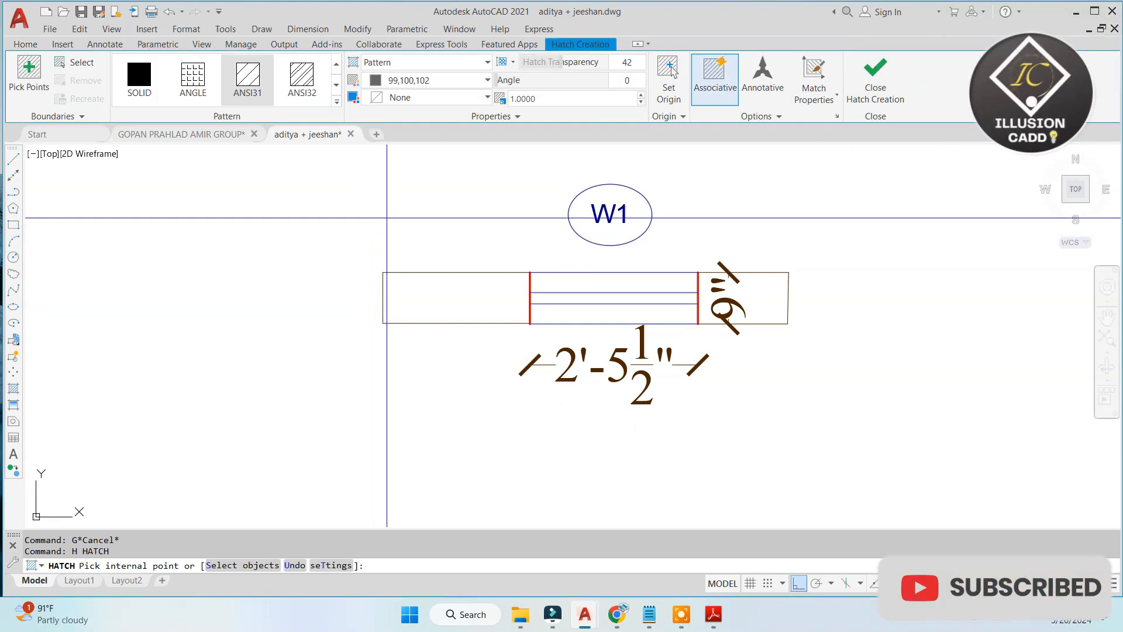
click(305, 79)
click(438, 289)
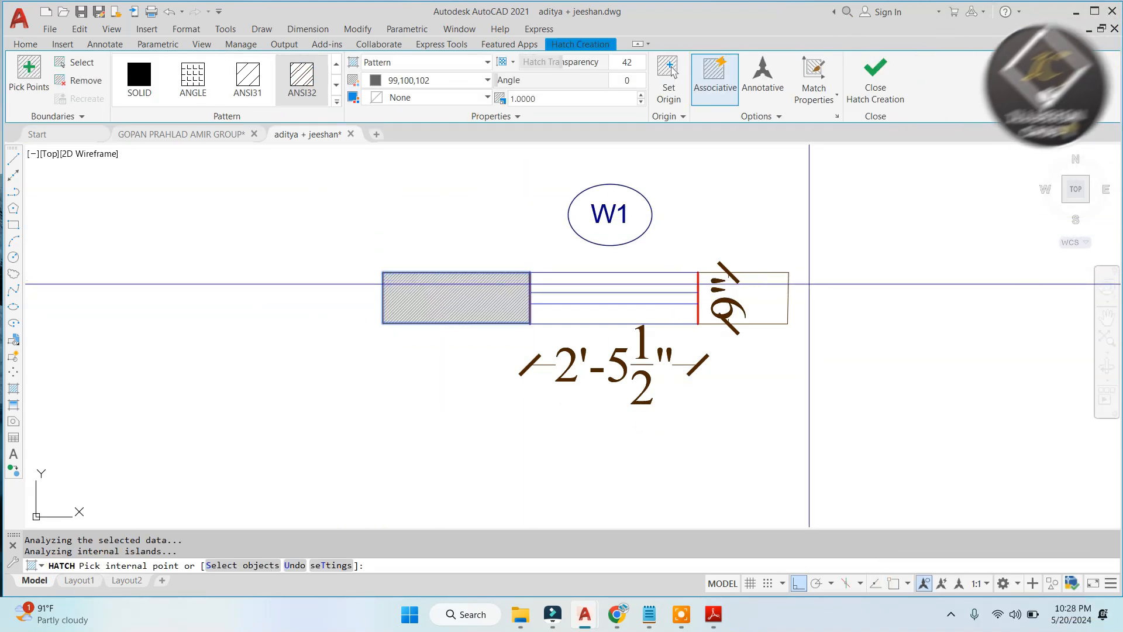
click(766, 285)
scroll(763, 283, up, 2)
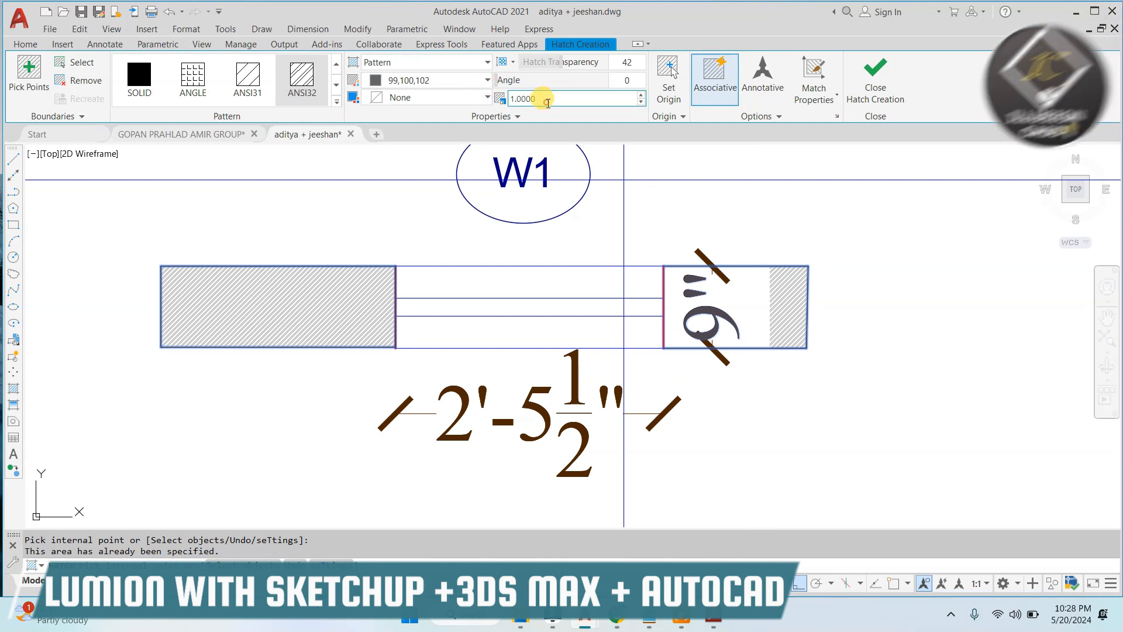
Step: Set the wall hatch scale to 4 and finish the hatch
text(3)
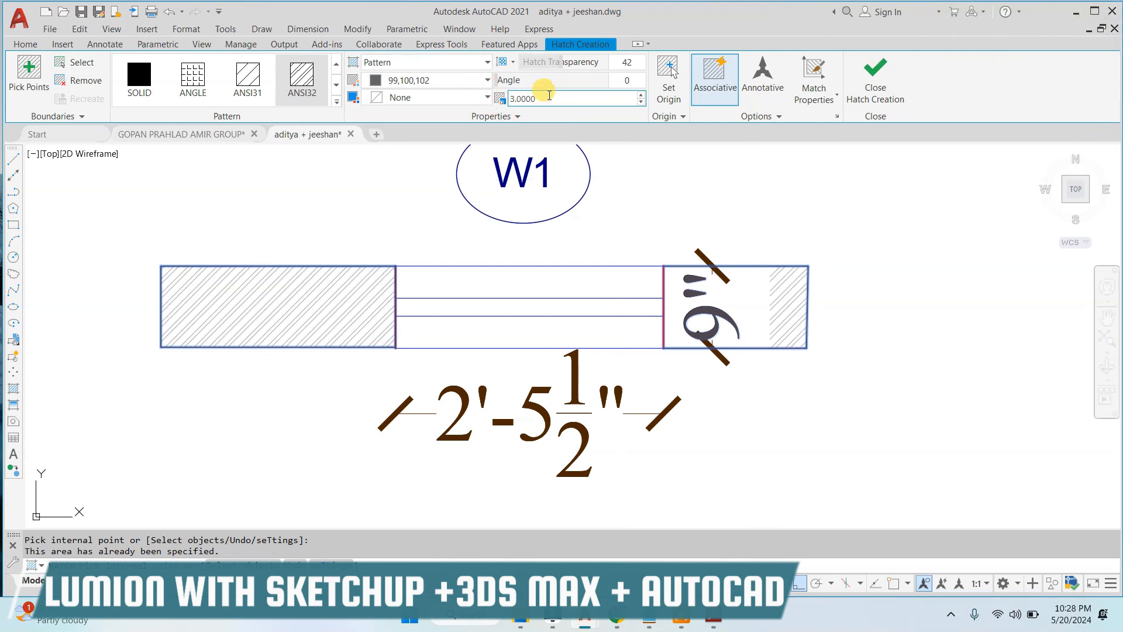
drag(549, 95, 432, 106)
text(4)
key(Return)
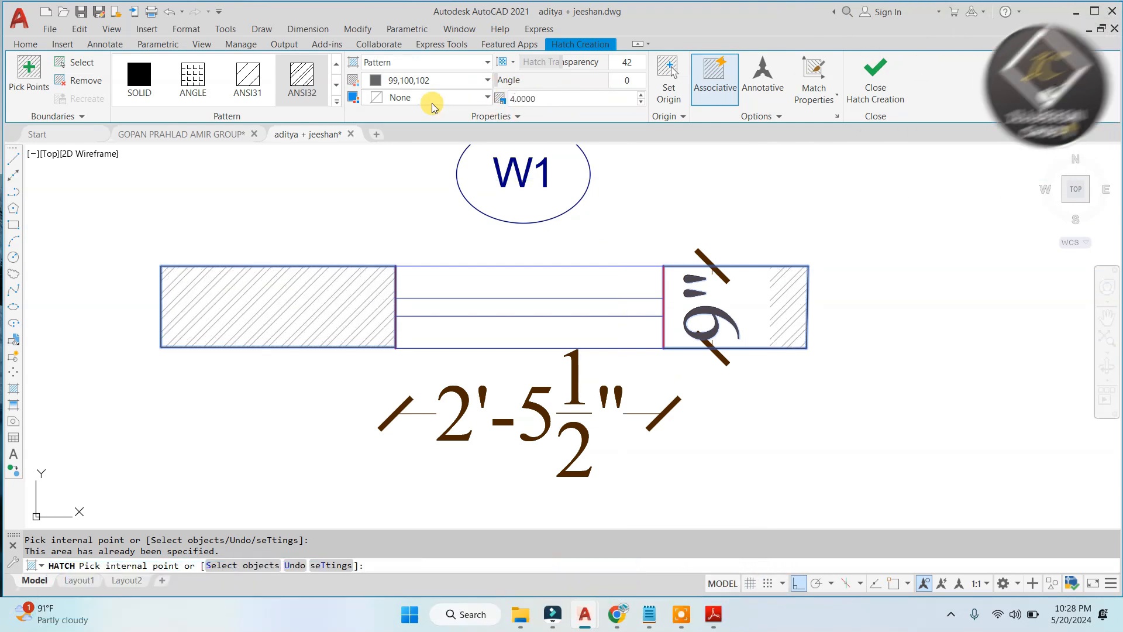
click(876, 89)
scroll(473, 266, down, 3)
scroll(304, 271, up, 2)
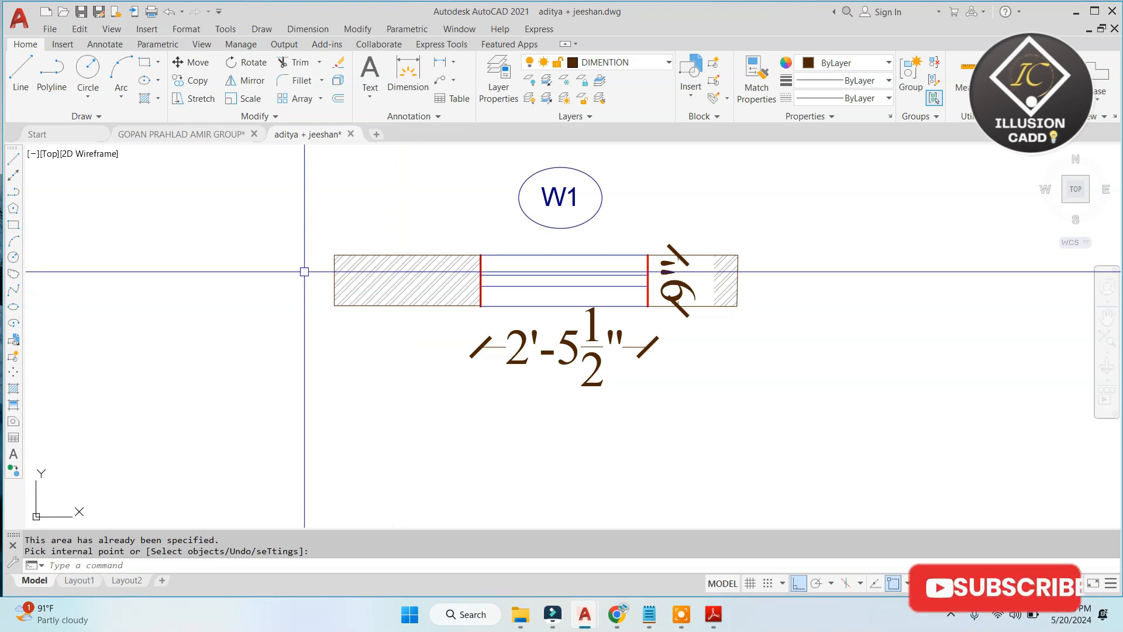
Step: Explode the rectangular outline of the left wall section into separate lines
scroll(307, 271, up, 4)
text(x)
key(Return)
click(368, 268)
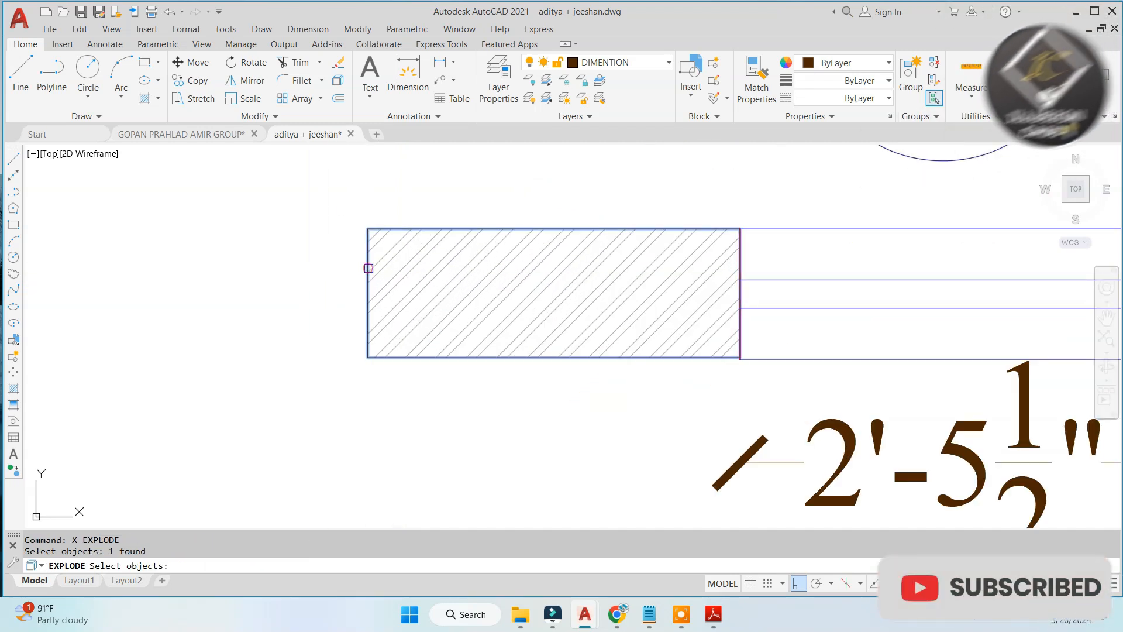
key(Return)
key(Escape)
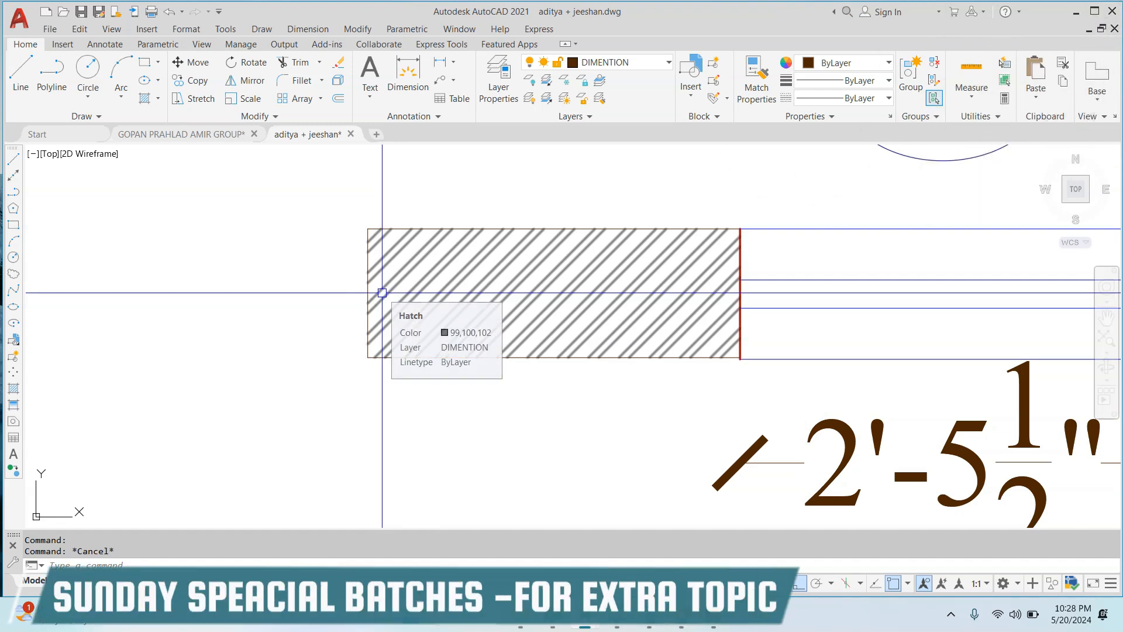
Step: Draw a freehand zigzag break line left of the hatched wall, turning Ortho off for the slanted segments
middle_drag(223, 250, 402, 221)
text(l)
key(Return)
click(402, 222)
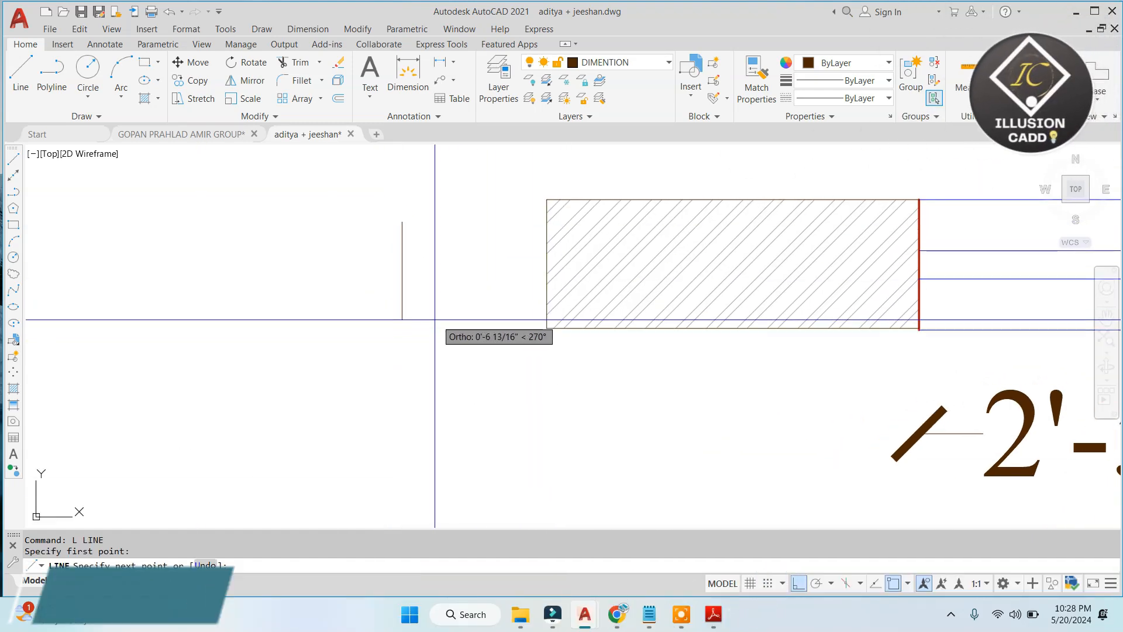
click(402, 305)
click(798, 583)
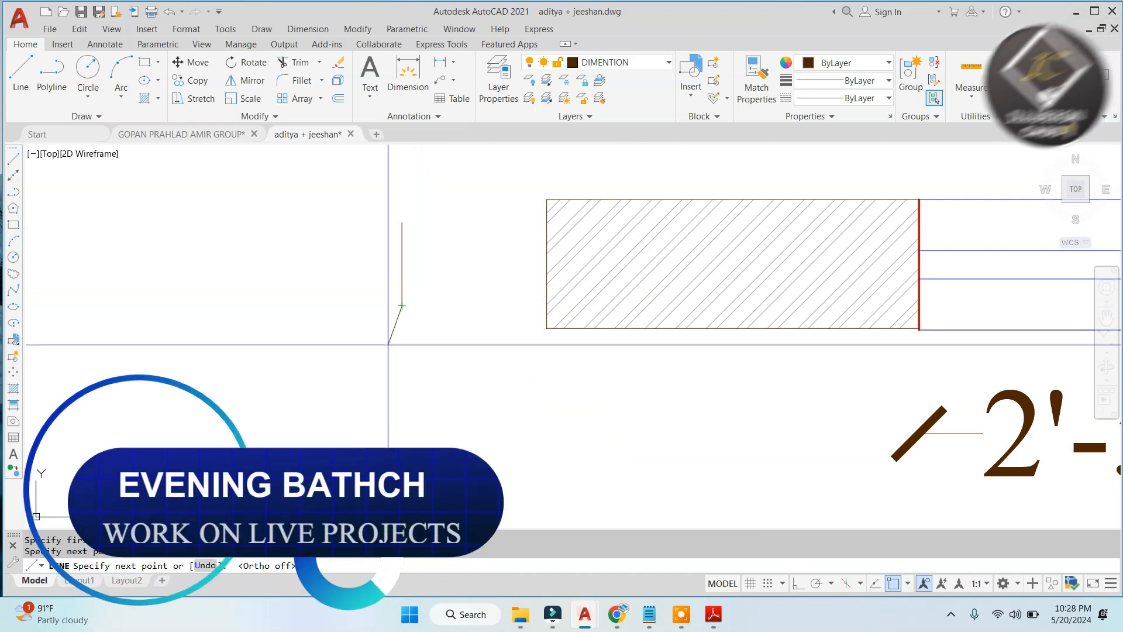
click(428, 284)
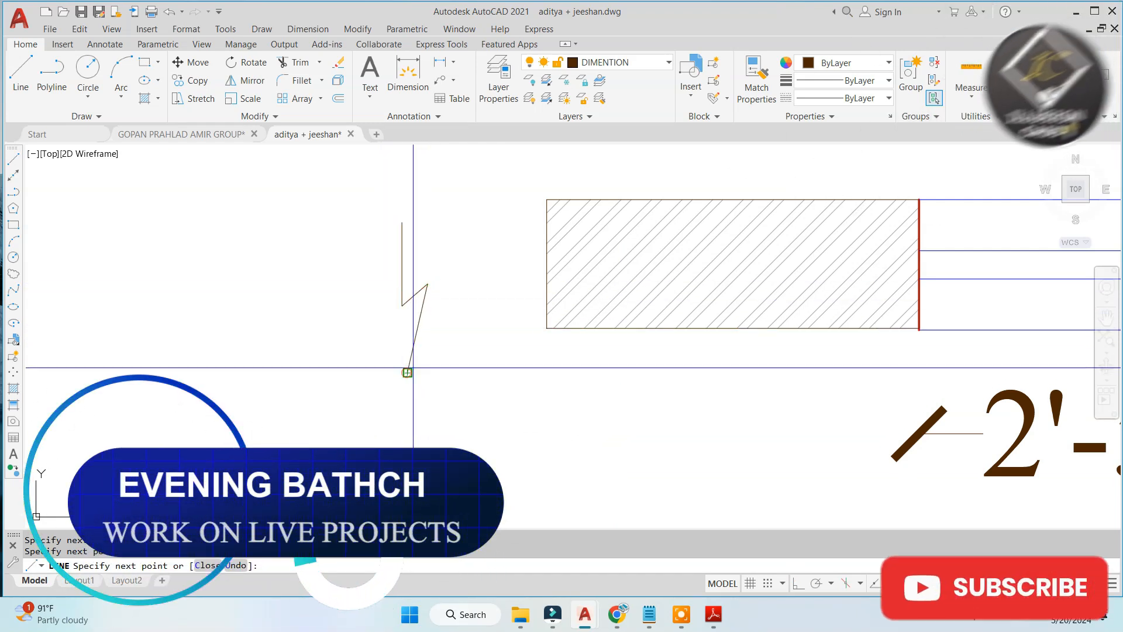
click(408, 372)
click(433, 354)
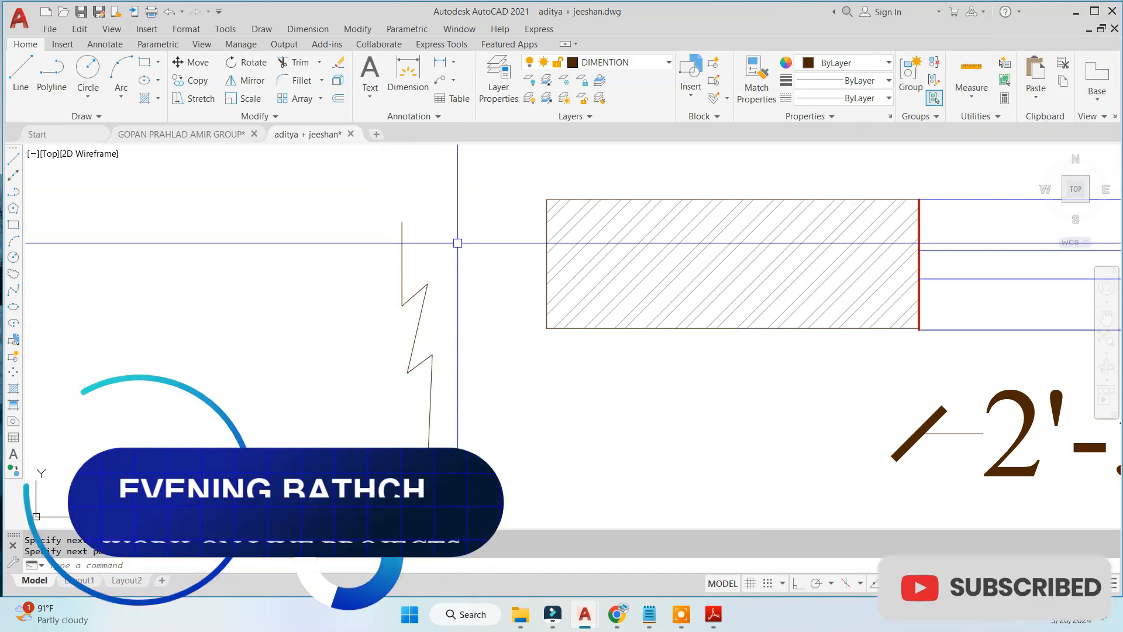
key(Escape)
Step: Erase the freehand zigzag line
click(435, 238)
click(323, 420)
key(e)
key(Return)
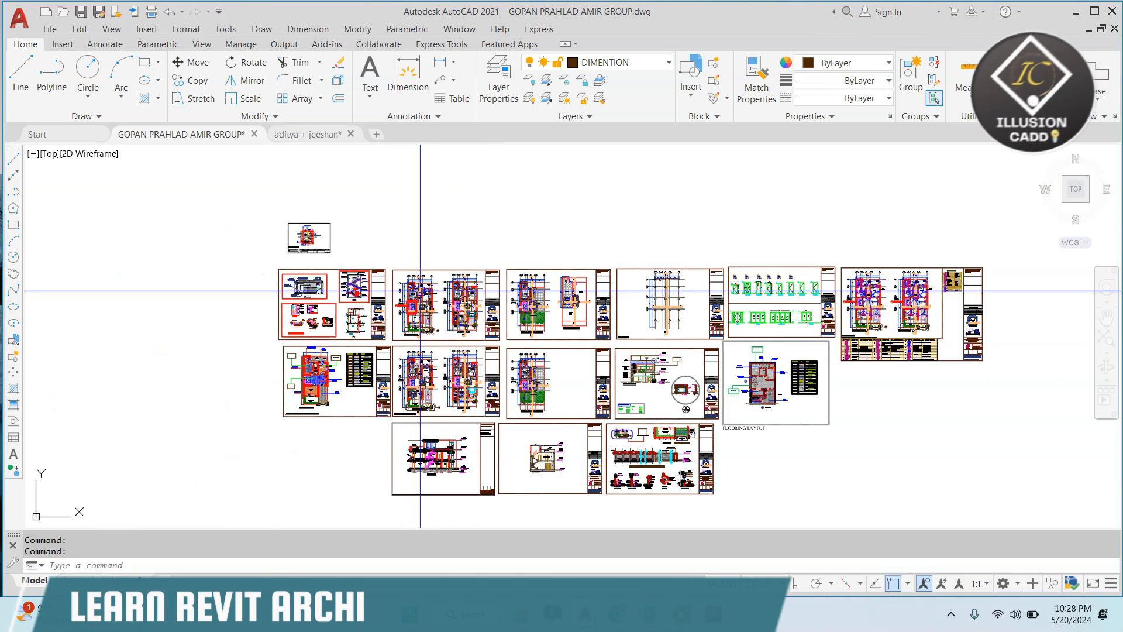
Step: Copy the zigzag break line beside the kitchen section from the other open drawing to the clipboard and return to the detail sheet
scroll(347, 316, up, 5)
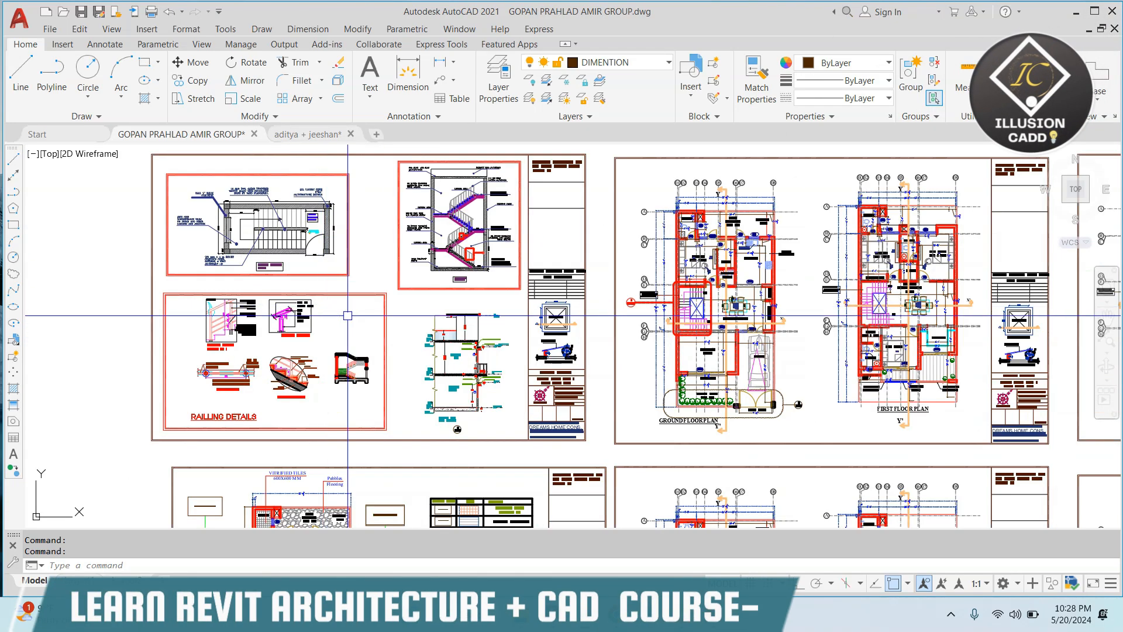
scroll(439, 358, up, 5)
scroll(415, 291, up, 2)
click(436, 283)
click(277, 461)
scroll(415, 317, down, 2)
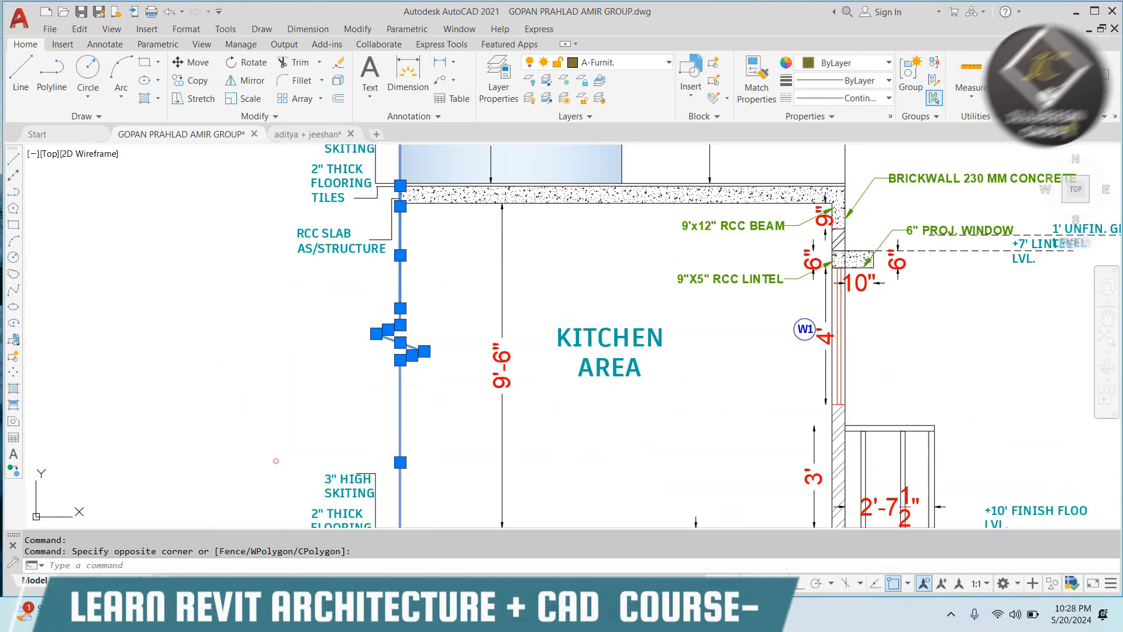
scroll(412, 355, up, 3)
text(c)
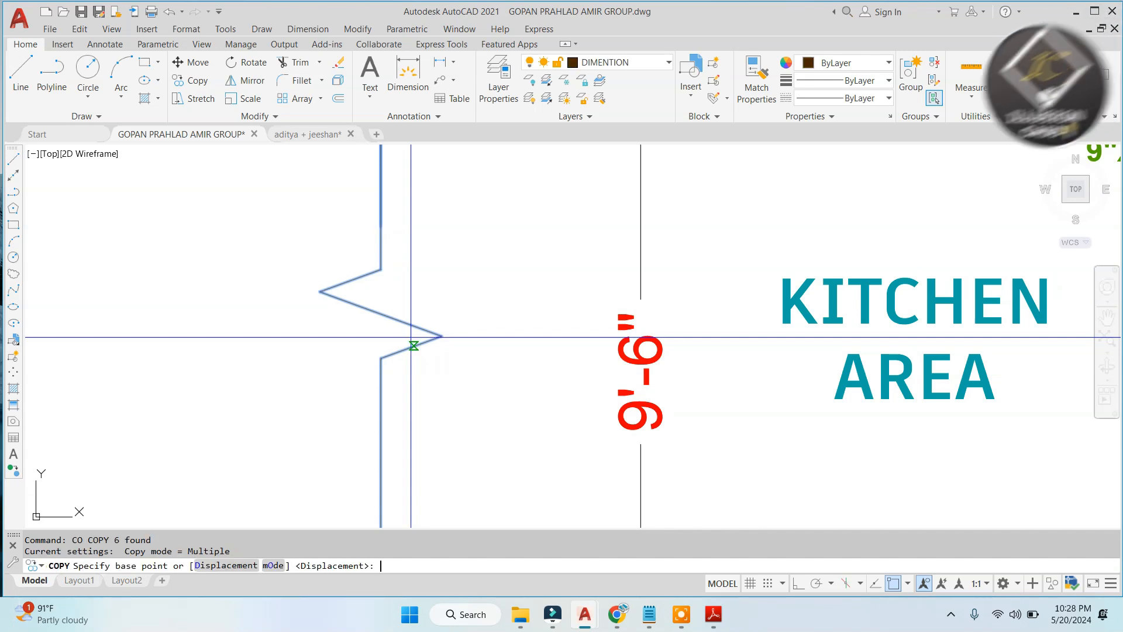
key(Escape)
click(493, 237)
click(283, 367)
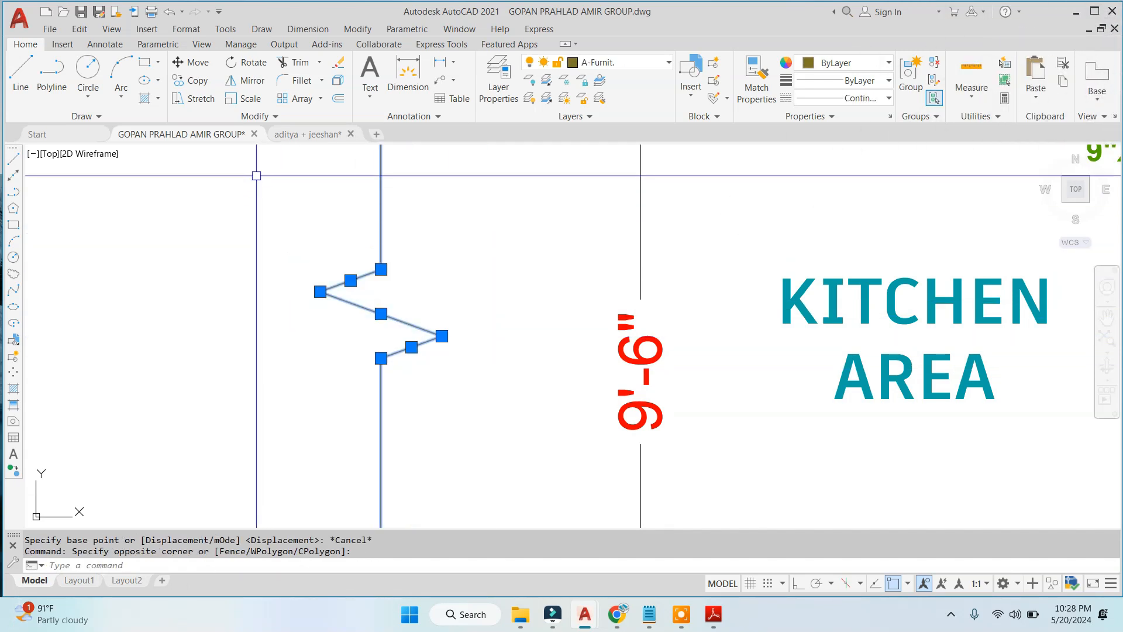
click(301, 134)
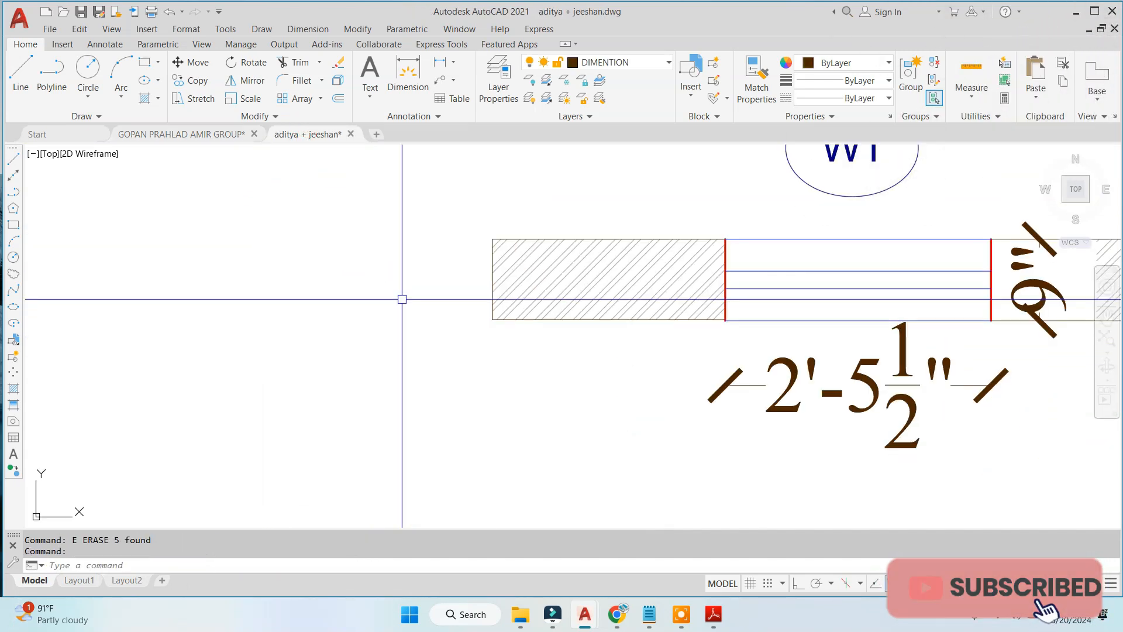
Step: Paste the break line left of the W1 window plan and scale it down to suit the wall thickness
key(ctrl+v)
scroll(402, 299, down, 7)
scroll(362, 302, up, 6)
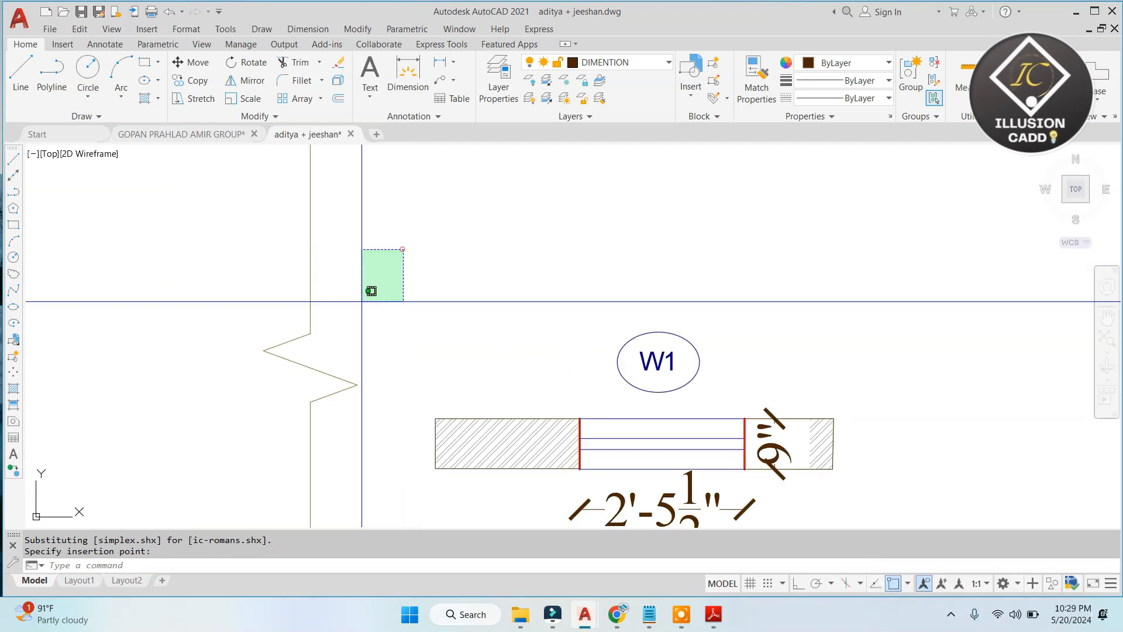
click(226, 426)
text(sc)
key(Return)
click(374, 450)
click(424, 488)
Step: Group the break line segments and move the group onto the left edge of the hatched wall
click(402, 394)
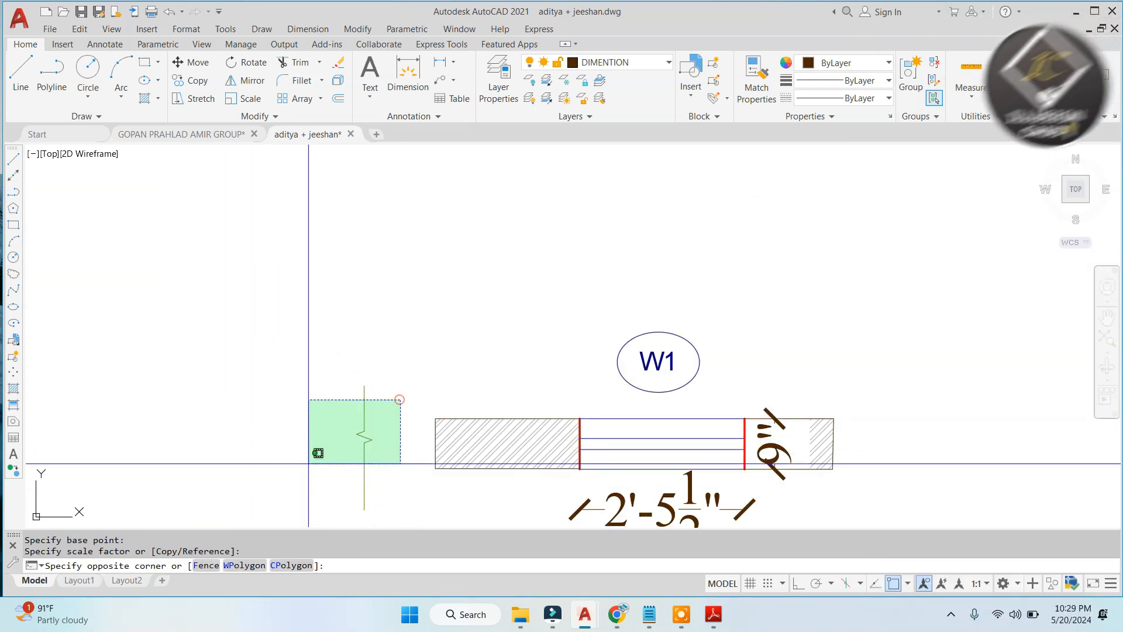
click(308, 456)
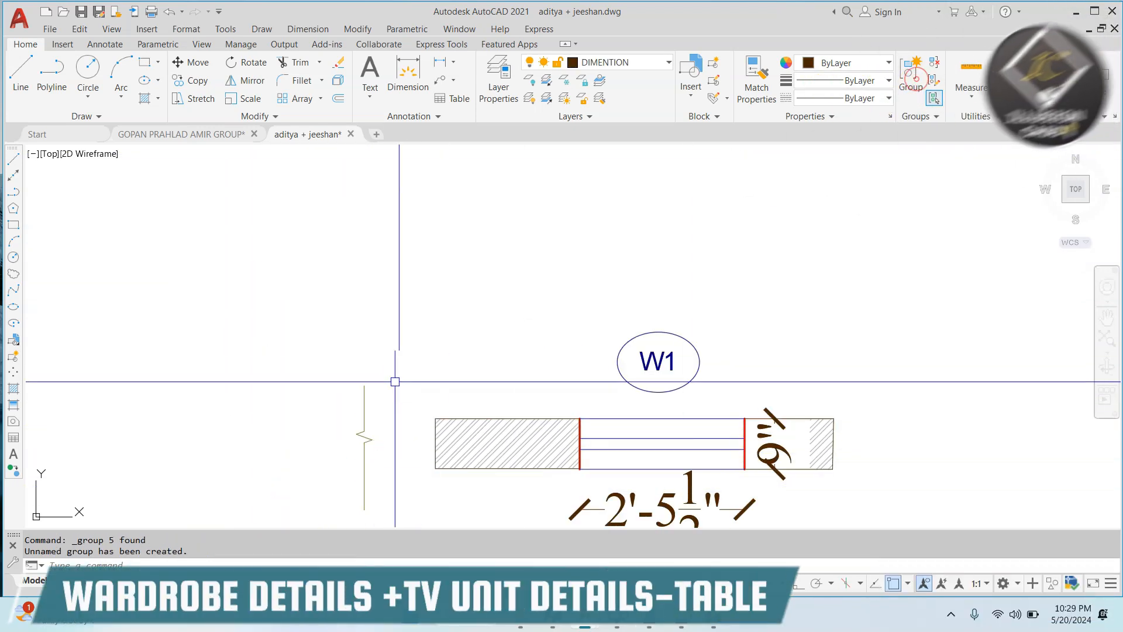
click(408, 389)
click(310, 523)
scroll(403, 439, up, 4)
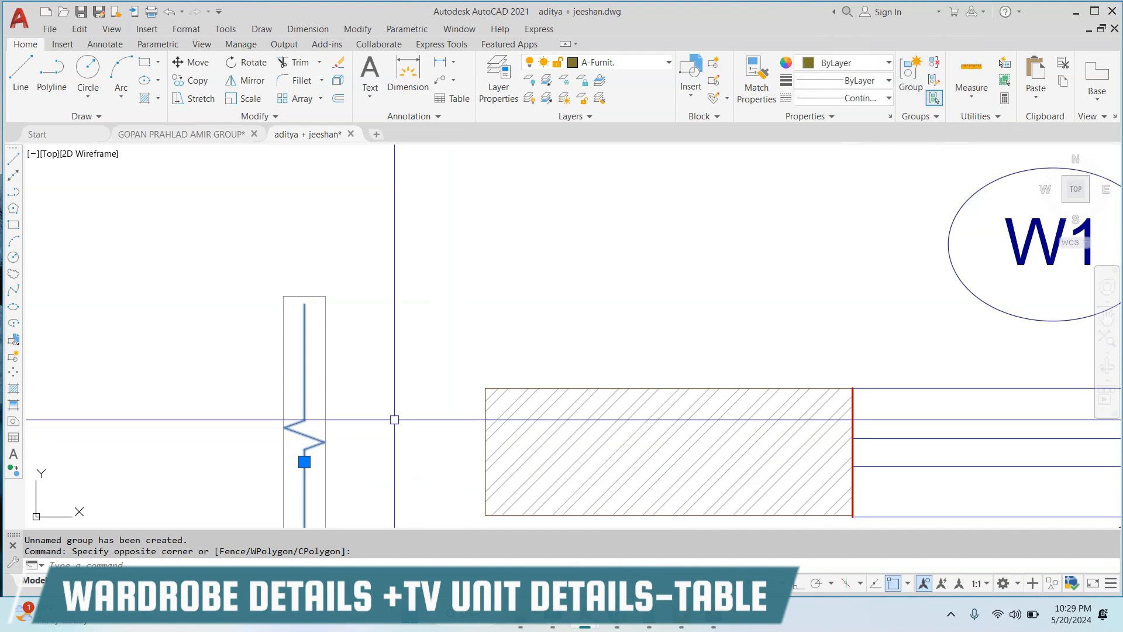
text(m)
key(Return)
click(305, 373)
click(486, 388)
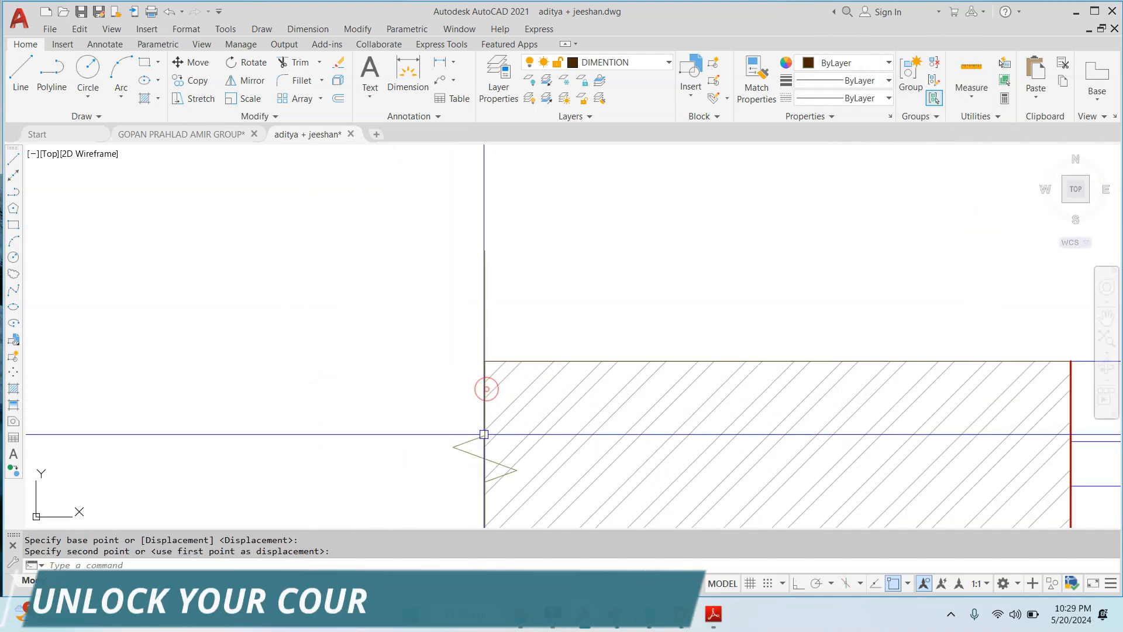
Step: Erase the straight end line of the left wall behind the break line
key(Escape)
scroll(486, 433, up, 2)
key(space)
scroll(439, 349, down, 1)
Step: Copy the break line from the left wall end to the upper corner of the right wall's outer end
click(399, 317)
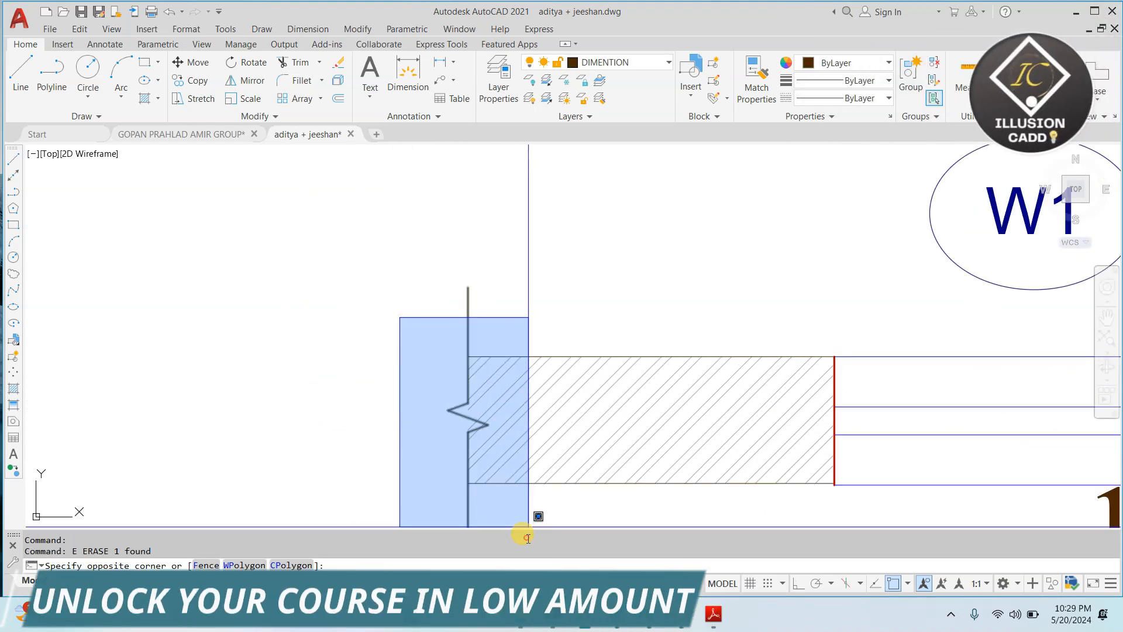
click(521, 520)
key(Return)
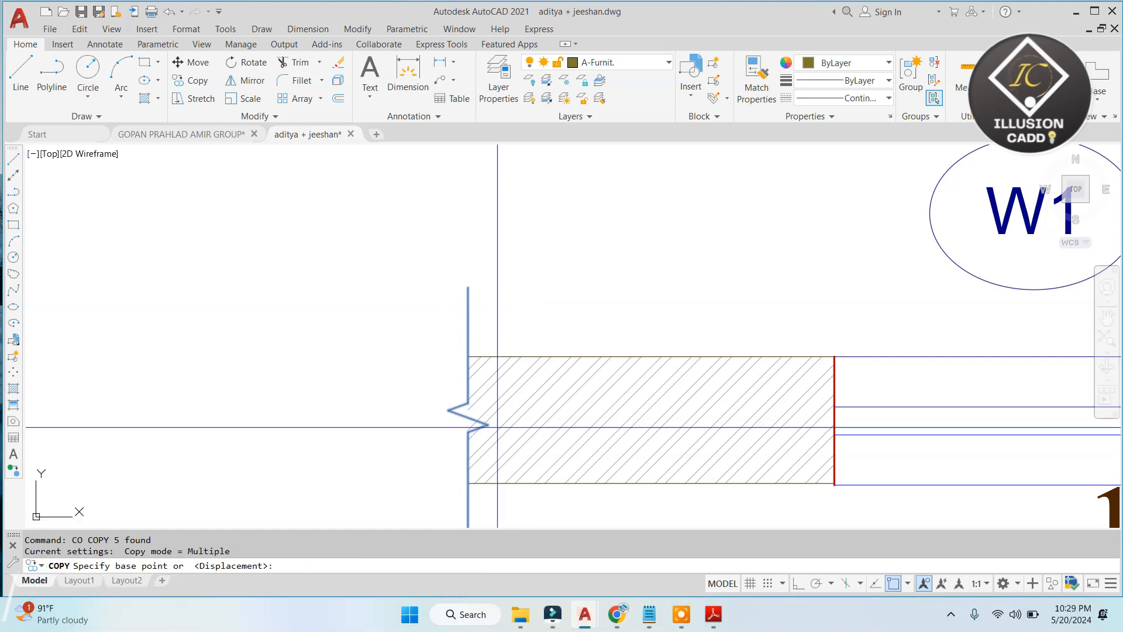
scroll(472, 357, down, 3)
scroll(652, 326, up, 3)
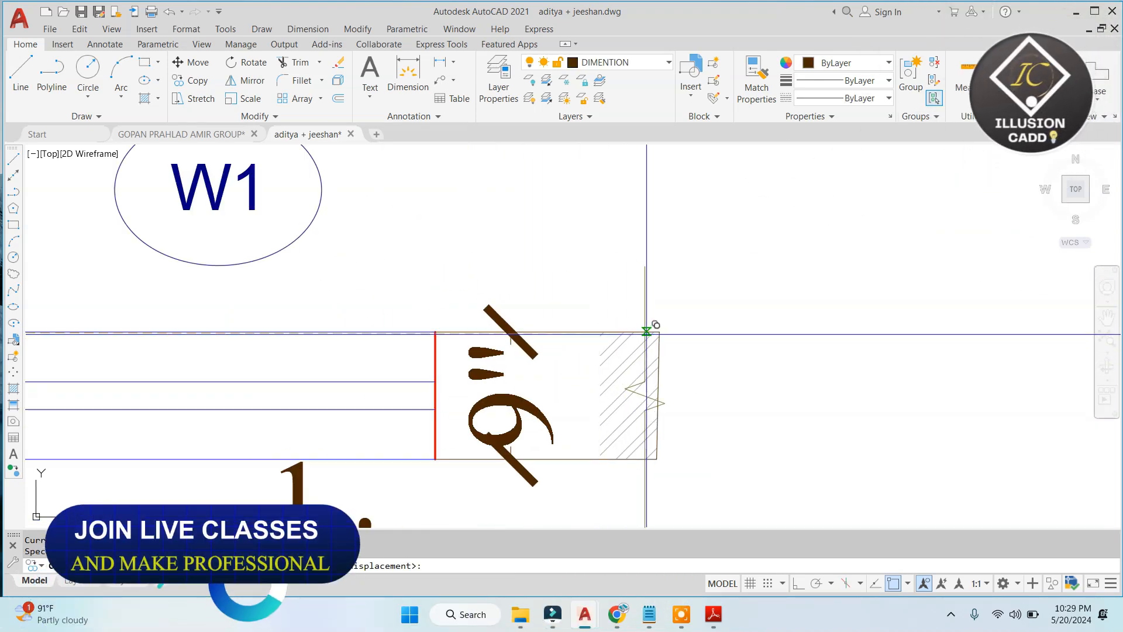
scroll(660, 376, up, 2)
click(661, 376)
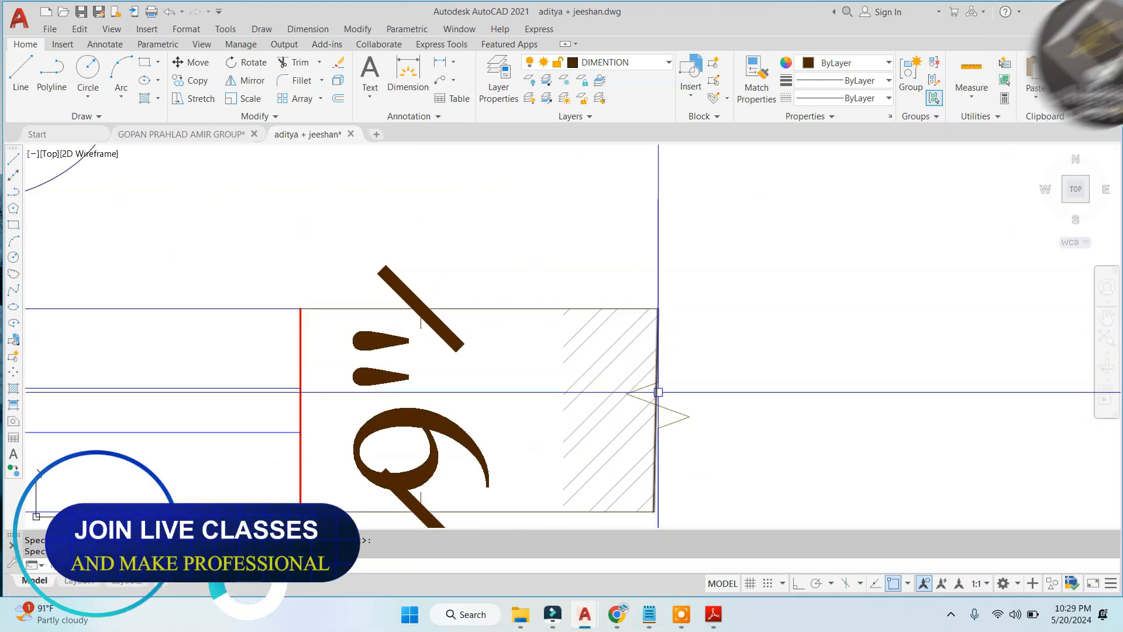
Step: Erase the slanted end line of the right wall behind the copied break line
click(658, 392)
text(e)
key(Return)
key(Escape)
scroll(711, 368, down, 3)
middle_drag(443, 470, 487, 387)
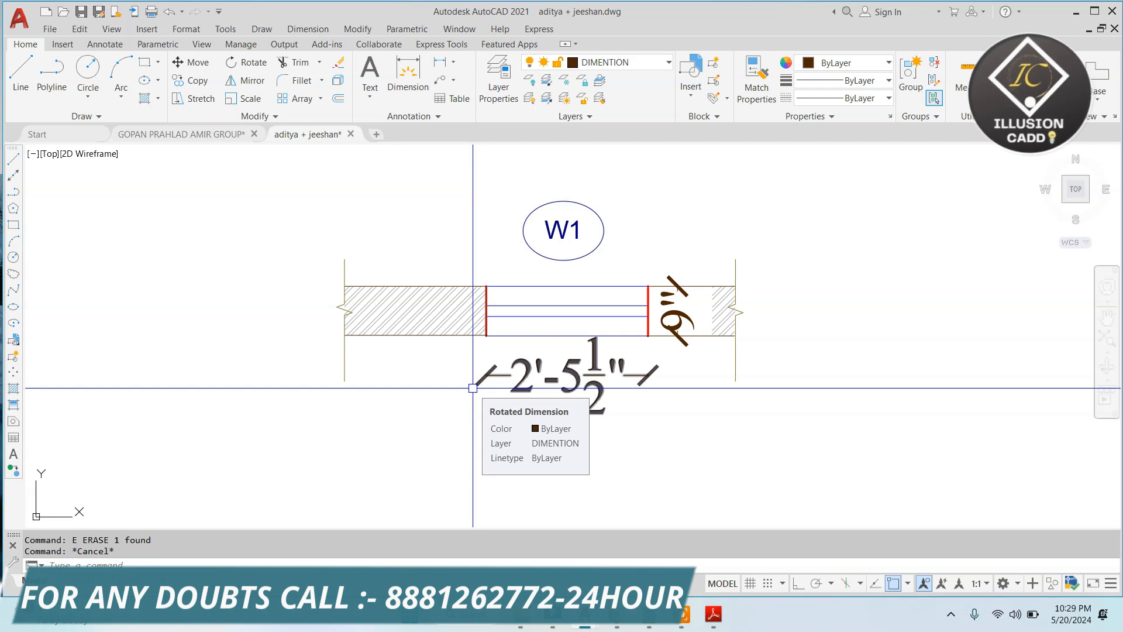
Step: Move the complete W1 window plan with its tag and dimensions up closer beneath the D3 internal door detail
scroll(562, 345, down, 6)
scroll(570, 351, up, 2)
click(747, 251)
click(346, 421)
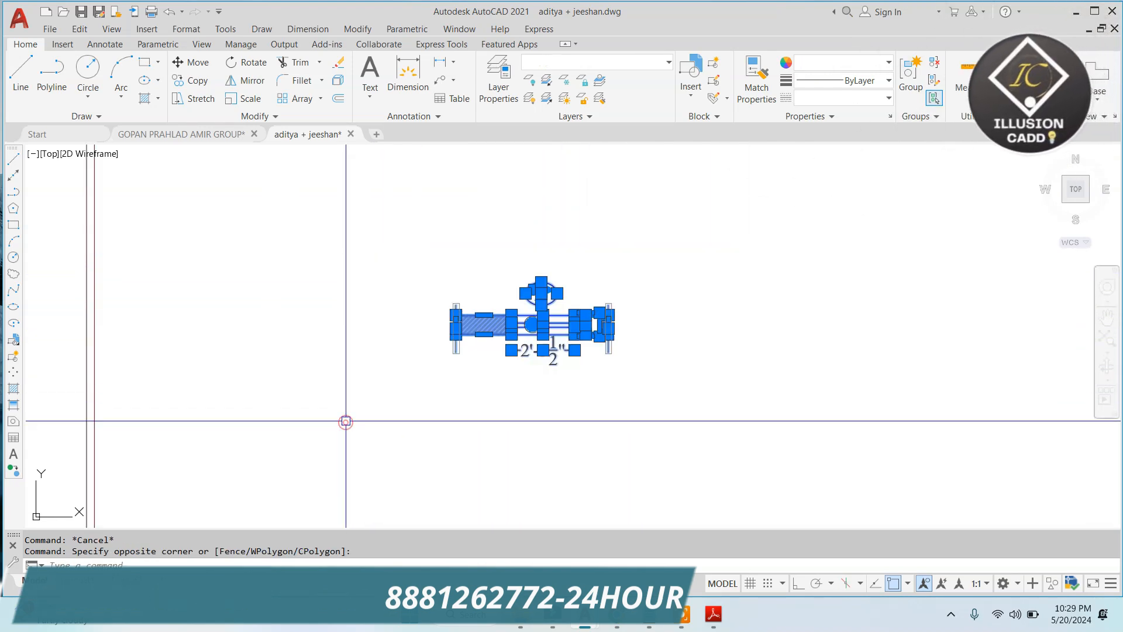
text(m)
key(Return)
scroll(491, 424, down, 2)
click(587, 416)
scroll(633, 331, down, 1)
middle_drag(635, 335, 594, 410)
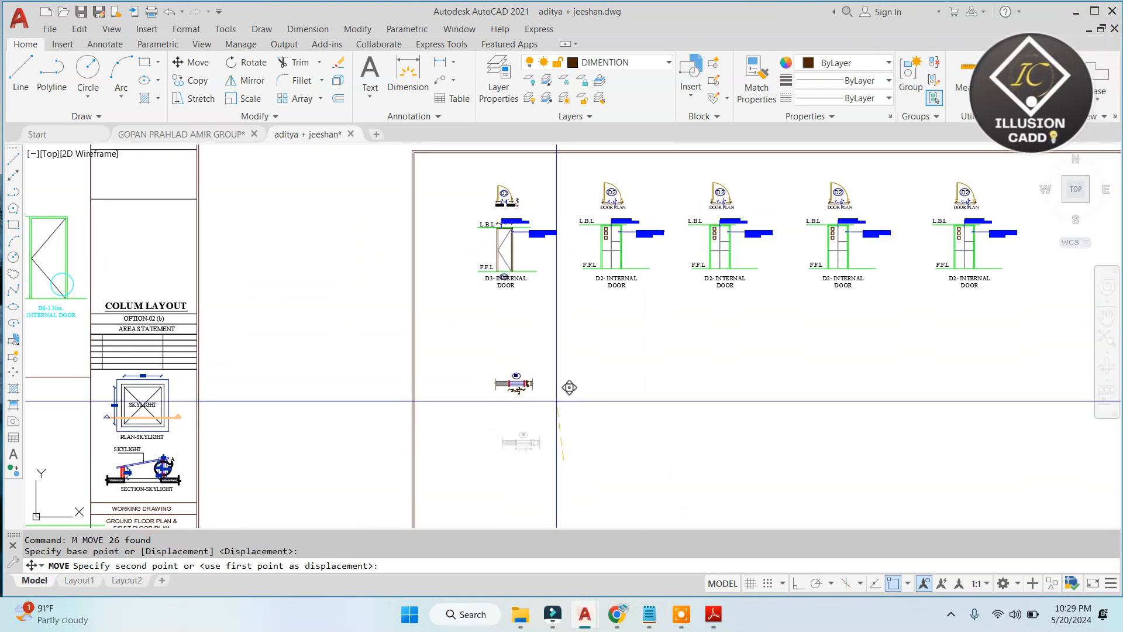
key(Escape)
Step: Copy the DW4 sliding door elevation with its dimensions, level labels and caption from the neighbouring sheet to beneath the W1 window plan
scroll(510, 401, up, 4)
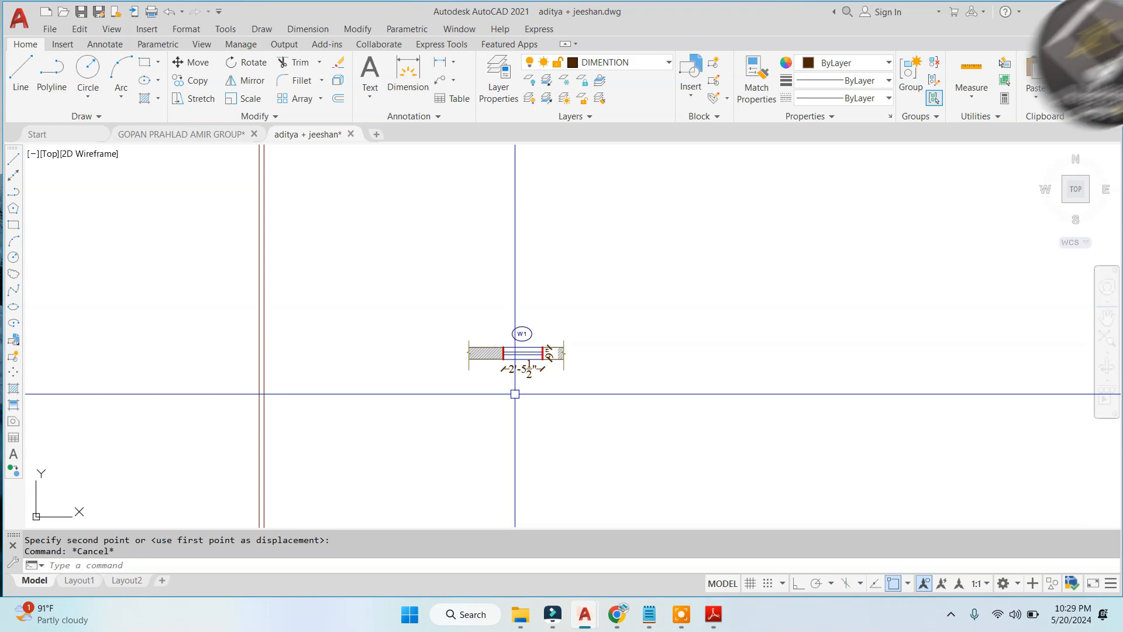
scroll(506, 366, up, 5)
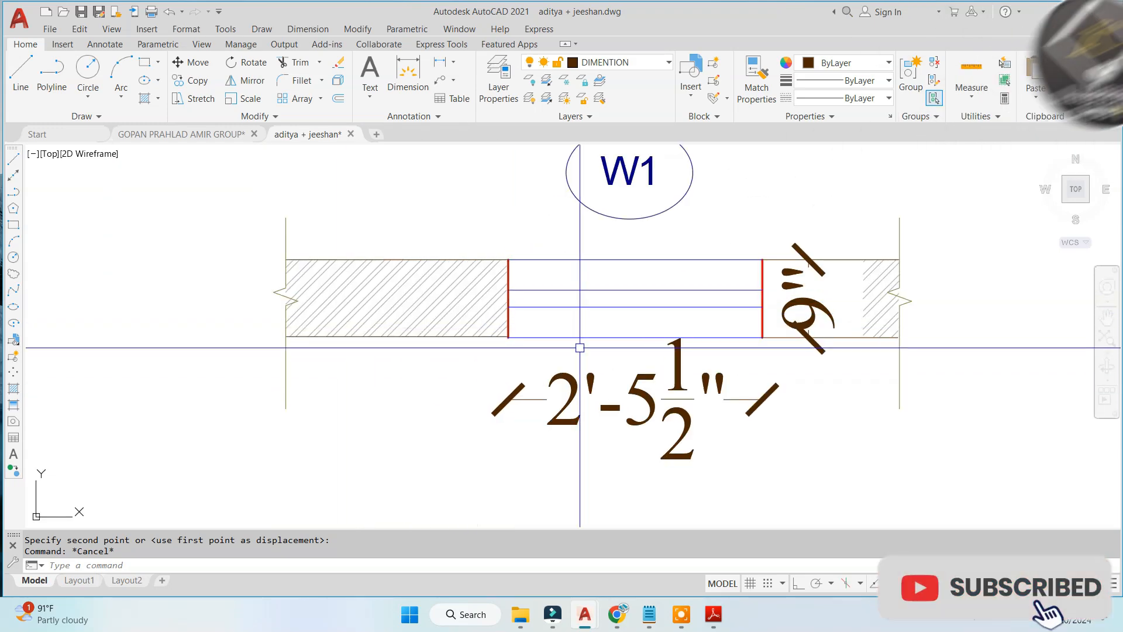
scroll(639, 303, down, 6)
scroll(252, 408, up, 3)
middle_drag(446, 198, 446, 323)
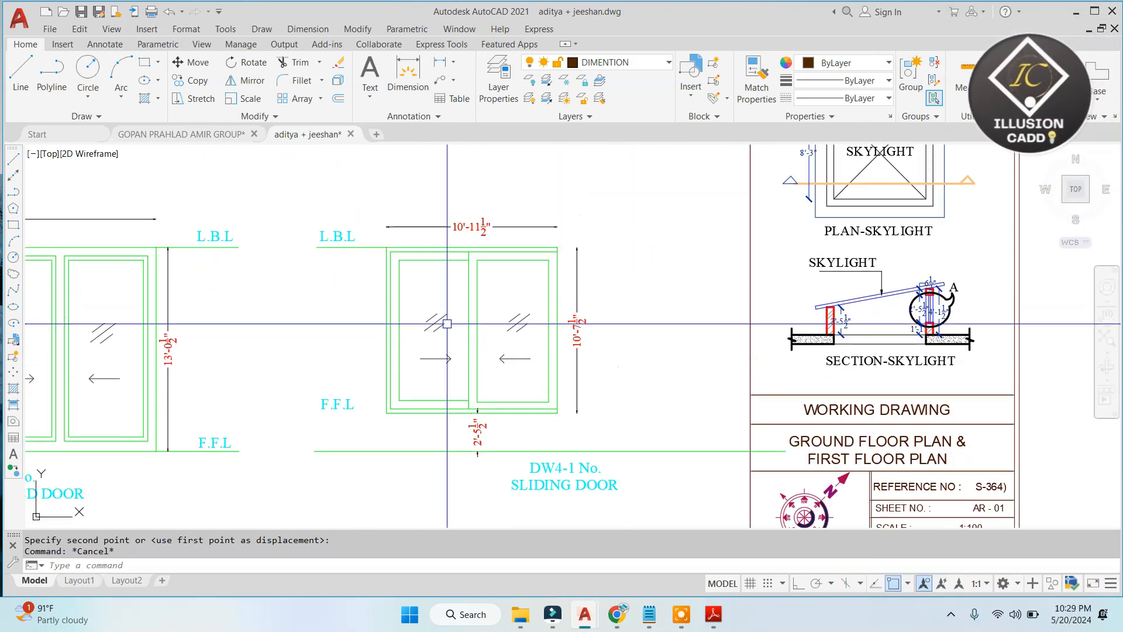
key(Escape)
click(305, 215)
click(643, 500)
text(C)
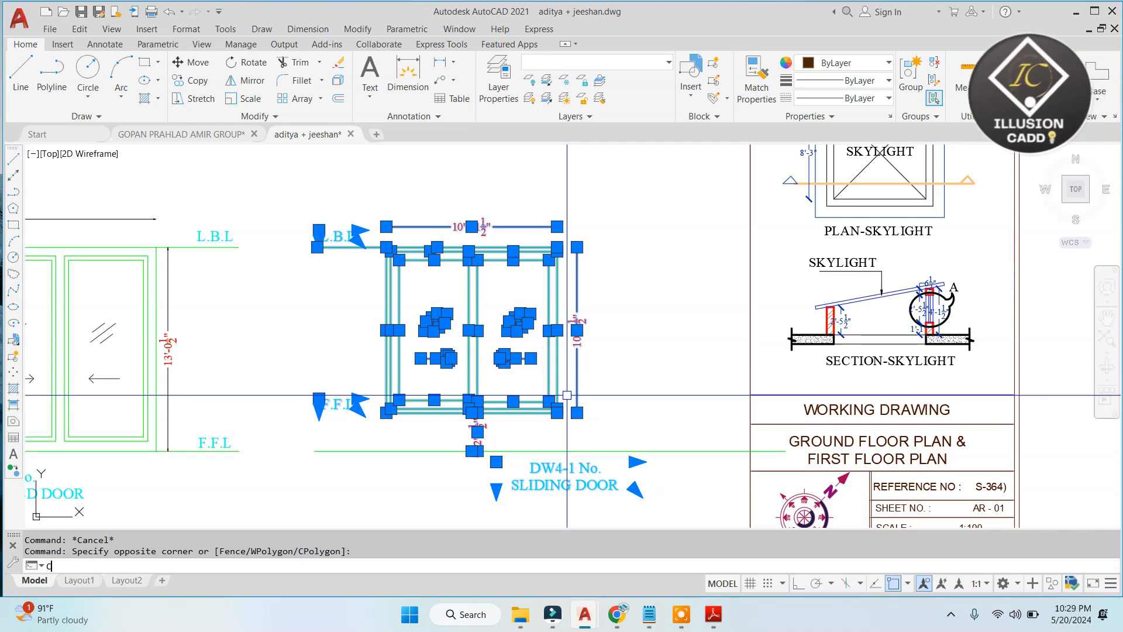
text(O)
key(Return)
click(454, 292)
scroll(246, 205, down, 8)
scroll(498, 210, up, 6)
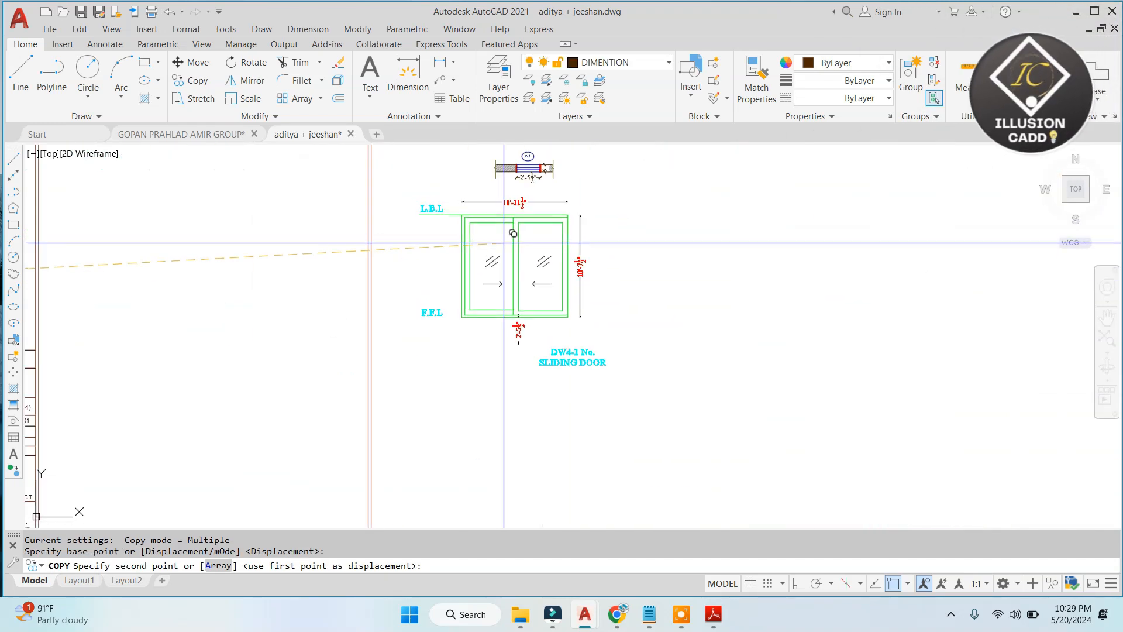
click(521, 270)
key(Escape)
Step: Move the DW4-1 No. SLIDING DOOR caption so it sits centred beneath the copied elevation
scroll(542, 221, up, 4)
scroll(527, 234, down, 3)
scroll(515, 220, up, 3)
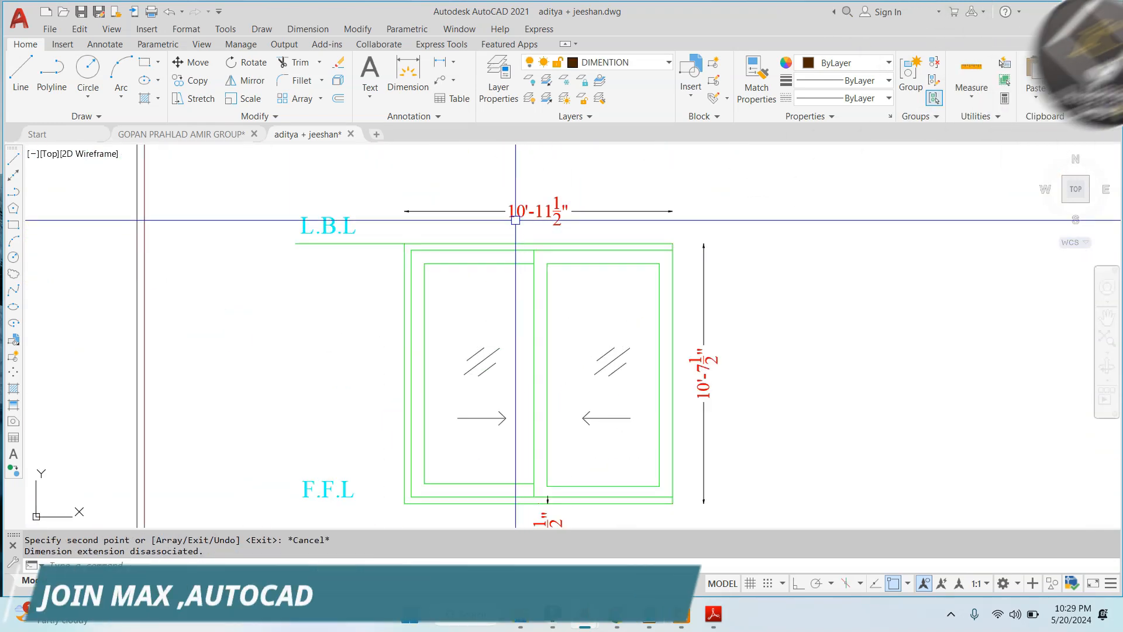
scroll(560, 225, down, 2)
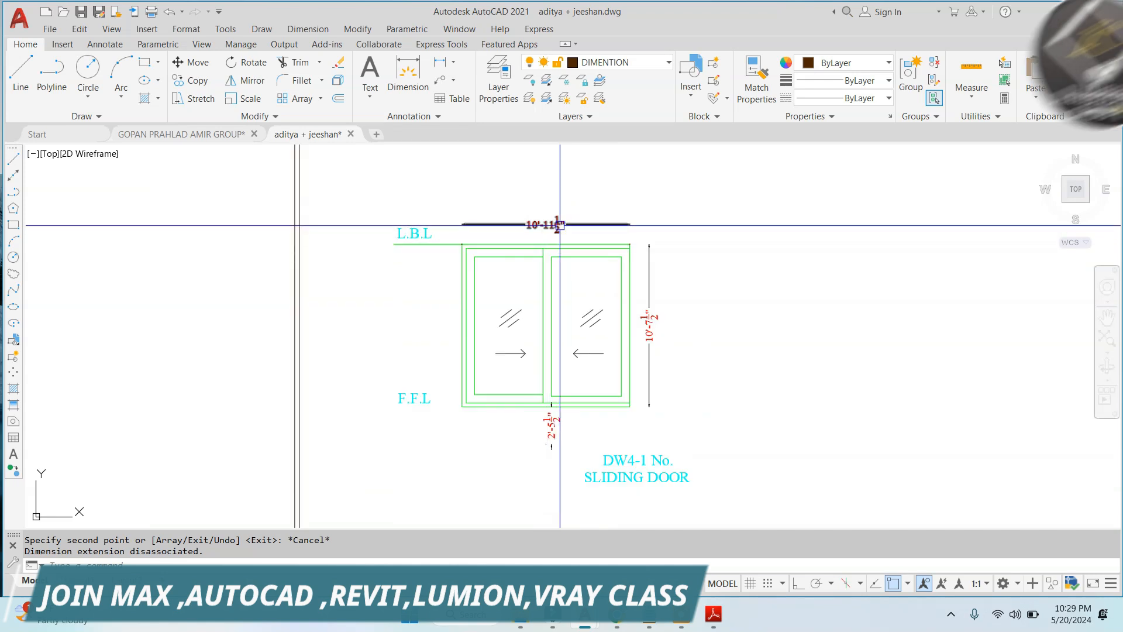
click(643, 471)
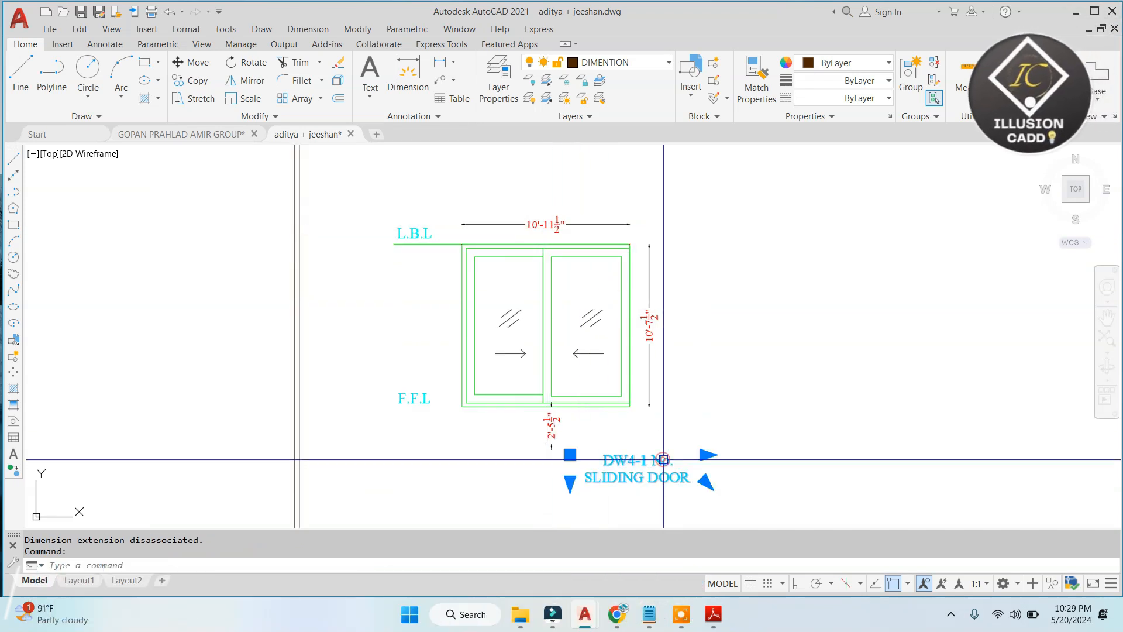
text(m)
key(Return)
click(778, 488)
scroll(717, 456, up, 2)
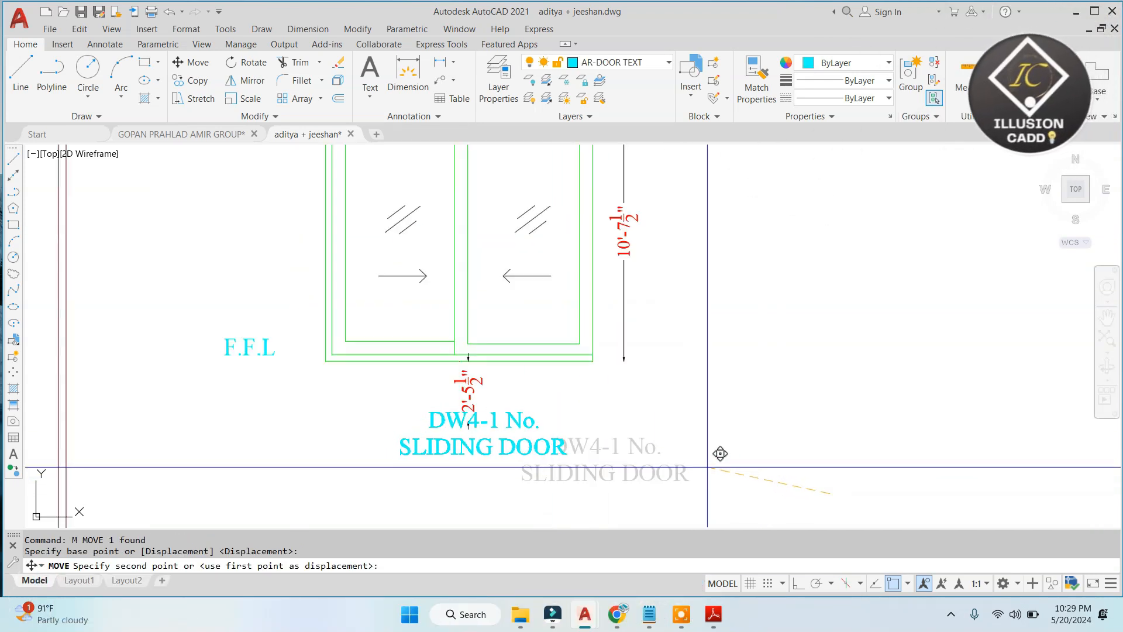
key(Escape)
Step: Copy the "GLASS WITH SOLID DOOR" leader note from the D3 door elevation to the right sash of the copied sliding elevation
scroll(659, 345, down, 2)
scroll(527, 316, down, 5)
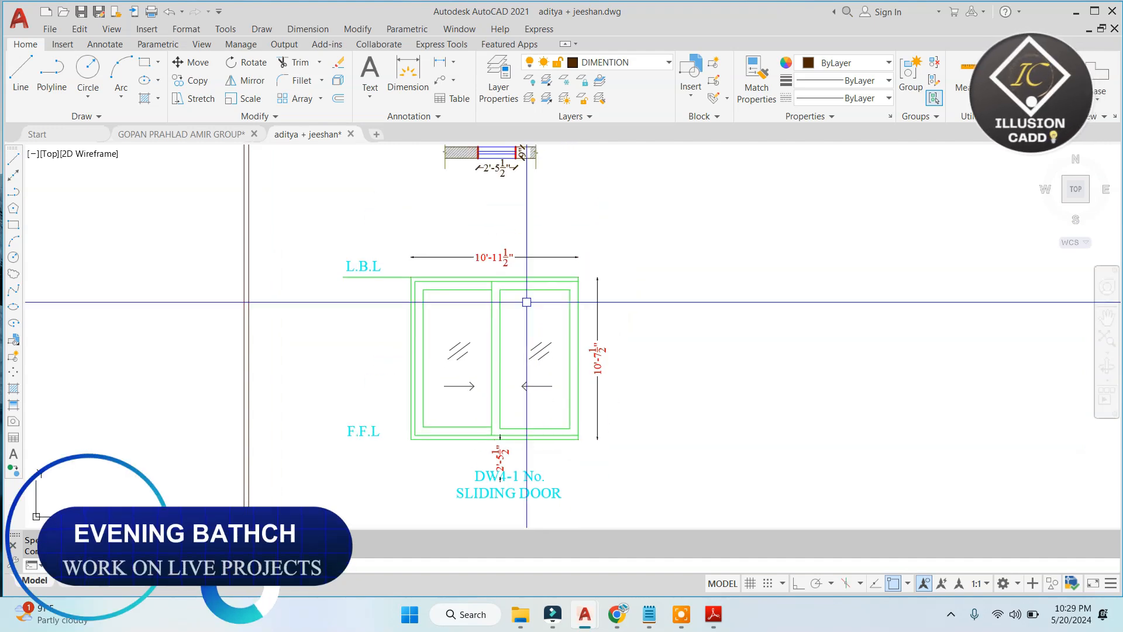
scroll(521, 257, up, 6)
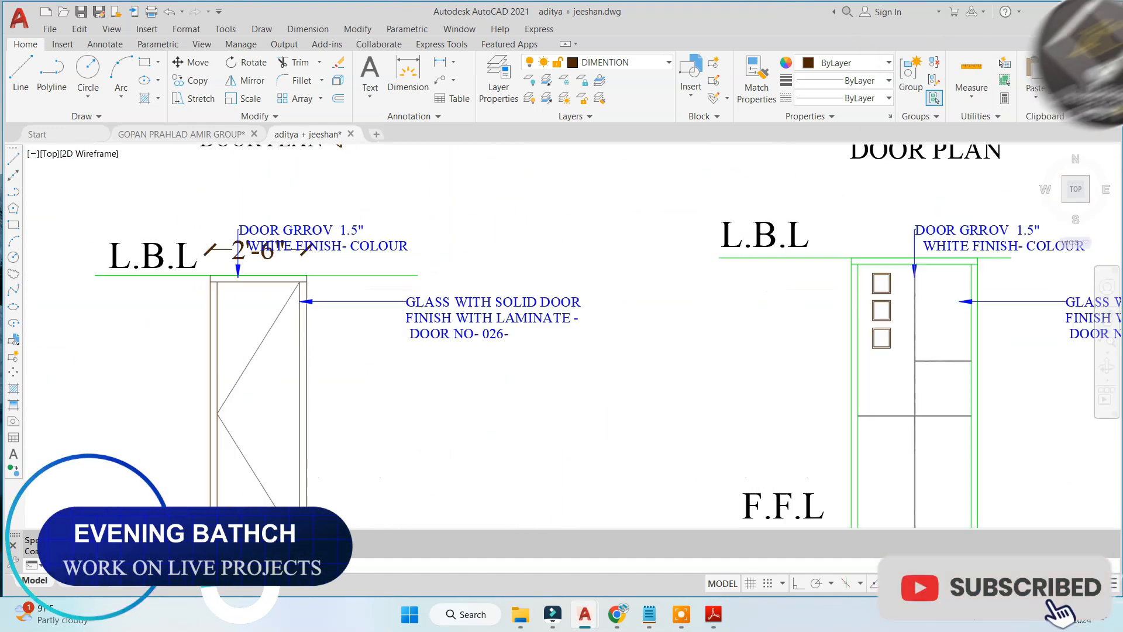
click(546, 251)
click(401, 406)
middle_drag(401, 397, 498, 282)
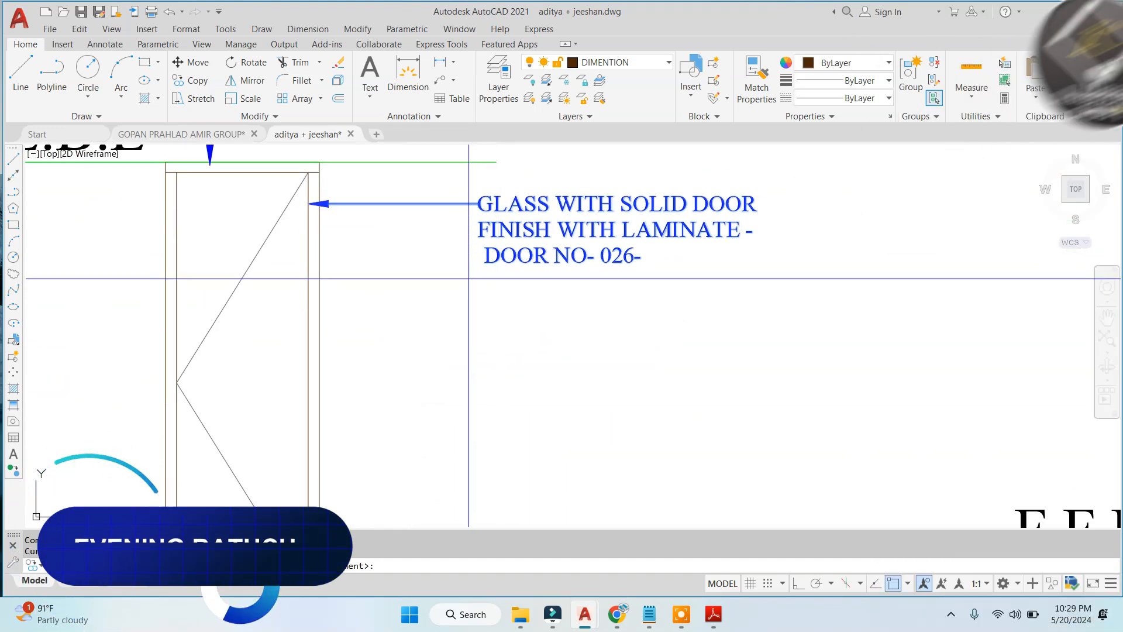
text(co)
key(Return)
click(307, 203)
scroll(403, 375, down, 5)
scroll(403, 375, up, 8)
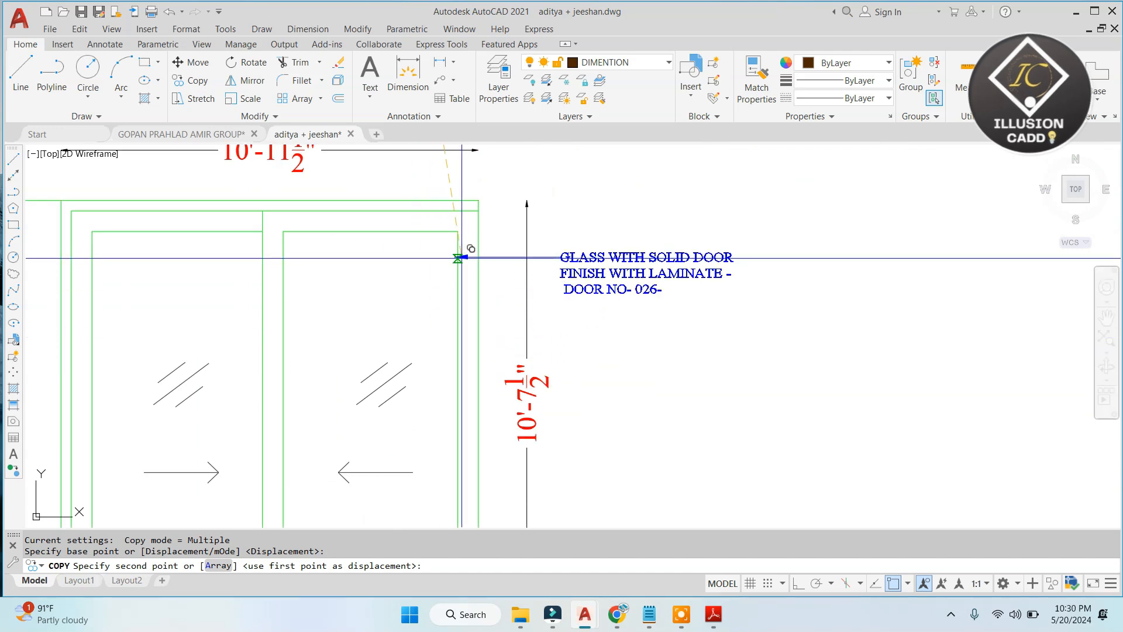
click(507, 253)
key(Escape)
Step: Move the copied leader note outward so its arrowhead points at the right sash's outer frame member
scroll(485, 294, down, 2)
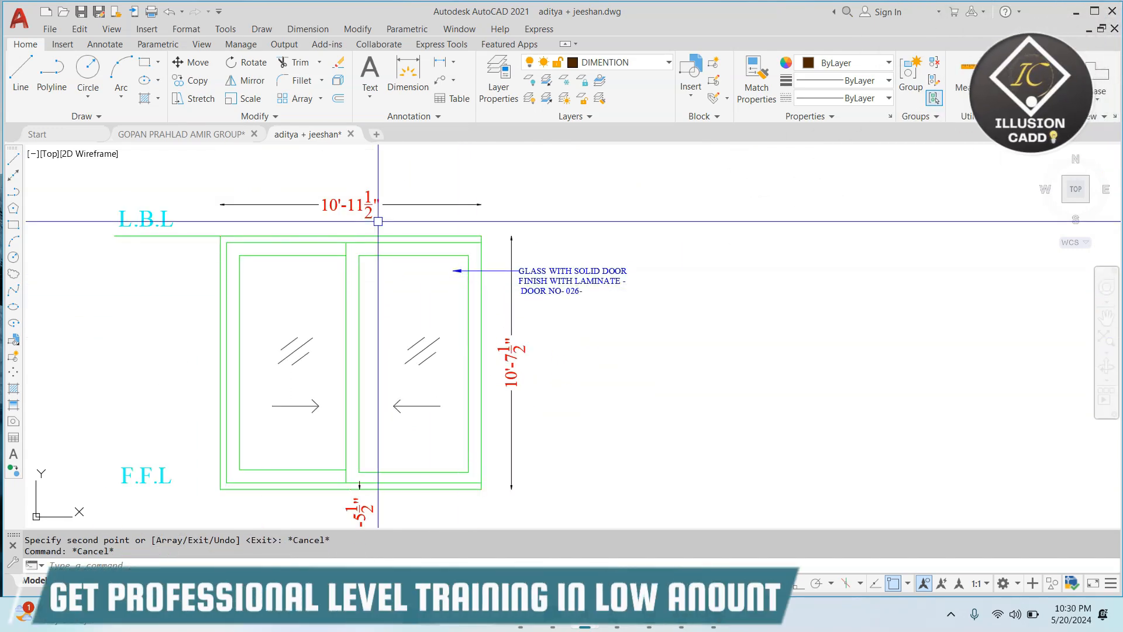
scroll(488, 298, up, 4)
click(576, 272)
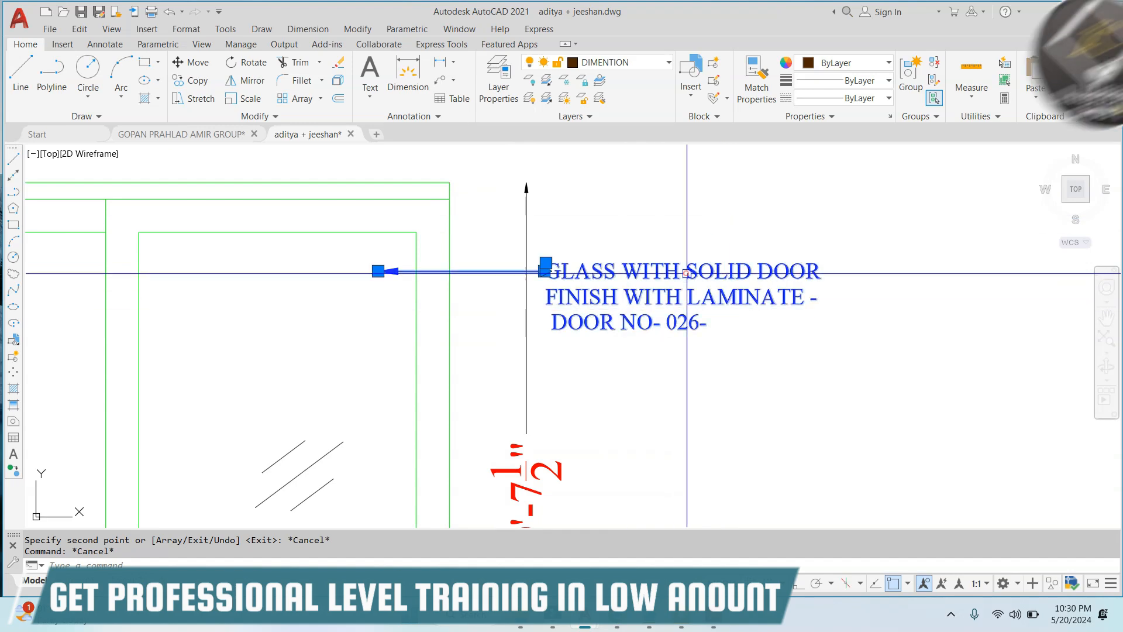
text(m)
key(Return)
click(378, 270)
click(431, 271)
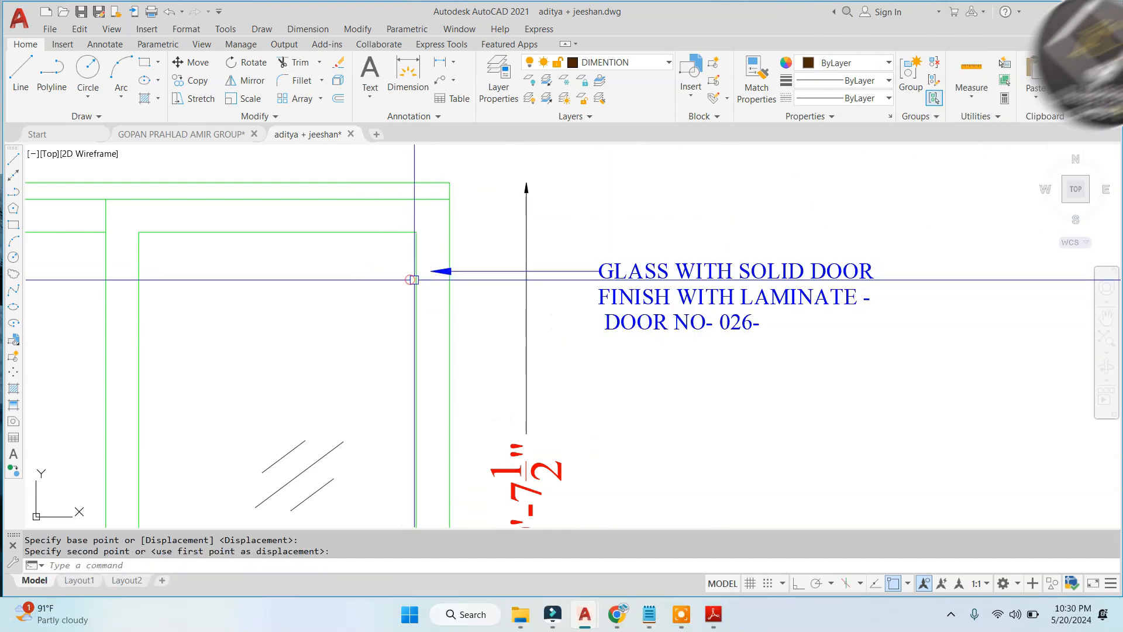
Step: Copy the leader note down so that its arrow points into the right sash's glass pane
click(657, 356)
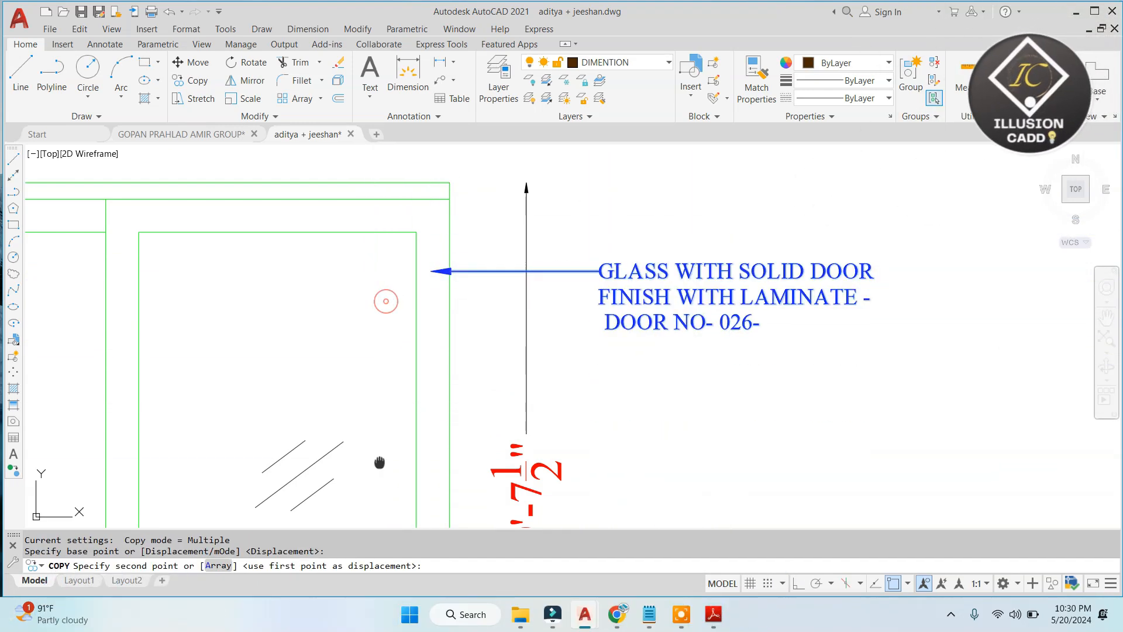
middle_drag(379, 463, 379, 301)
click(276, 453)
key(Escape)
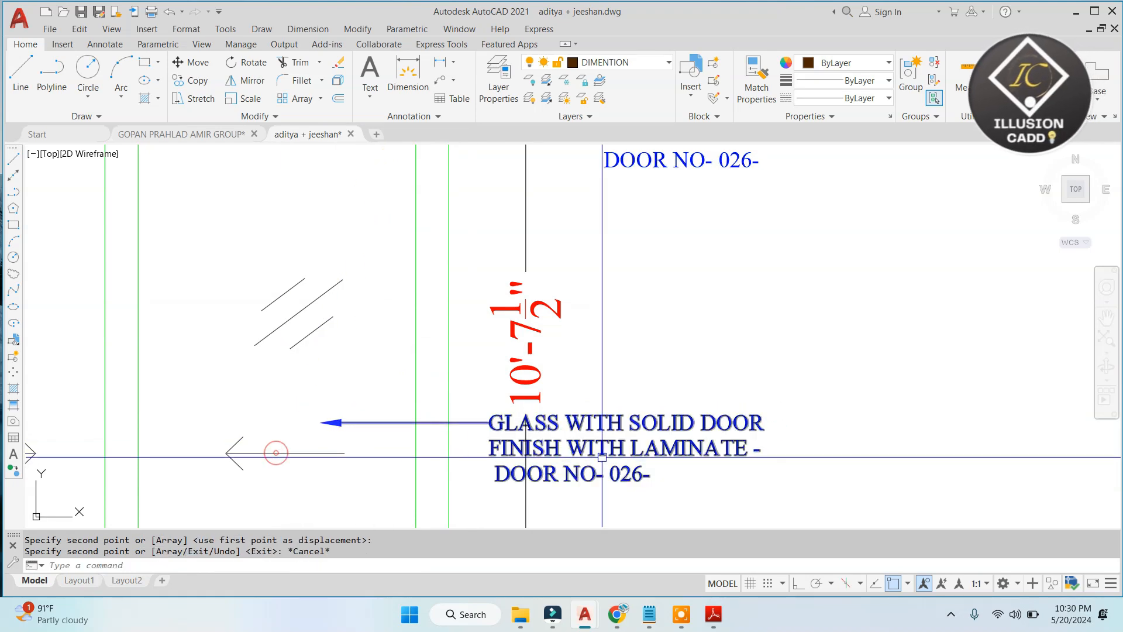
Step: Replace the text of the lower leader note with GLASS
double_click(608, 438)
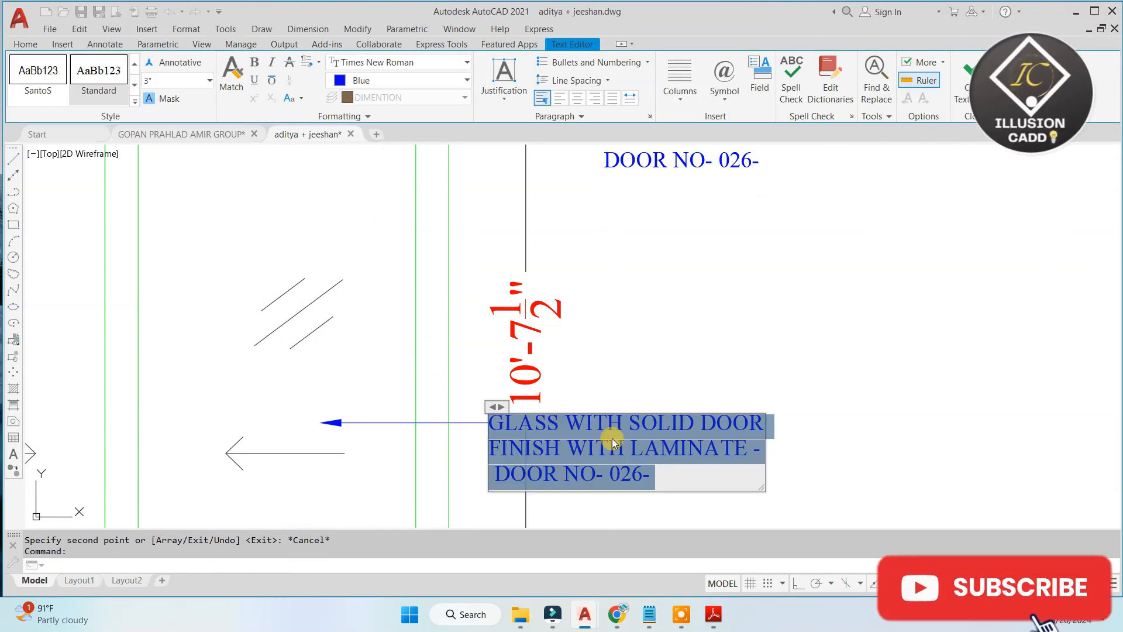
text(GLASS)
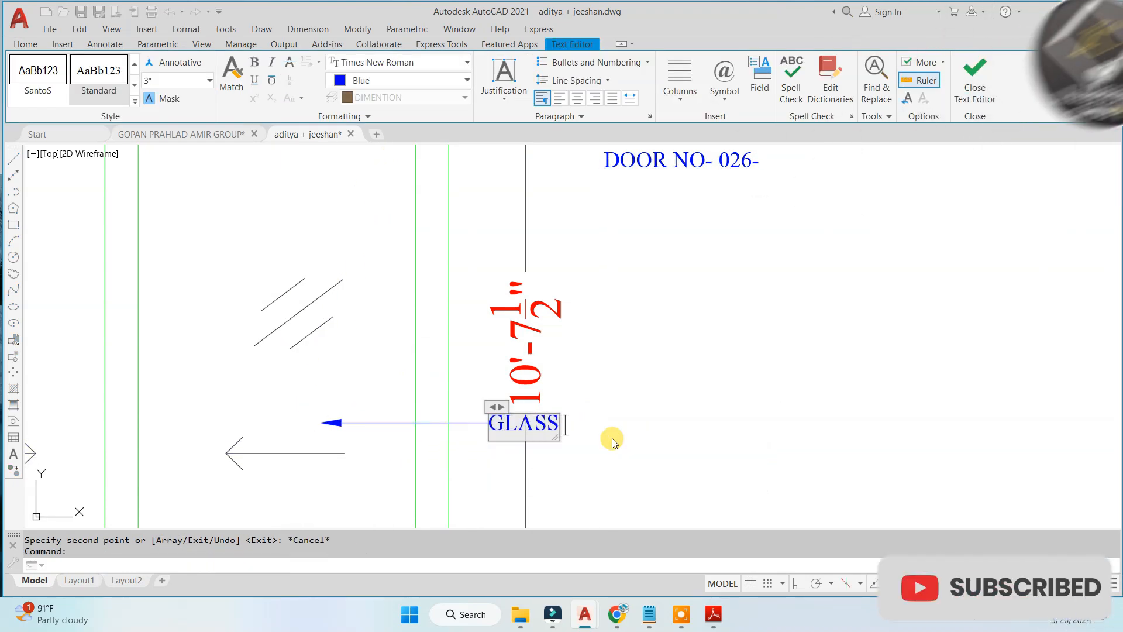
text( W)
key(BackSpace)
key(BackSpace)
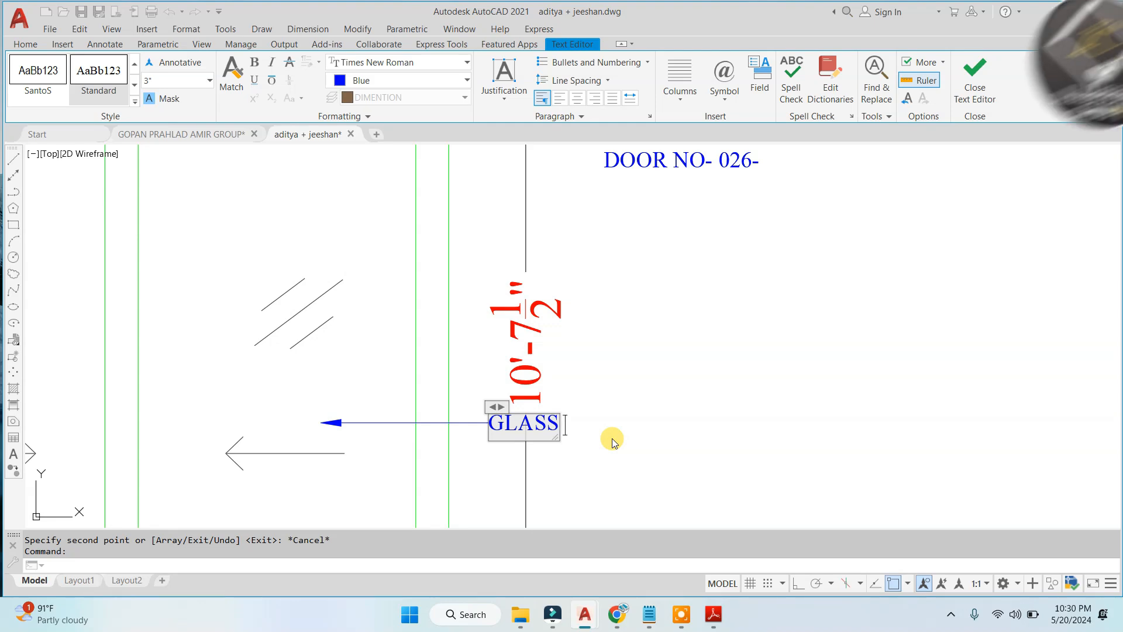
click(614, 432)
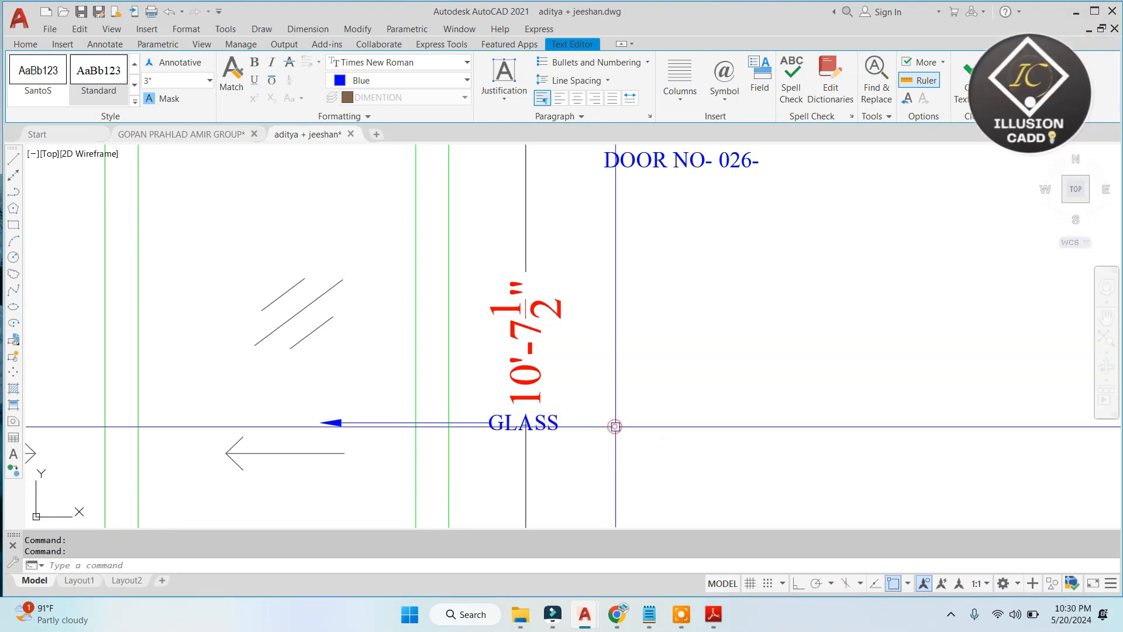
key(Escape)
Step: Copy the complete W1 plan and annotated sliding elevation three times in a row across the sheet beneath the D2 door details
scroll(584, 325, down, 3)
scroll(585, 263, up, 2)
scroll(487, 247, down, 4)
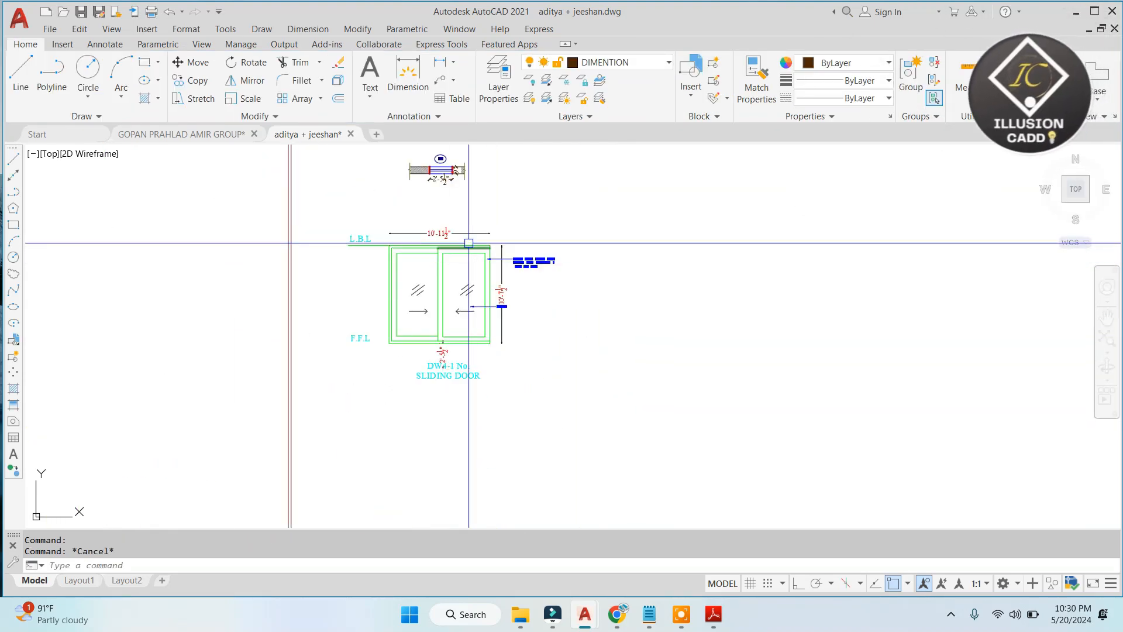
scroll(462, 244, up, 2)
scroll(474, 228, down, 2)
click(529, 210)
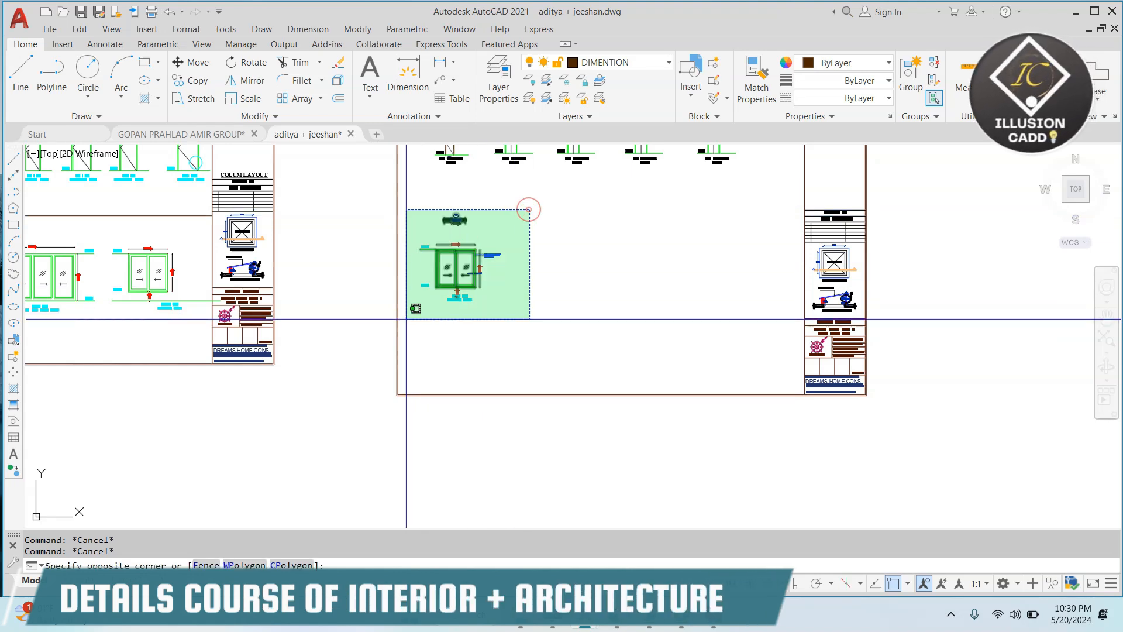
click(406, 318)
scroll(470, 245, up, 4)
text(co)
key(space)
scroll(469, 252, down, 2)
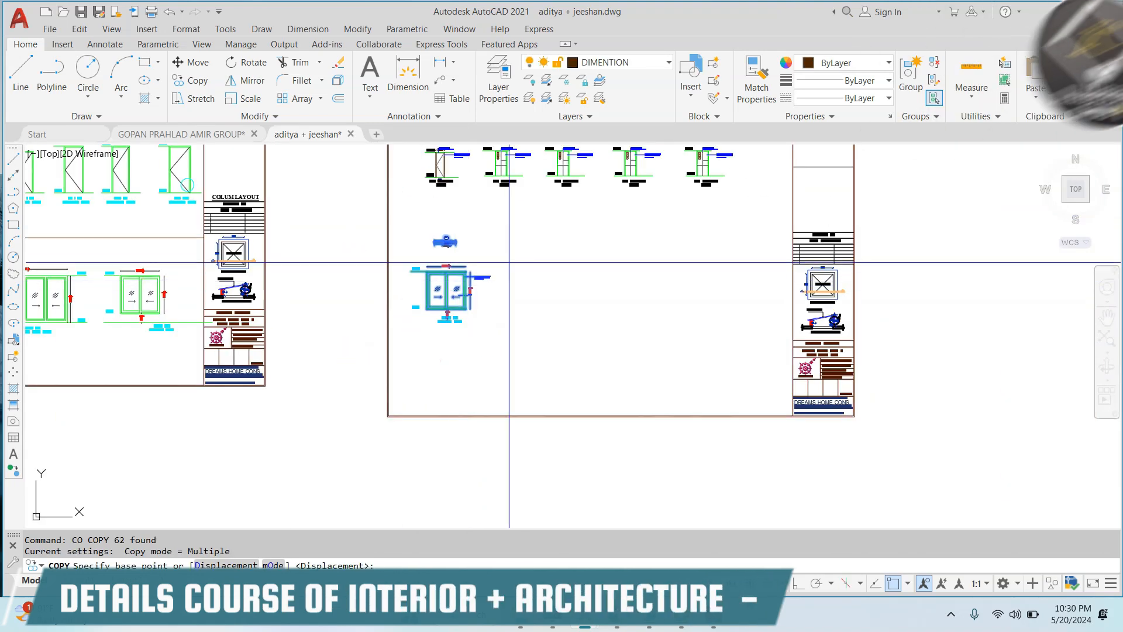
middle_drag(509, 290, 411, 368)
click(433, 368)
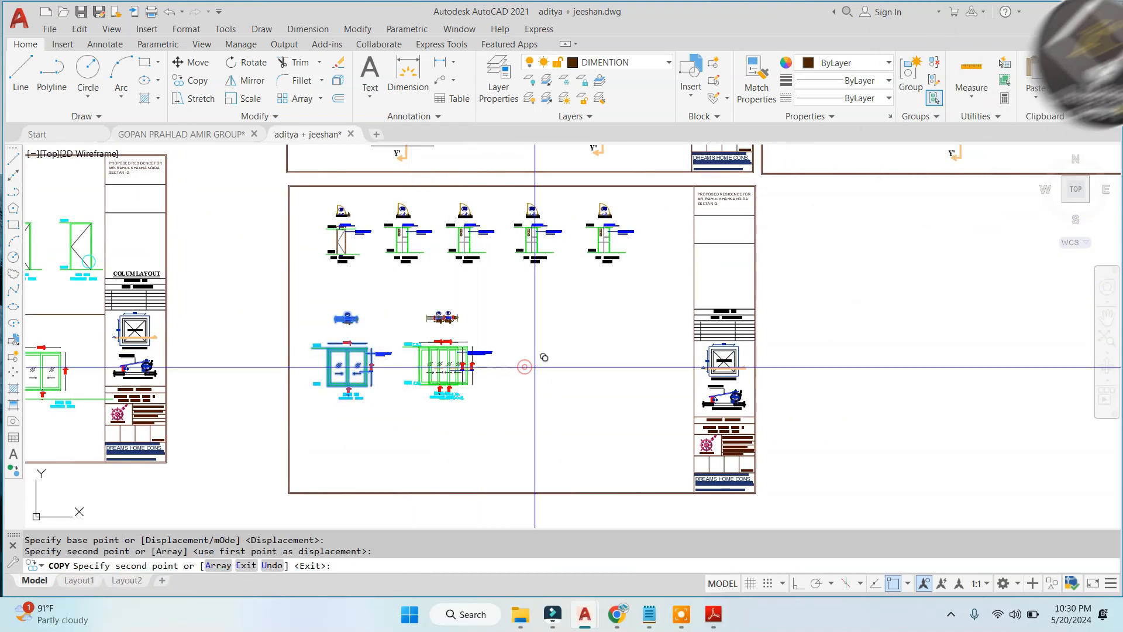
click(524, 367)
click(606, 368)
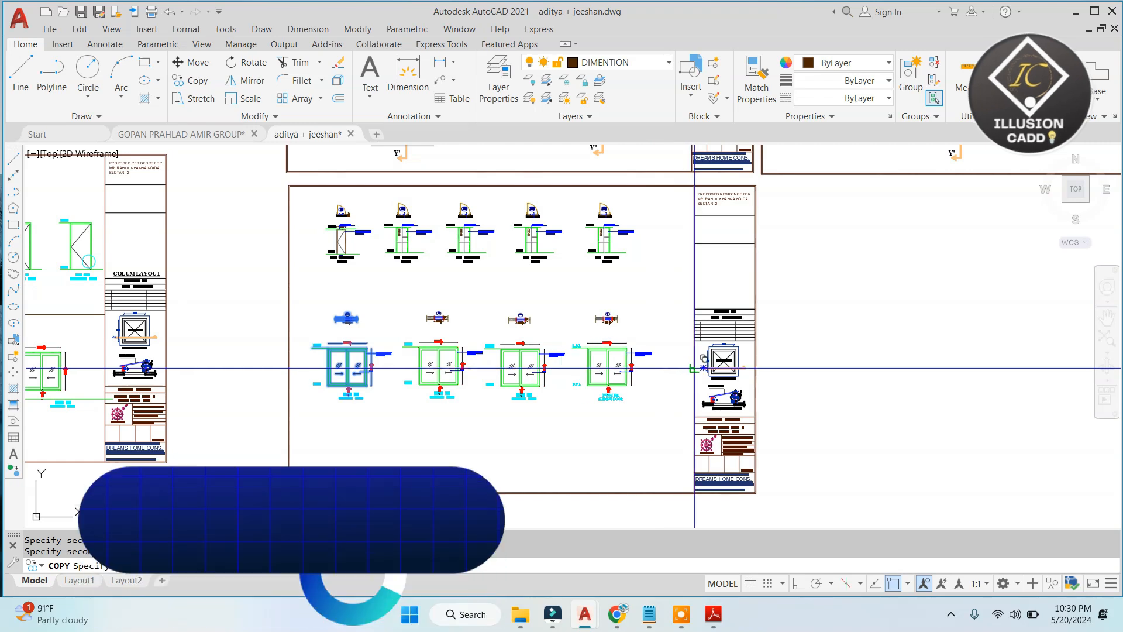
key(Escape)
Step: Examine the door and window details on the sheet and the door and window tags on the ground and first floor plans
middle_drag(345, 305, 647, 307)
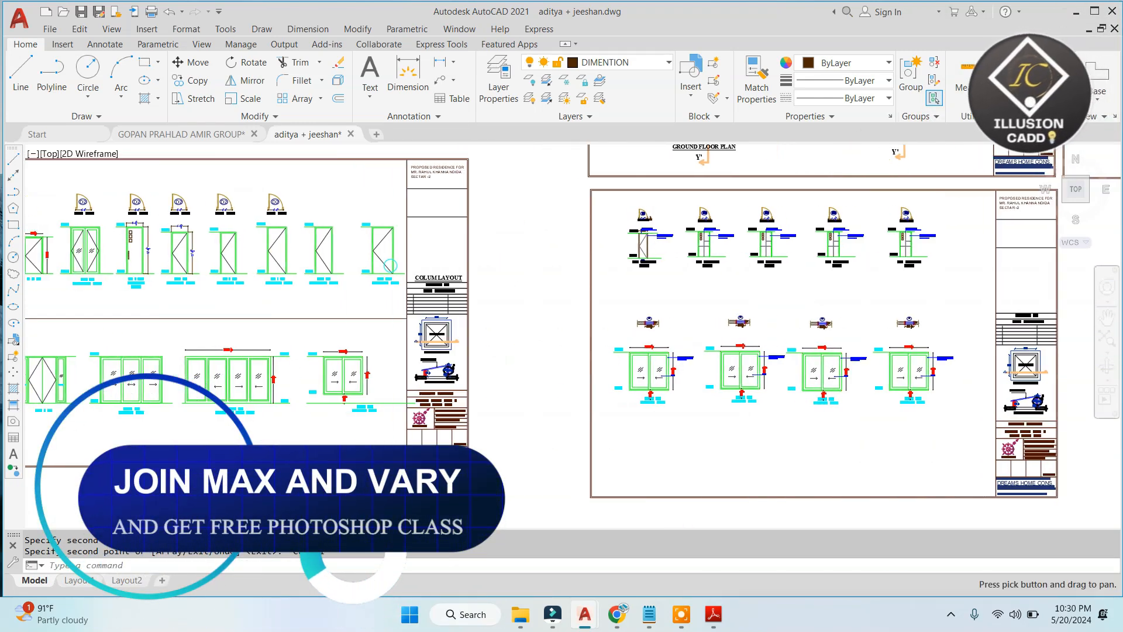
middle_drag(513, 317, 357, 325)
scroll(402, 252, up, 5)
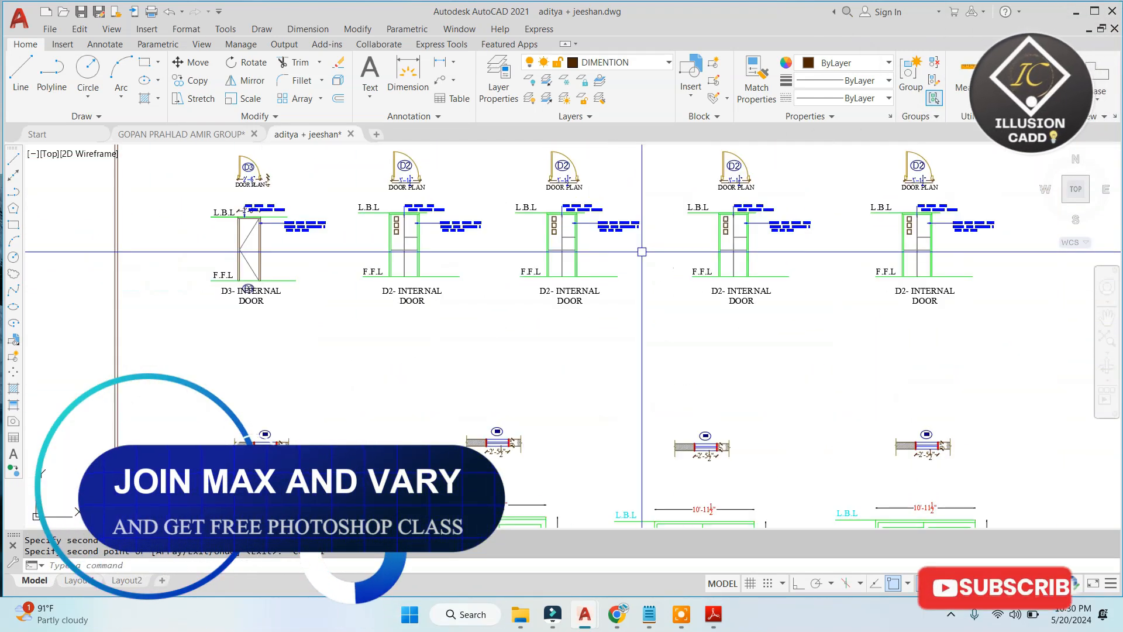
scroll(384, 256, up, 3)
scroll(383, 255, up, 2)
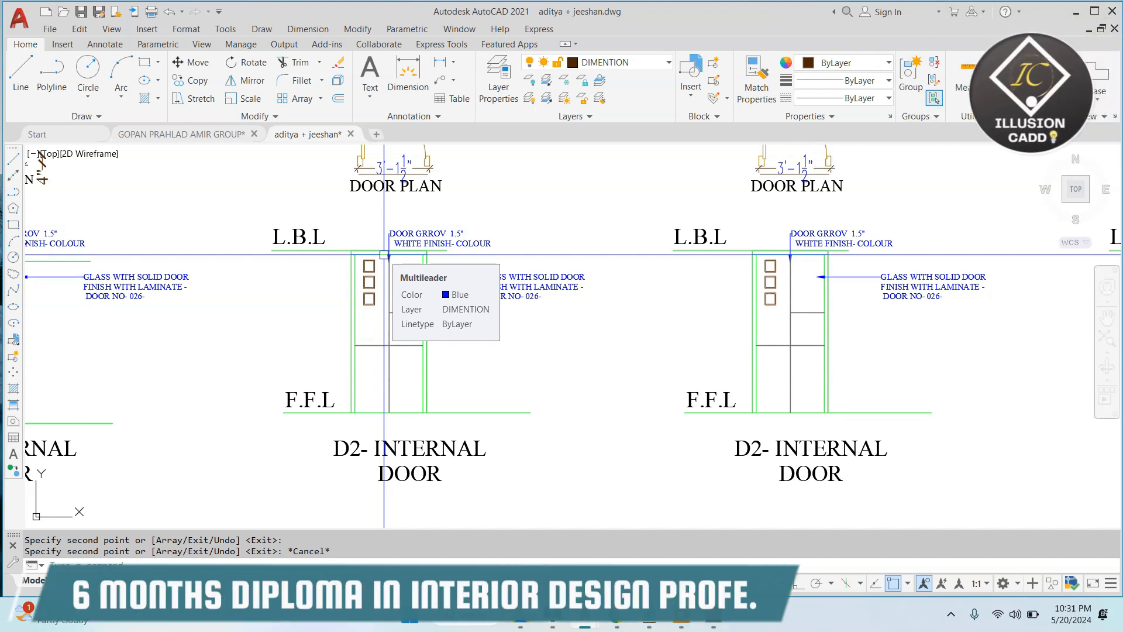
mouse_move(552, 621)
scroll(552, 211, down, 5)
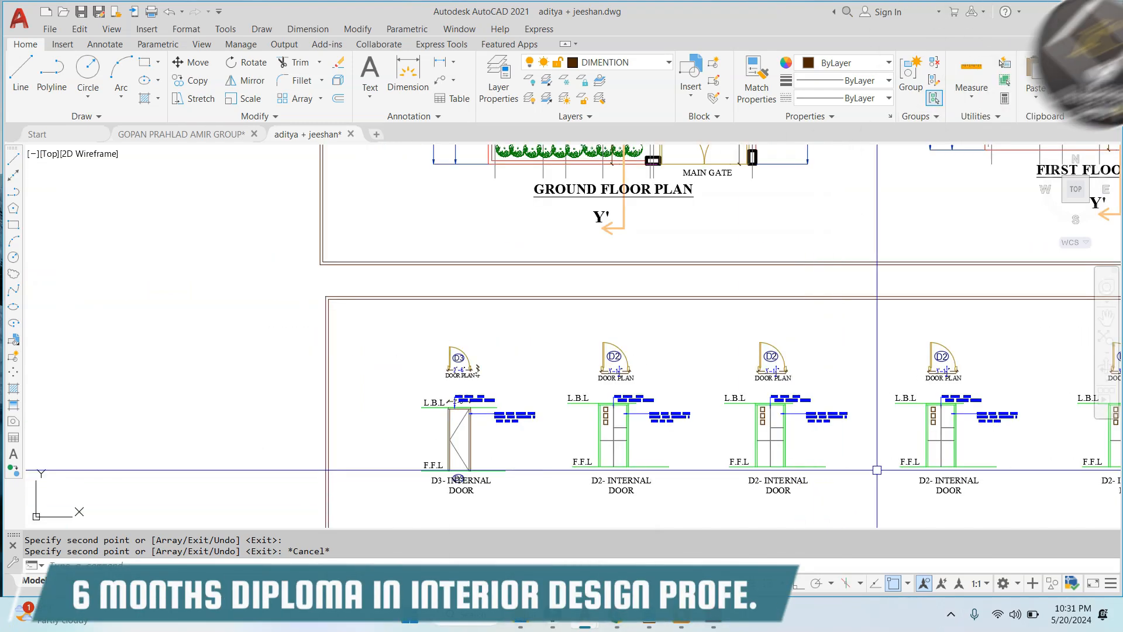
scroll(552, 211, up, 6)
scroll(552, 211, down, 5)
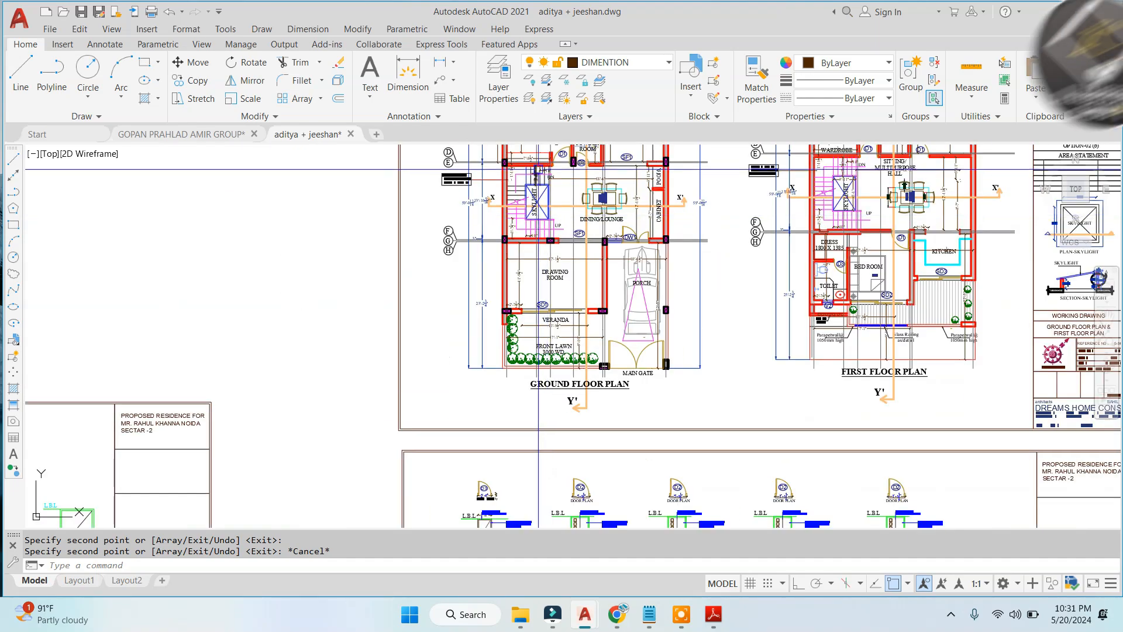
scroll(515, 269, up, 6)
scroll(515, 269, down, 2)
scroll(515, 269, up, 3)
scroll(516, 269, down, 6)
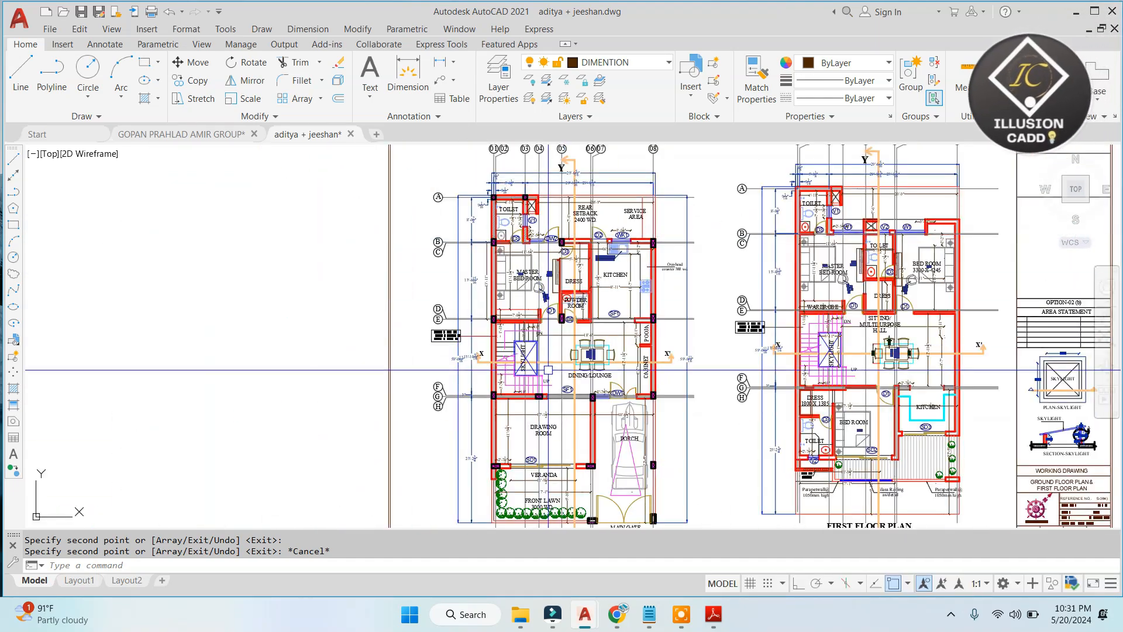
scroll(453, 206, up, 6)
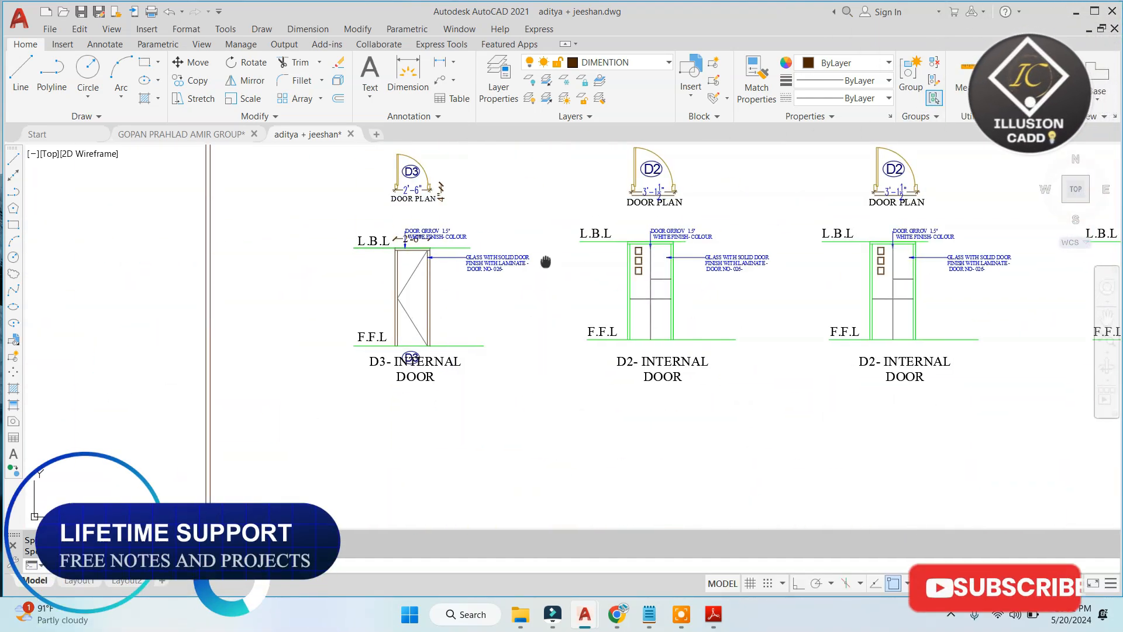
scroll(576, 292, up, 4)
scroll(558, 291, down, 3)
scroll(569, 282, up, 1)
middle_drag(569, 283, 527, 333)
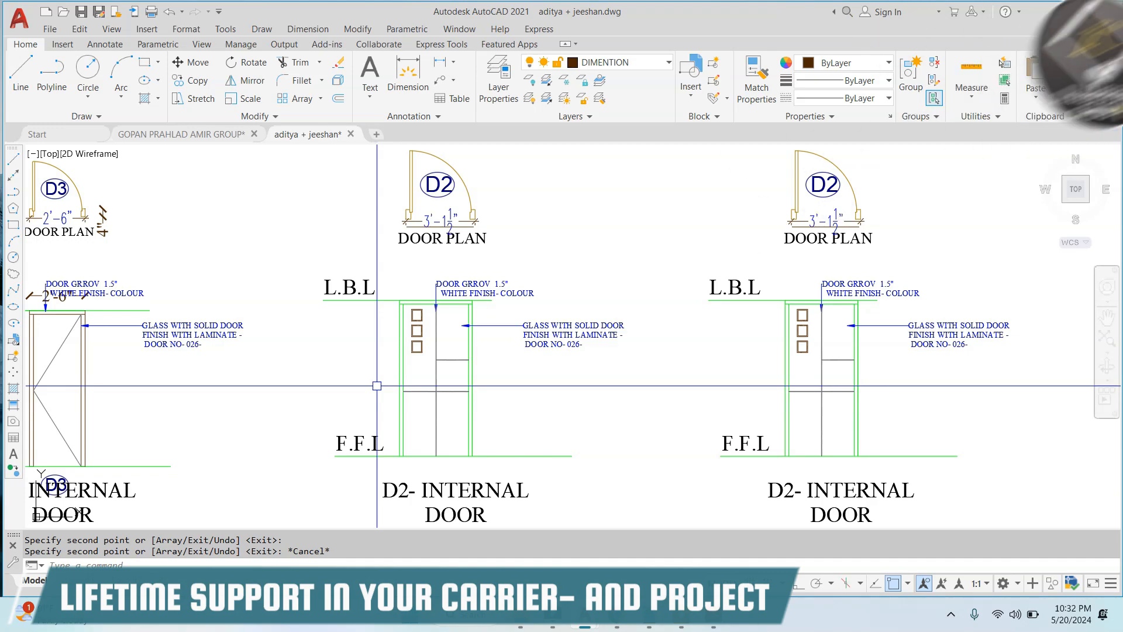
Step: Compare the floor plan door tags with the D3 and D2 internal door elevations and their finish notes
scroll(504, 319, down, 4)
scroll(564, 363, up, 2)
mouse_move(564, 363)
middle_down()
mouse_move(529, 362)
mouse_move(464, 423)
middle_up()
scroll(559, 351, down, 1)
scroll(444, 351, up, 6)
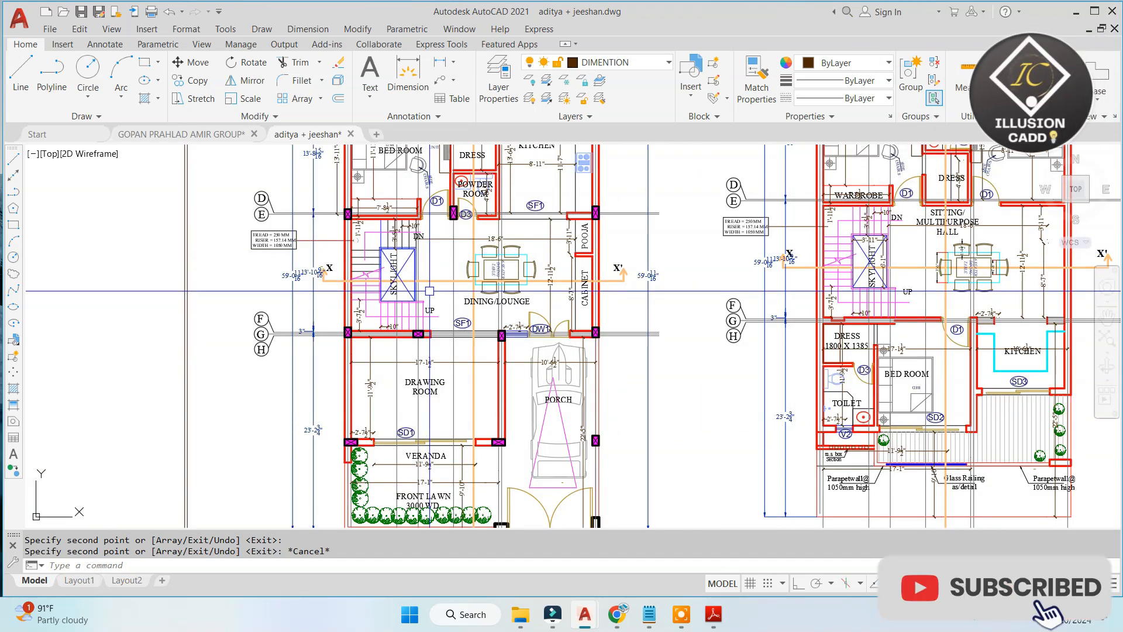
scroll(429, 291, down, 8)
scroll(486, 317, up, 12)
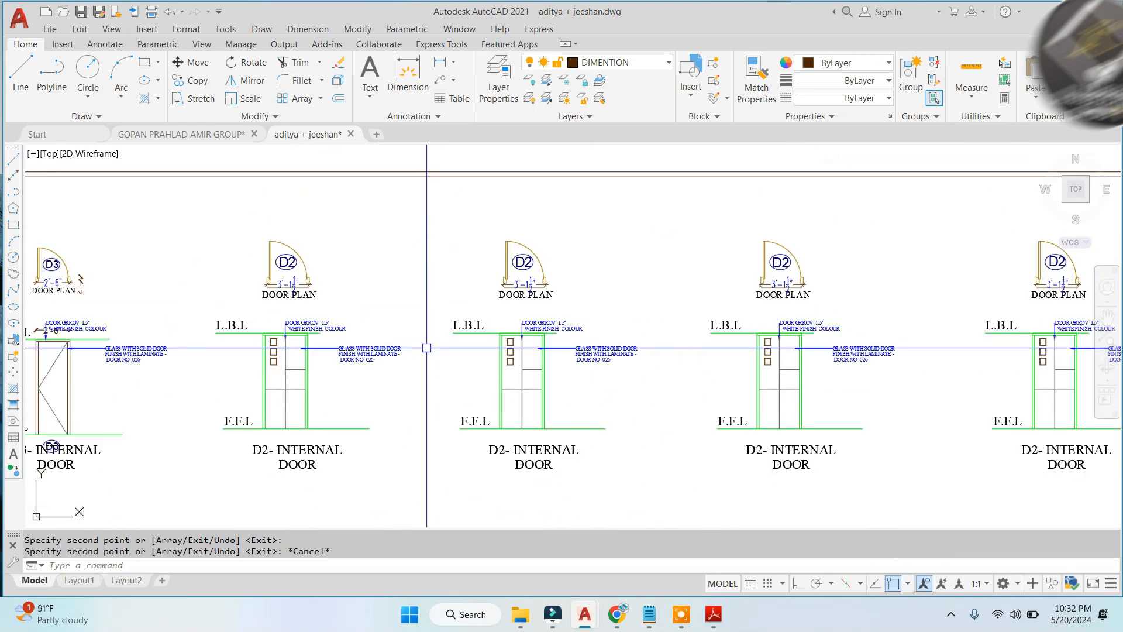
scroll(486, 317, down, 2)
scroll(487, 391, up, 2)
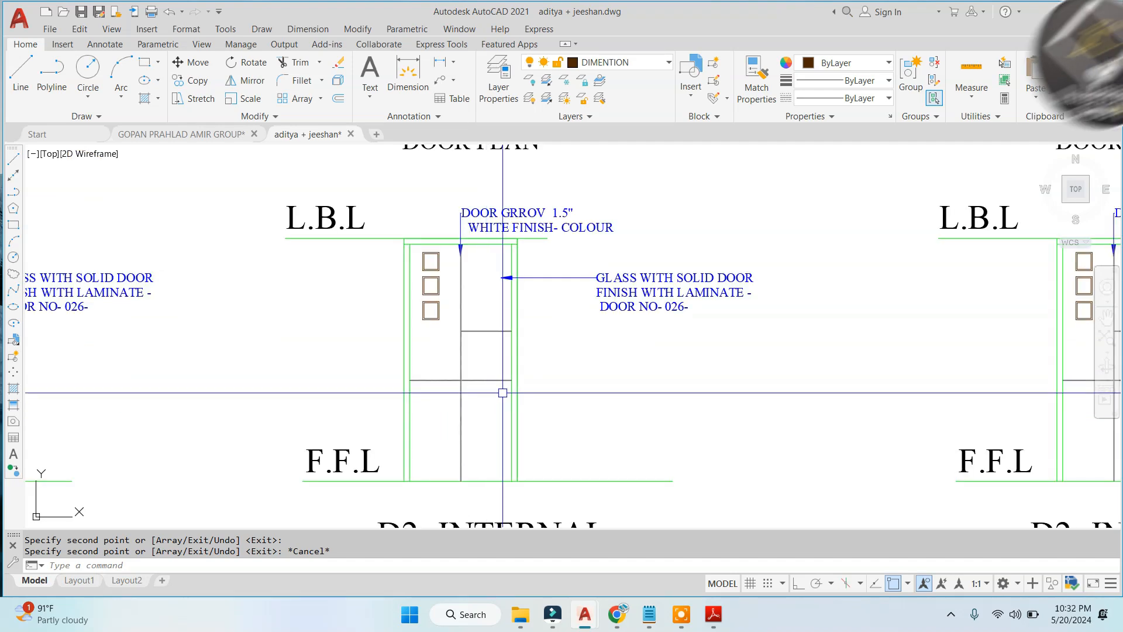
middle_drag(501, 387, 453, 357)
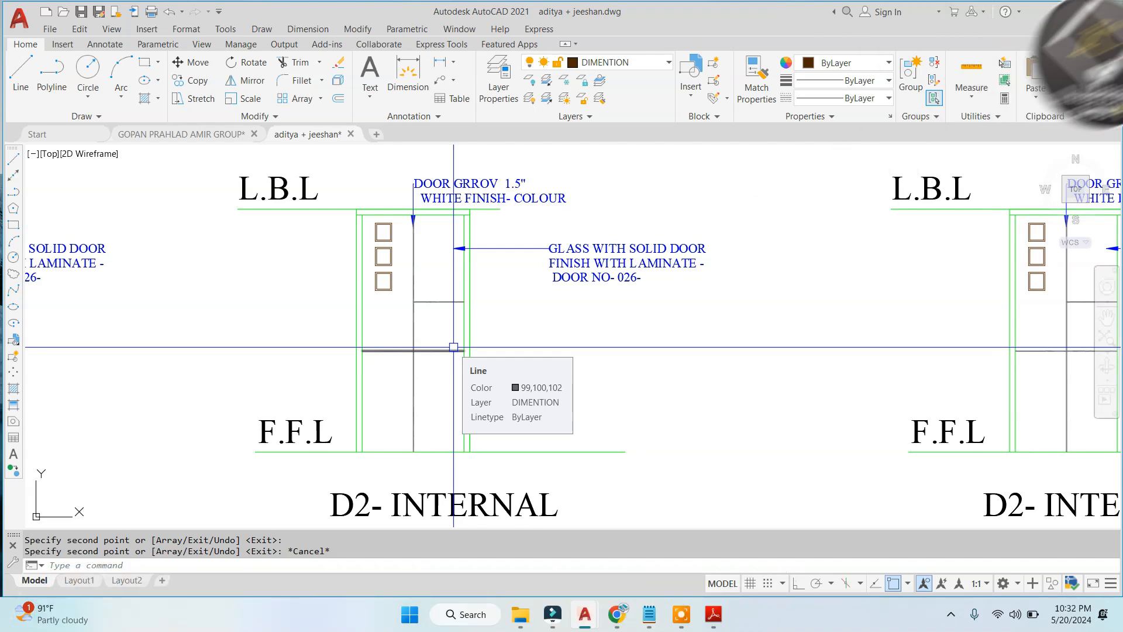
scroll(454, 346, down, 6)
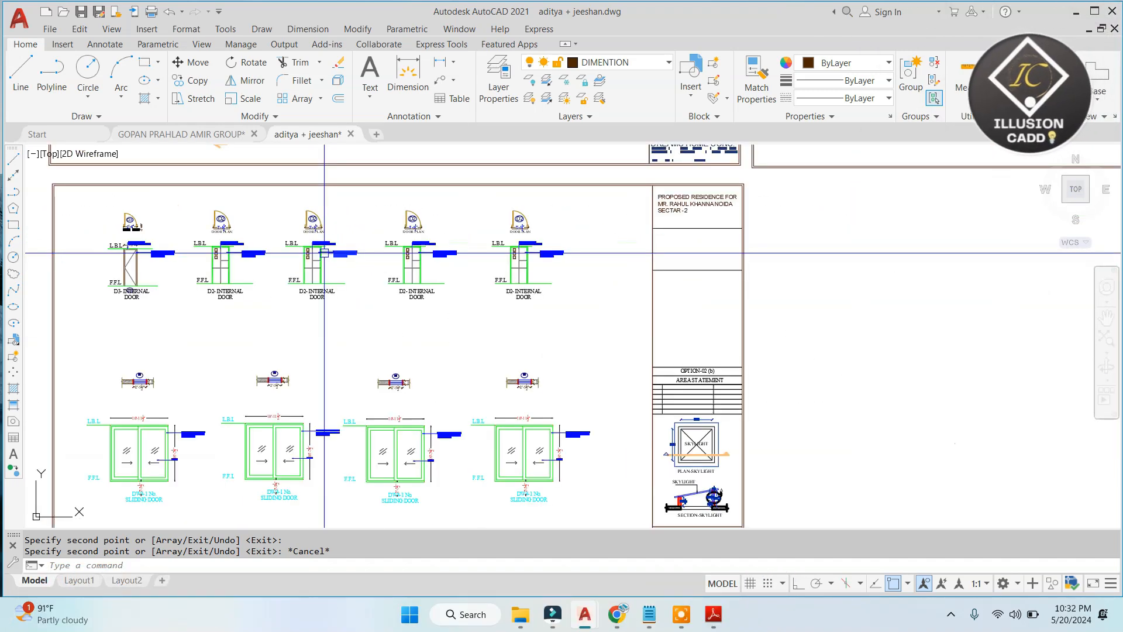
scroll(422, 264, down, 4)
scroll(515, 287, up, 2)
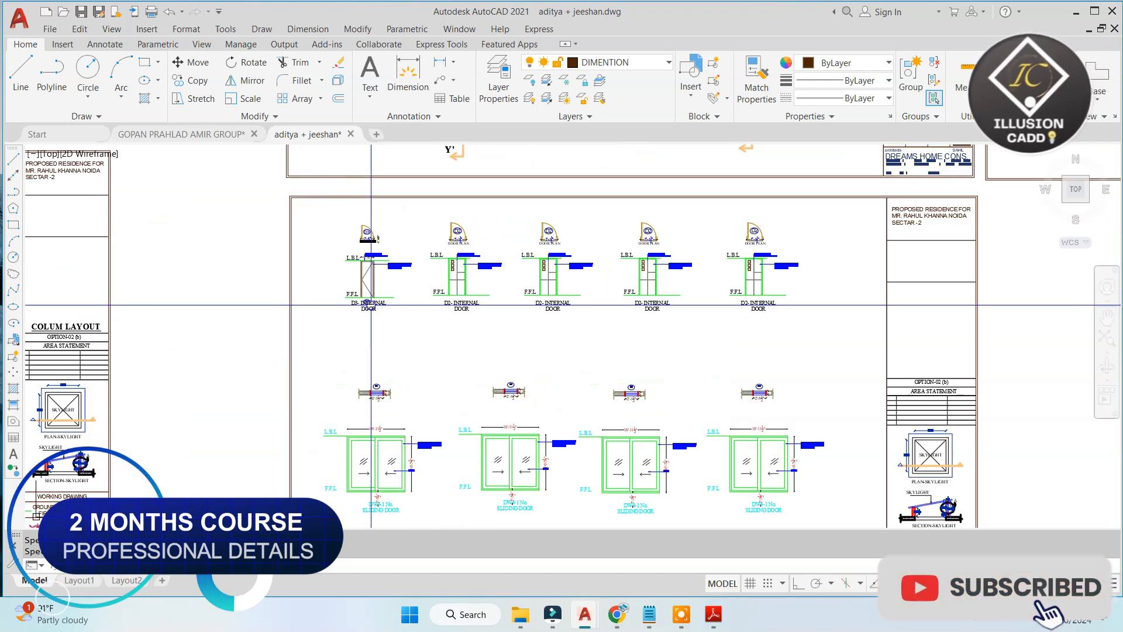
scroll(526, 290, up, 4)
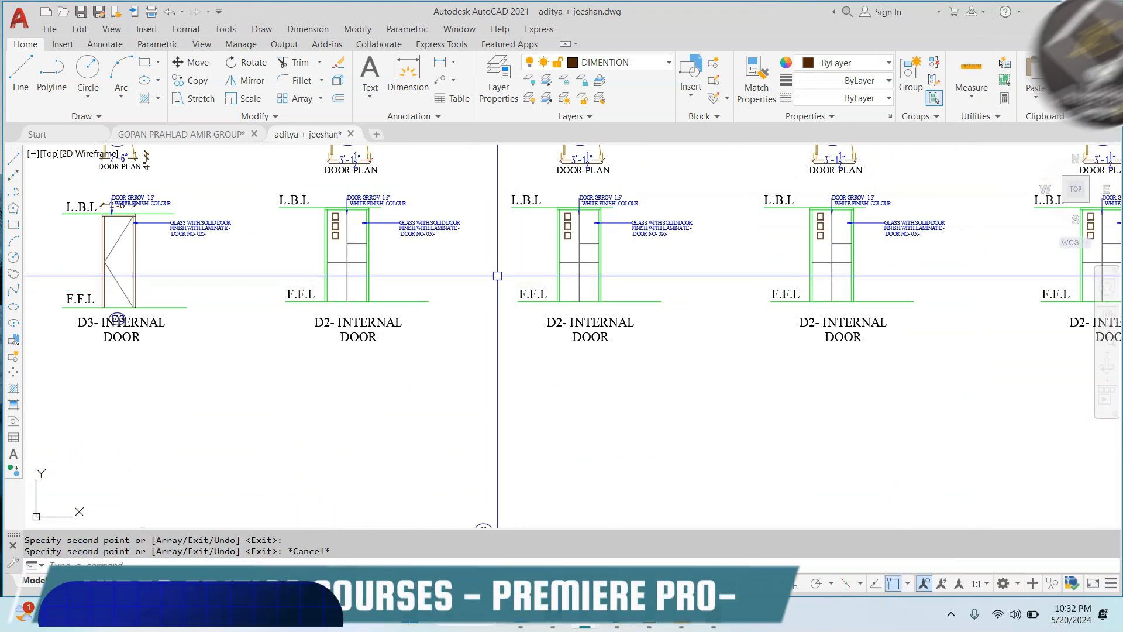
scroll(591, 301, up, 5)
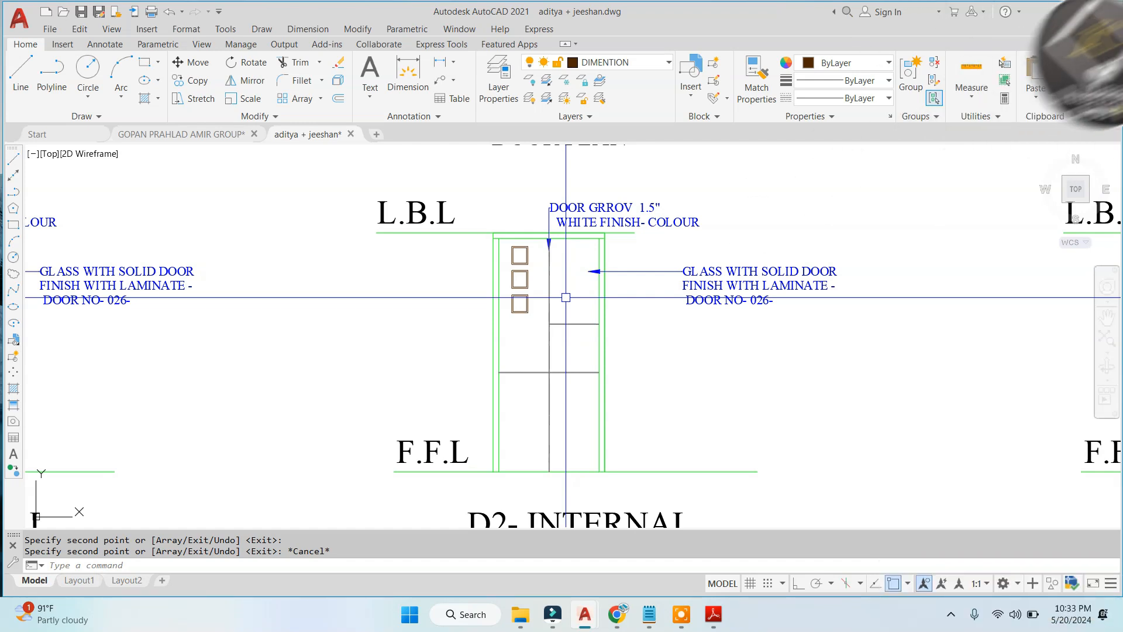
scroll(566, 297, down, 2)
click(684, 613)
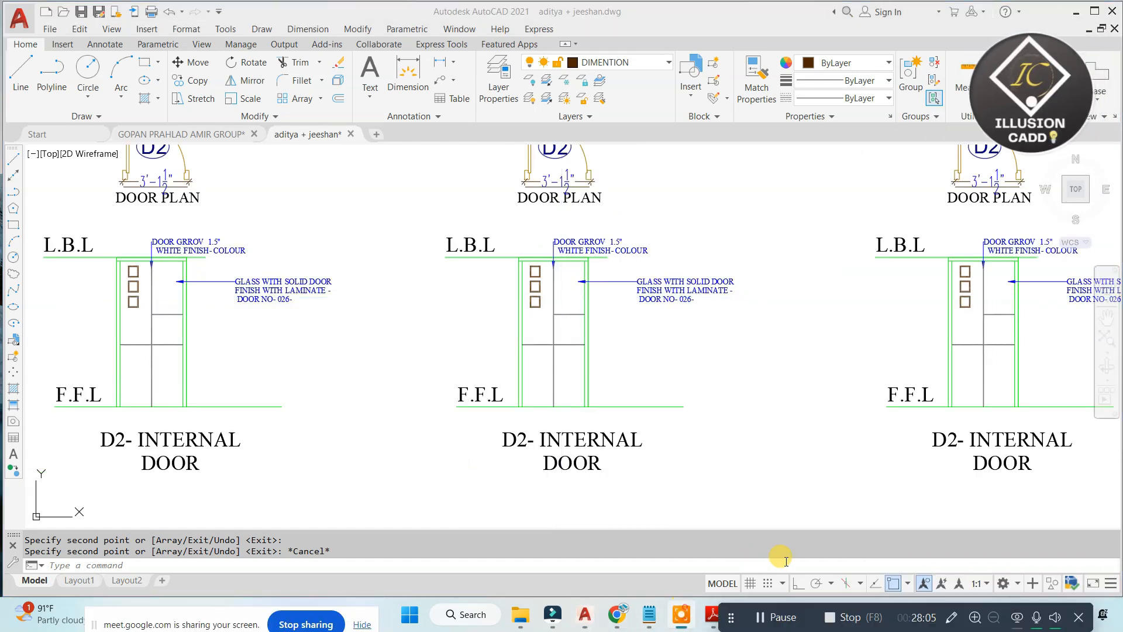
click(951, 616)
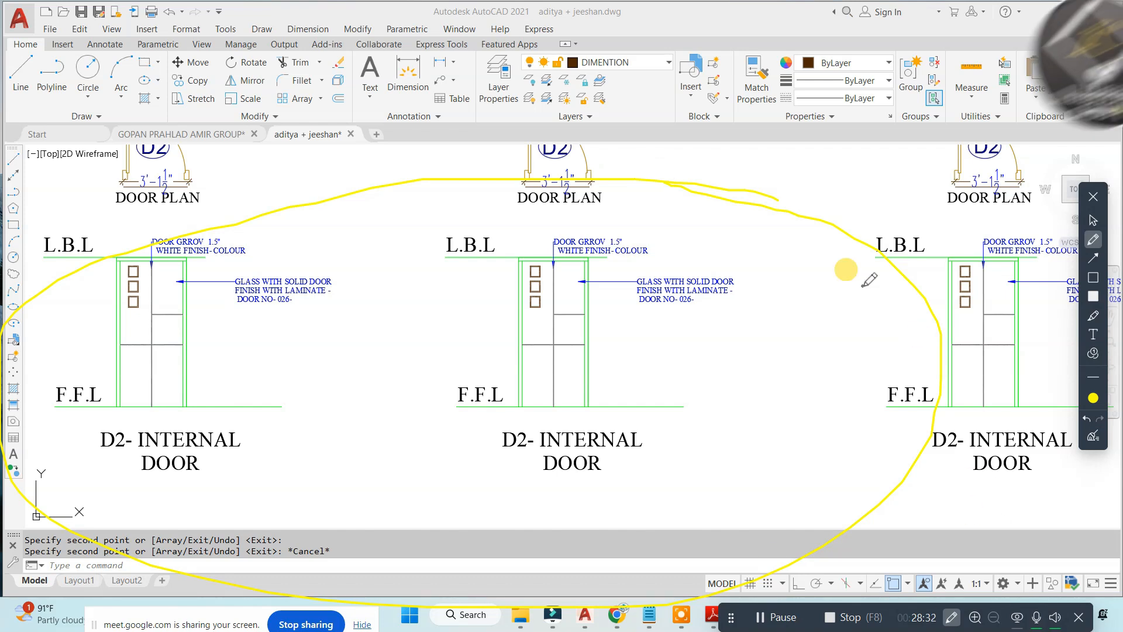
mouse_move(672, 209)
mouse_down()
mouse_move(376, 489)
mouse_move(475, 182)
mouse_up()
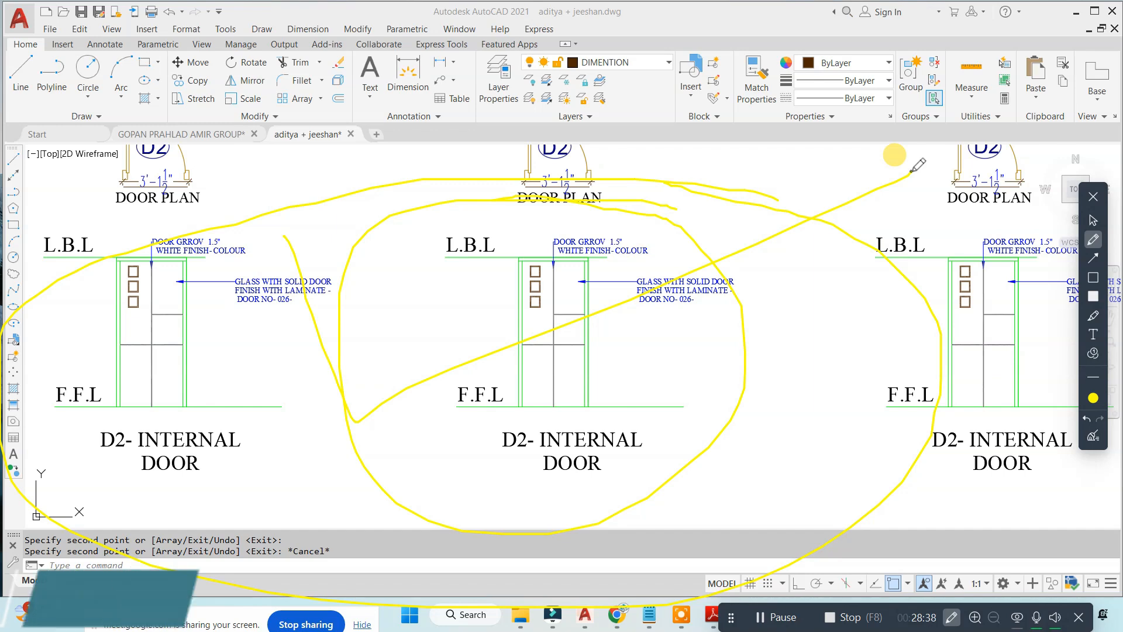
click(1101, 436)
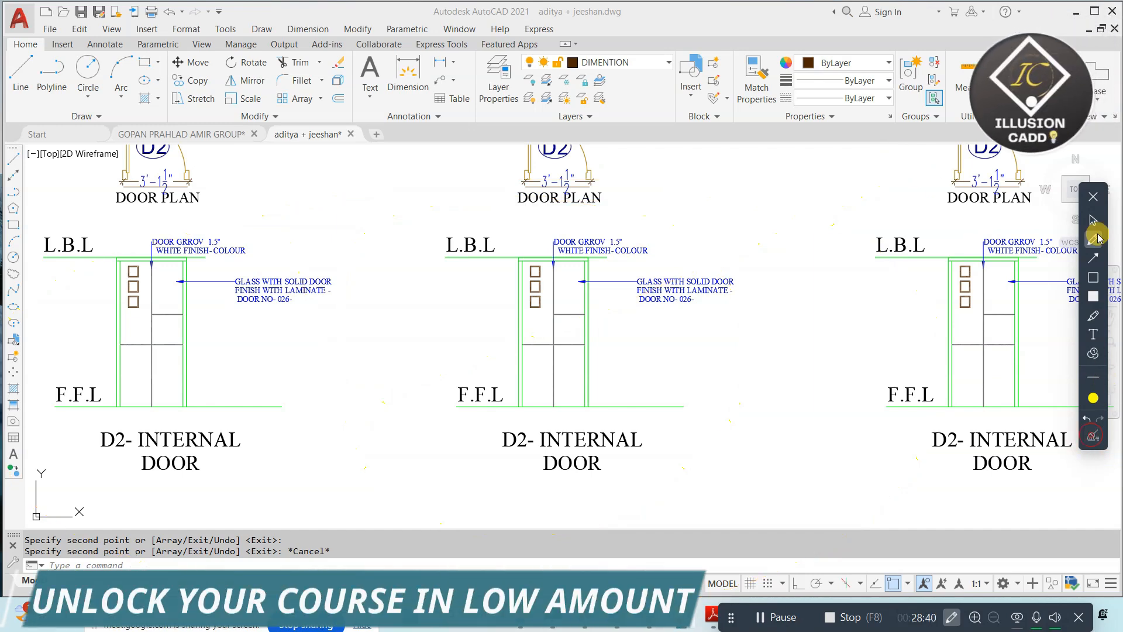
click(1093, 198)
Step: Review the layout of the door and window rows on the detail sheet beside the neighbouring drawing sheets
scroll(538, 299, down, 6)
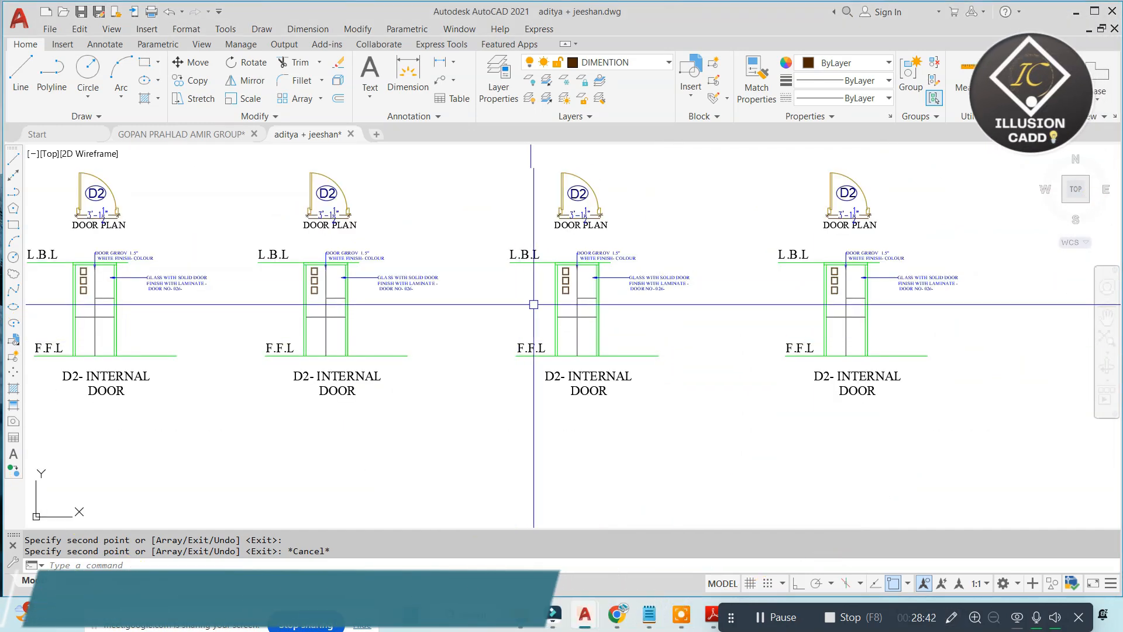
middle_drag(465, 369, 576, 352)
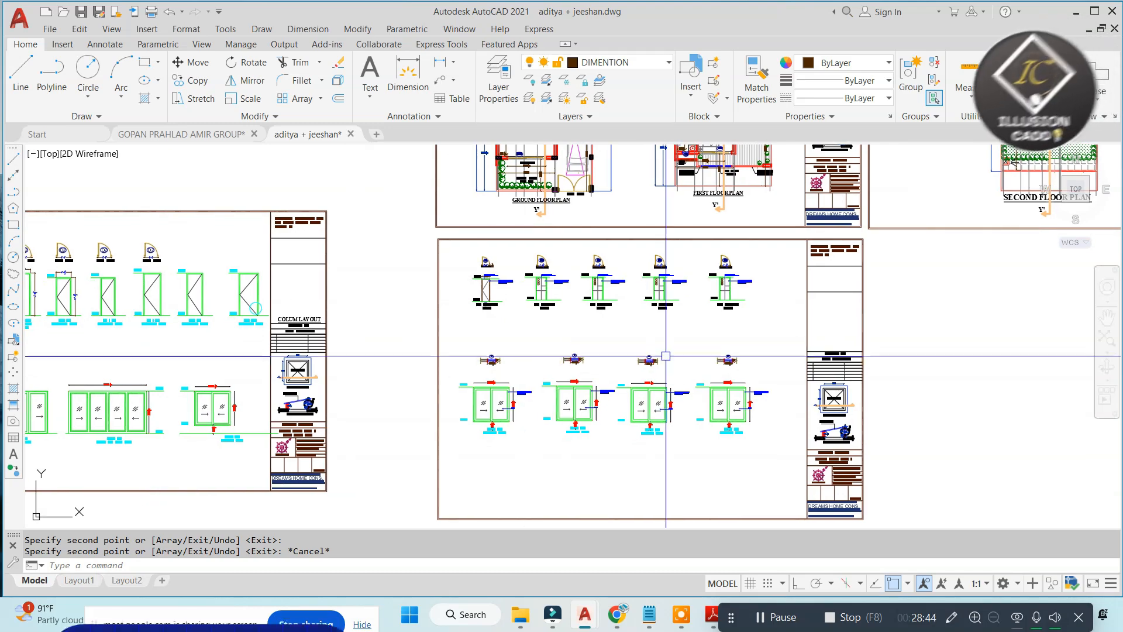
mouse_move(516, 276)
middle_down()
mouse_move(399, 258)
mouse_move(446, 263)
mouse_move(431, 245)
middle_up()
scroll(399, 257, up, 2)
scroll(419, 303, down, 4)
scroll(385, 290, up, 5)
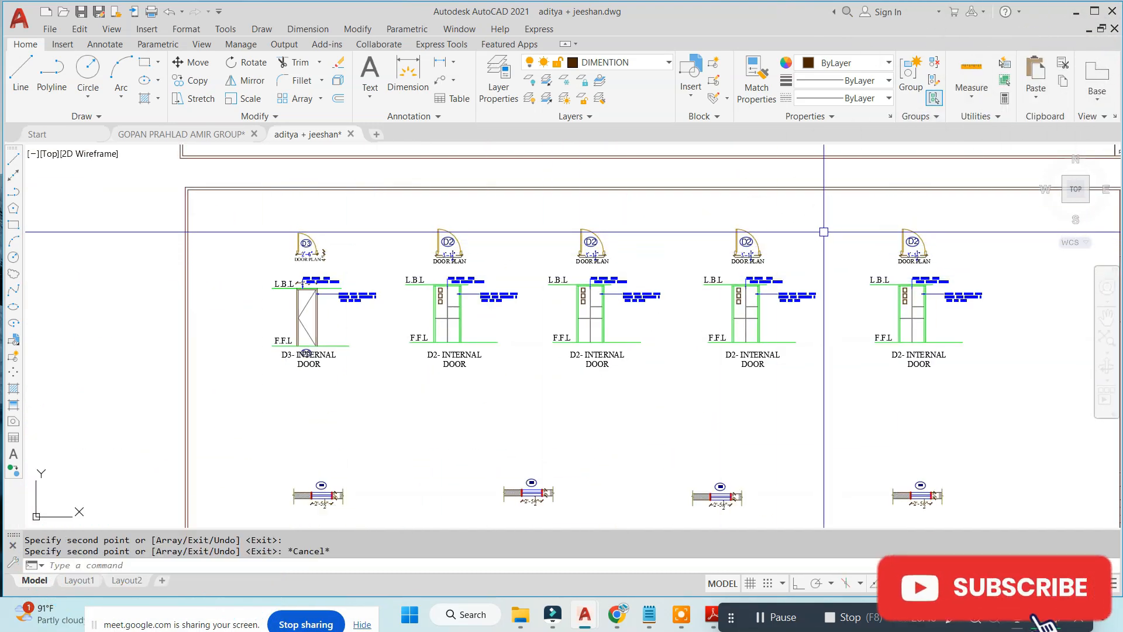
scroll(542, 212, down, 3)
middle_drag(645, 259, 508, 364)
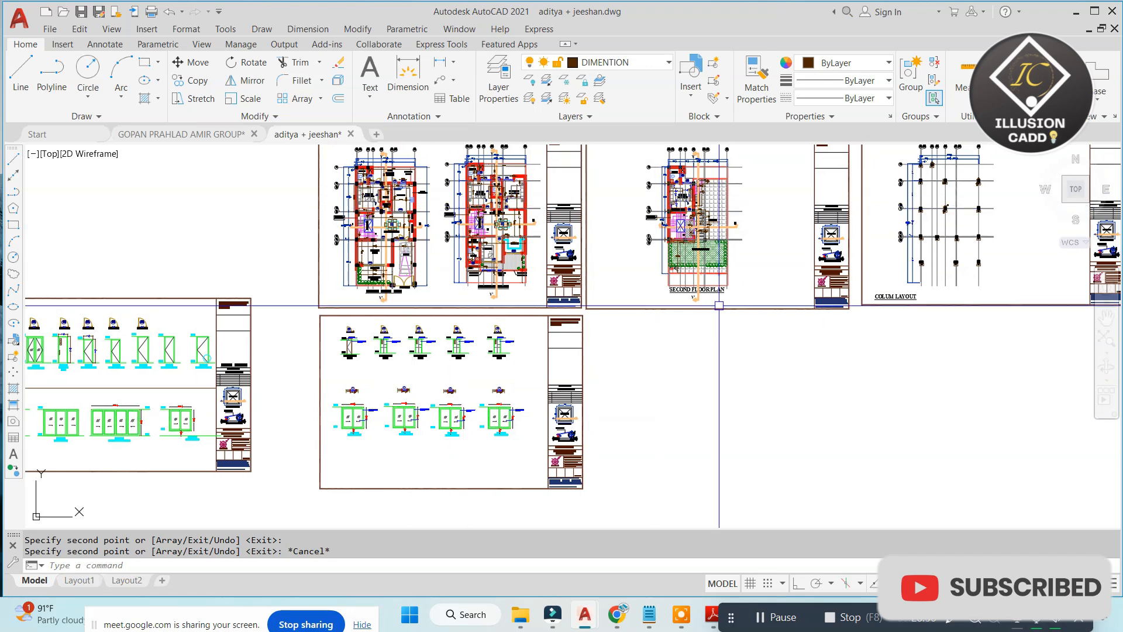
Step: Erase the entire old door and window elevation sheet, including its frame and title block, beside the new detail sheet
middle_drag(391, 381, 604, 281)
click(464, 185)
click(114, 407)
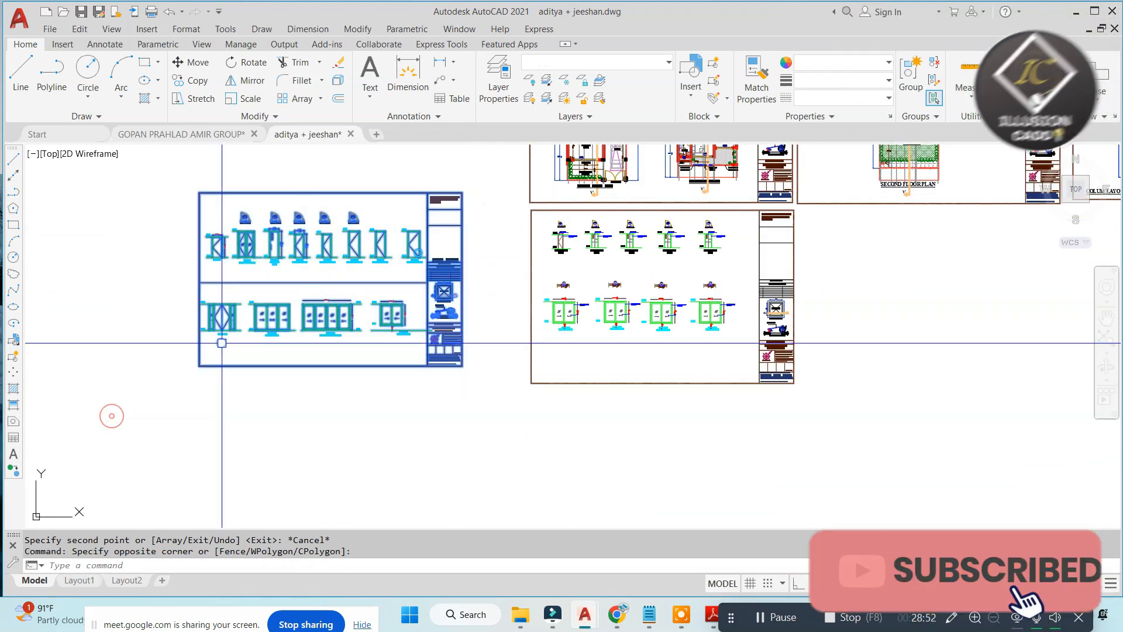
right_click(225, 343)
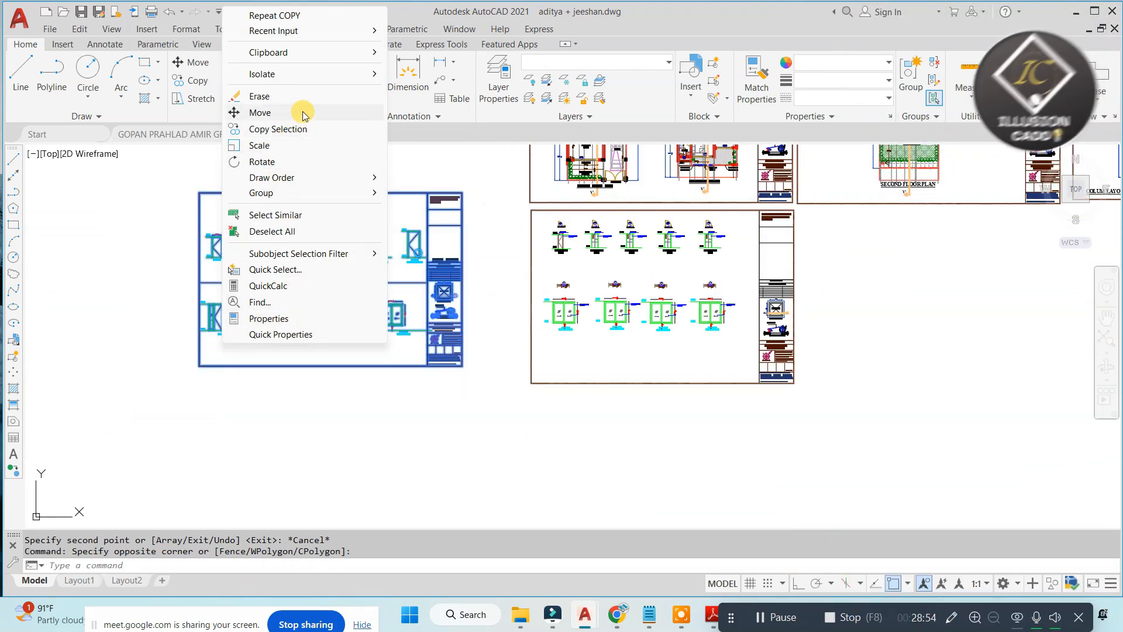
click(320, 103)
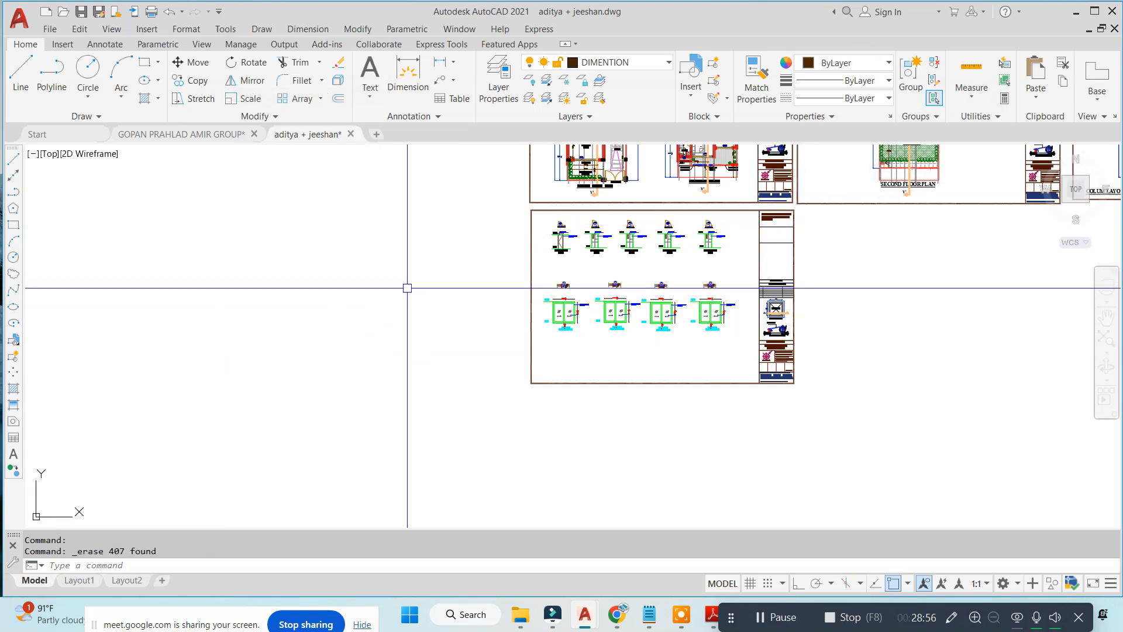
Step: Switch to File Explorer and go back from the Catalouge- materials folder to the CaddCom -Lab folder
scroll(792, 240, up, 4)
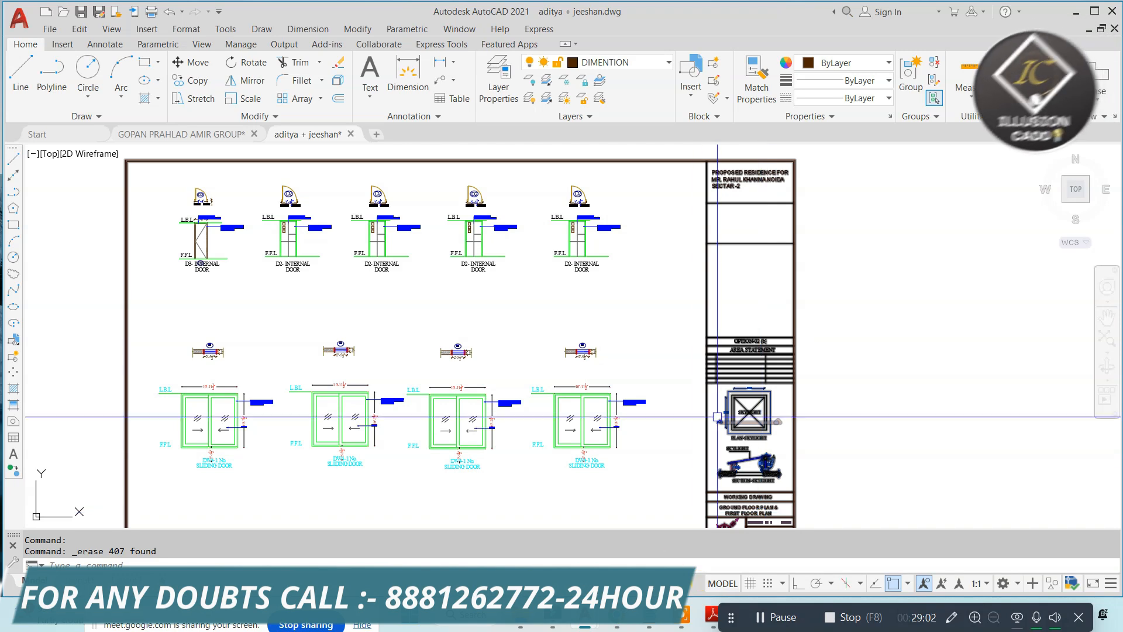
scroll(677, 209, up, 5)
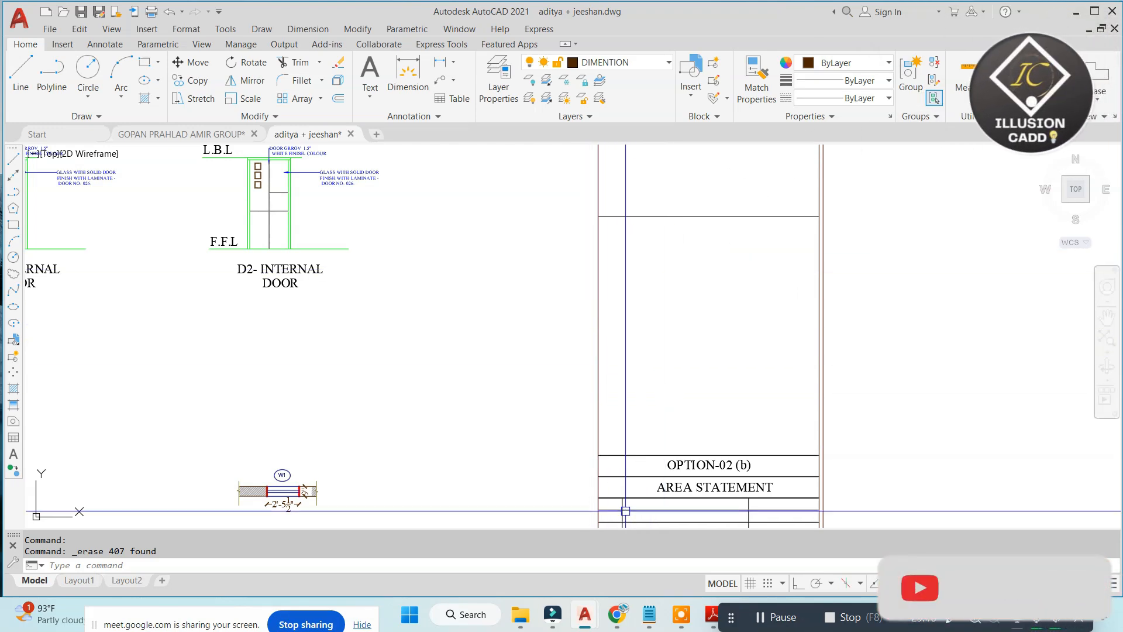
click(508, 613)
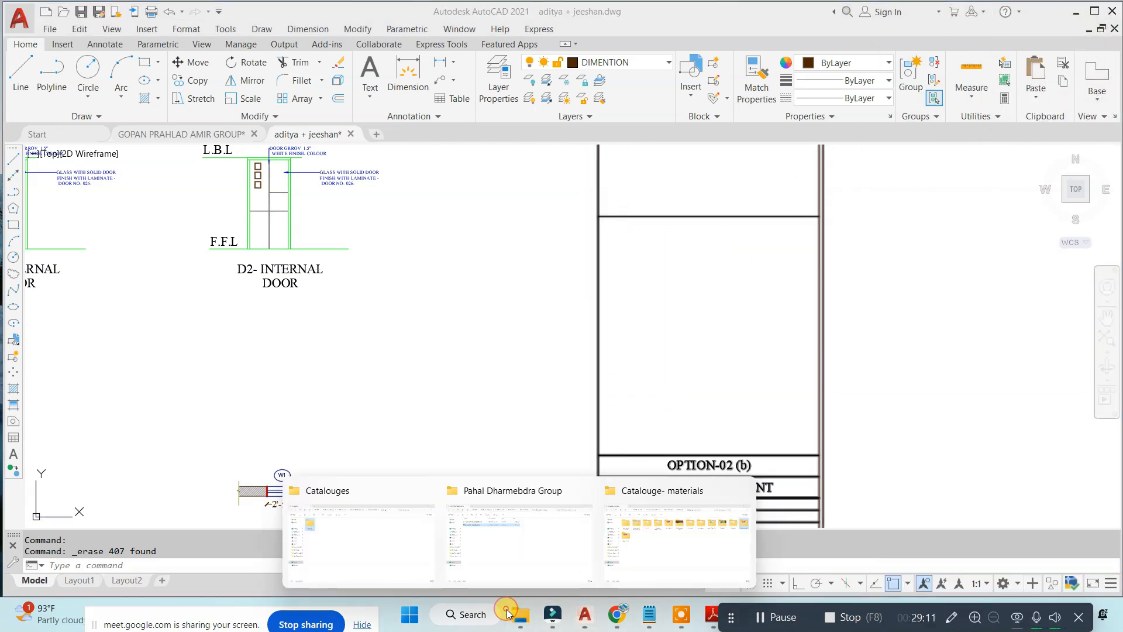
click(654, 547)
click(23, 44)
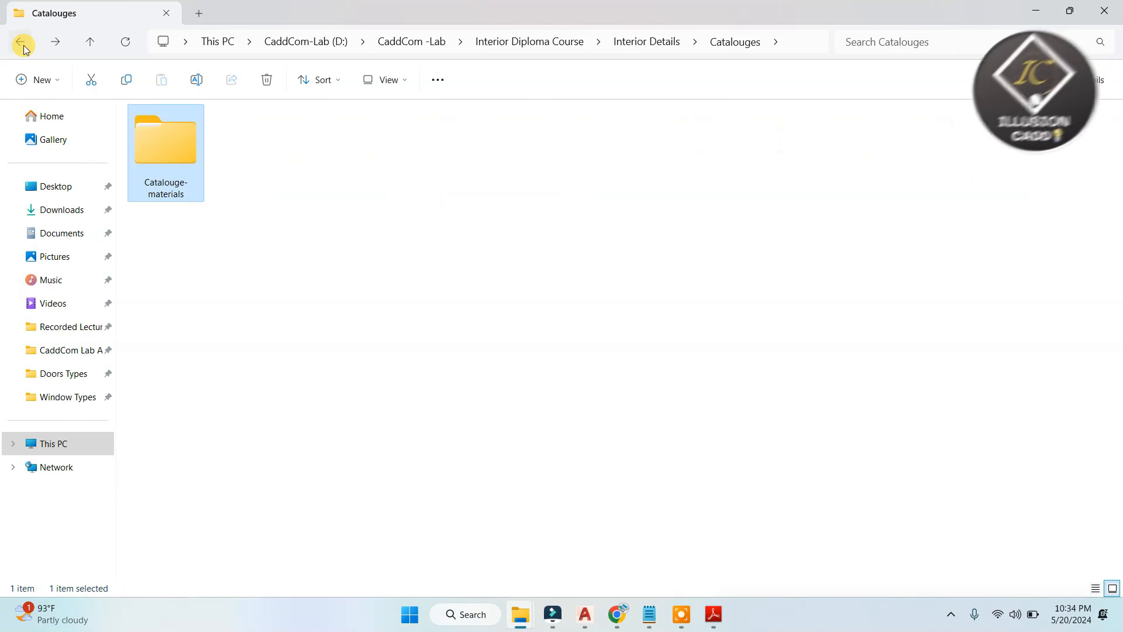
click(22, 43)
click(22, 44)
click(22, 44)
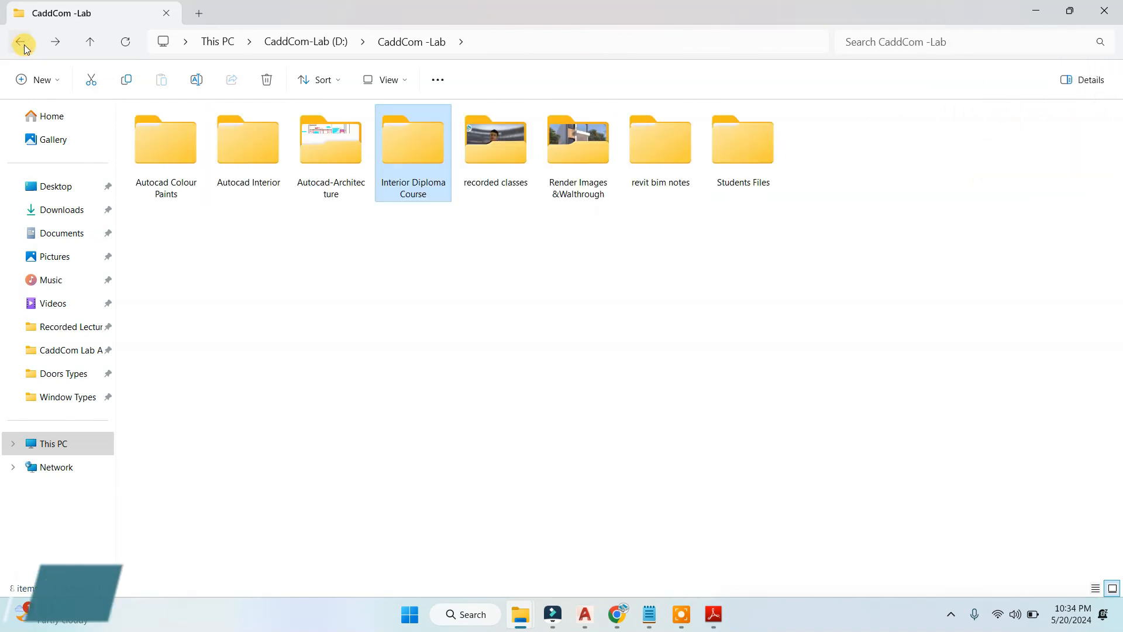
Step: Open the drafting symbols drawing from Autocad-Architecture, Drafting Details, Interior Details, Drafting Syambols
double_click(314, 120)
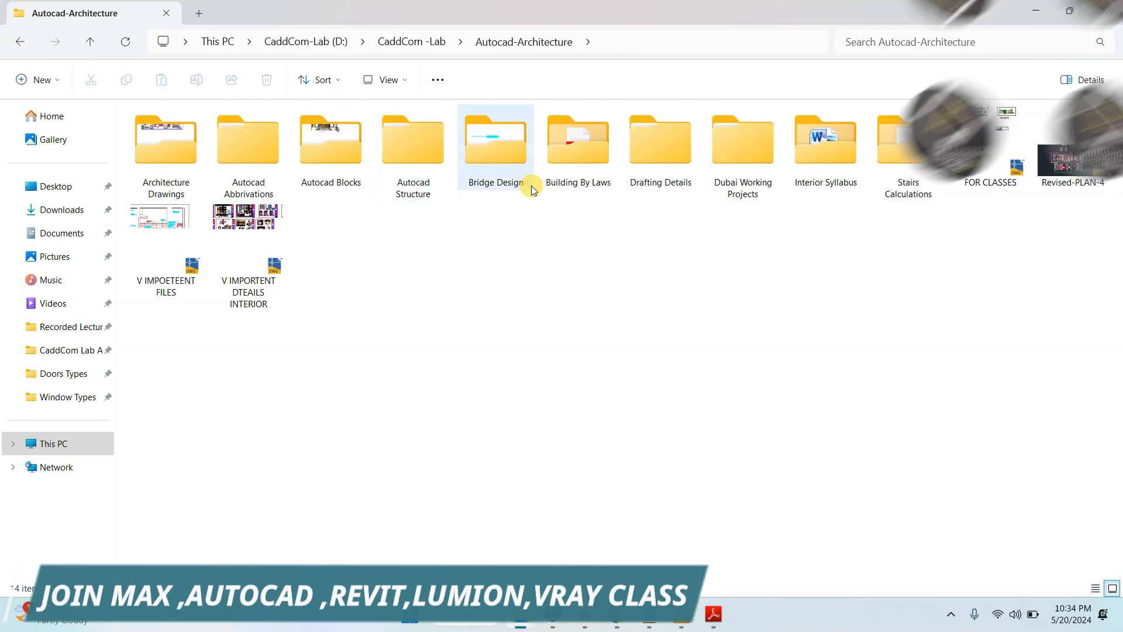
double_click(670, 153)
double_click(209, 136)
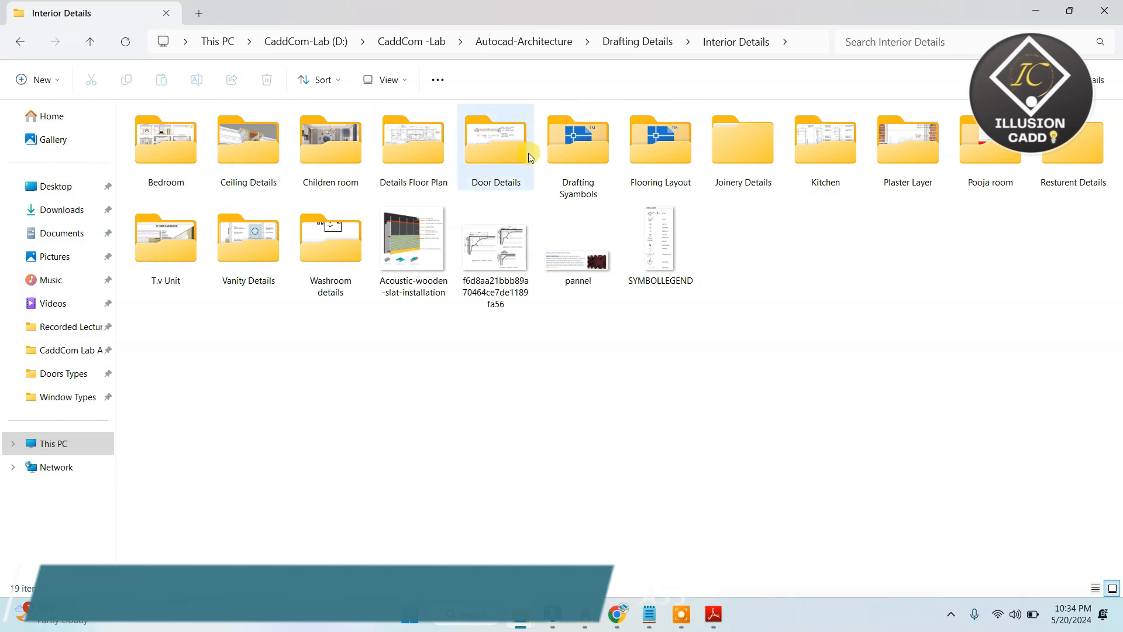
double_click(579, 151)
double_click(240, 120)
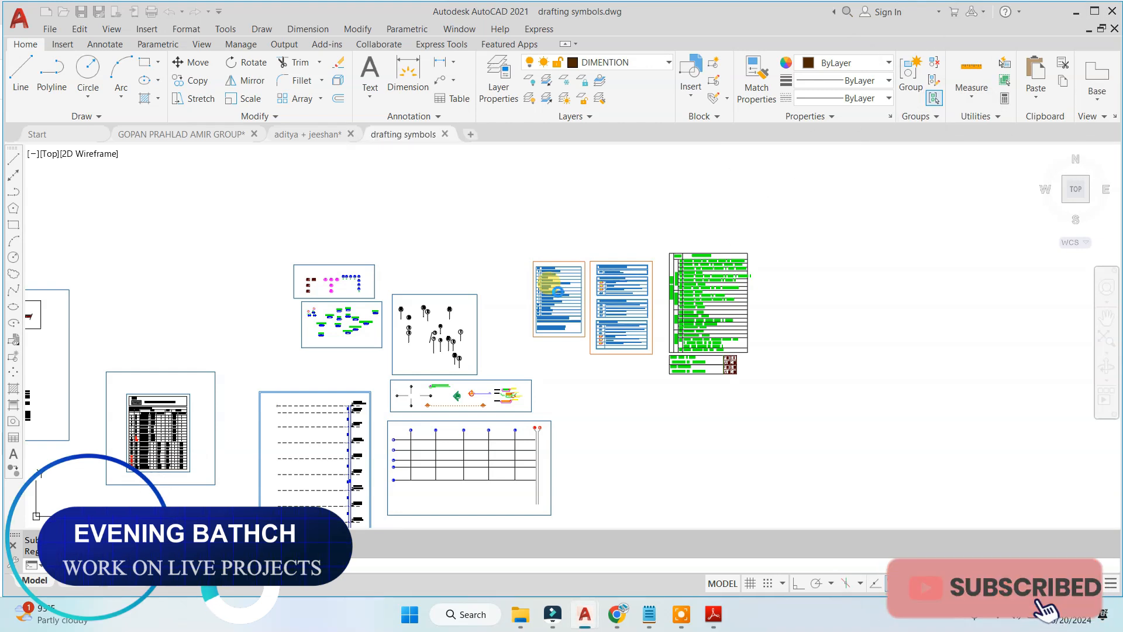
Step: Read the Schedule of Openings table for door and window types, overall sizes, sill heights and lintel heights
scroll(558, 291, down, 1)
scroll(207, 402, up, 3)
scroll(566, 280, up, 3)
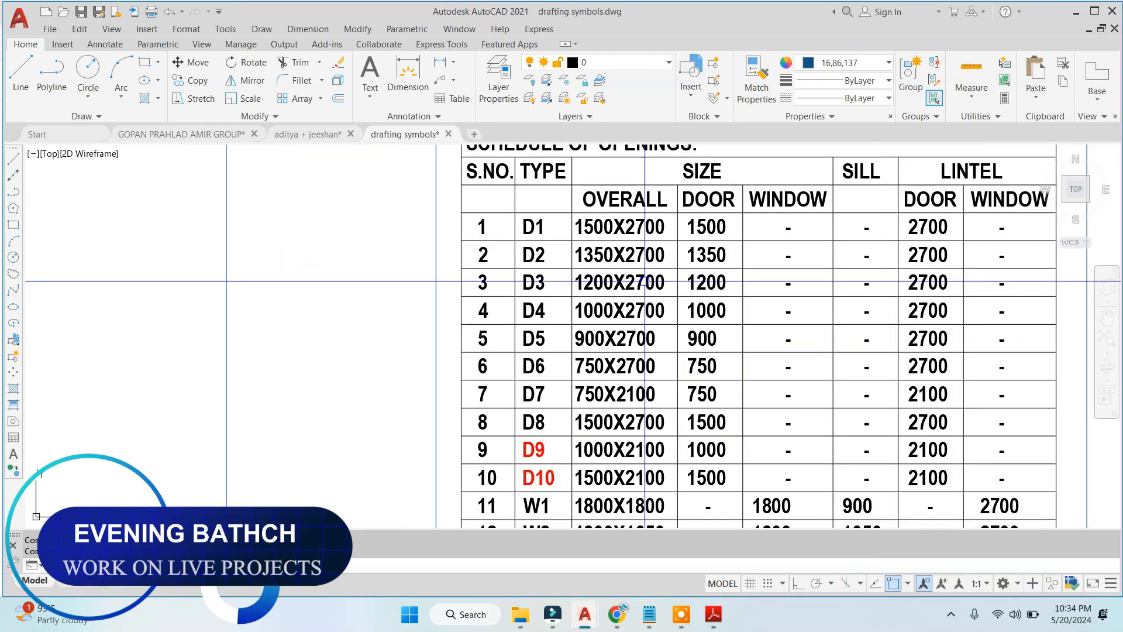
middle_drag(657, 284, 375, 274)
middle_drag(408, 268, 408, 250)
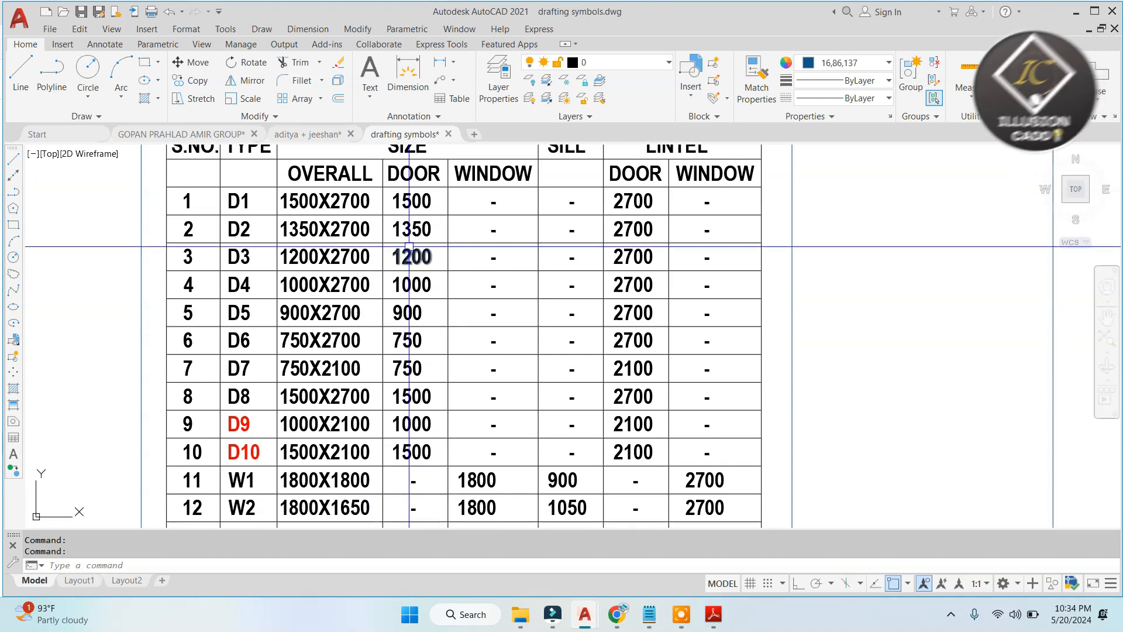
middle_drag(587, 218, 584, 250)
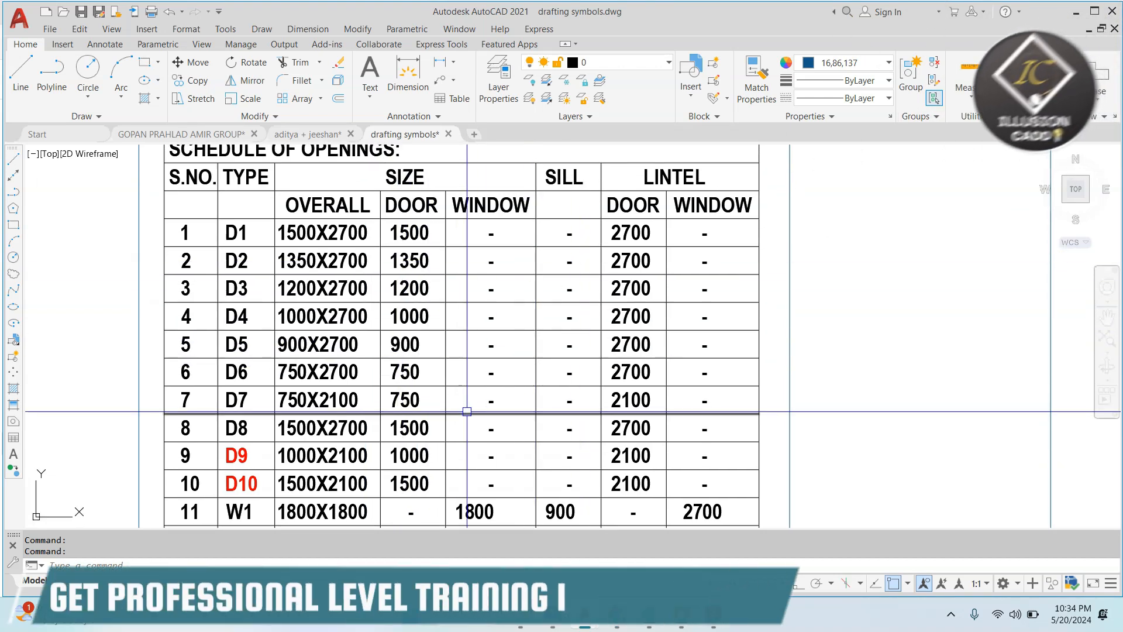
middle_drag(453, 424, 455, 259)
middle_drag(349, 381, 363, 231)
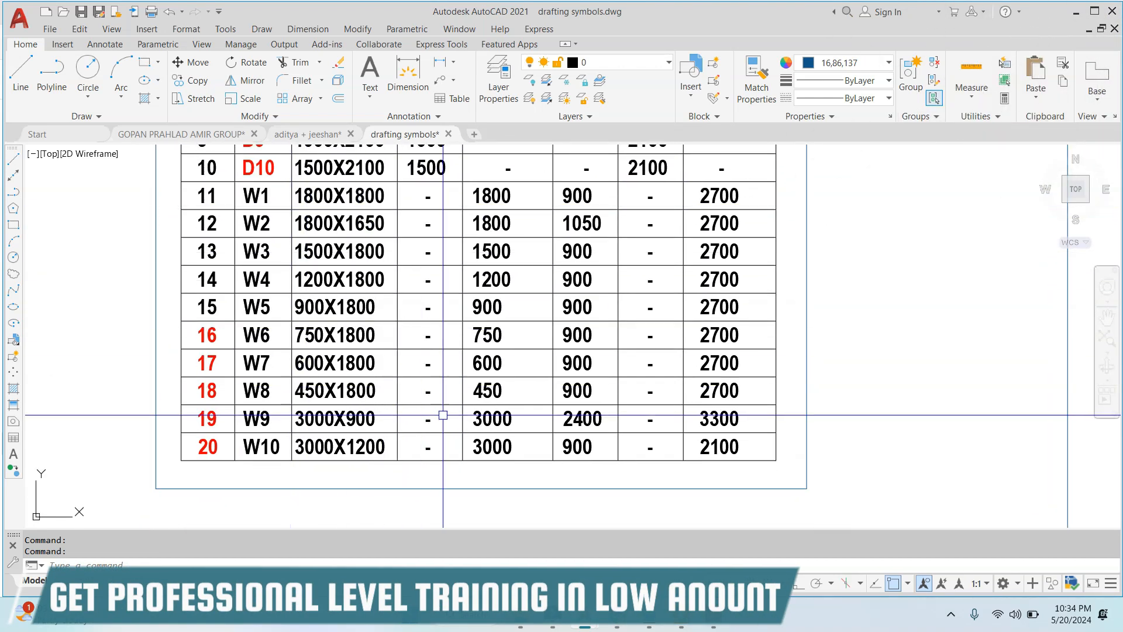
scroll(408, 310, down, 5)
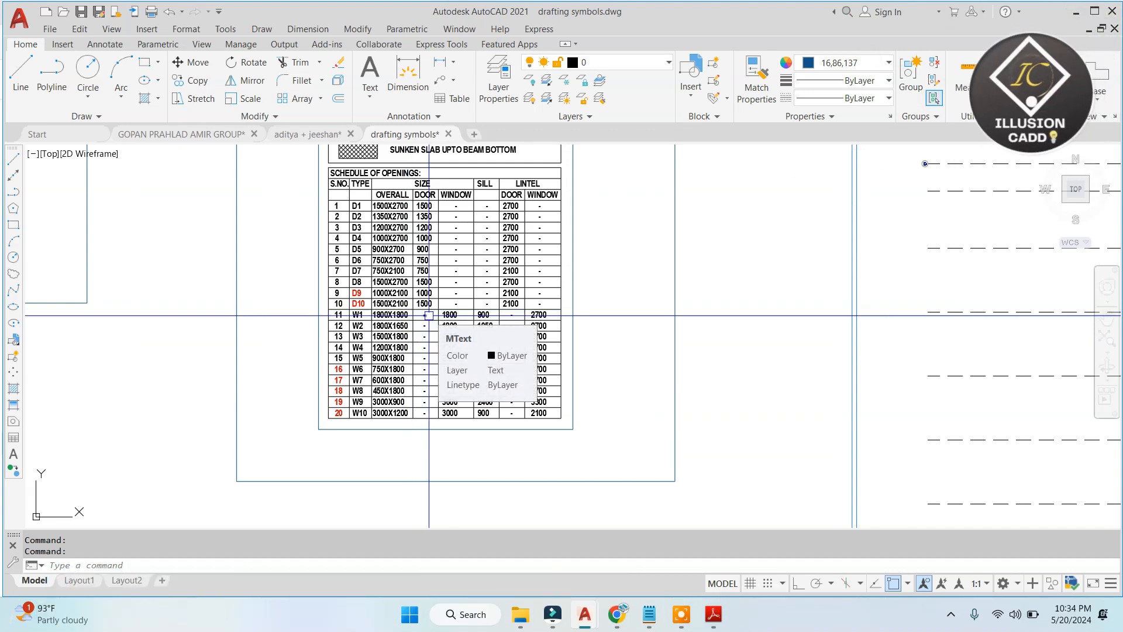
Step: Copy the framed sunken slab note and Schedule of Openings to the clipboard and return to the residence detail drawing
middle_drag(424, 275, 425, 321)
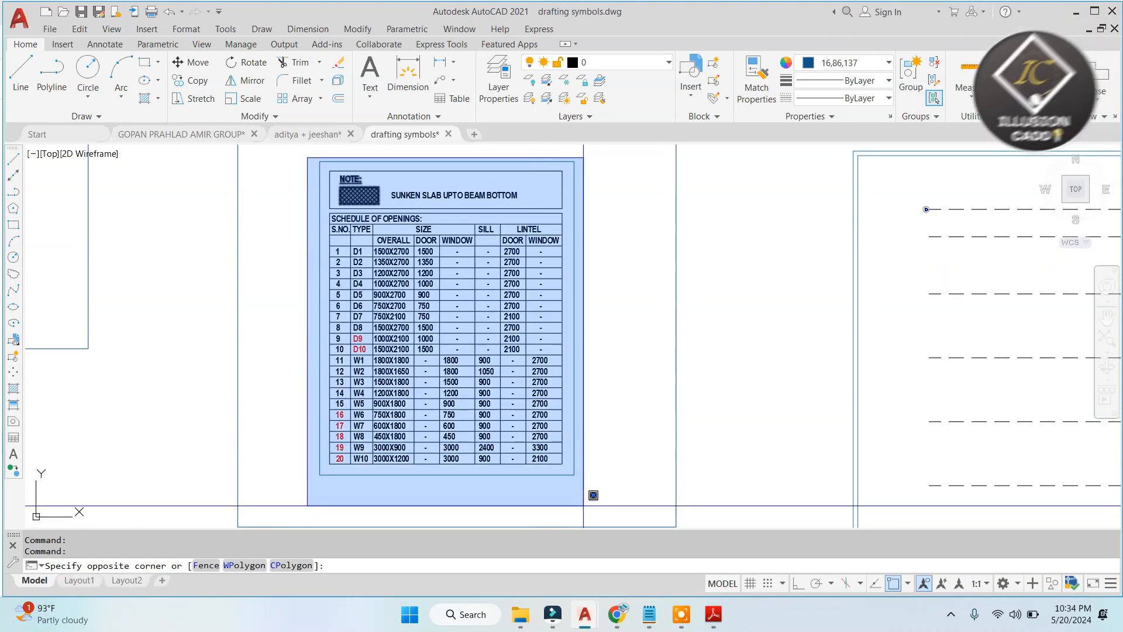
click(586, 502)
key(ctrl+c)
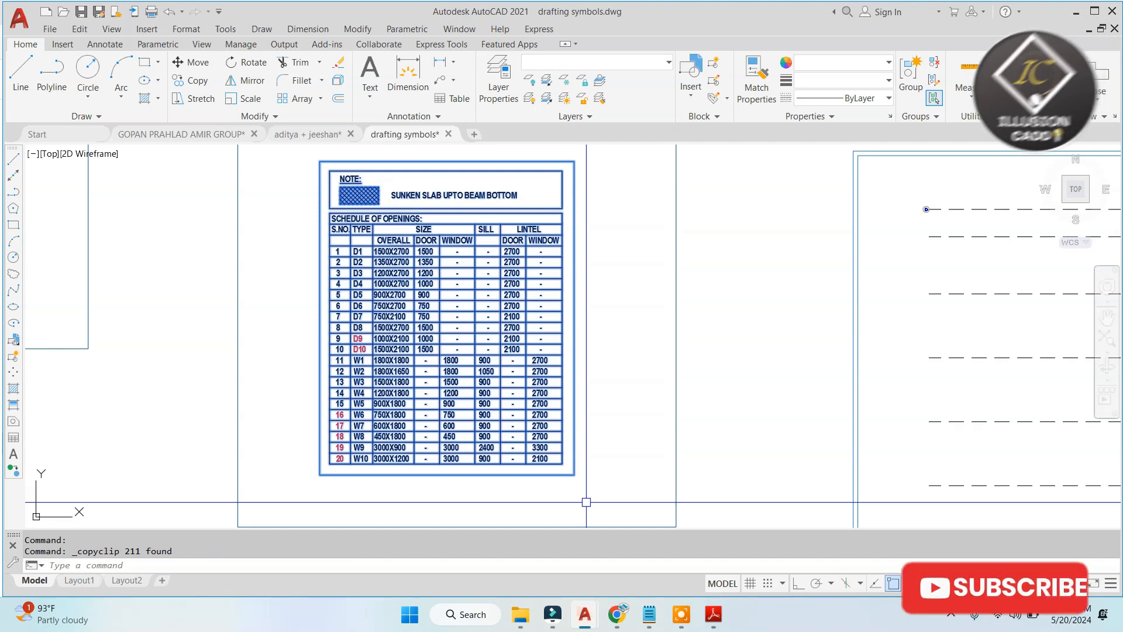
click(308, 138)
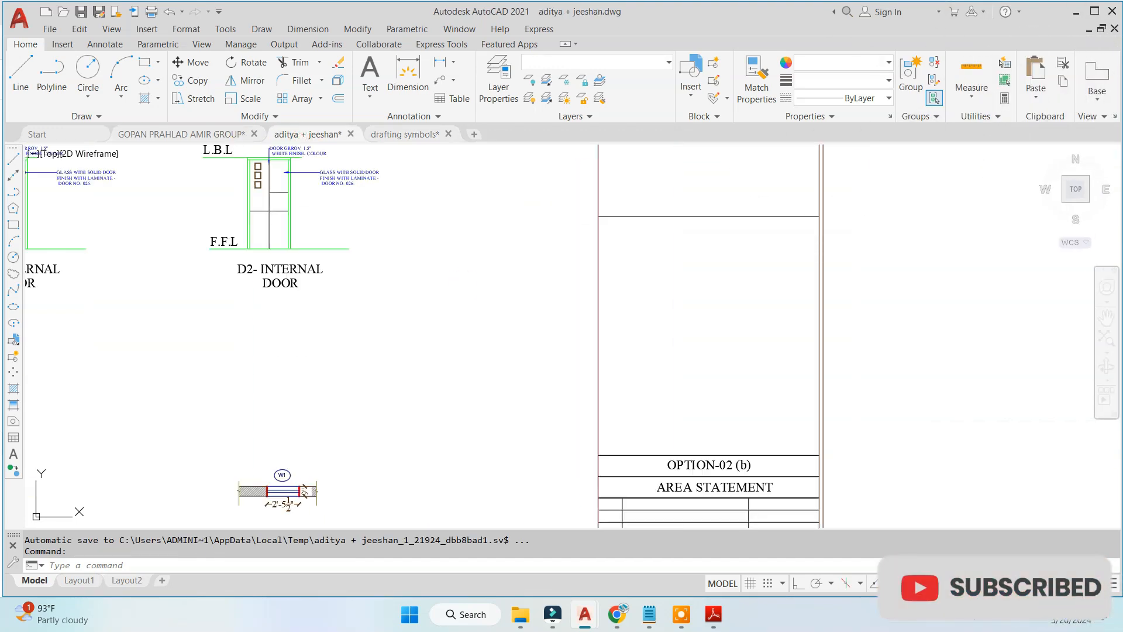
Step: Paste the sunken slab note and Schedule of Openings beside the drawing sheets and erase the stray horizontal line next to them
key(ctrl+v)
scroll(463, 281, down, 5)
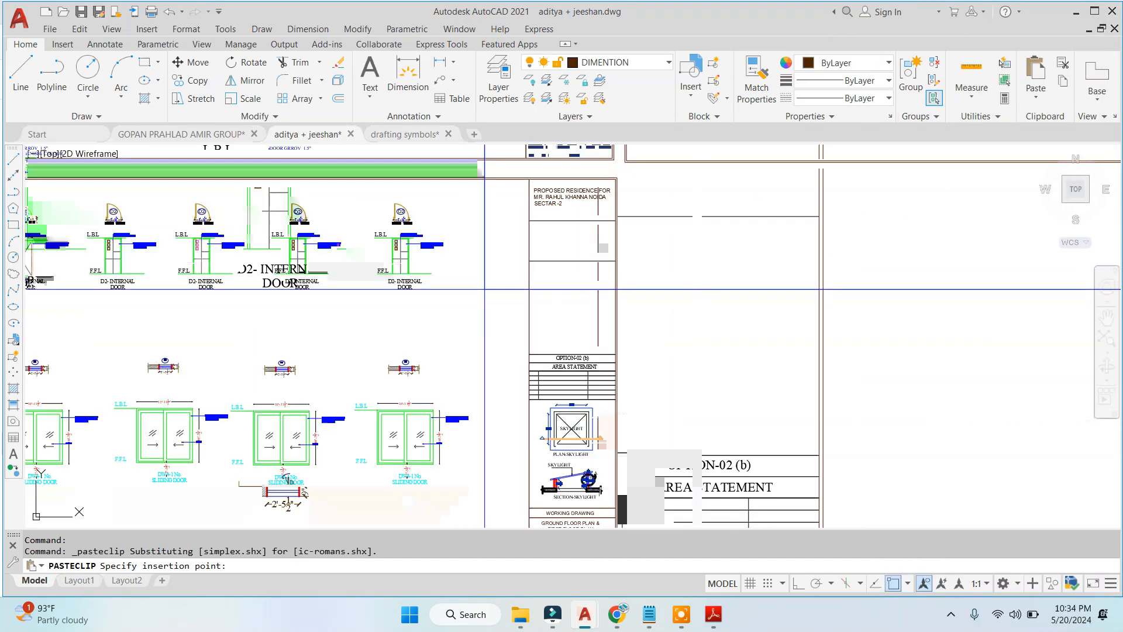
scroll(393, 397, down, 4)
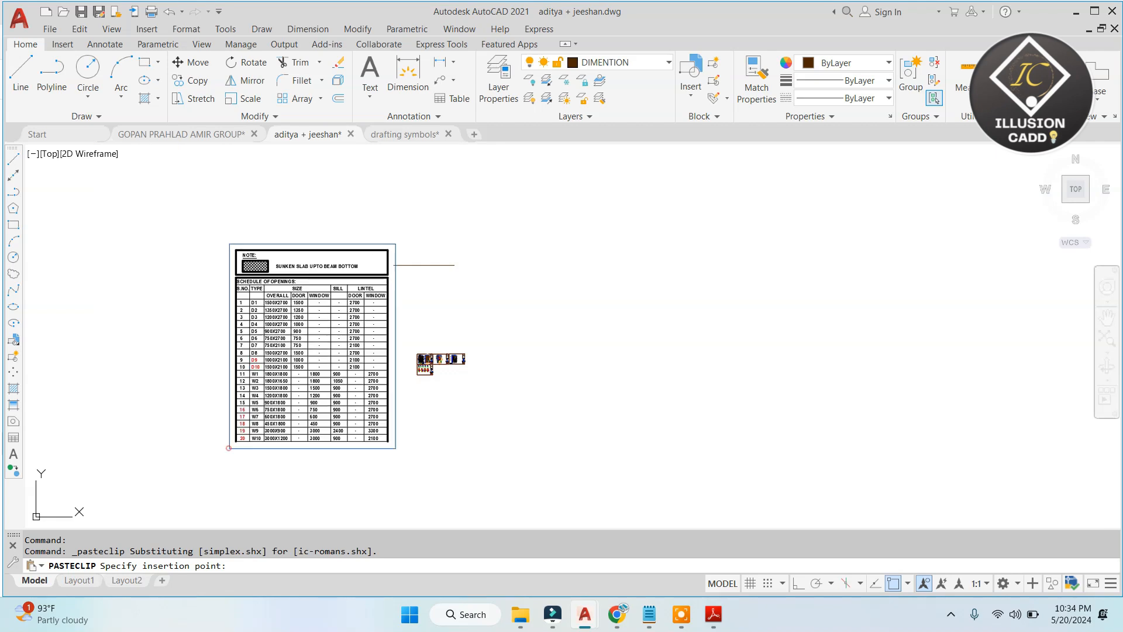
click(229, 448)
click(433, 265)
right_click(439, 319)
click(440, 321)
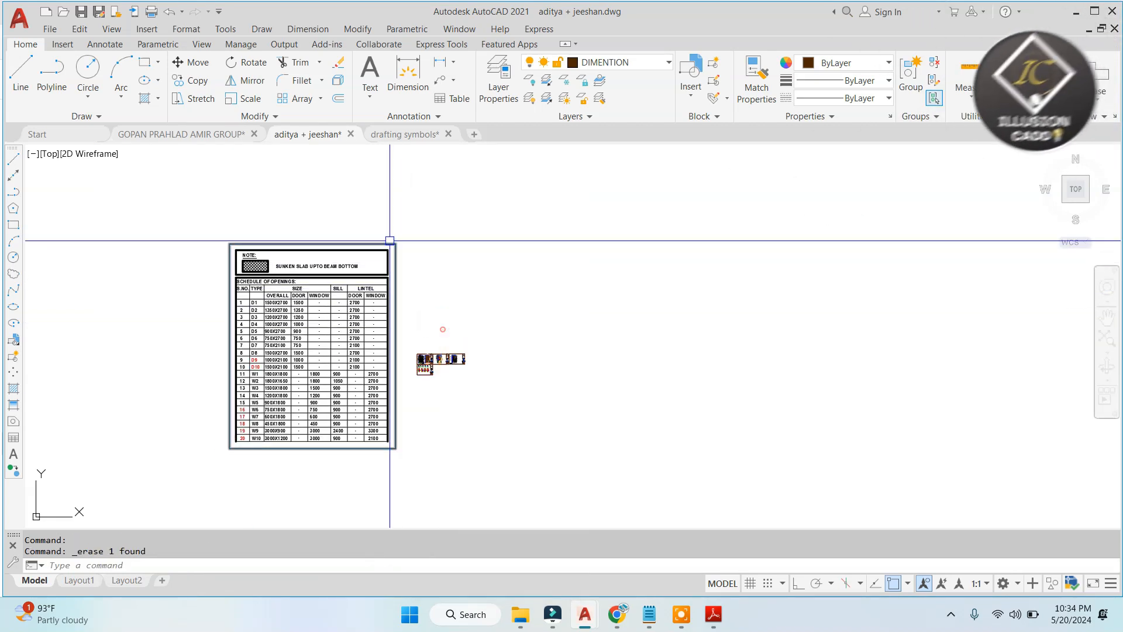
Step: Scale the pasted note and schedule down freehand to roughly the width of the sheet's title block column
click(398, 235)
click(223, 467)
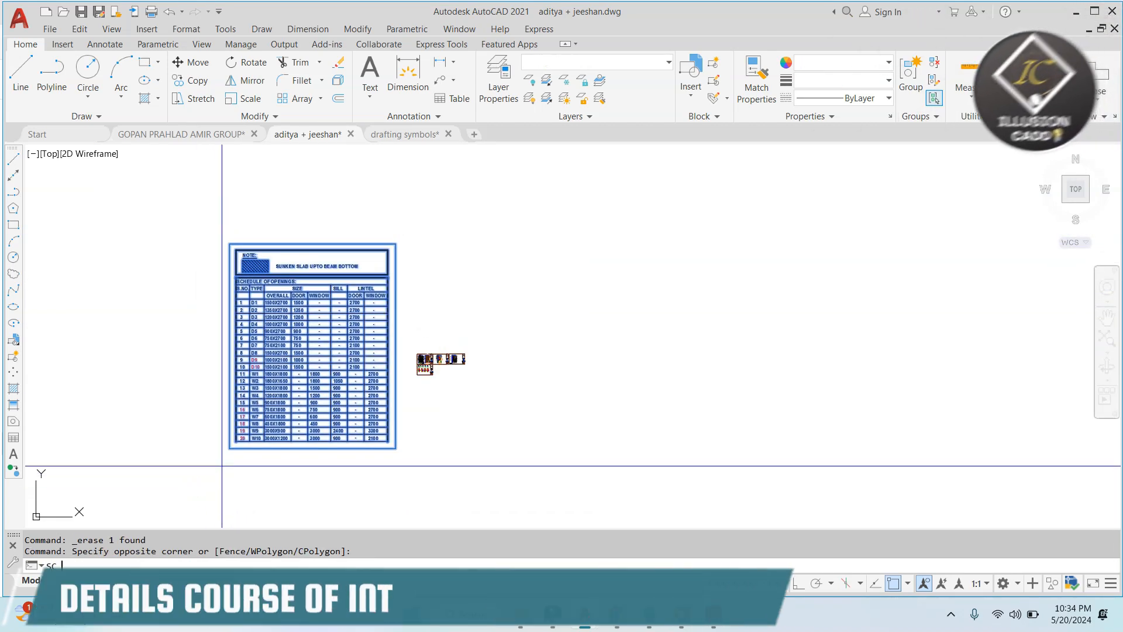
text(sc)
key(Return)
scroll(442, 368, up, 4)
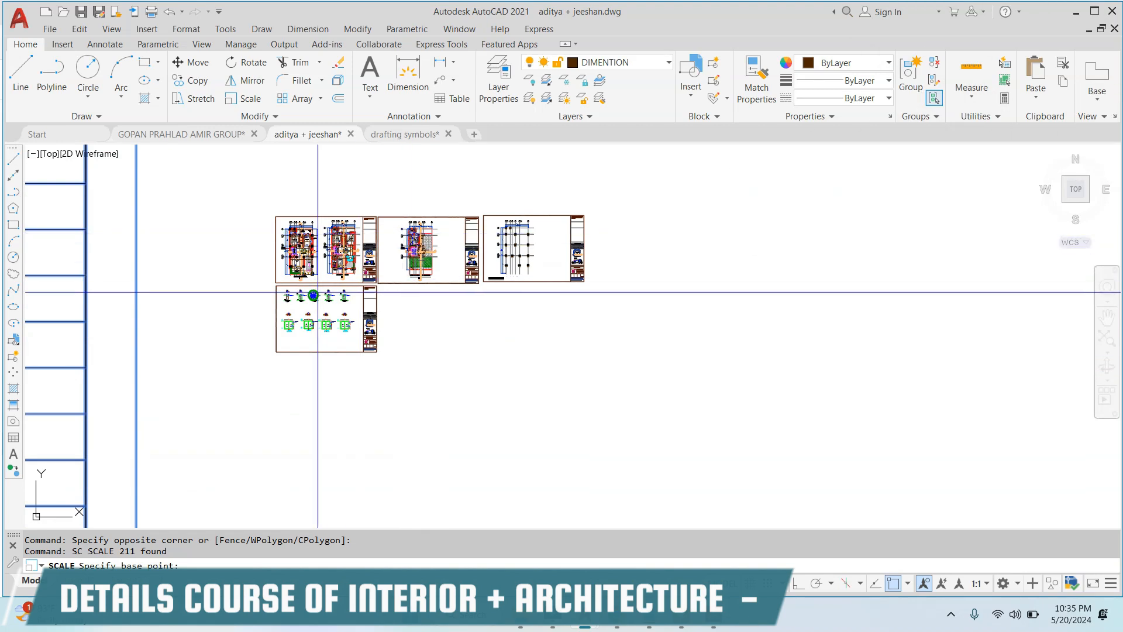
scroll(317, 290, up, 3)
middle_drag(268, 348, 754, 323)
click(431, 357)
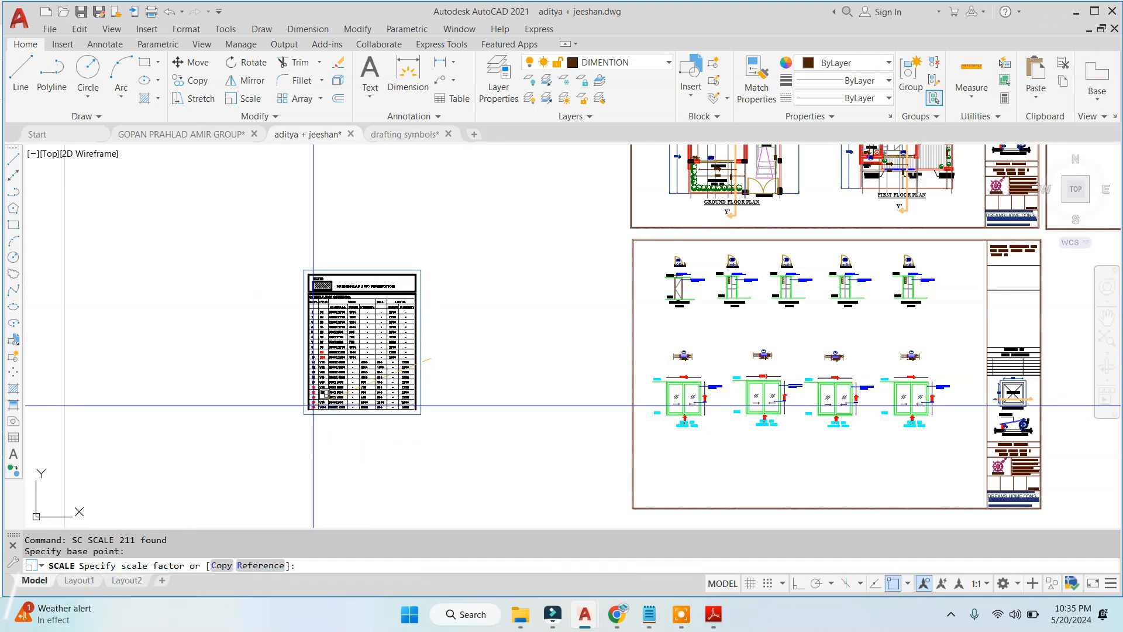
click(375, 397)
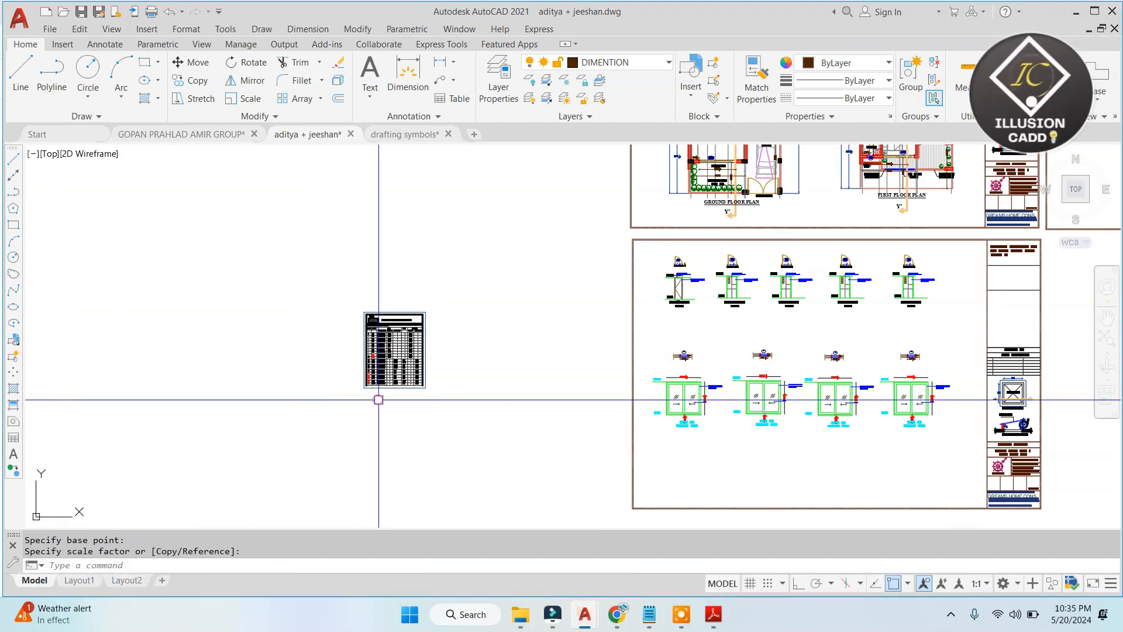
Step: Move the note and schedule into the blank upper part of the title block column on the door and window sheet
click(484, 268)
click(289, 456)
right_click(261, 375)
click(312, 150)
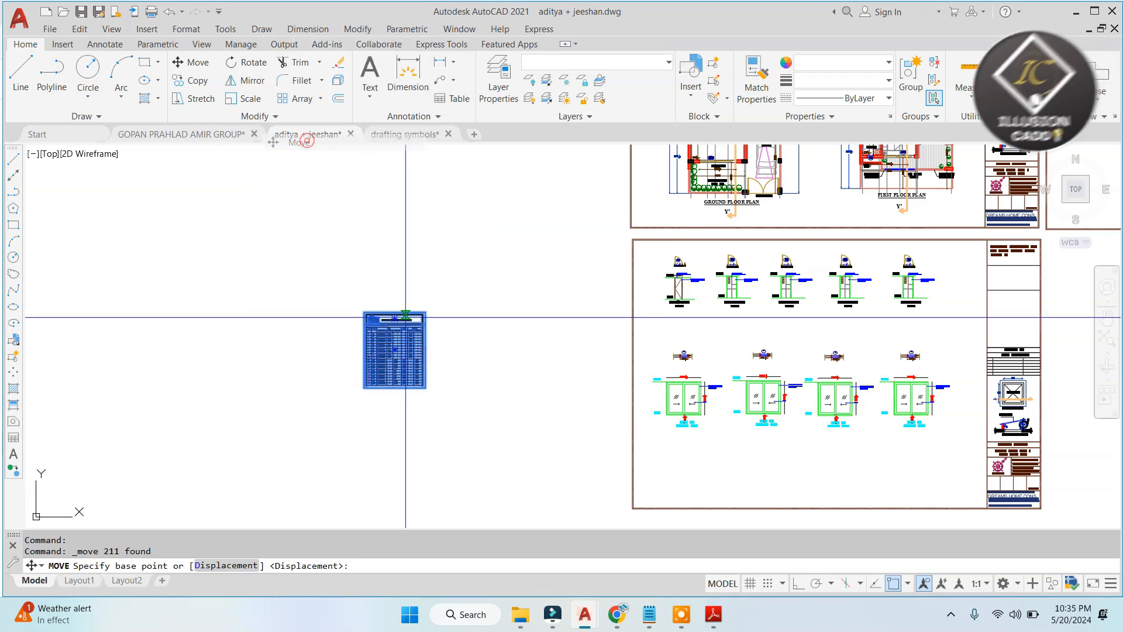
click(363, 308)
middle_drag(851, 311, 440, 336)
scroll(440, 336, up, 5)
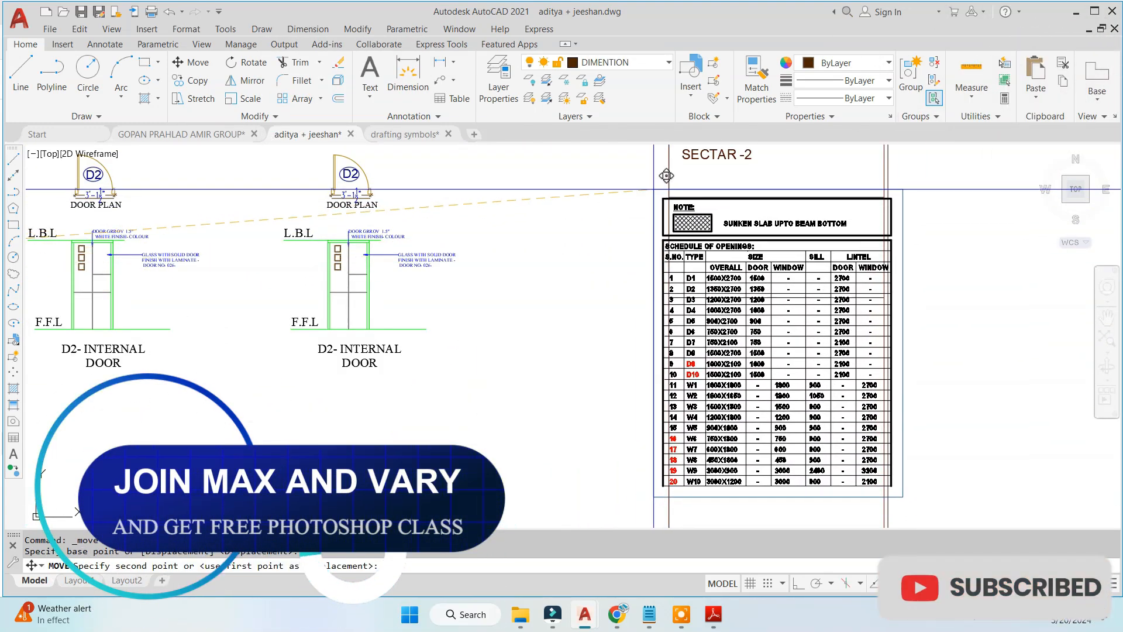
click(654, 189)
scroll(555, 245, down, 4)
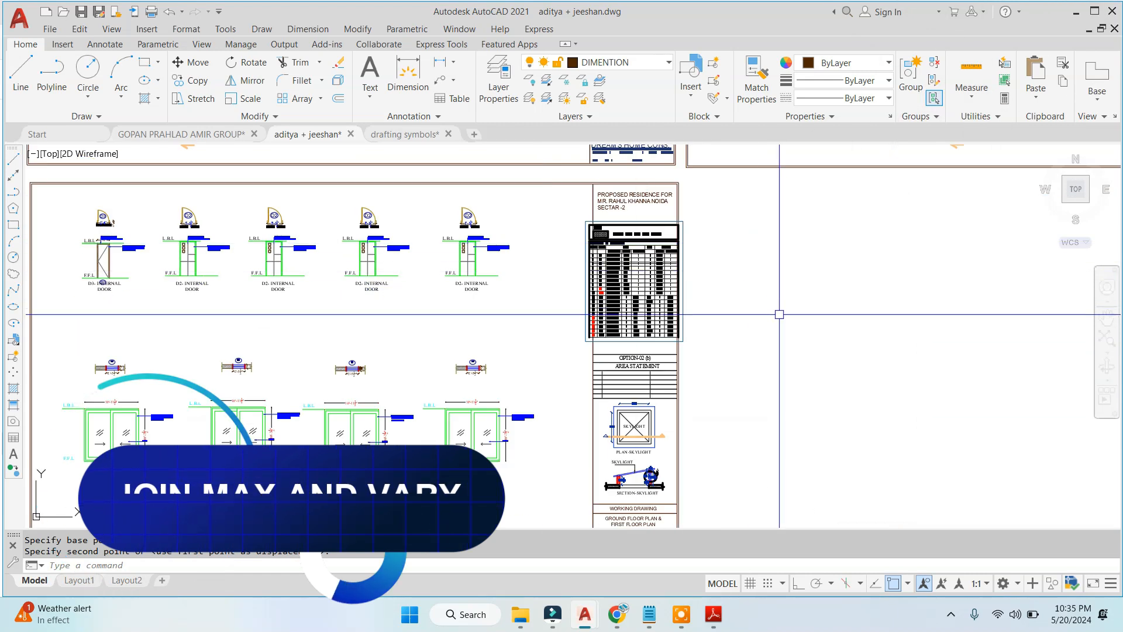
Step: Scale the note and schedule with the Reference option, picking the new length from points on the title block column
scroll(627, 292, up, 2)
click(529, 167)
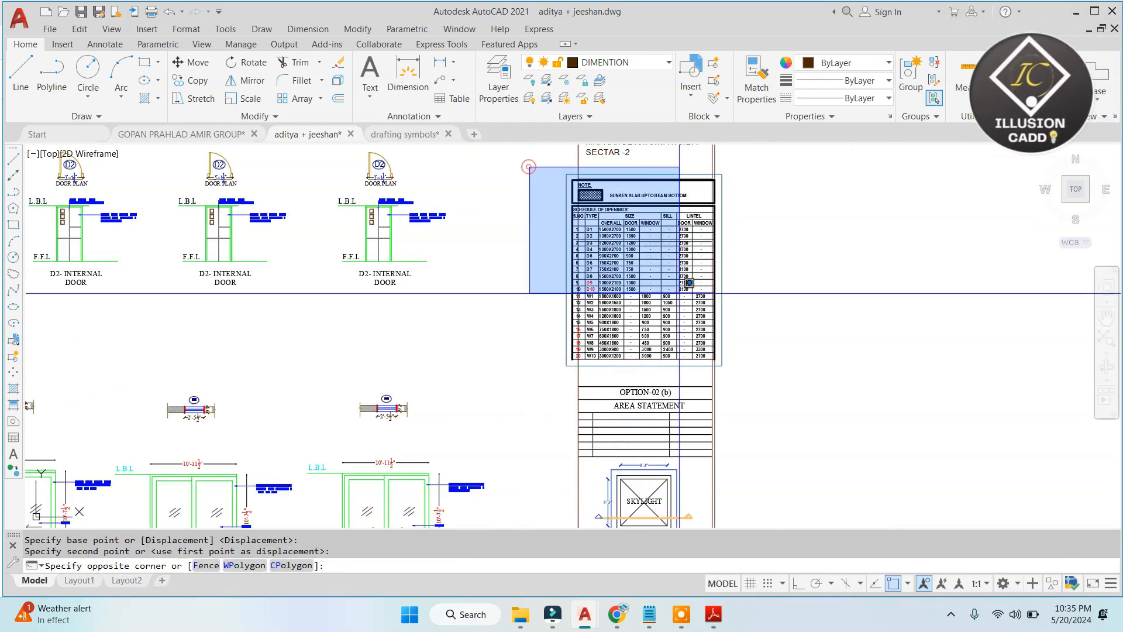
click(759, 370)
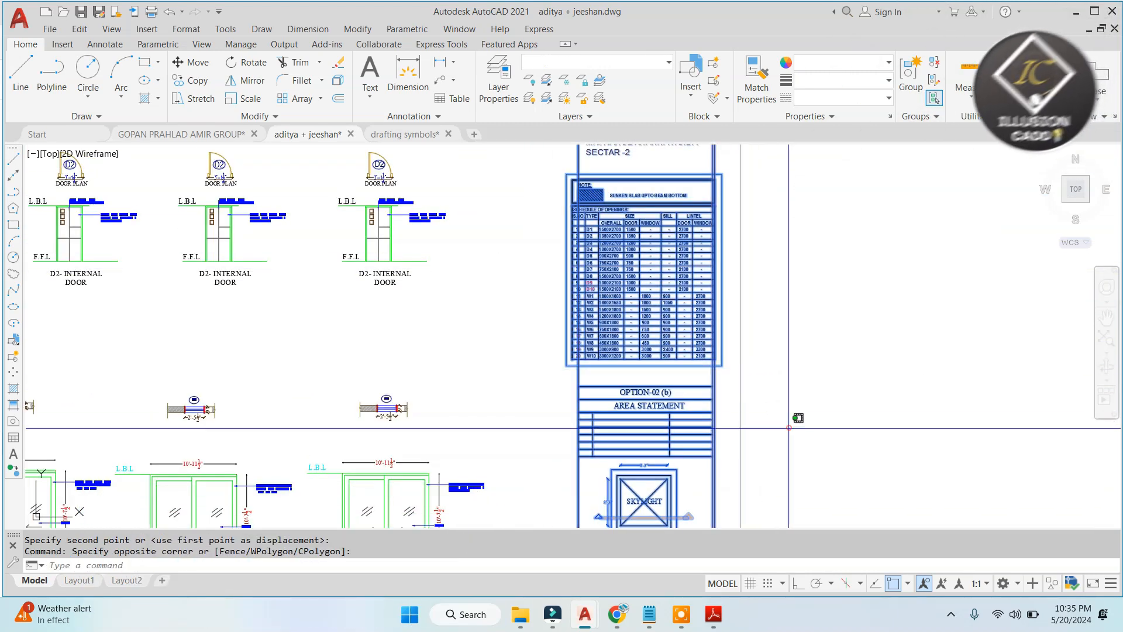
text(sc)
key(Return)
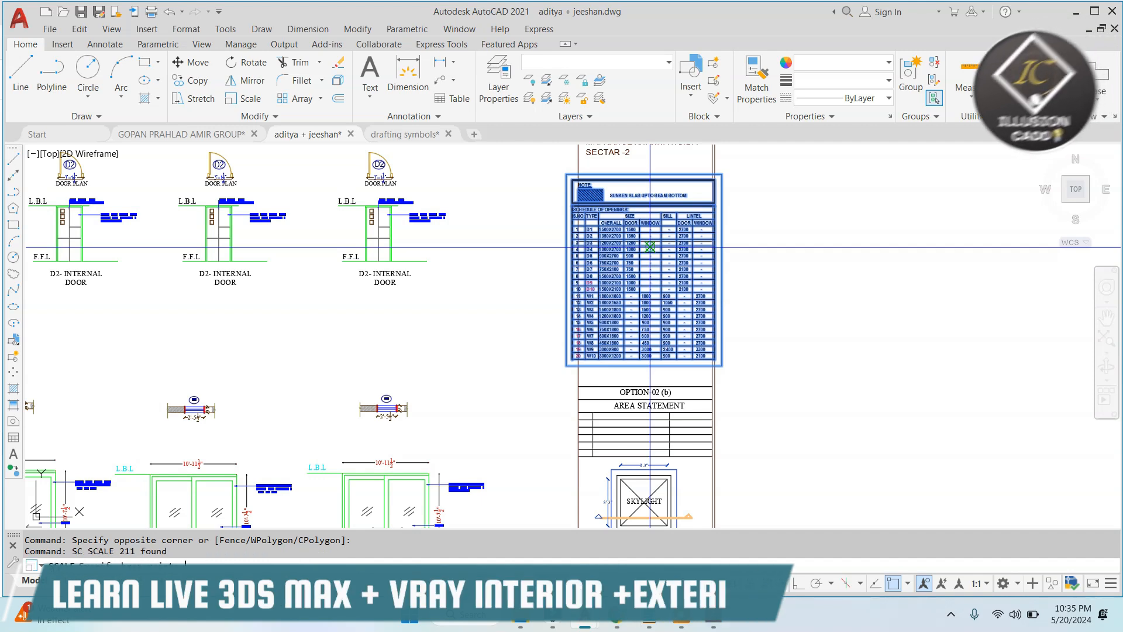
scroll(561, 176, up, 2)
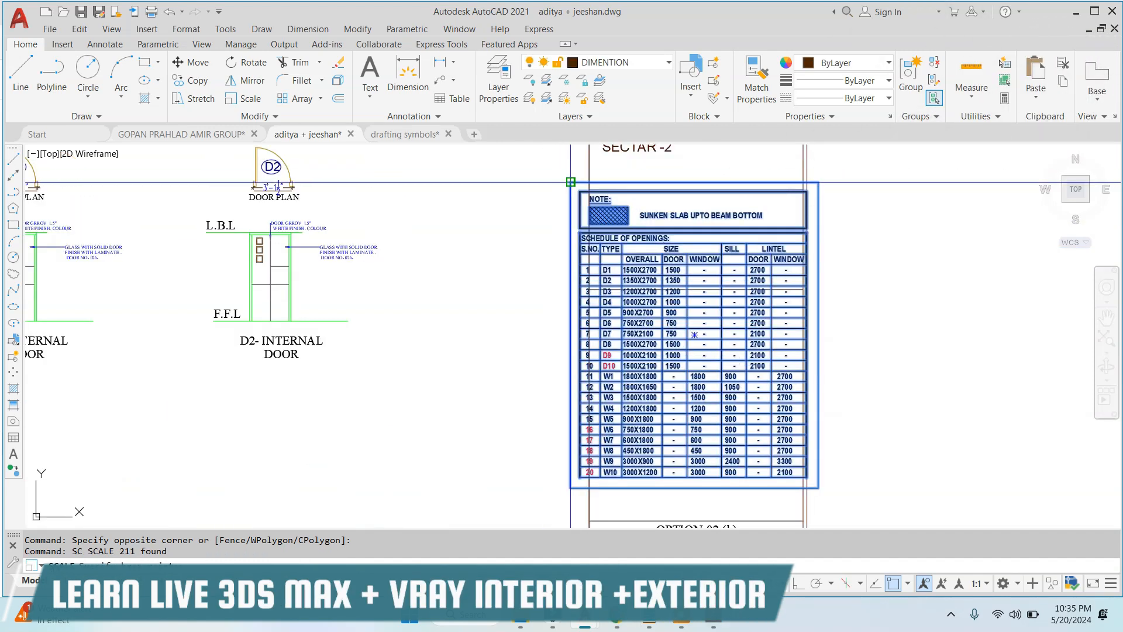
click(577, 191)
text(r)
key(Return)
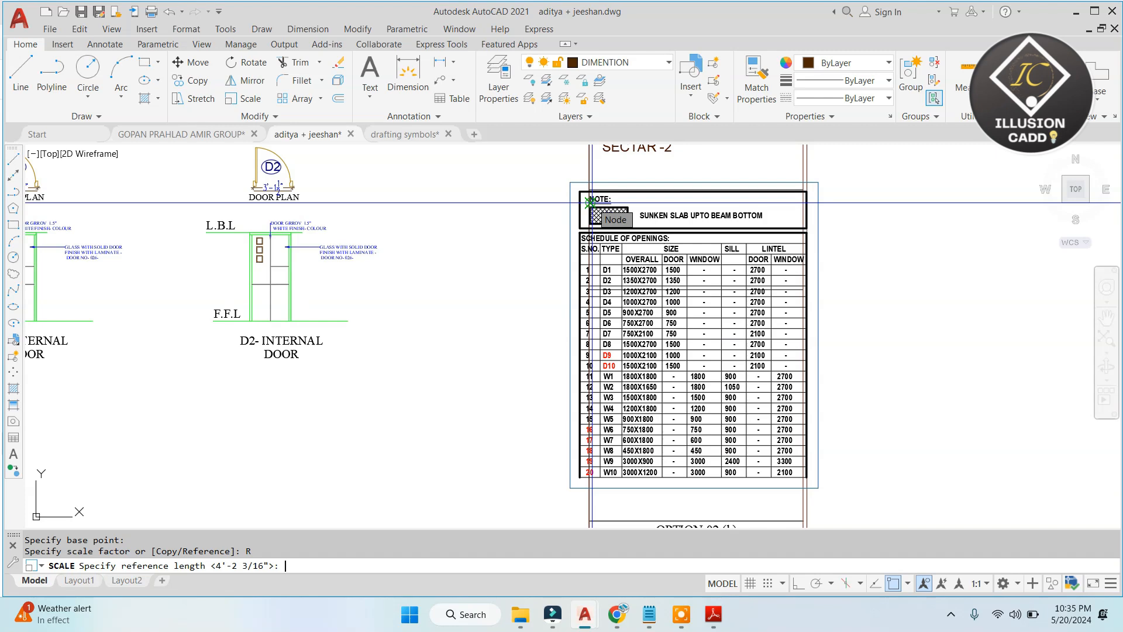
click(806, 192)
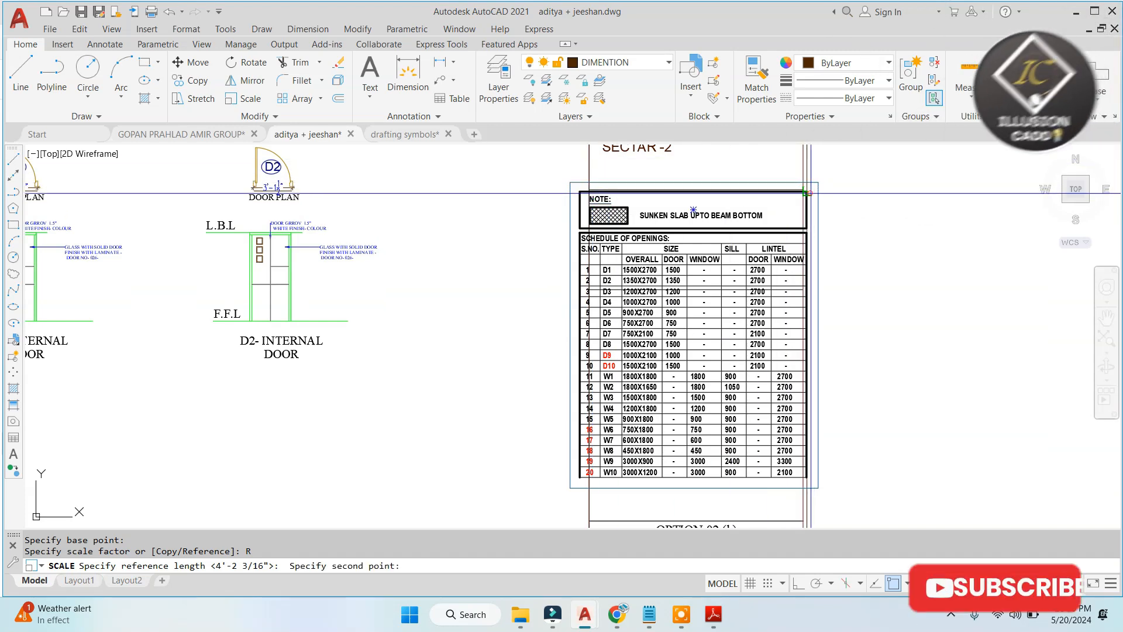
text(P)
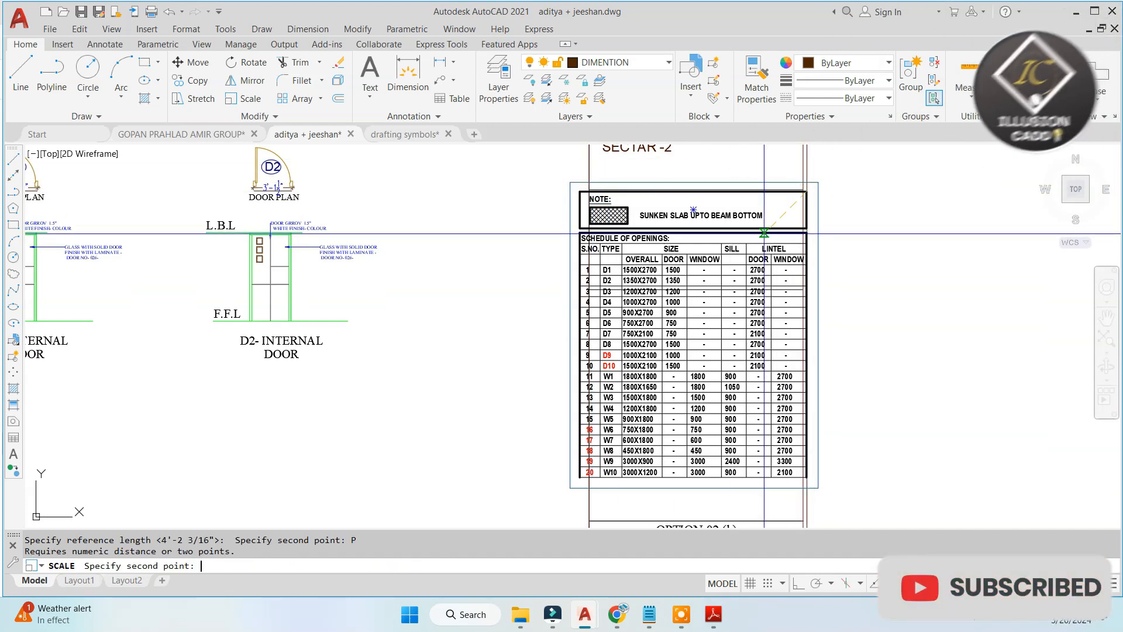
click(638, 184)
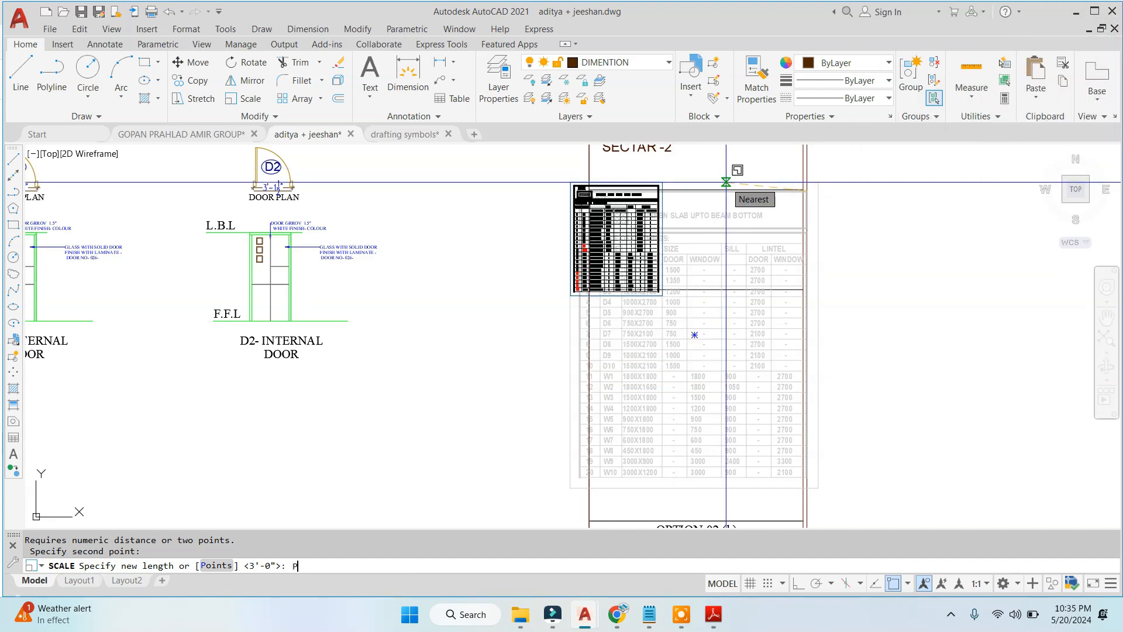
text(P)
key(Return)
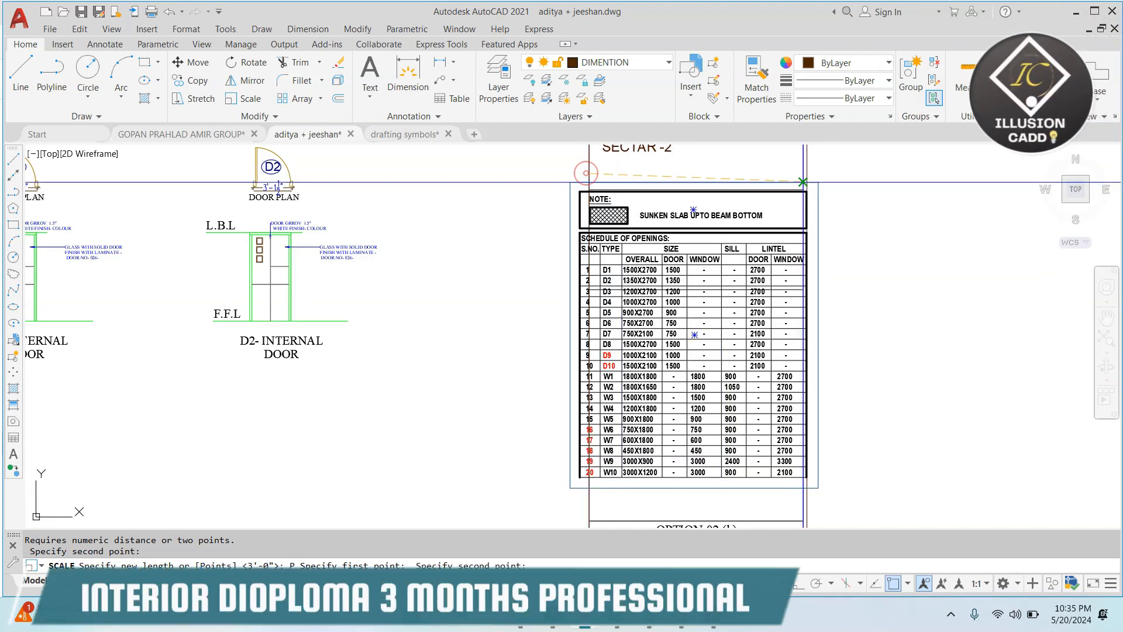
click(807, 175)
Step: Move the note and schedule so the frame's upper-left corner sits on the title block column's left edge
click(542, 178)
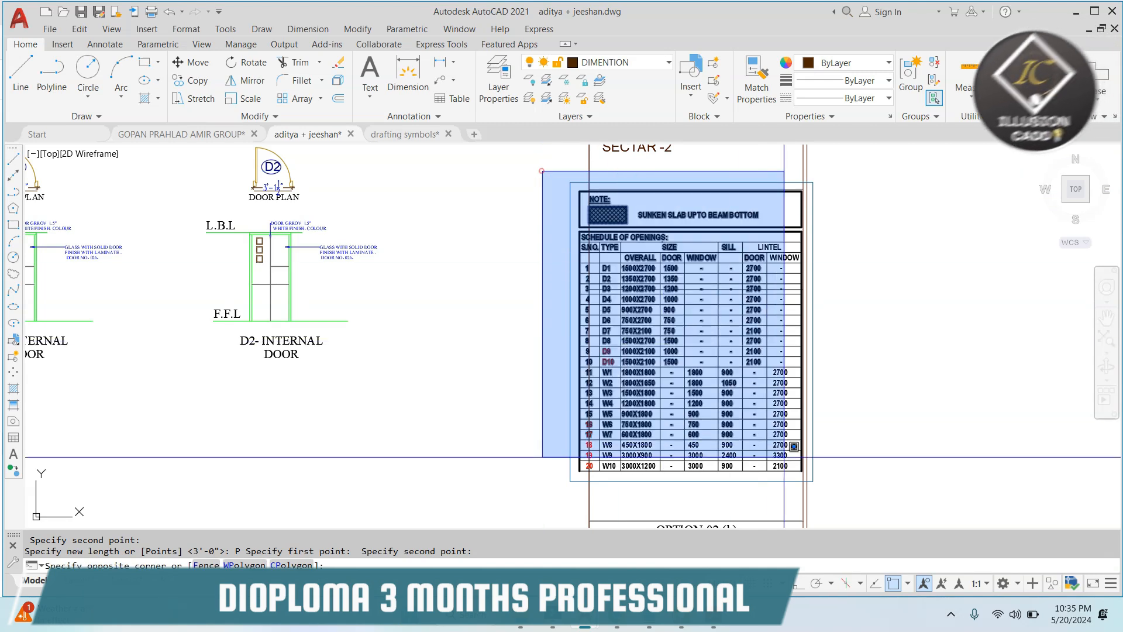
click(827, 491)
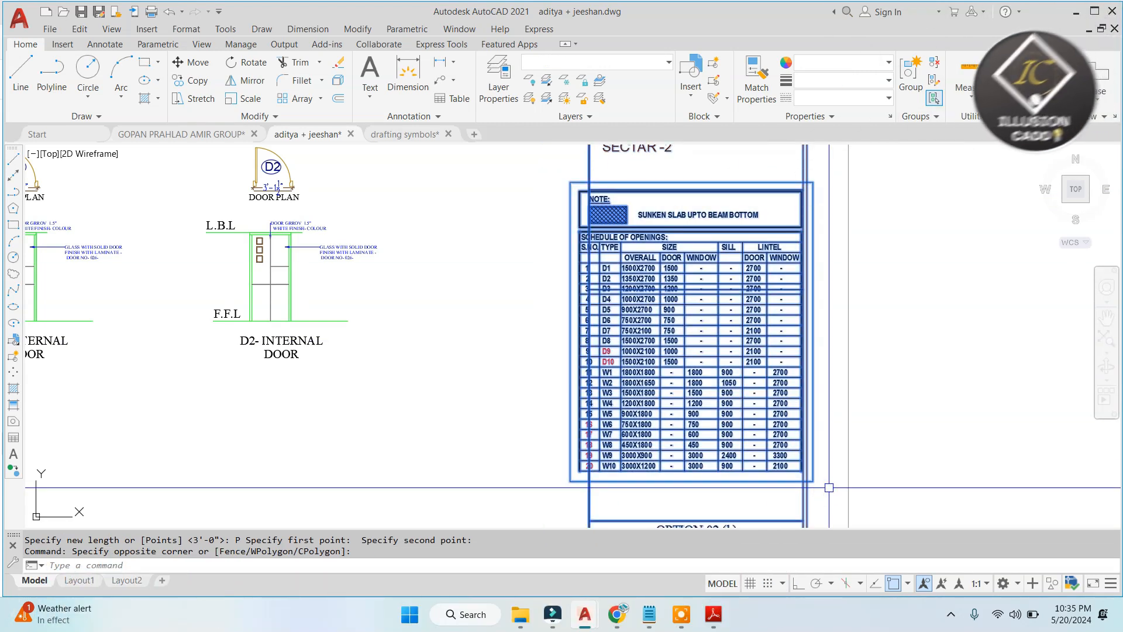
click(738, 520)
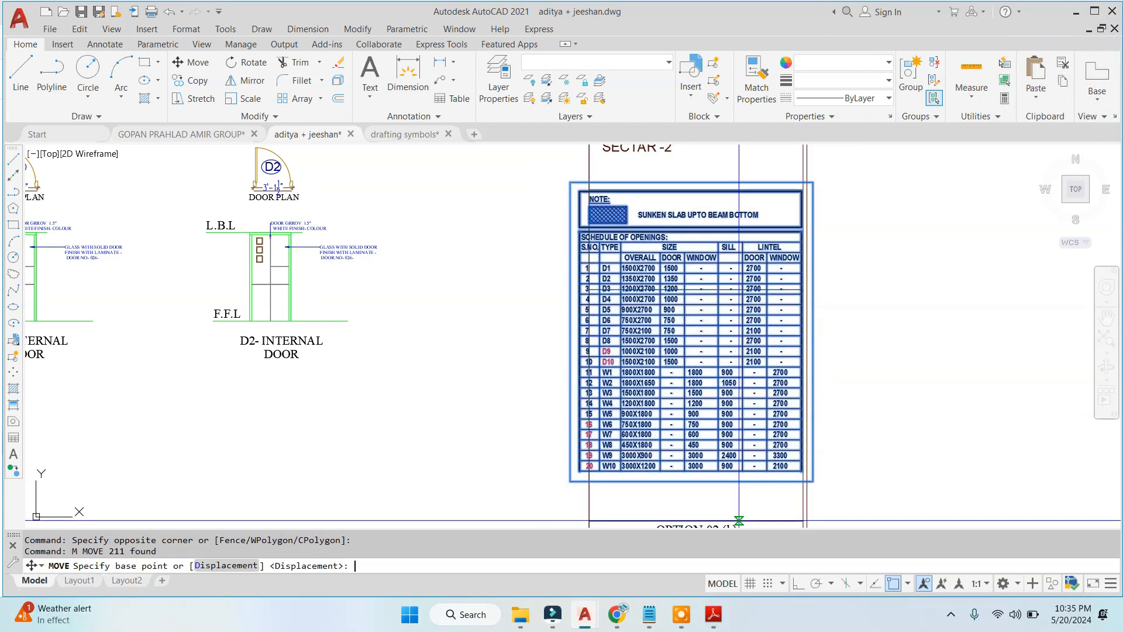
click(572, 182)
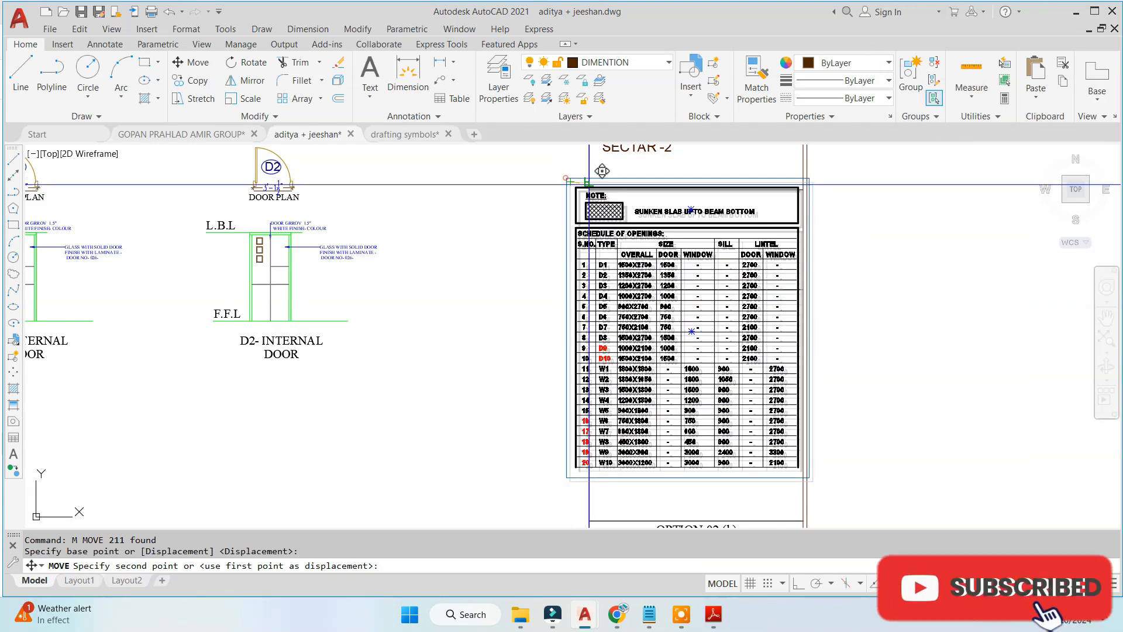
click(592, 188)
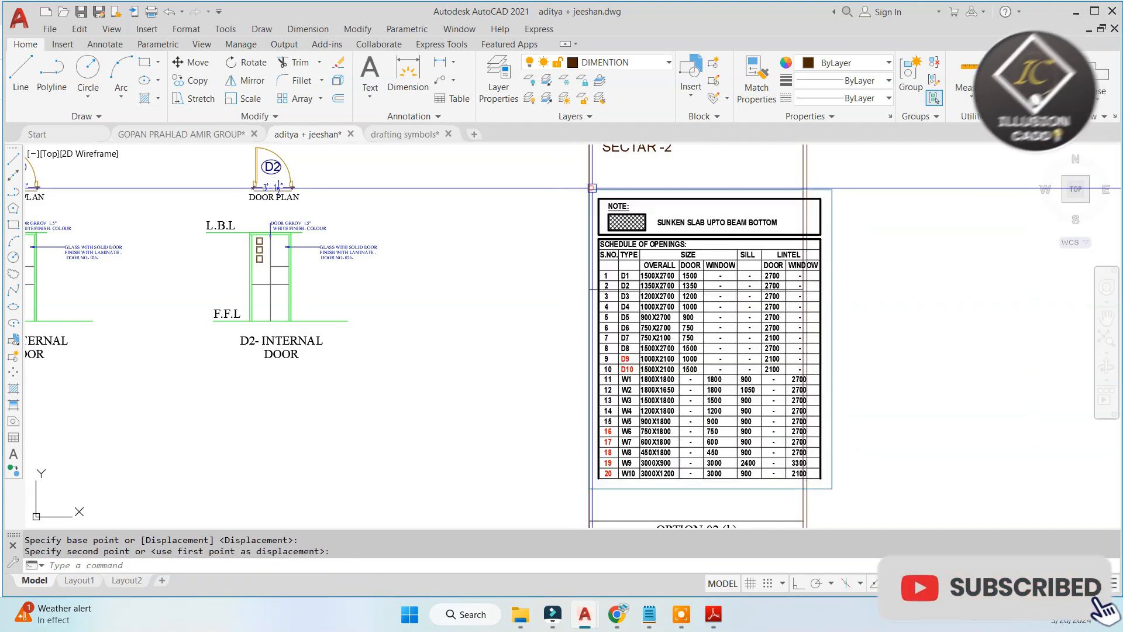
click(734, 175)
click(689, 229)
key(Escape)
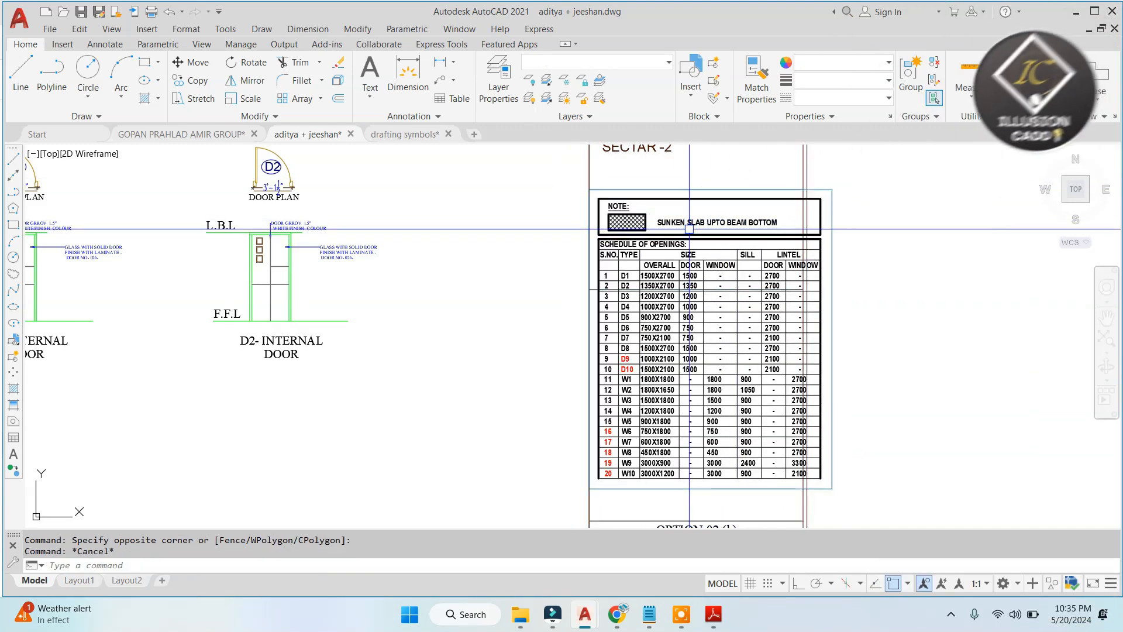
Step: Examine the door and window detail sheet and compare its openings with the floor plans on the neighbouring sheets
scroll(689, 228, down, 3)
middle_drag(393, 267, 527, 258)
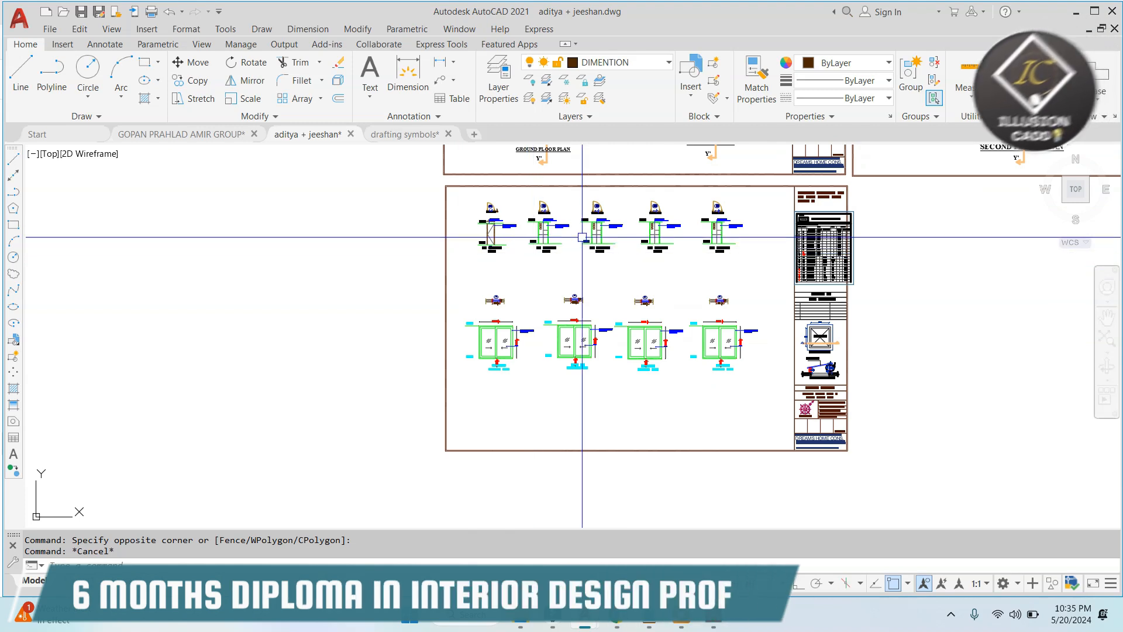
scroll(590, 202, up, 4)
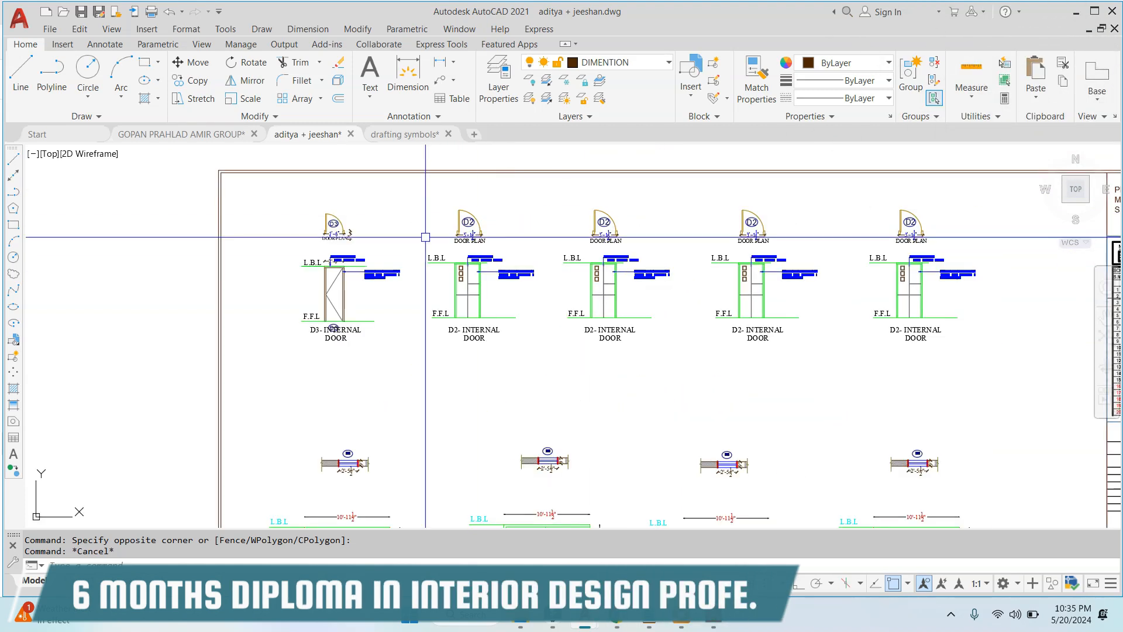
scroll(312, 235, down, 4)
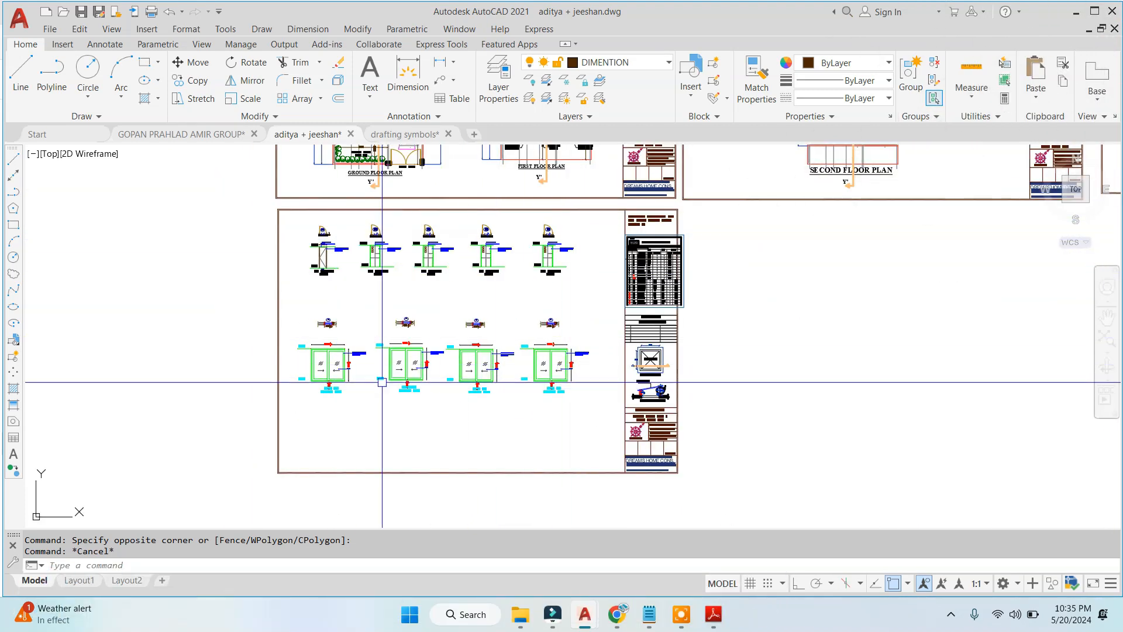
scroll(358, 220, up, 5)
scroll(351, 220, down, 2)
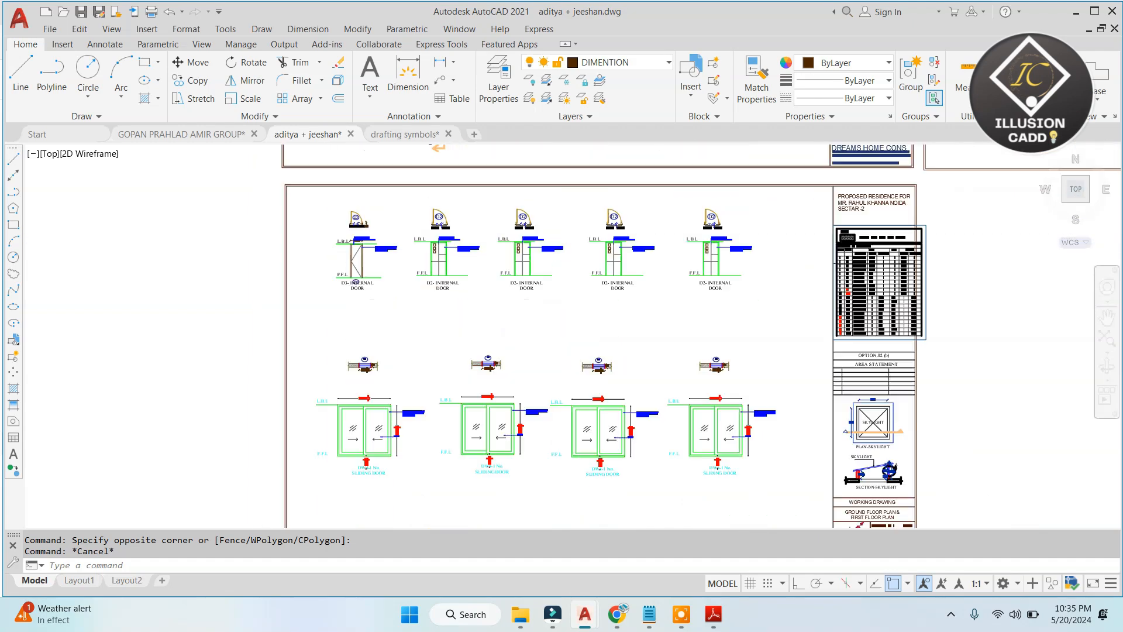
scroll(340, 220, up, 4)
scroll(333, 219, down, 3)
scroll(333, 219, up, 4)
scroll(240, 162, down, 6)
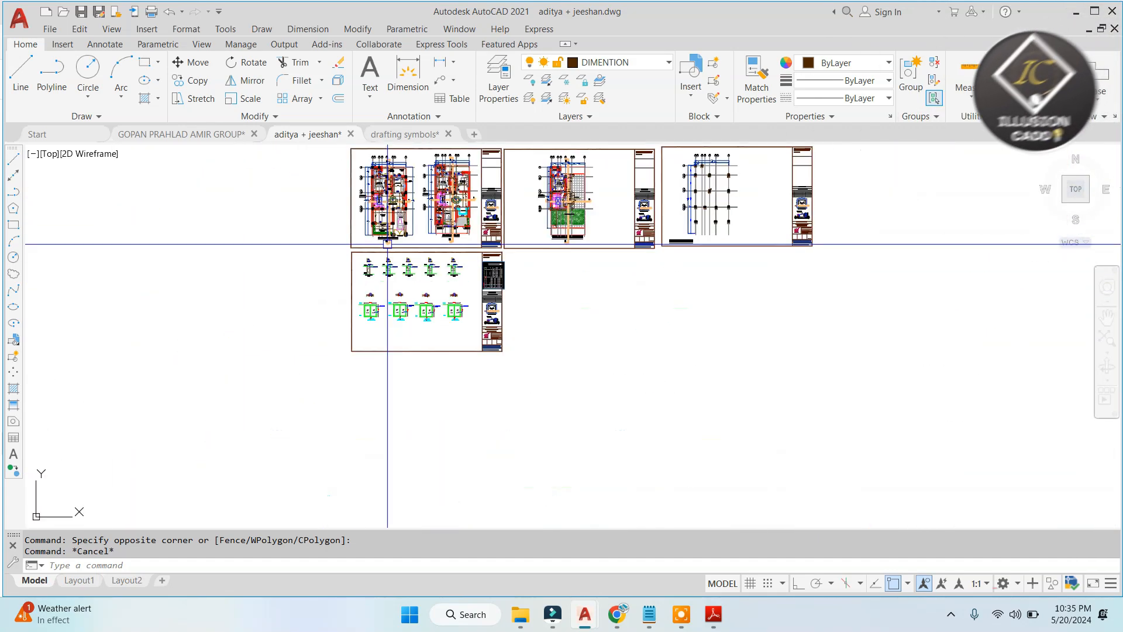
scroll(351, 244, up, 4)
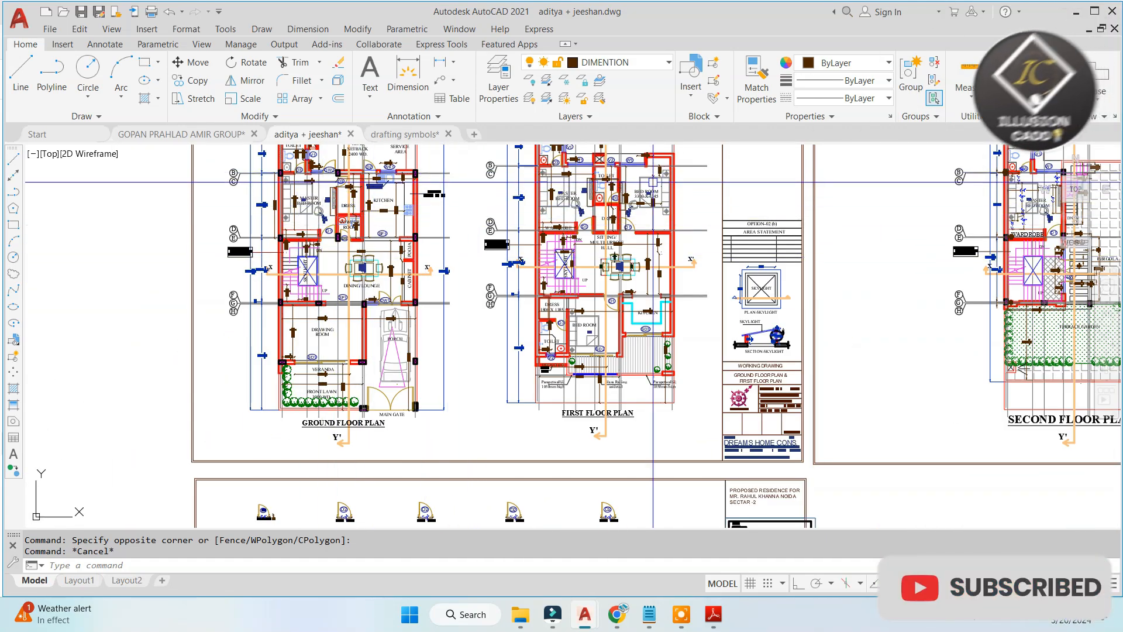
scroll(472, 396, down, 5)
scroll(524, 207, up, 6)
middle_drag(527, 174, 500, 224)
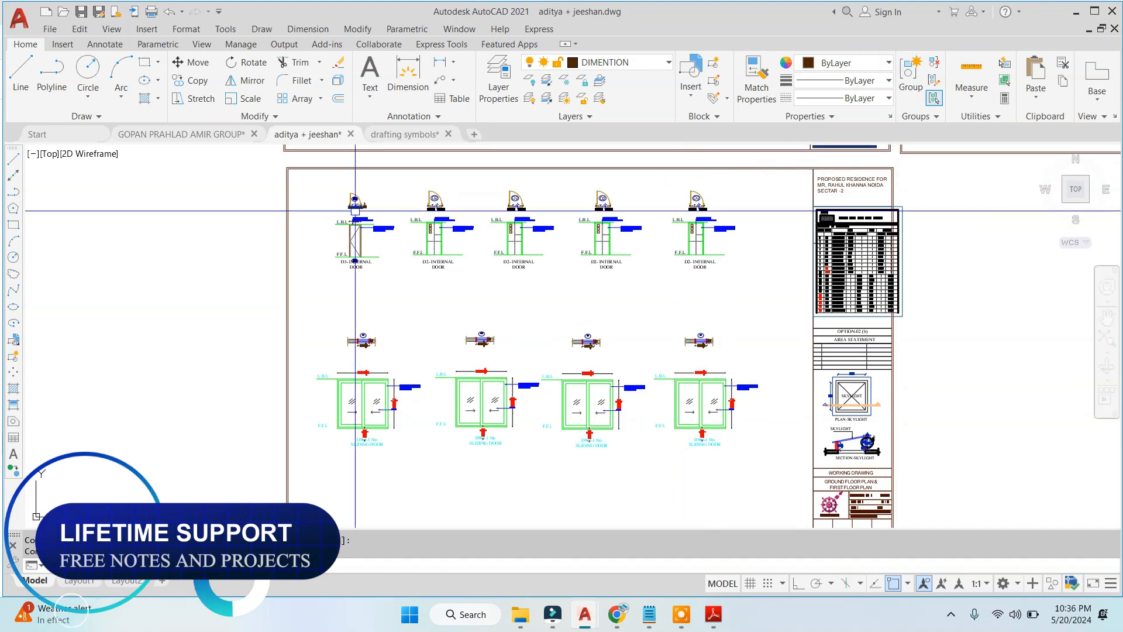
Step: Move all the door and window details off their sheet into the empty space to its left
click(223, 185)
click(759, 489)
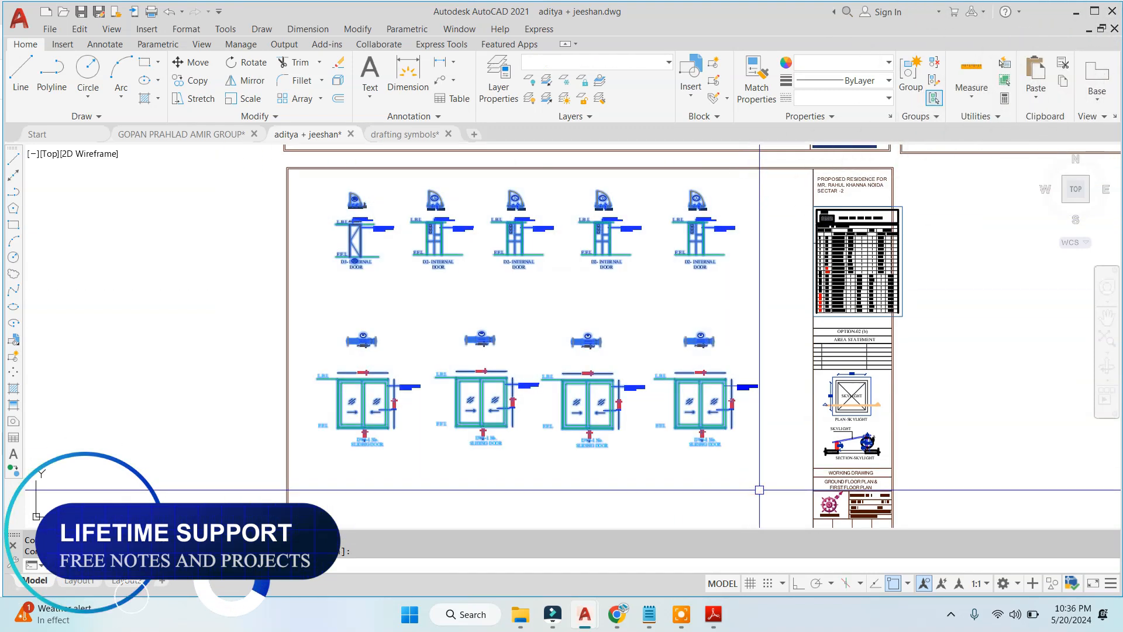
text(m)
key(space)
scroll(478, 351, down, 5)
click(462, 379)
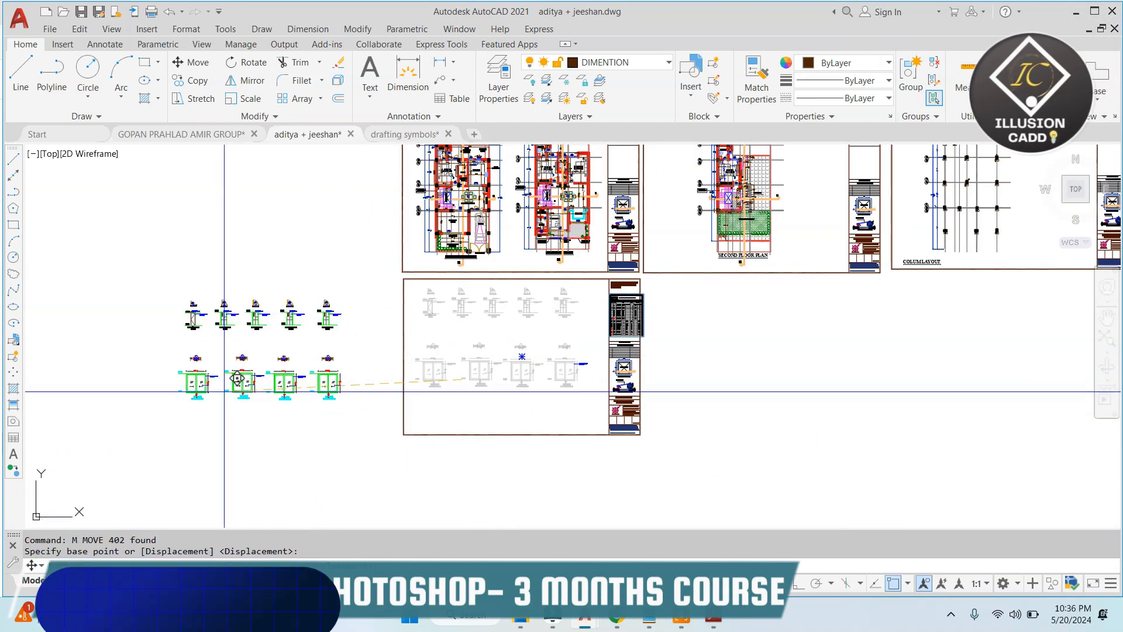
scroll(301, 328, up, 10)
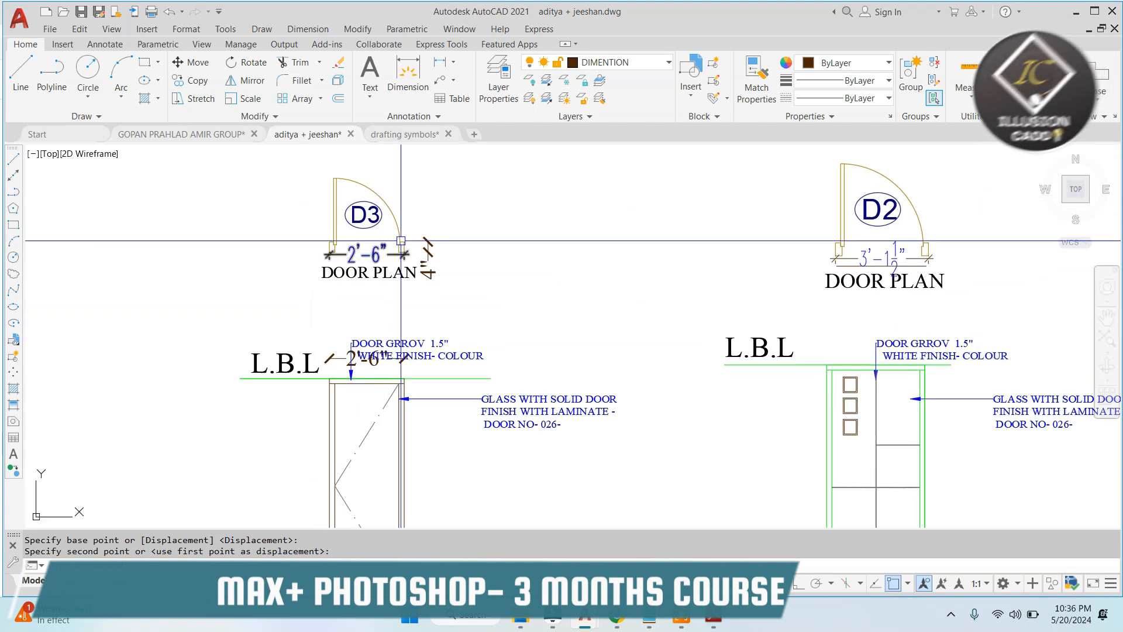
scroll(406, 217, up, 2)
click(489, 151)
click(180, 358)
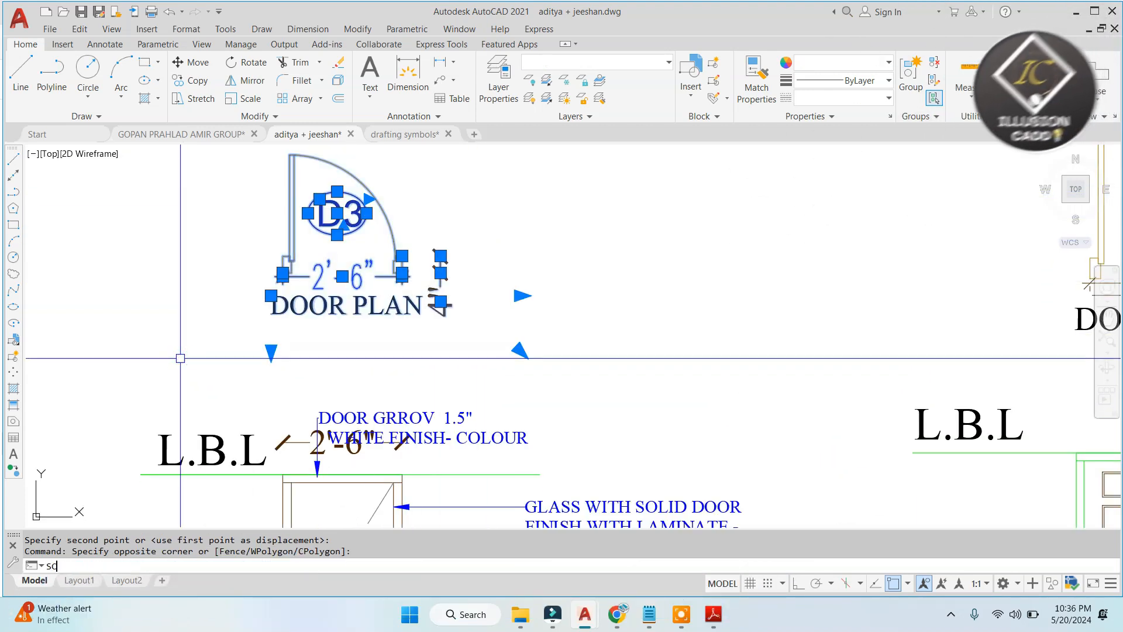
click(317, 279)
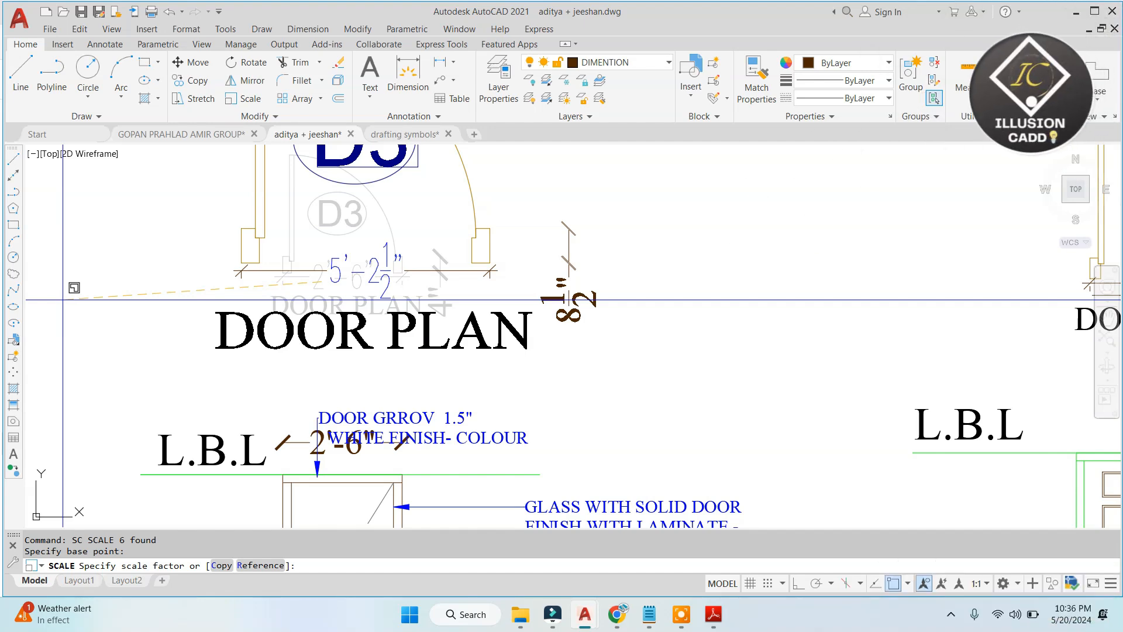
key(Escape)
mouse_move(471, 267)
middle_down()
mouse_move(564, 278)
mouse_move(458, 310)
middle_up()
scroll(454, 302, down, 8)
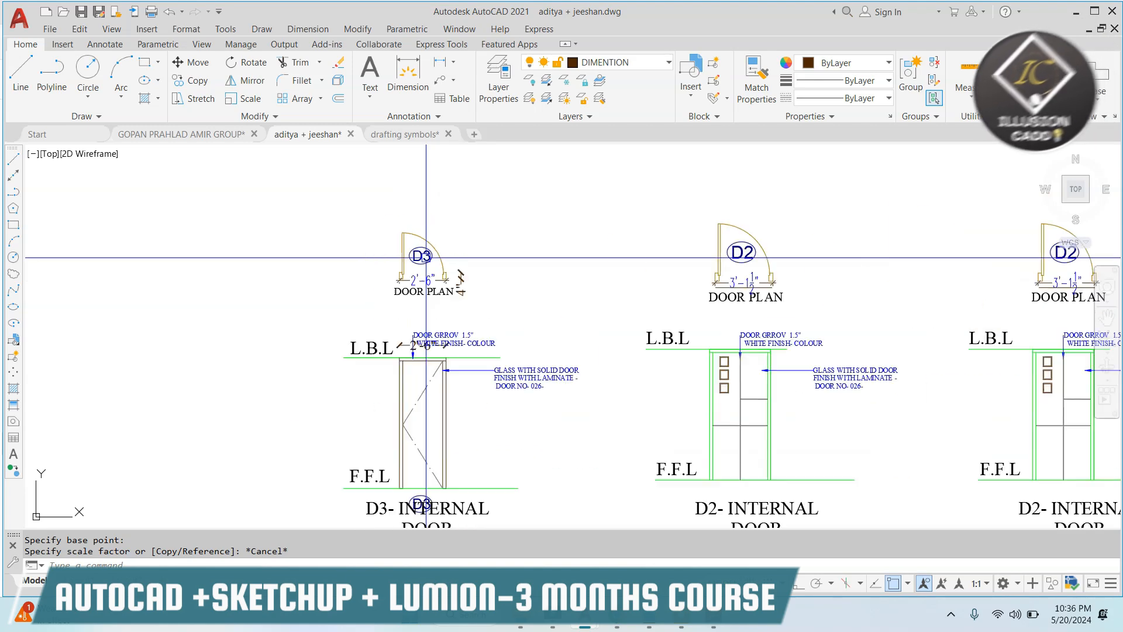
Step: Copy all the door and window details into the empty space beside the originals
middle_drag(544, 343, 503, 308)
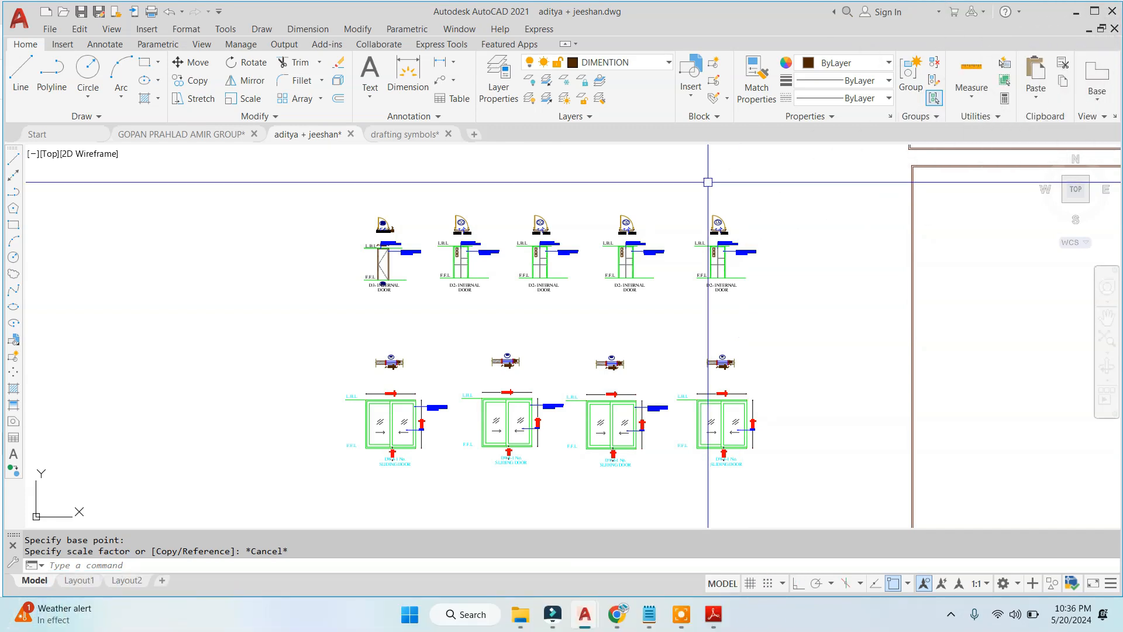
click(795, 186)
click(303, 505)
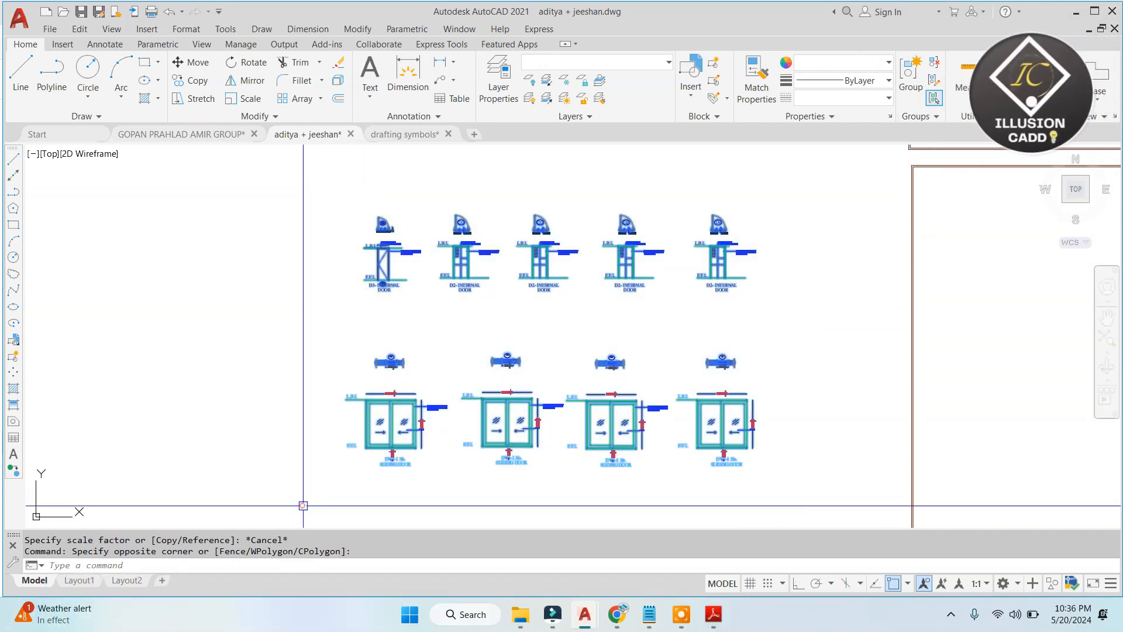
text(co)
key(Return)
scroll(572, 408, down, 4)
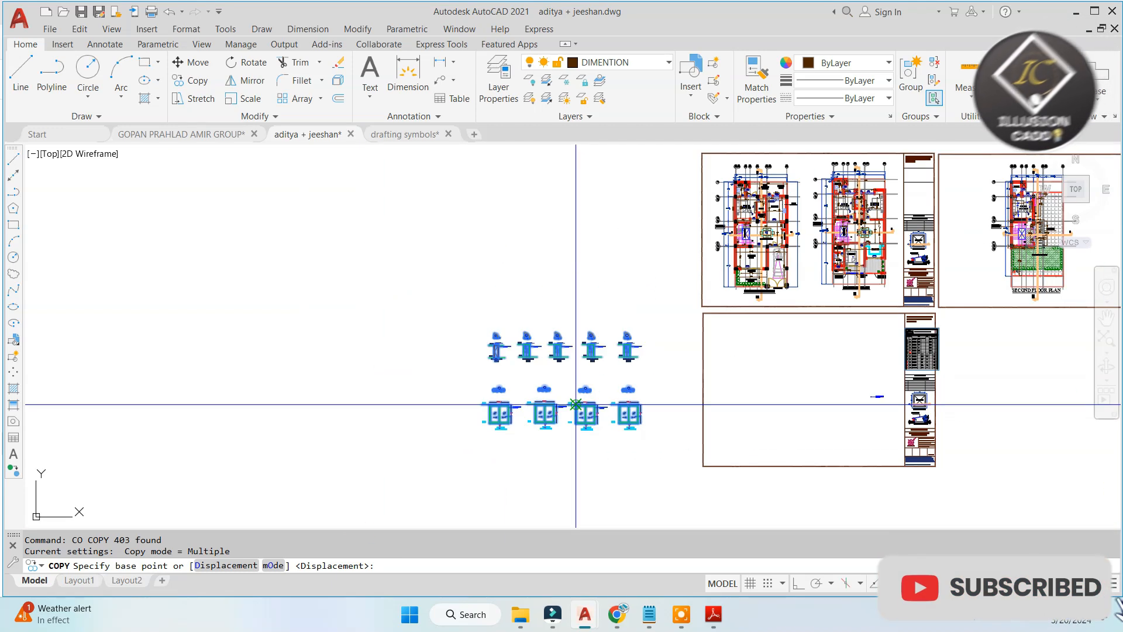
click(590, 423)
click(389, 425)
right_click(405, 286)
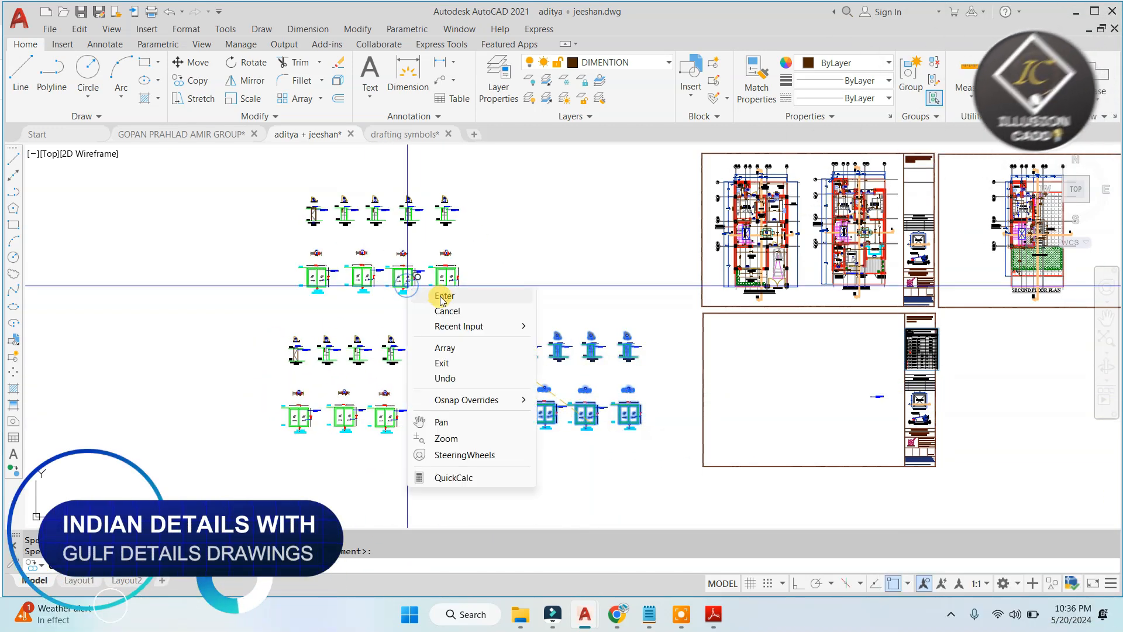
click(445, 308)
Step: Erase the duplicated set of door and window details, keeping the originals nearest the sheet
scroll(320, 357, up, 3)
click(212, 270)
click(539, 498)
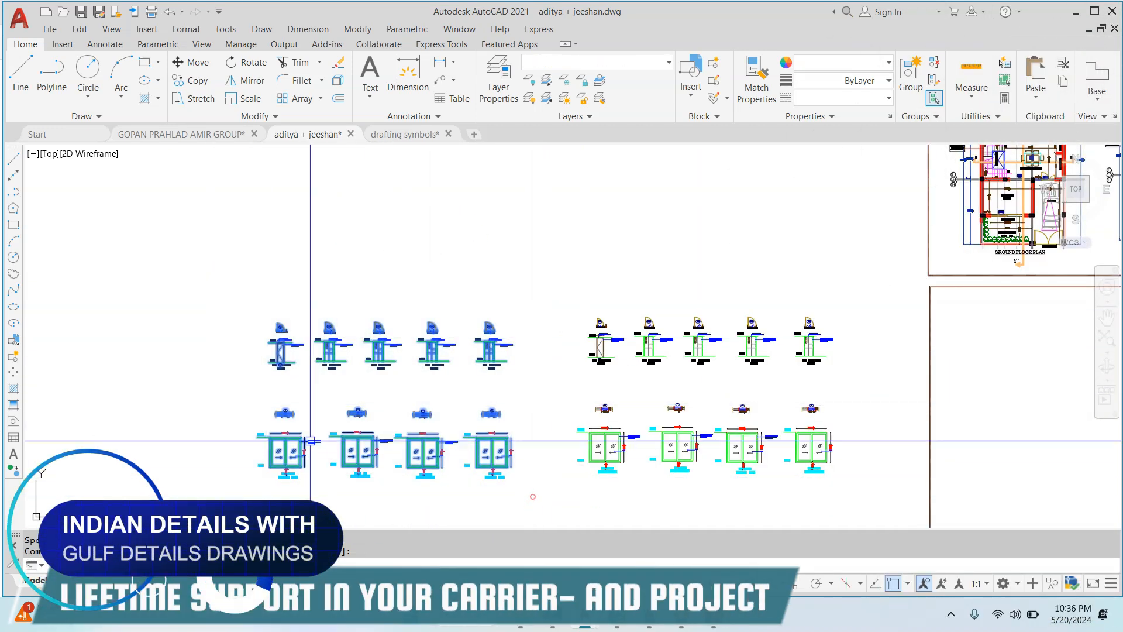
right_click(315, 215)
click(203, 238)
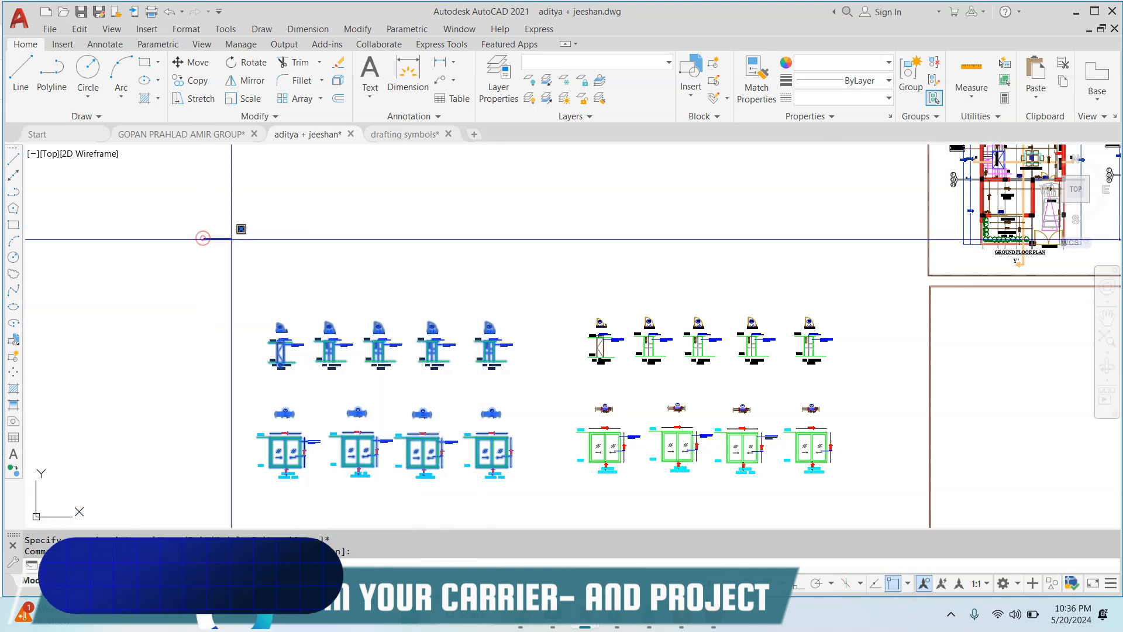
click(328, 183)
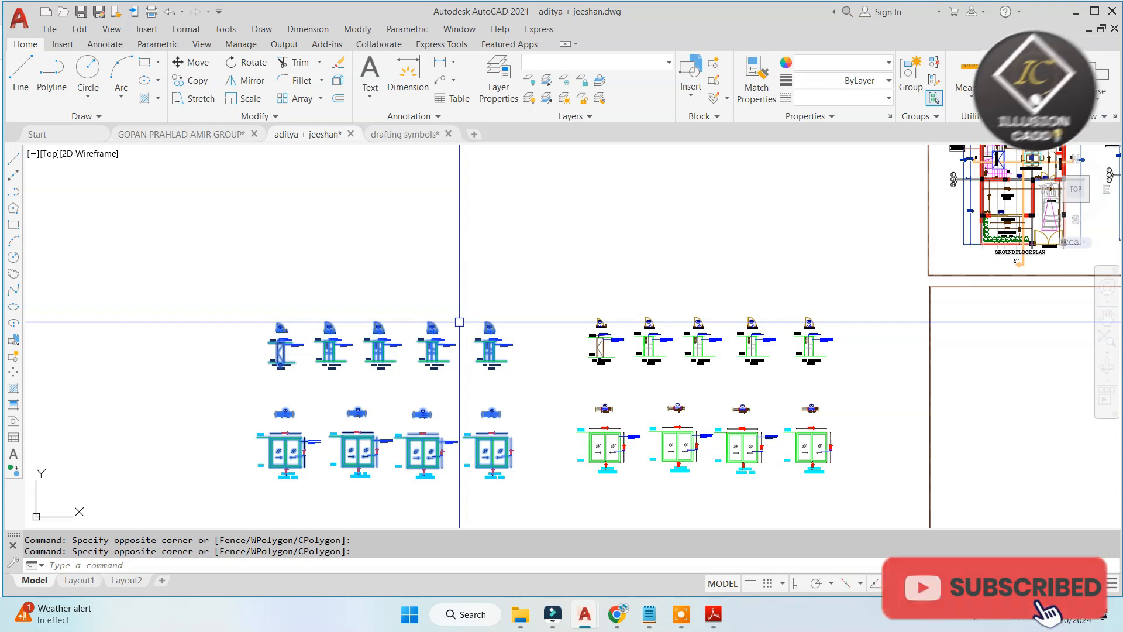
click(596, 62)
click(714, 232)
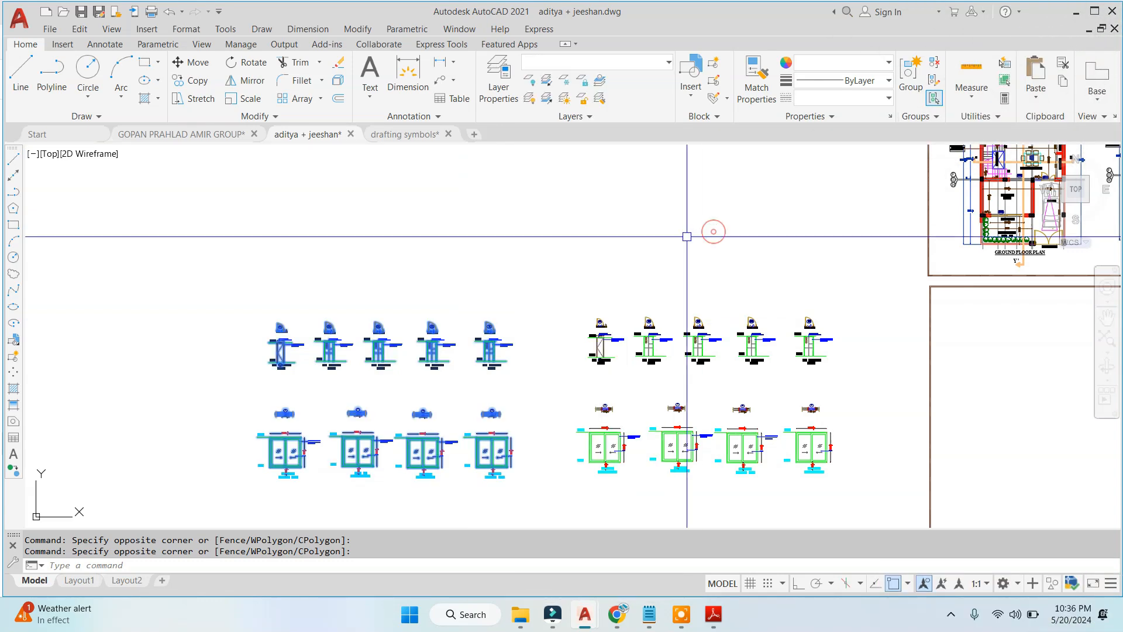
click(623, 63)
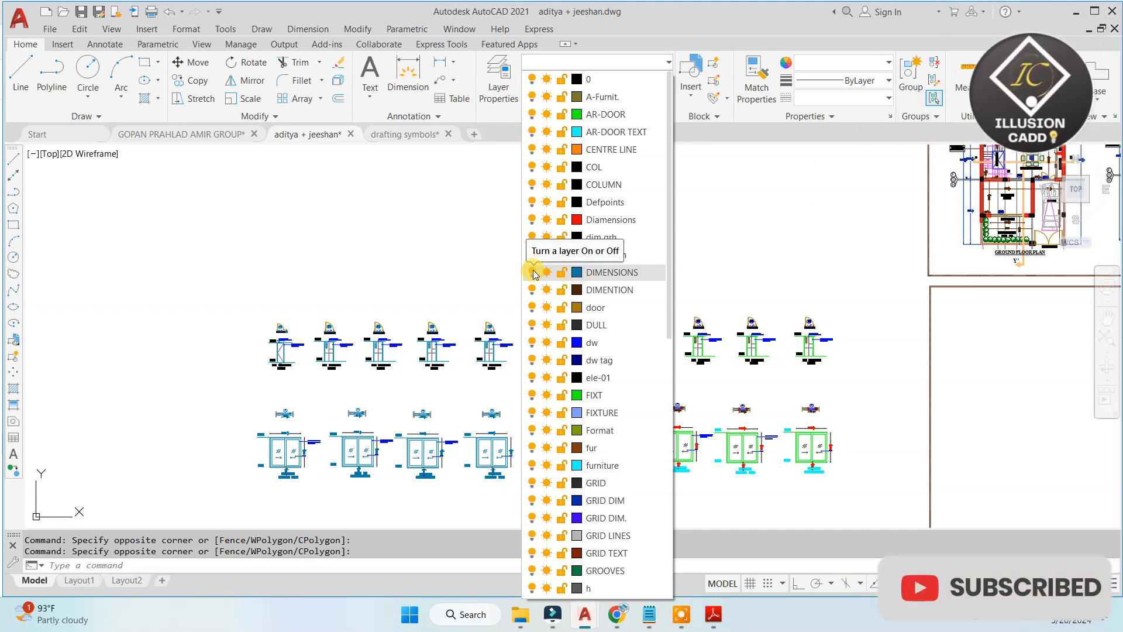
click(466, 251)
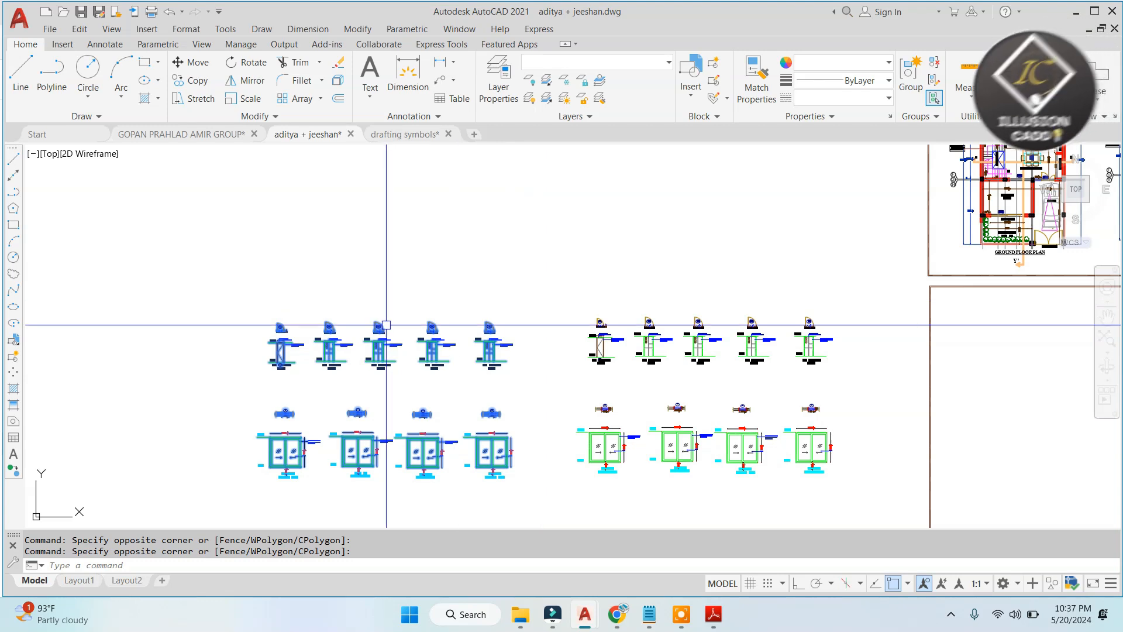
text(E)
key(Return)
Step: Define the whole row of internal door details as a block named 123., with its base point at the foot of the D3 door
scroll(707, 345, up, 3)
middle_drag(706, 345, 547, 257)
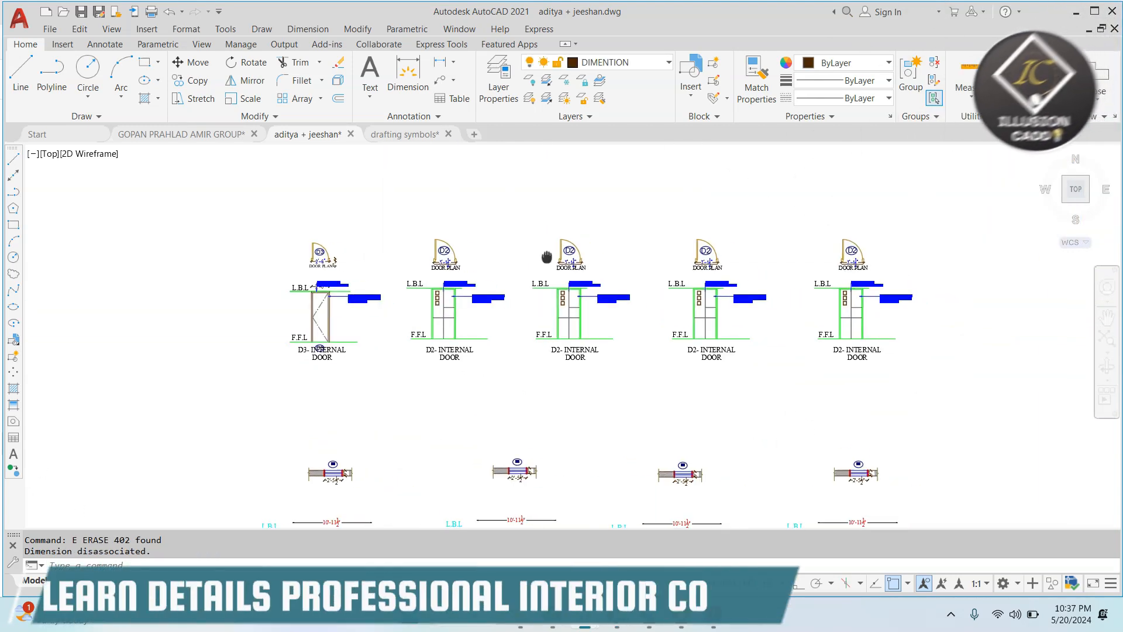
click(243, 208)
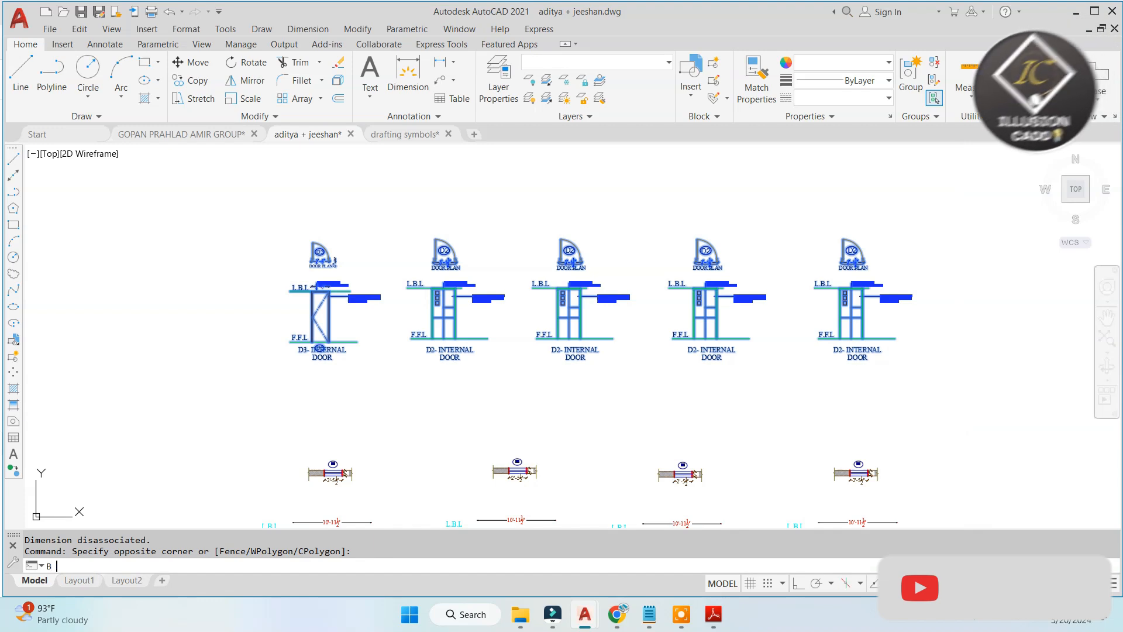
key(Return)
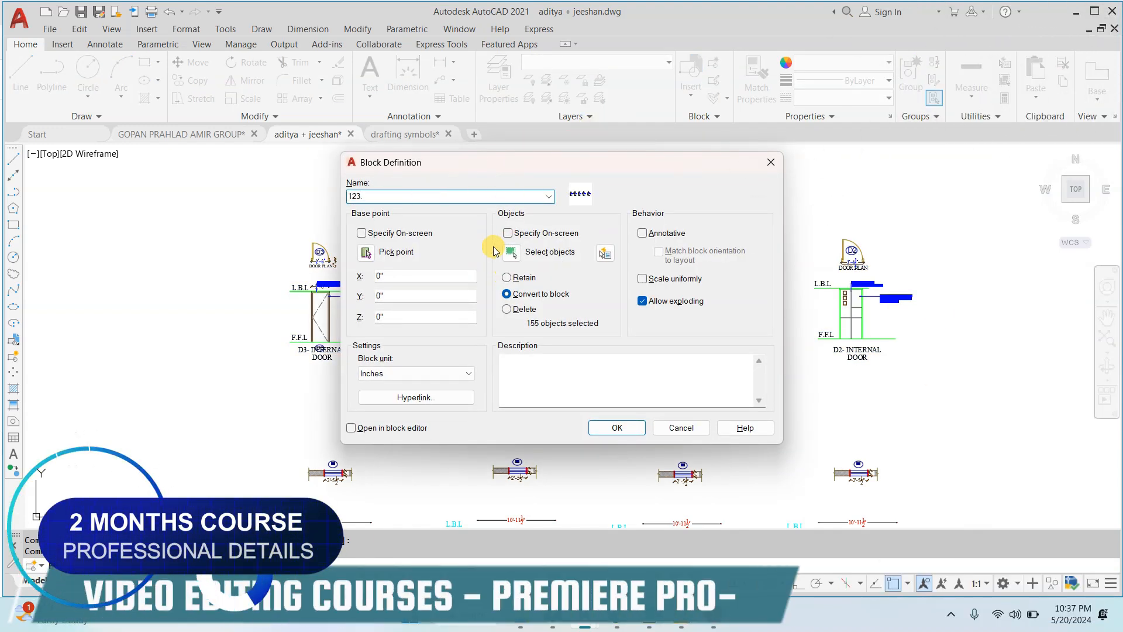
click(511, 252)
click(940, 213)
click(149, 410)
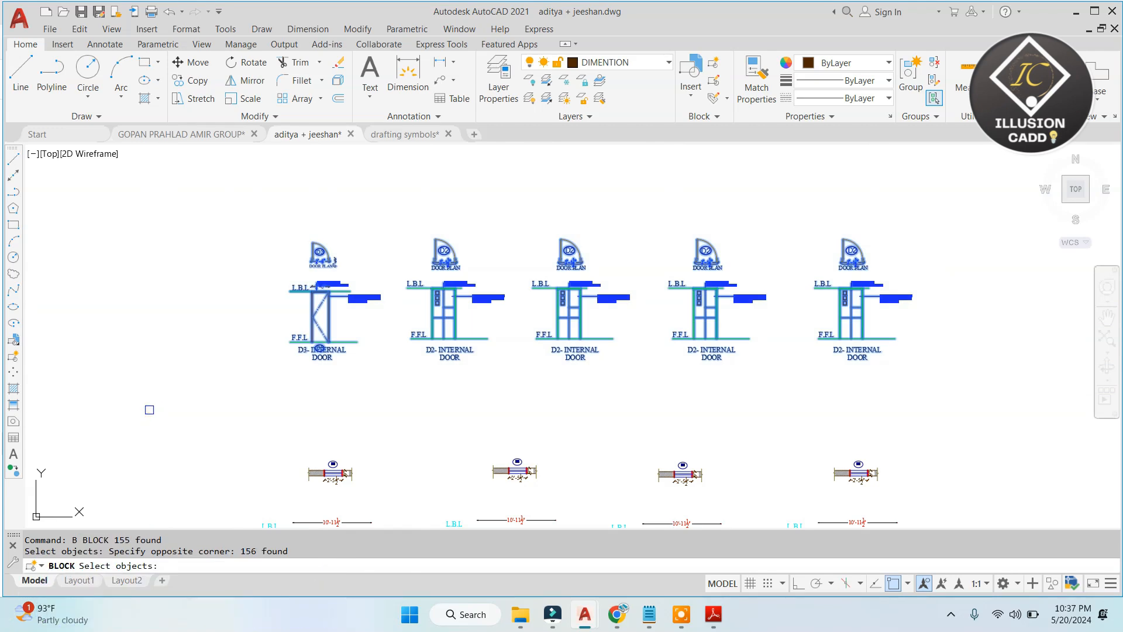
key(Return)
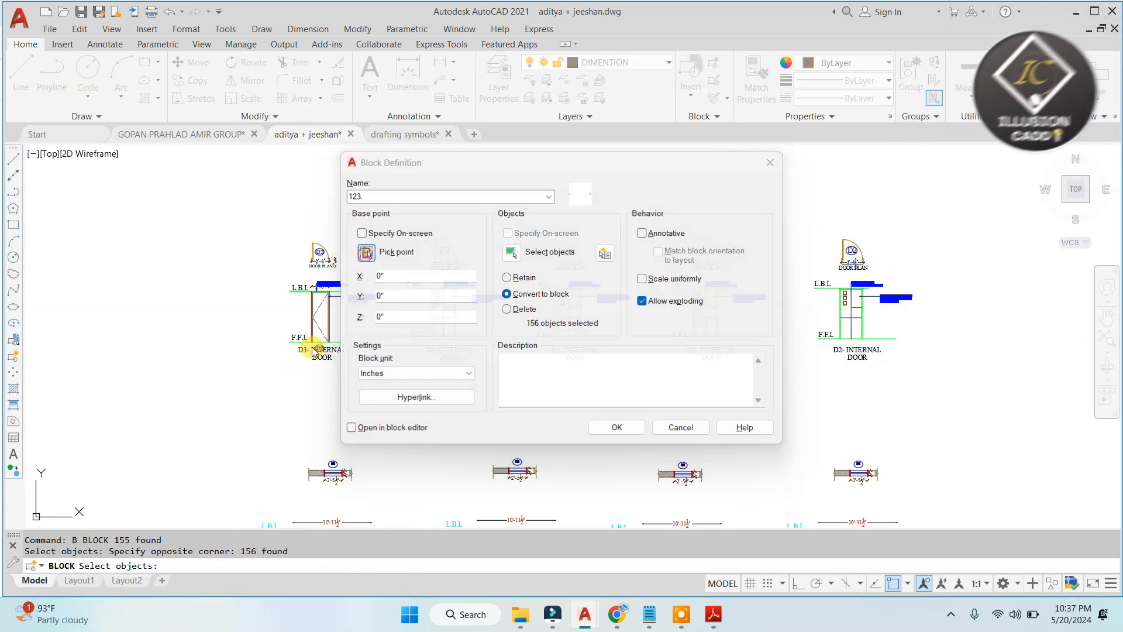
click(366, 252)
click(315, 350)
click(617, 427)
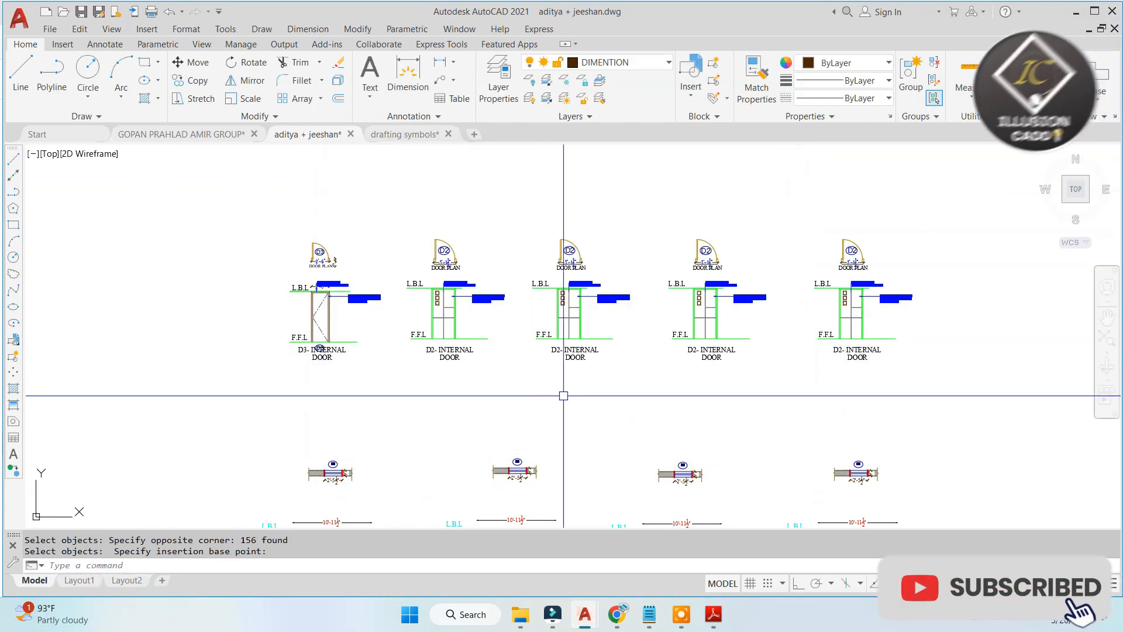
Step: Define the row of sliding door details as a block named 5454, based at the first door's upper-left corner
scroll(563, 395, up, 2)
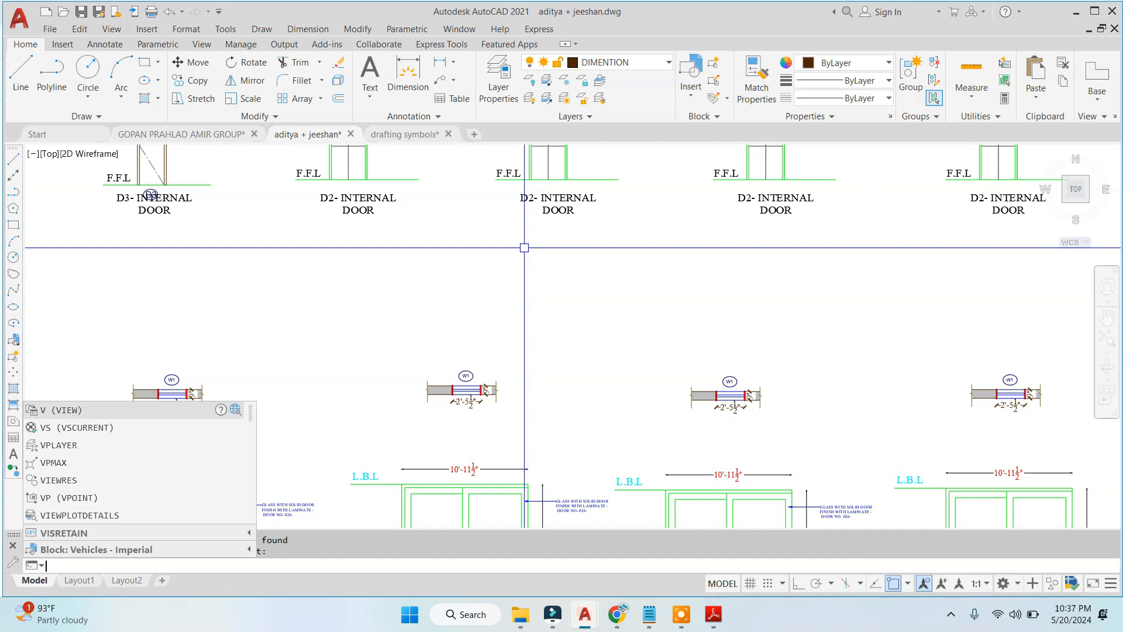
key(Return)
click(520, 255)
scroll(518, 253, down, 2)
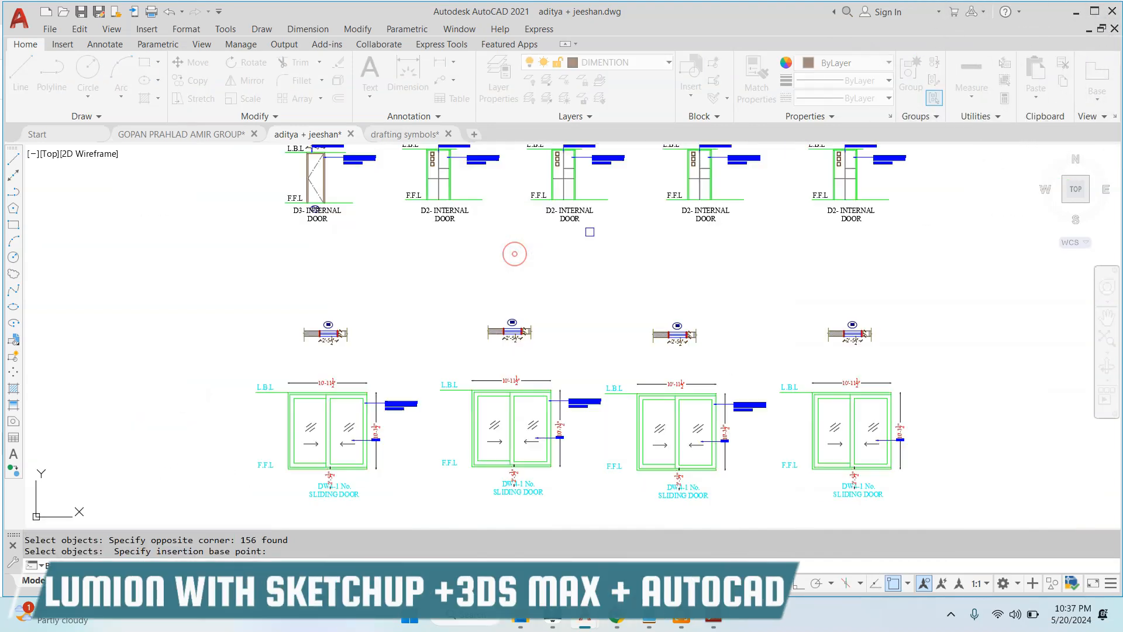
click(977, 231)
click(226, 522)
key(Return)
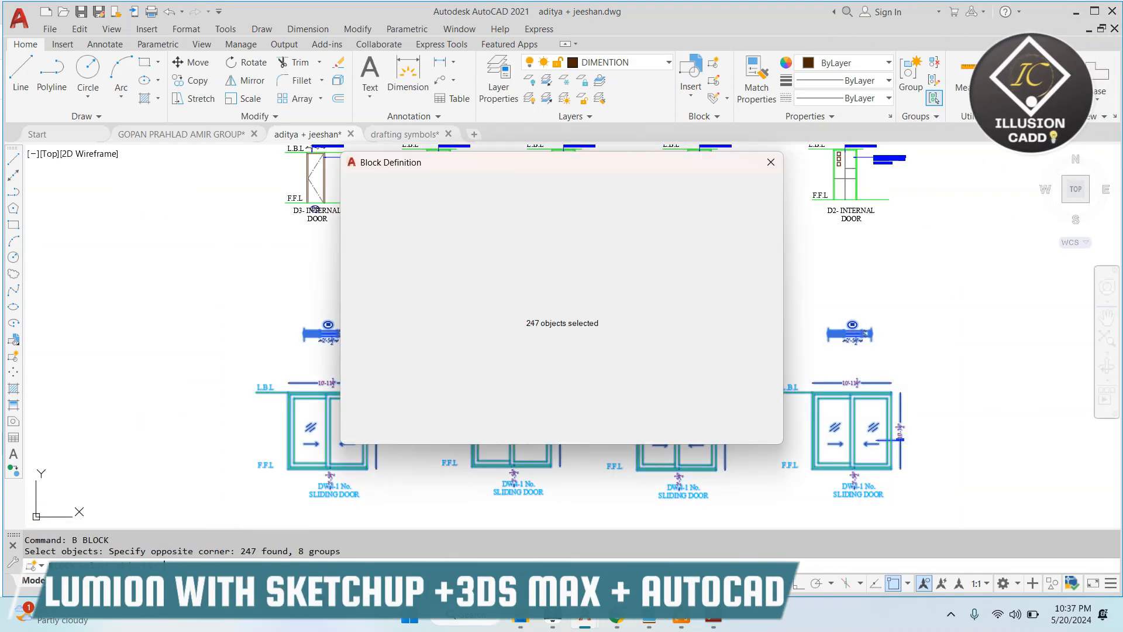
click(368, 252)
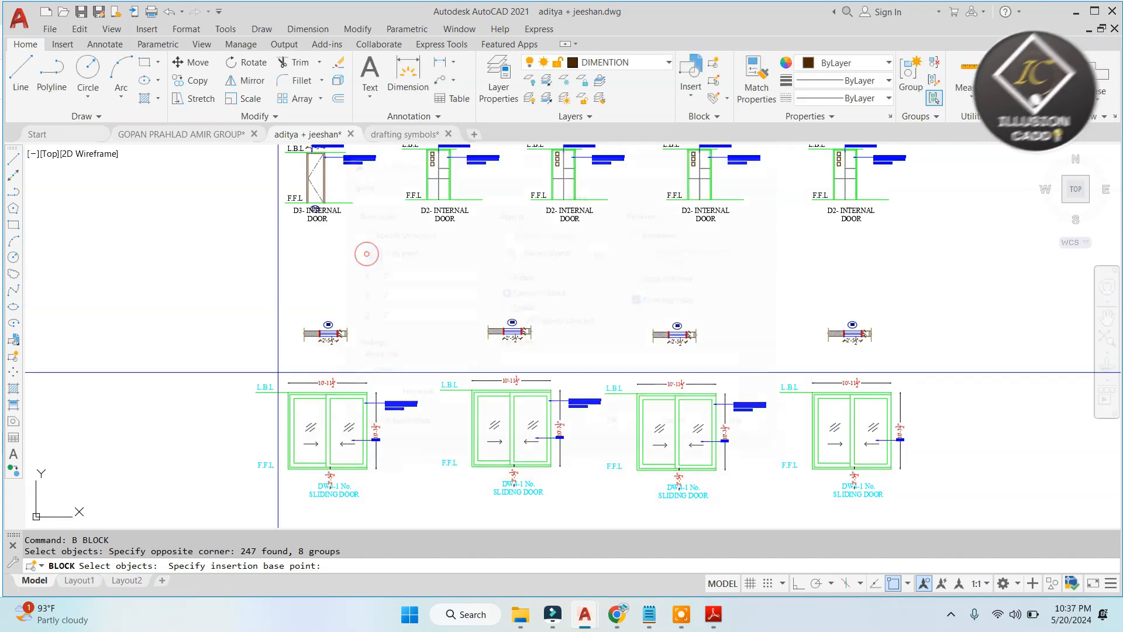
click(288, 392)
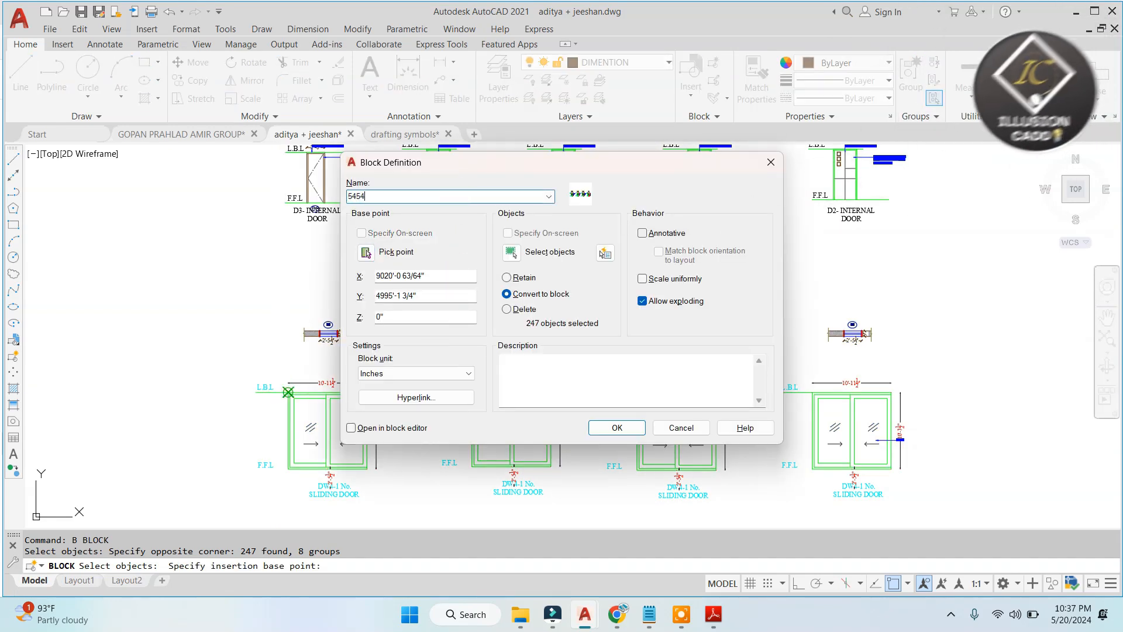
click(617, 428)
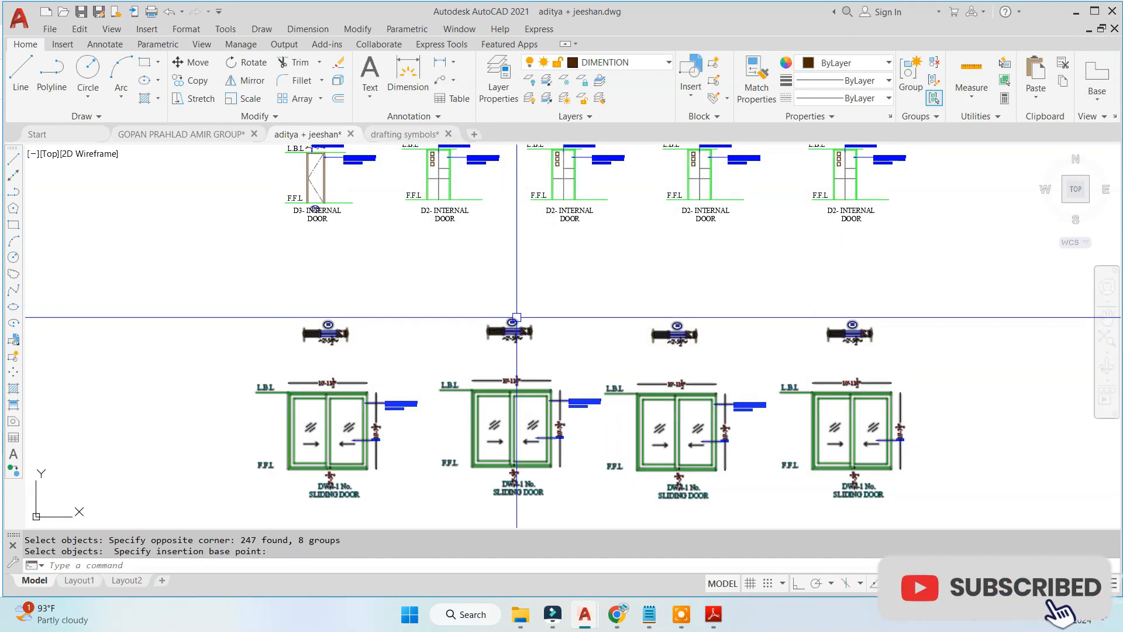
Step: Enlarge the internal door row block about the D3 door with the Reference option, picking the reference and new lengths in the drawing
click(776, 176)
click(345, 291)
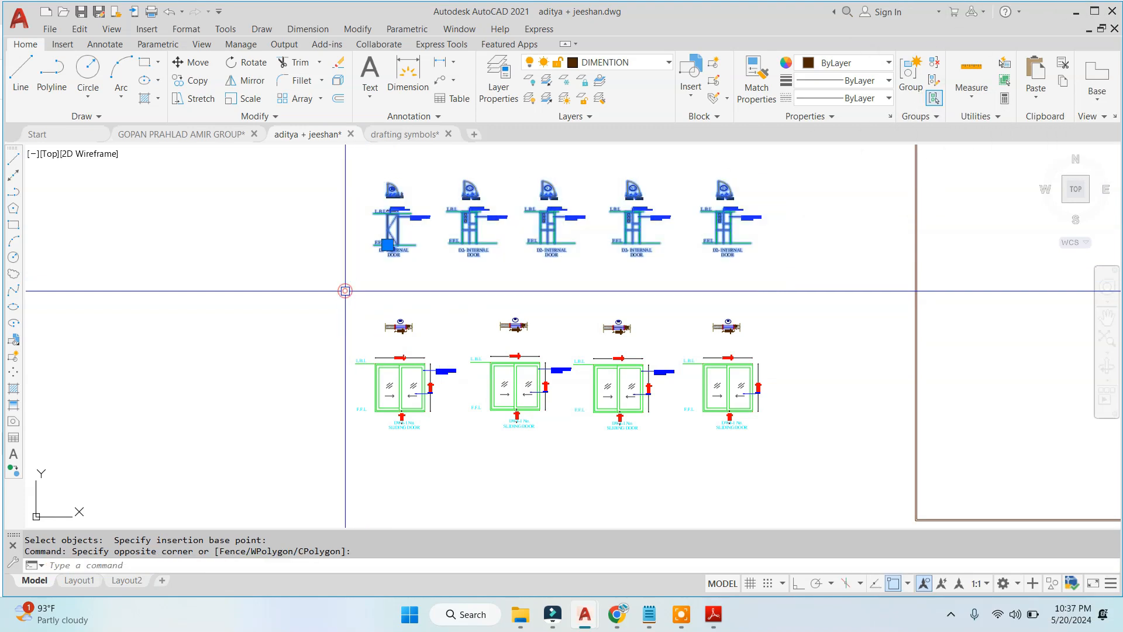
scroll(500, 301, down, 2)
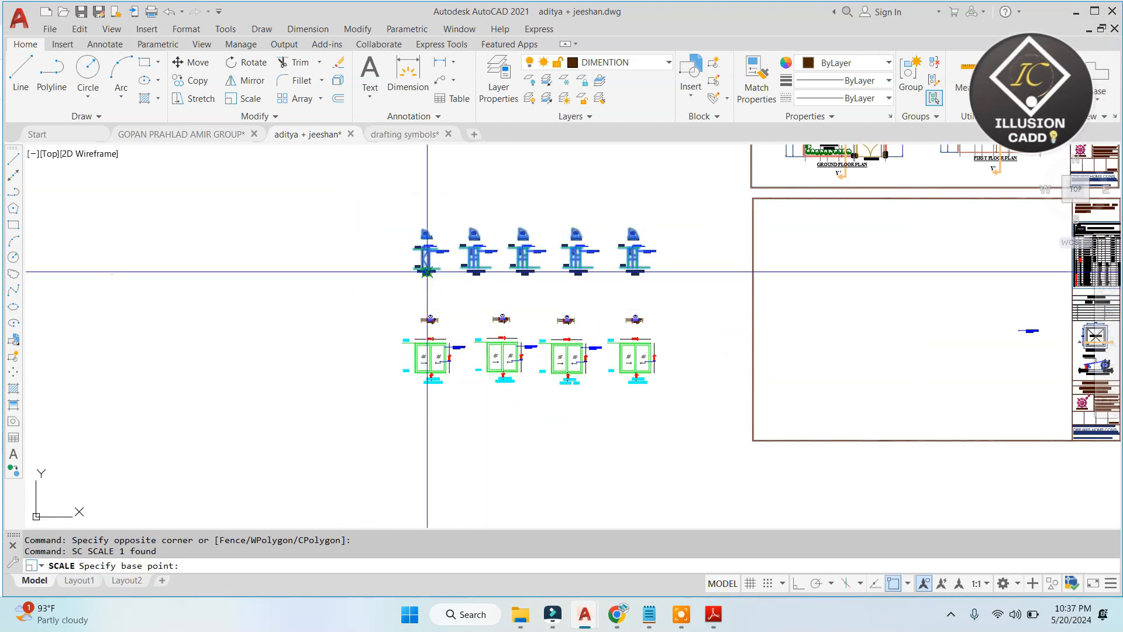
click(425, 258)
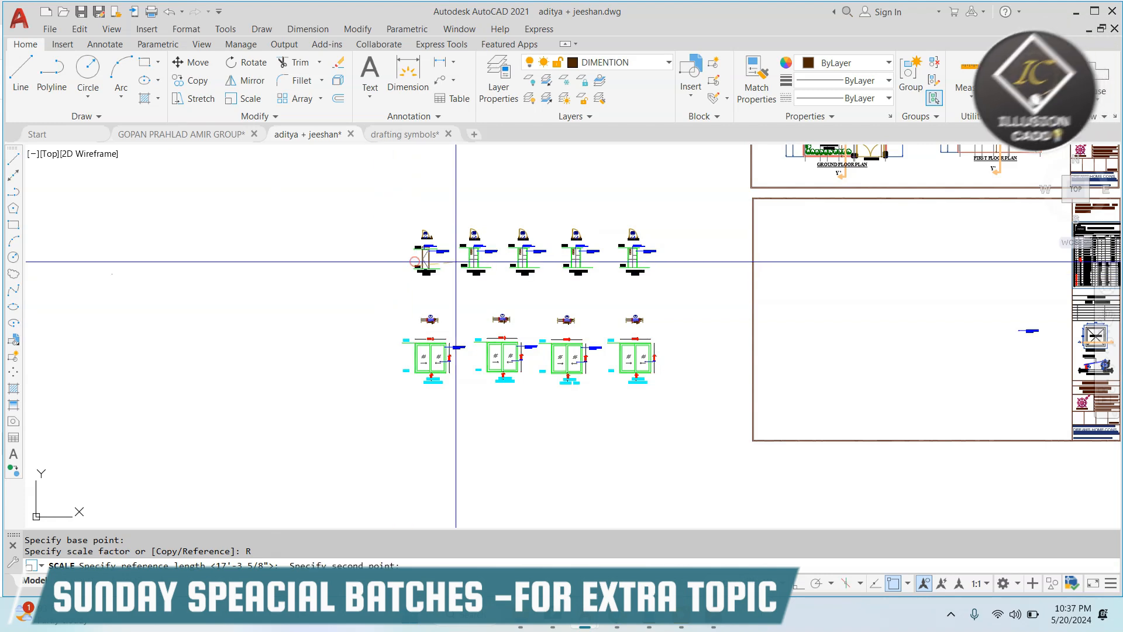
click(635, 267)
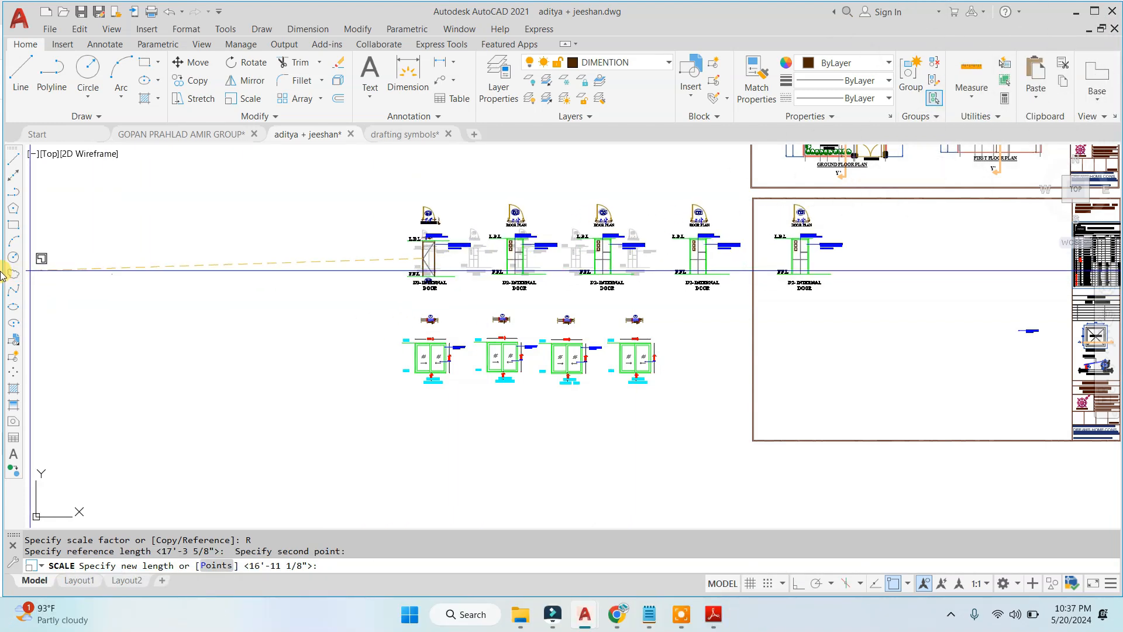
middle_drag(79, 266, 257, 272)
click(230, 265)
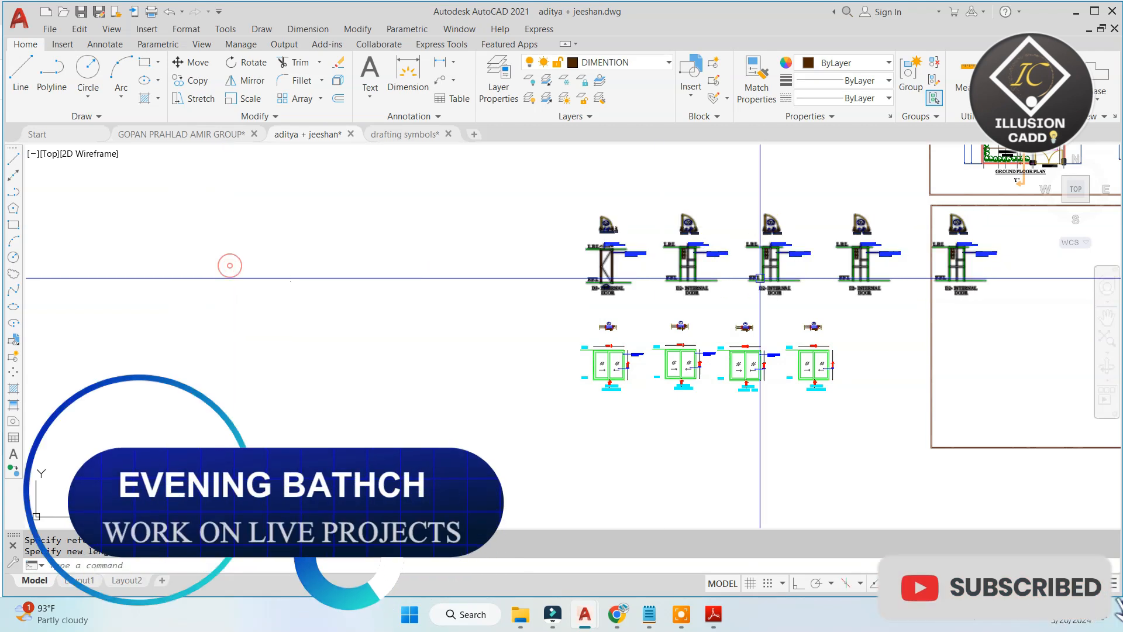
Step: Move the enlarged internal door row block across to the upper part of the detail sheet
scroll(801, 185, up, 1)
middle_drag(801, 185, 534, 203)
click(534, 203)
click(378, 303)
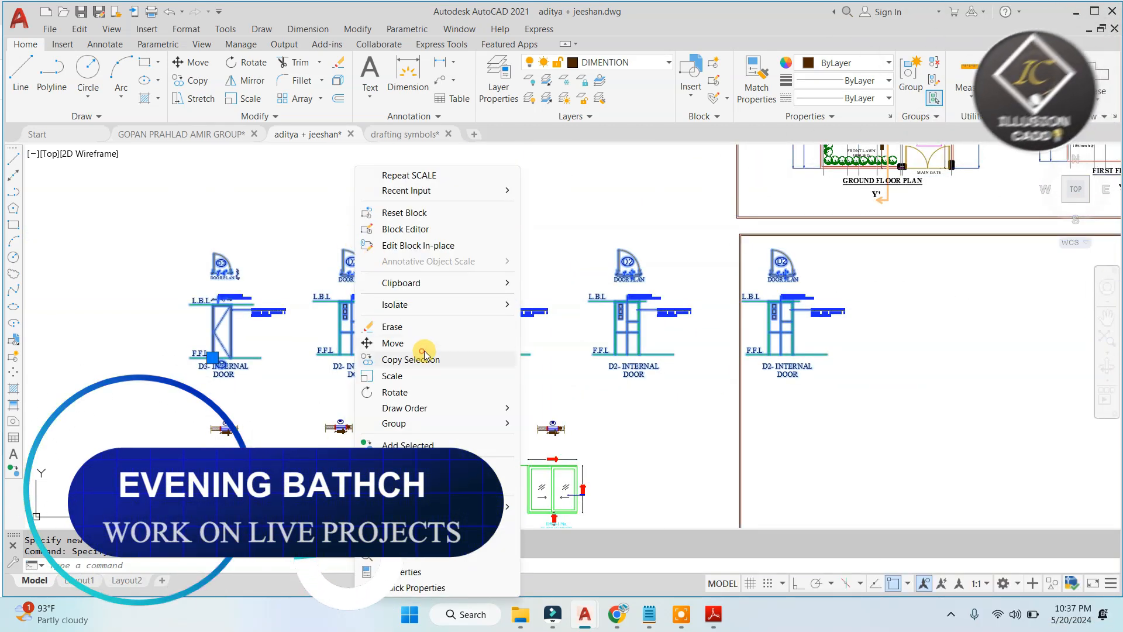
click(419, 345)
click(746, 354)
middle_drag(781, 333, 298, 247)
click(694, 266)
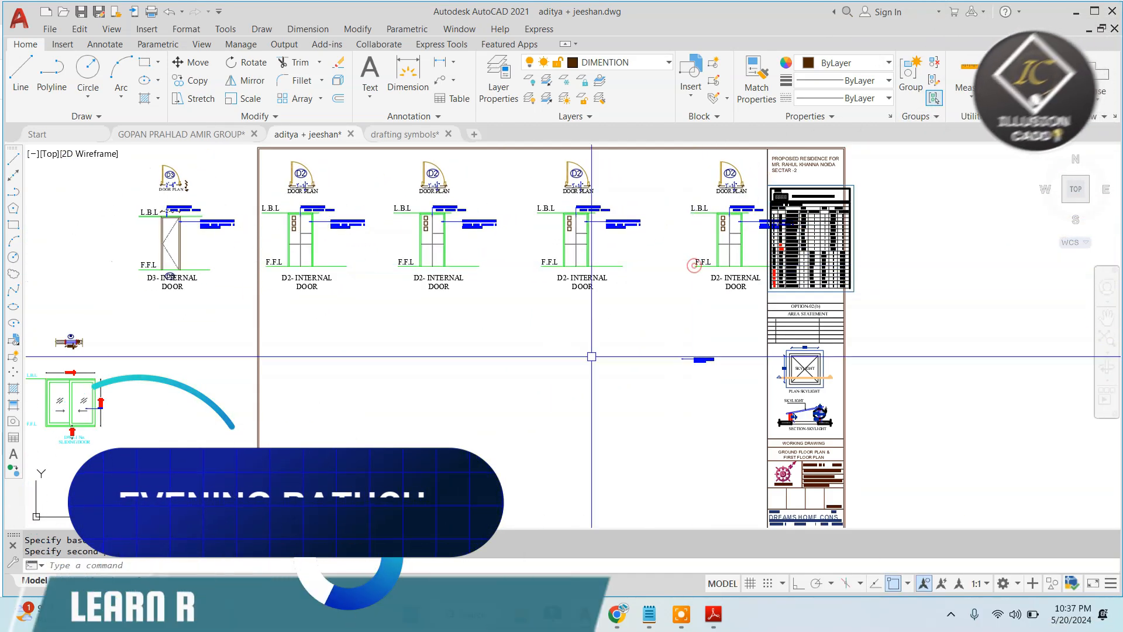
Step: Select the internal door row block and examine the D3 and D2 plans, elevations and notes against the sheet border
click(592, 356)
click(421, 250)
right_click(405, 233)
click(383, 231)
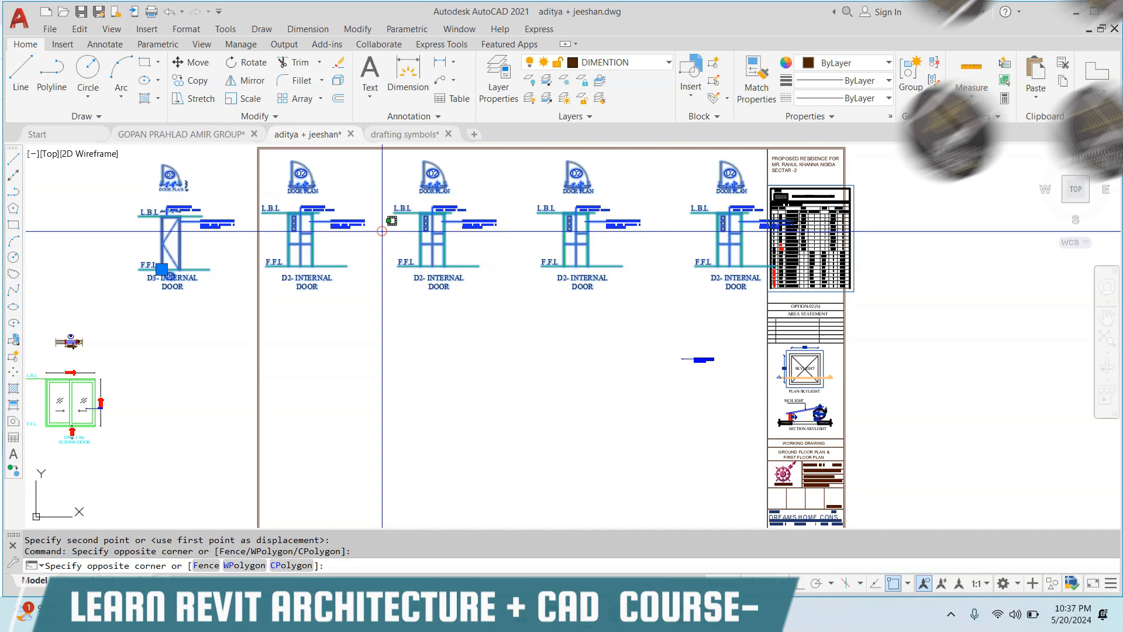
click(395, 203)
scroll(422, 180, up, 5)
scroll(643, 246, down, 3)
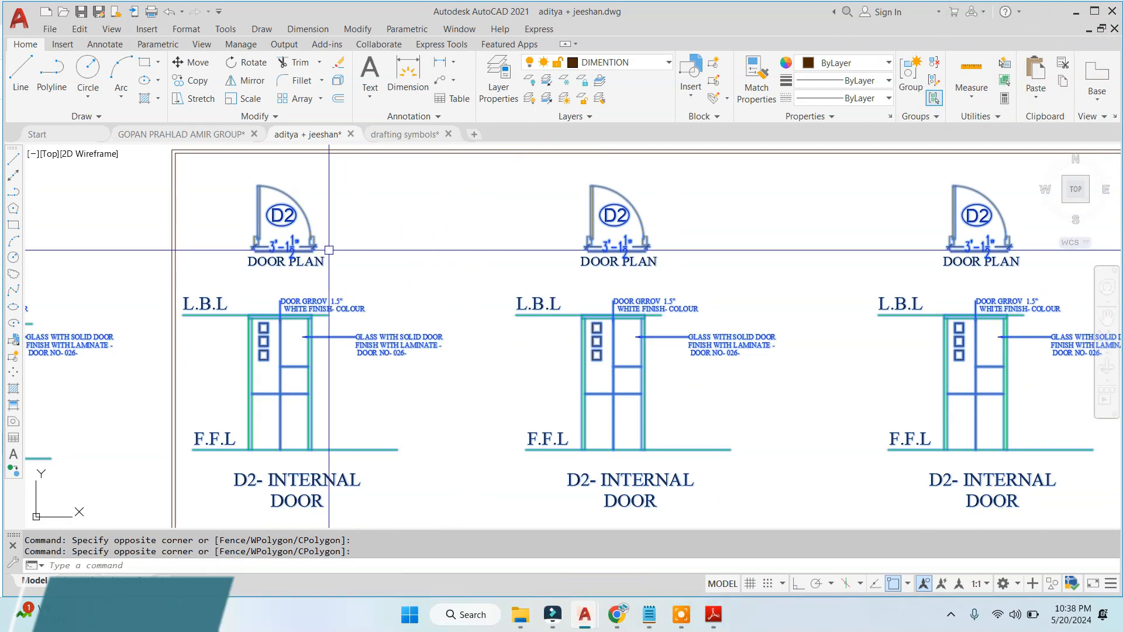
scroll(316, 250, up, 5)
scroll(410, 251, down, 5)
scroll(390, 253, up, 2)
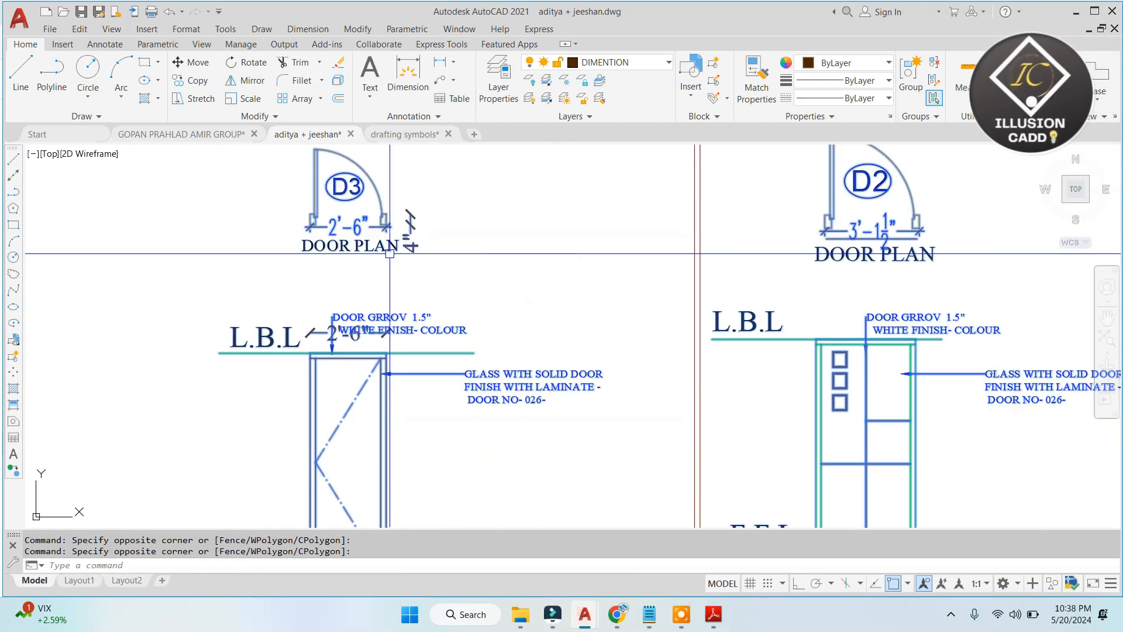
Step: Scale down the internal door row block about the D3 door's L.B.L. line end with the Reference option, picking both lengths as points
text(sc)
key(Return)
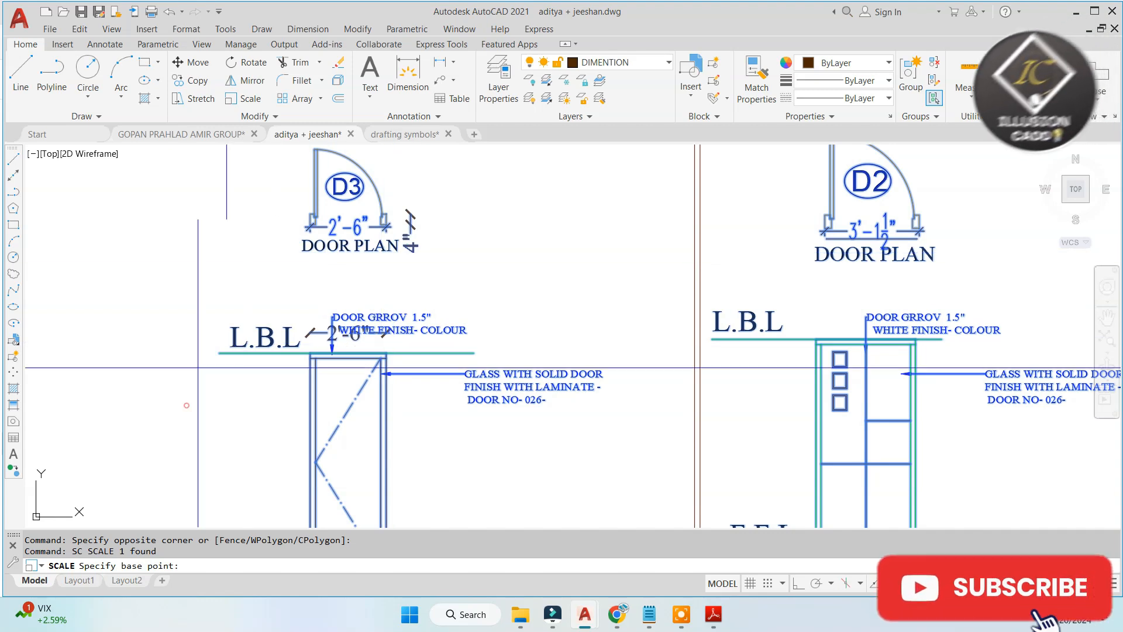
click(220, 353)
text(r)
key(Return)
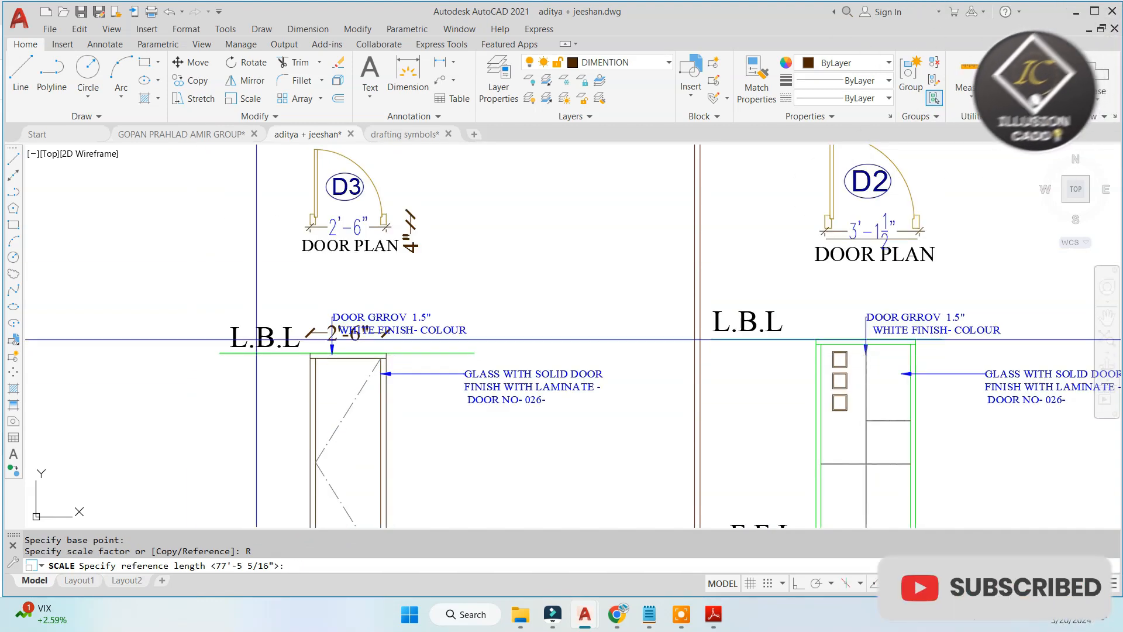
click(331, 340)
scroll(331, 340, down, 5)
click(672, 319)
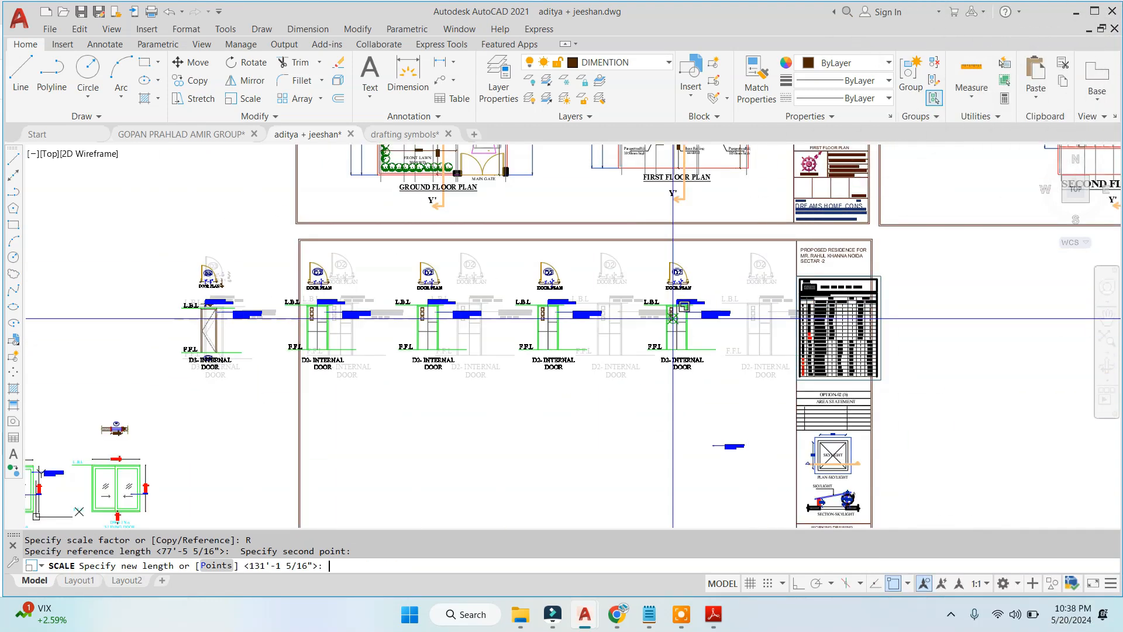
text(p)
key(Return)
click(344, 435)
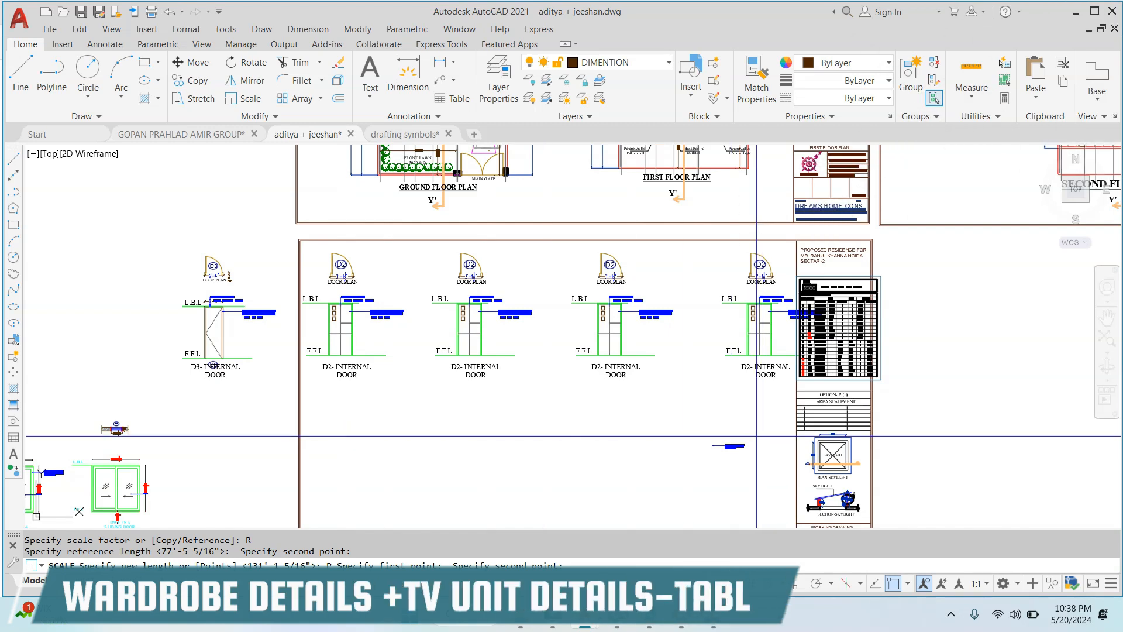
click(579, 434)
Step: Move the stray glass-with-laminate door note up beneath the last D2 internal door
click(744, 429)
click(682, 474)
right_click(675, 460)
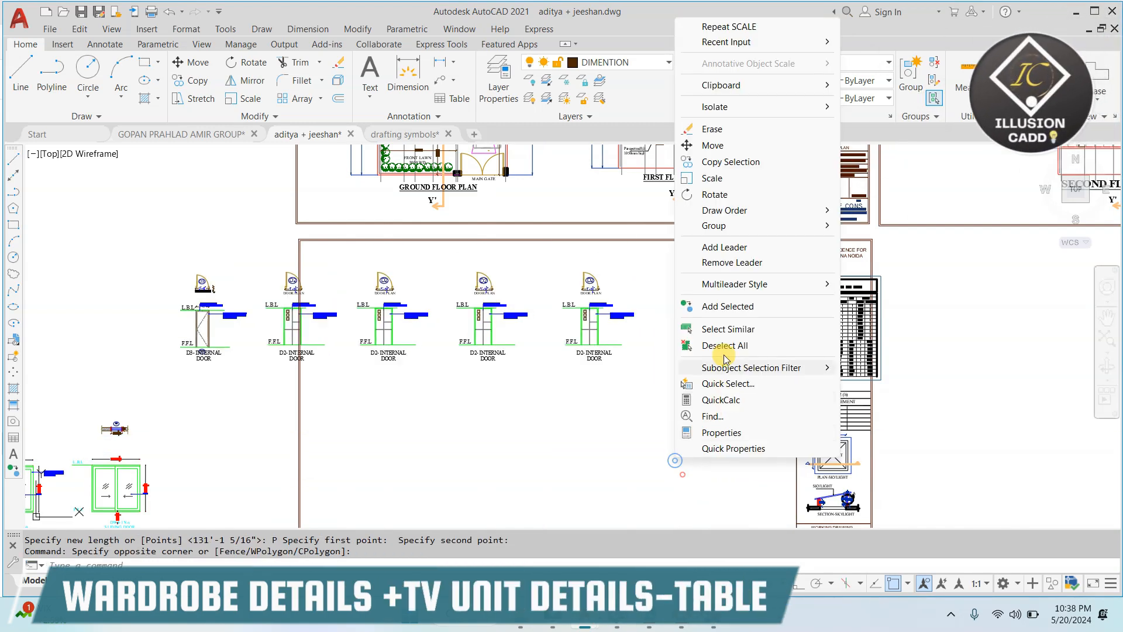
click(736, 153)
click(642, 404)
click(521, 331)
Step: Move the internal door row block together with its note across into the upper part of the detail sheet frame
click(664, 415)
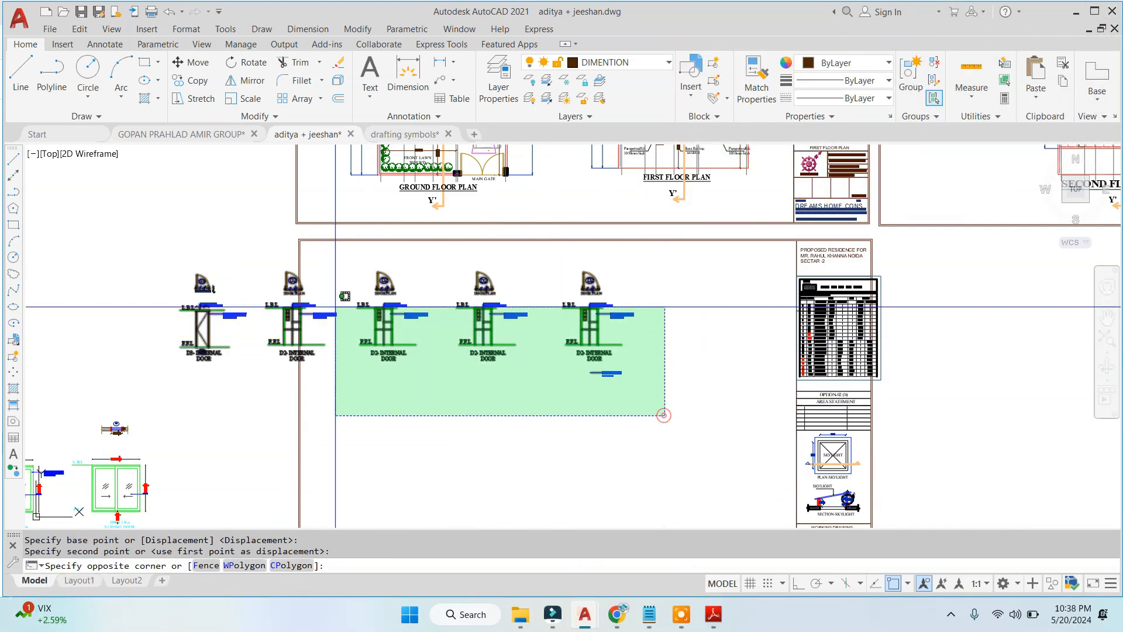
click(229, 275)
right_click(371, 258)
click(422, 367)
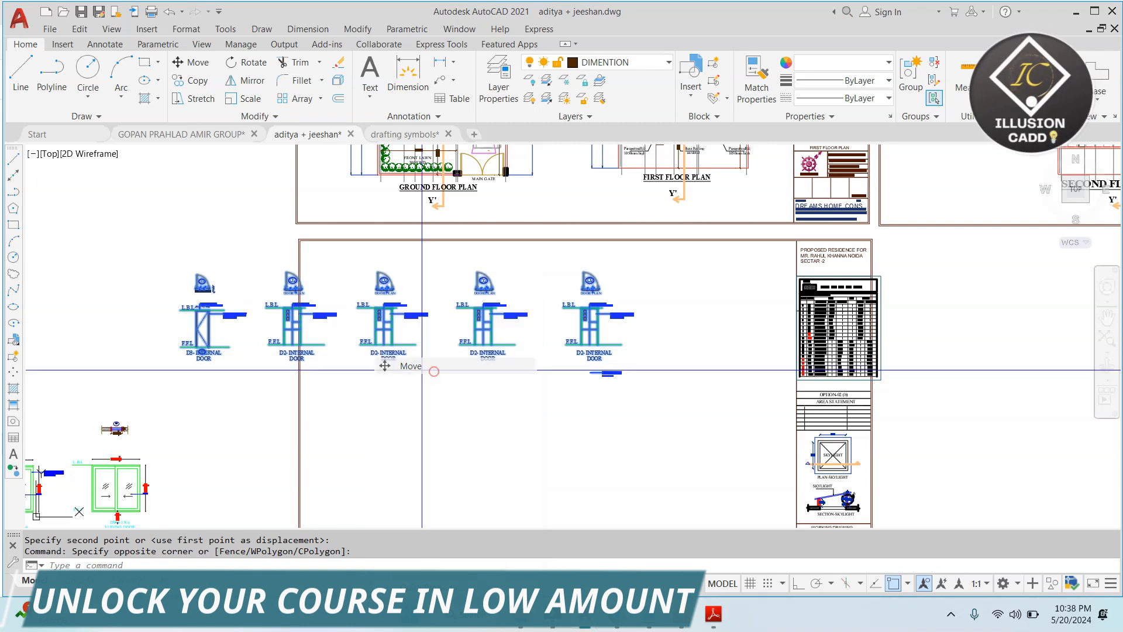
click(417, 367)
click(556, 361)
Step: Move the sliding door row block into the lower part of the detail sheet, below the internal doors
scroll(477, 329, down, 2)
middle_drag(303, 374, 540, 266)
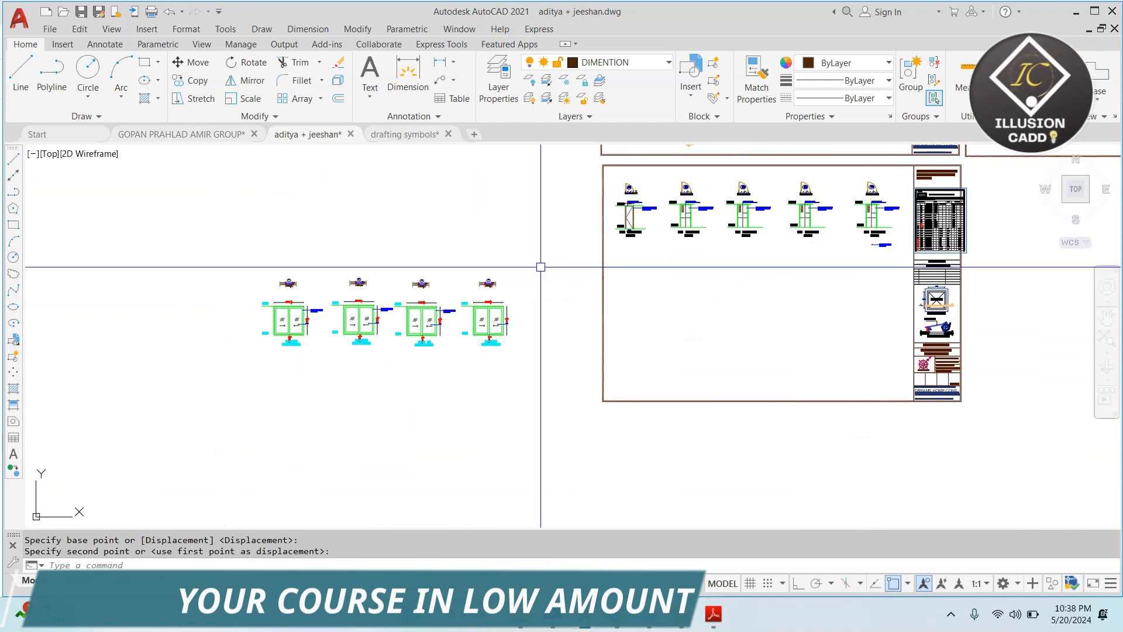
click(533, 244)
click(85, 388)
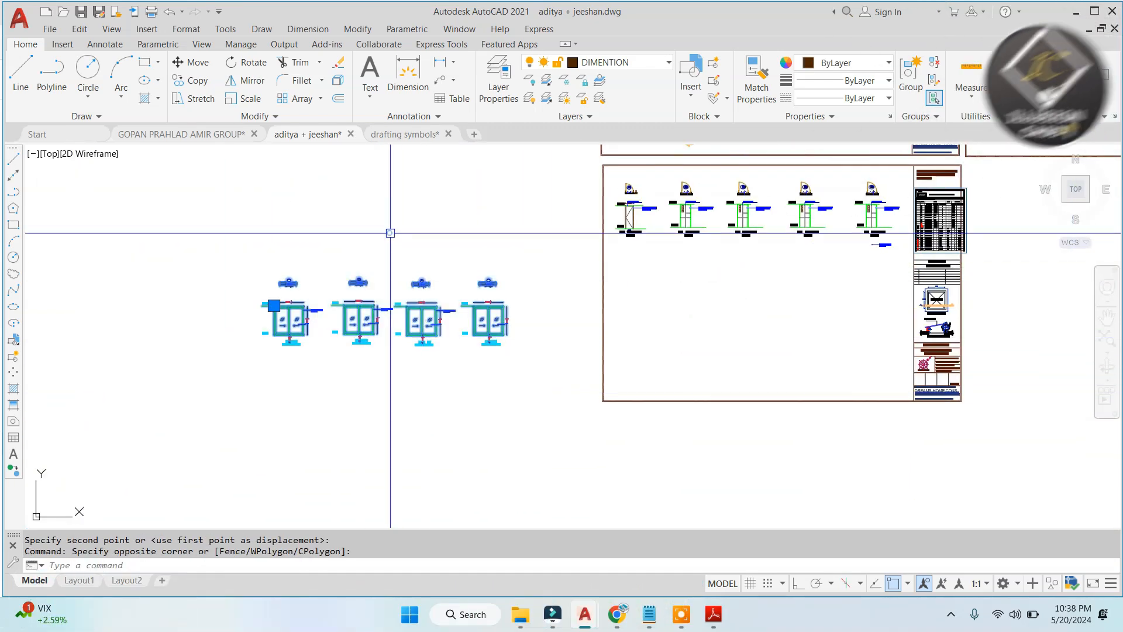
right_click(390, 233)
click(464, 343)
click(499, 326)
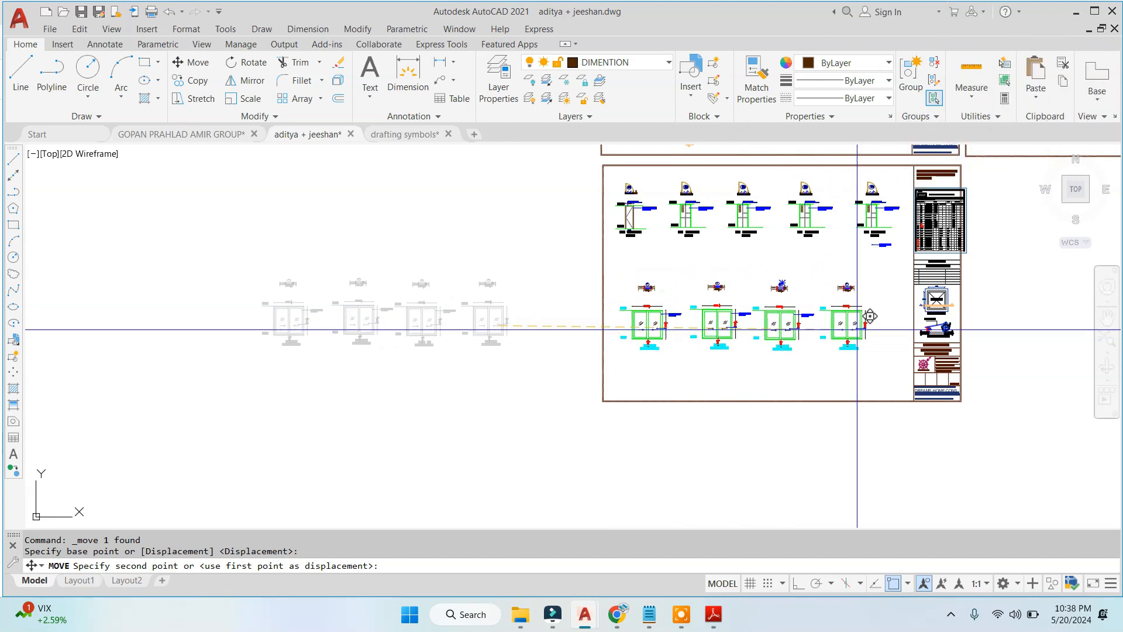
click(861, 325)
Step: Scale up the sliding door row block freehand so that it fills the lower part of the sheet up to the title block
scroll(819, 296, up, 2)
middle_drag(815, 294, 587, 300)
click(587, 280)
click(374, 328)
scroll(472, 289, down, 2)
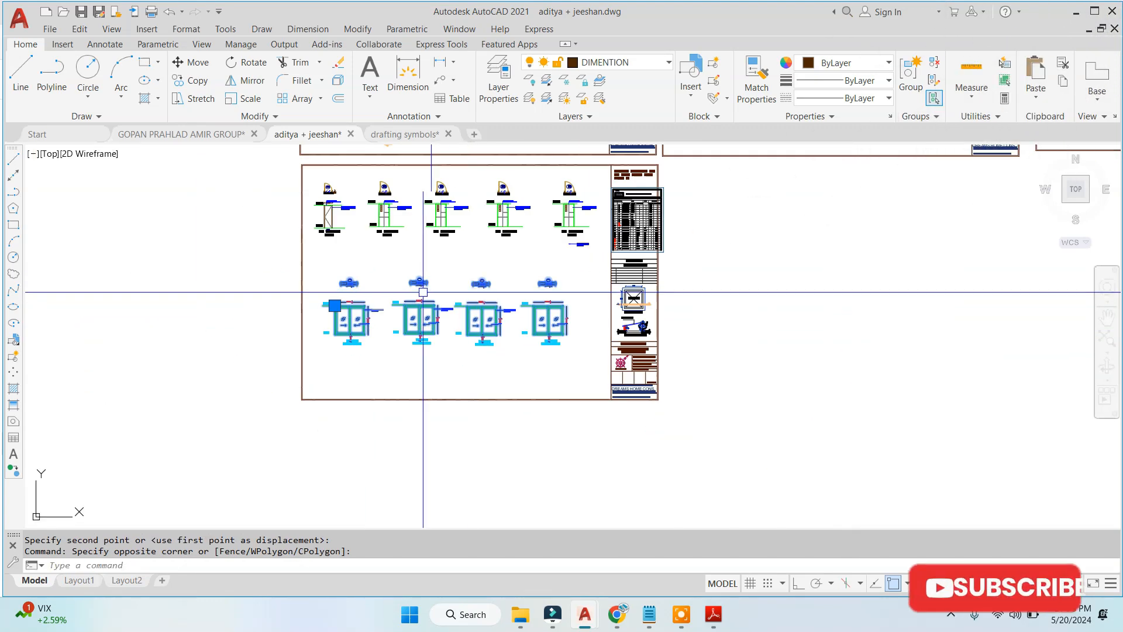
text(sc)
key(Return)
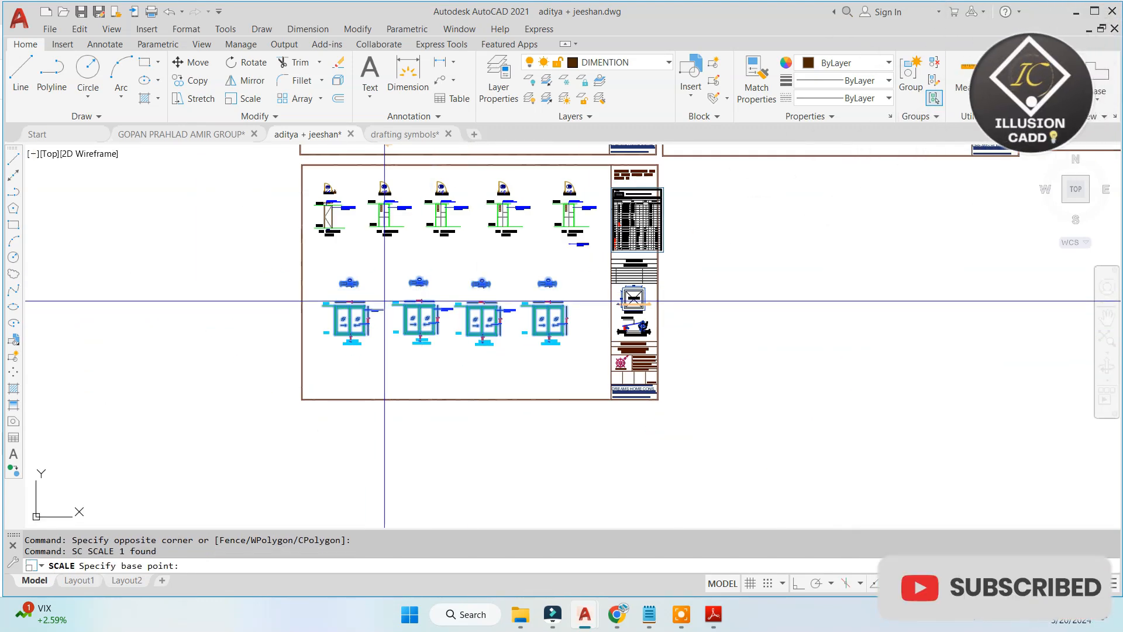
click(385, 301)
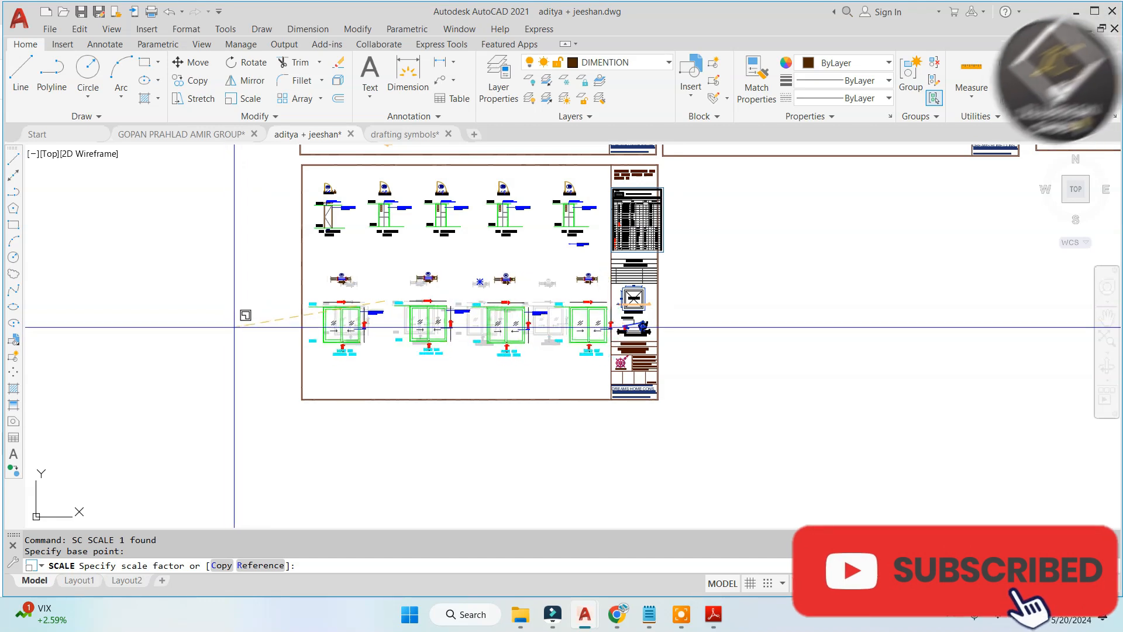
click(237, 329)
Step: Draw a dividing line between the internal door and sliding door rows, from the sheet border to the title block
scroll(328, 257, up, 2)
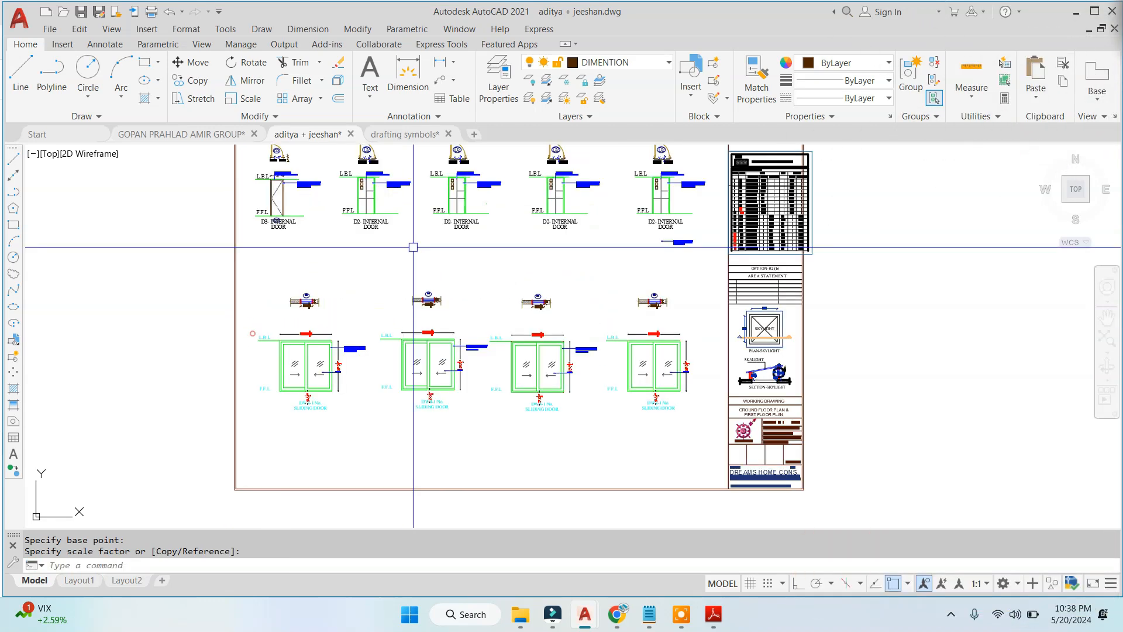
click(37, 69)
click(236, 257)
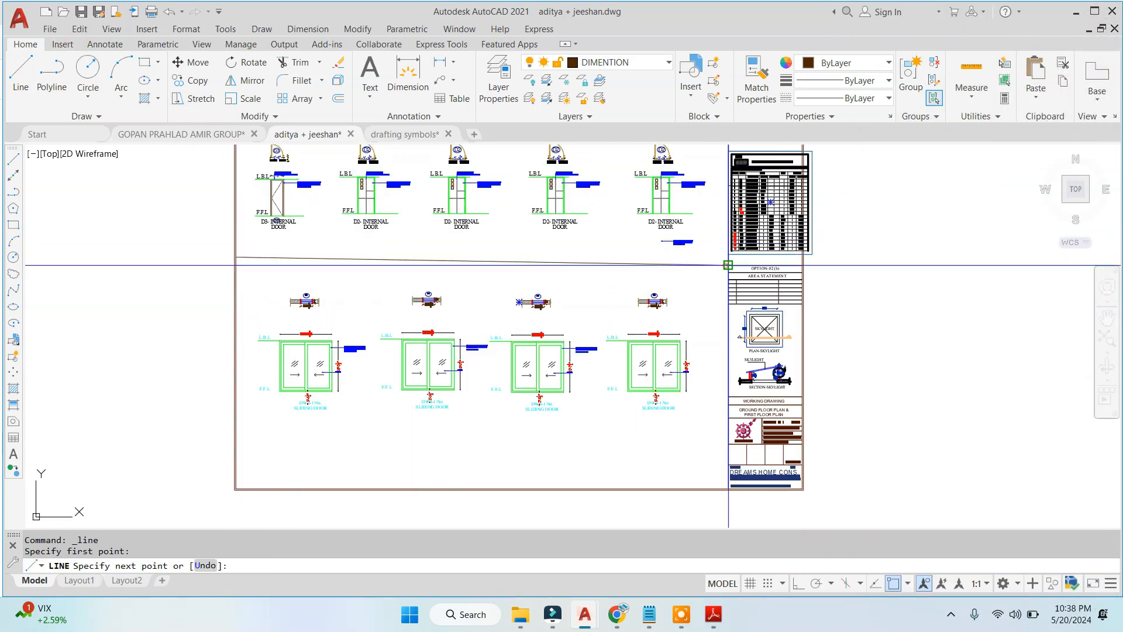
click(728, 265)
key(Escape)
Step: Change the dividing line's color to Blue
scroll(501, 285, down, 5)
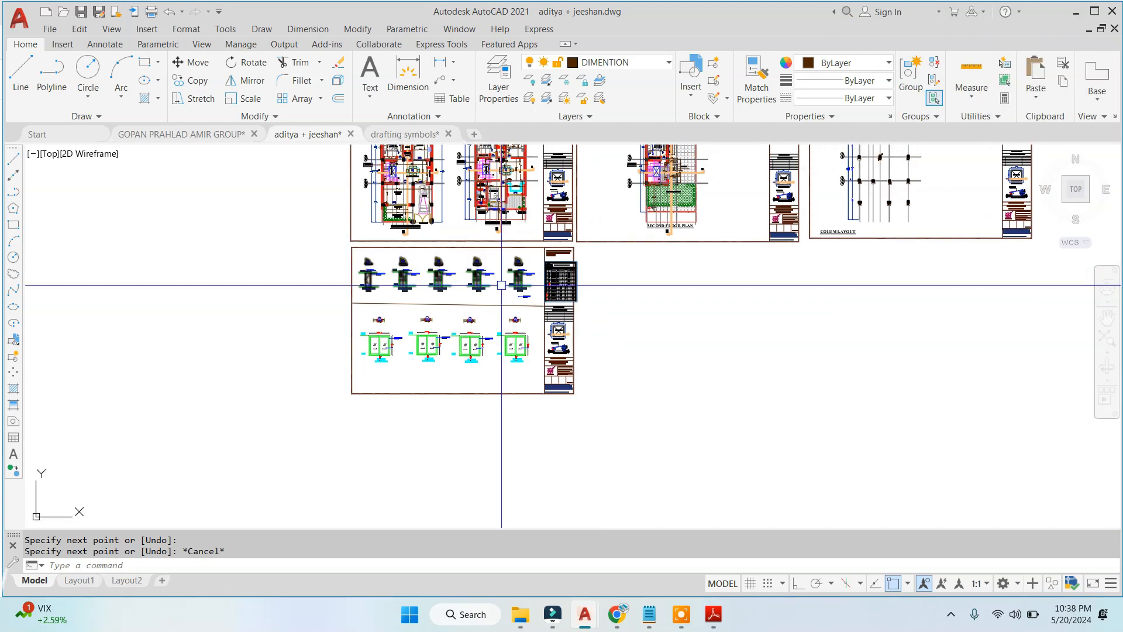
scroll(501, 285, up, 2)
click(476, 315)
click(842, 62)
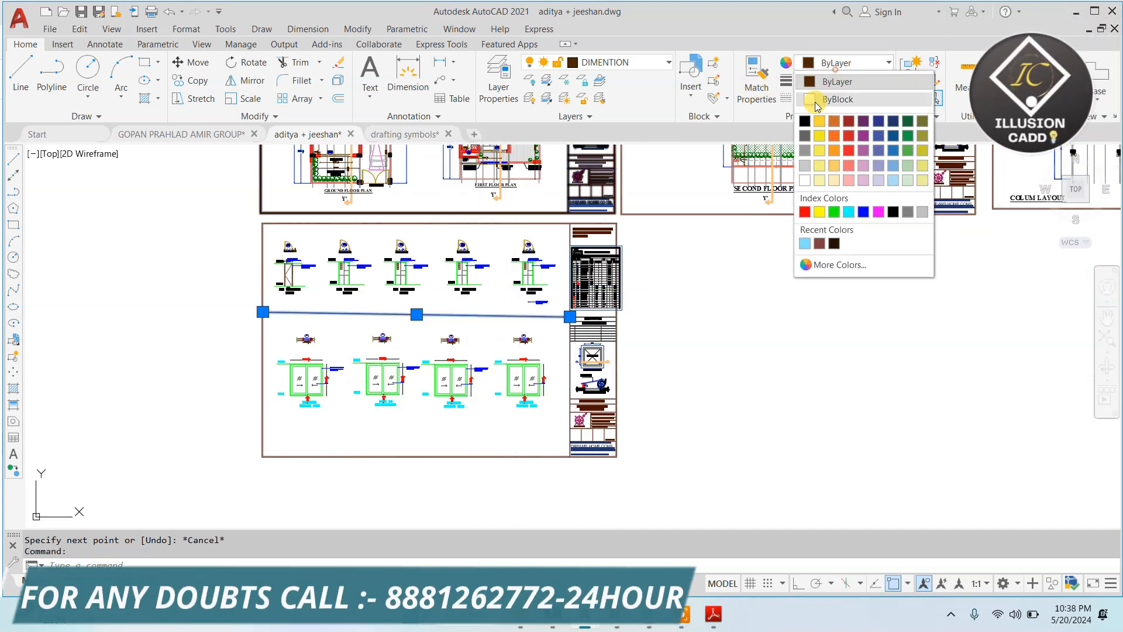
click(865, 211)
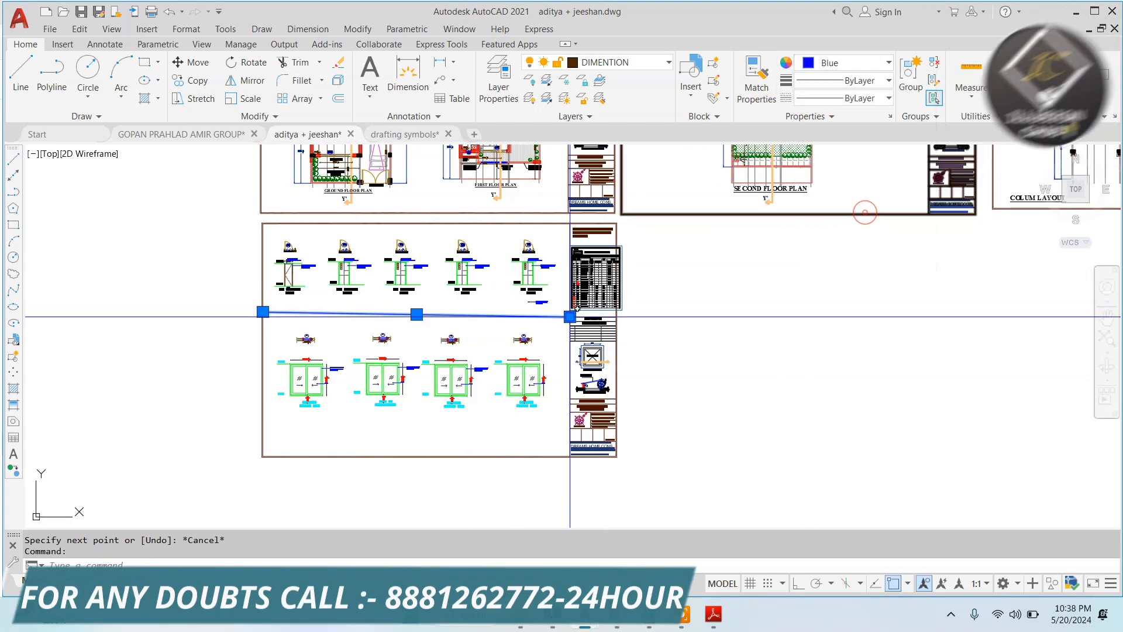
Step: Stretch the dividing line's title block end slightly upward to level the line
scroll(585, 310, up, 1)
click(592, 311)
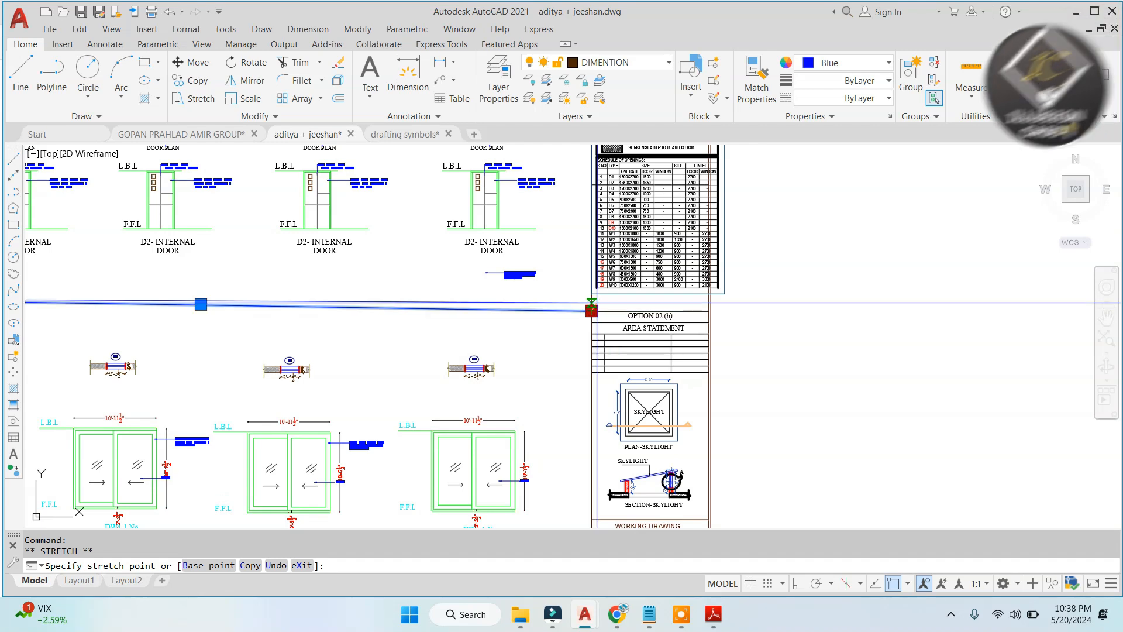
click(592, 303)
scroll(643, 300, down, 3)
mouse_move(627, 301)
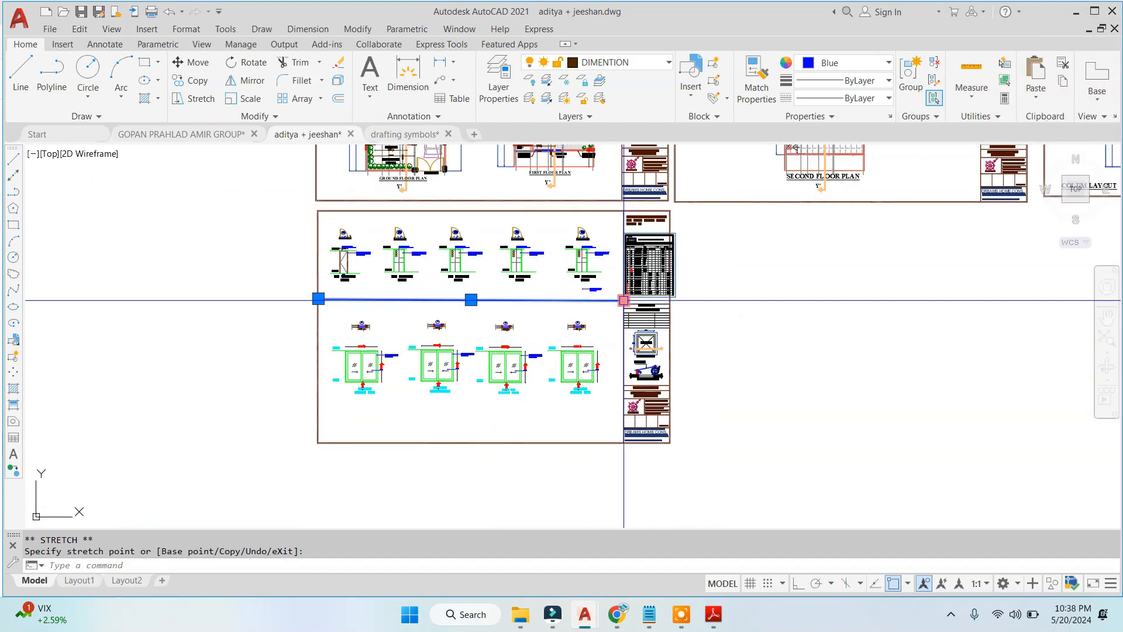
key(Escape)
key(Escape)
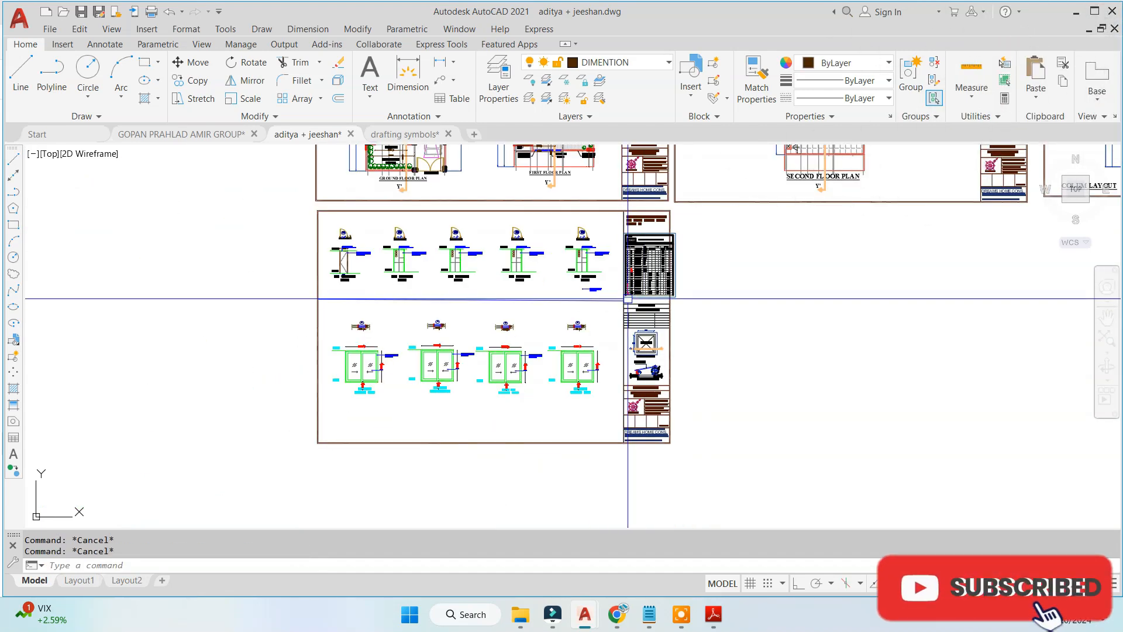
Step: Stretch the dividing line's title block end further up along the title block edge
scroll(597, 307, up, 4)
click(725, 237)
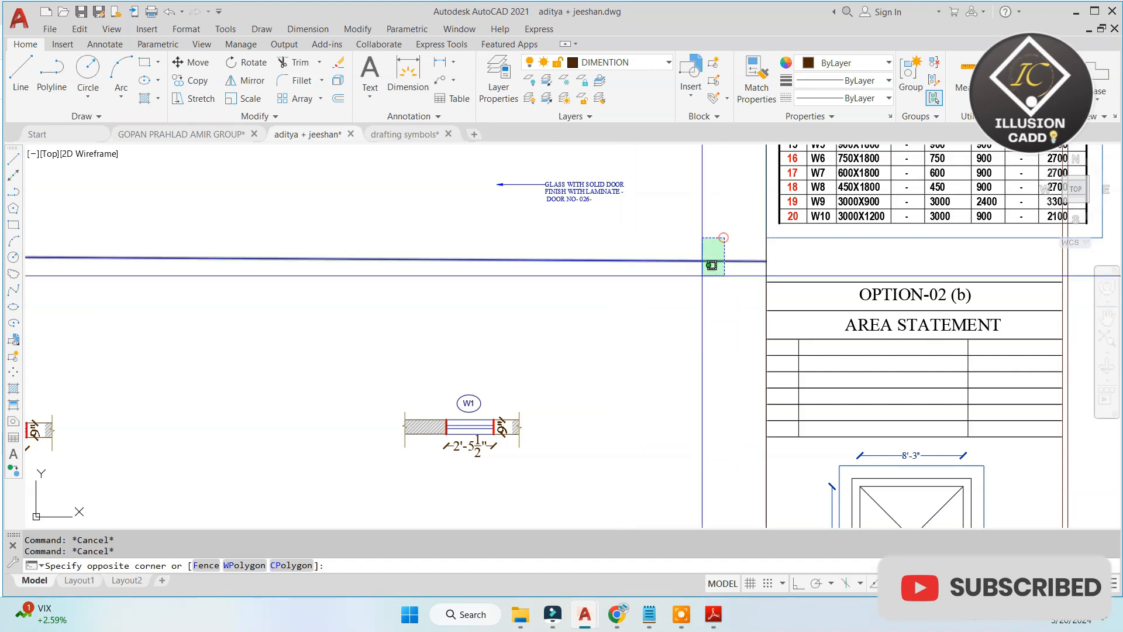
click(690, 290)
click(766, 261)
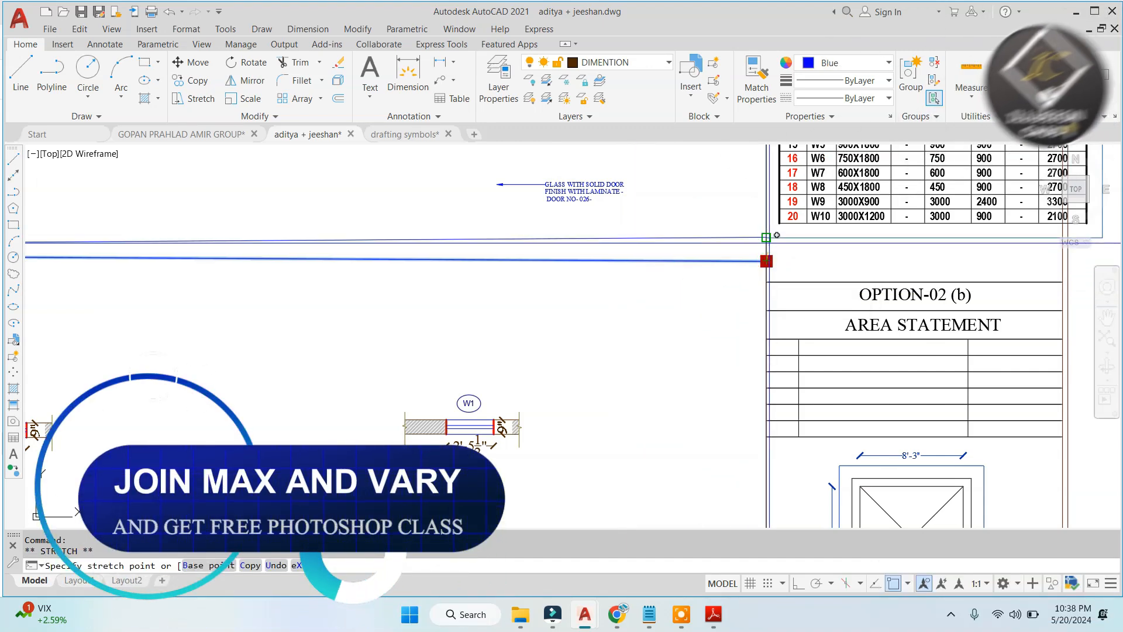
scroll(696, 296, down, 4)
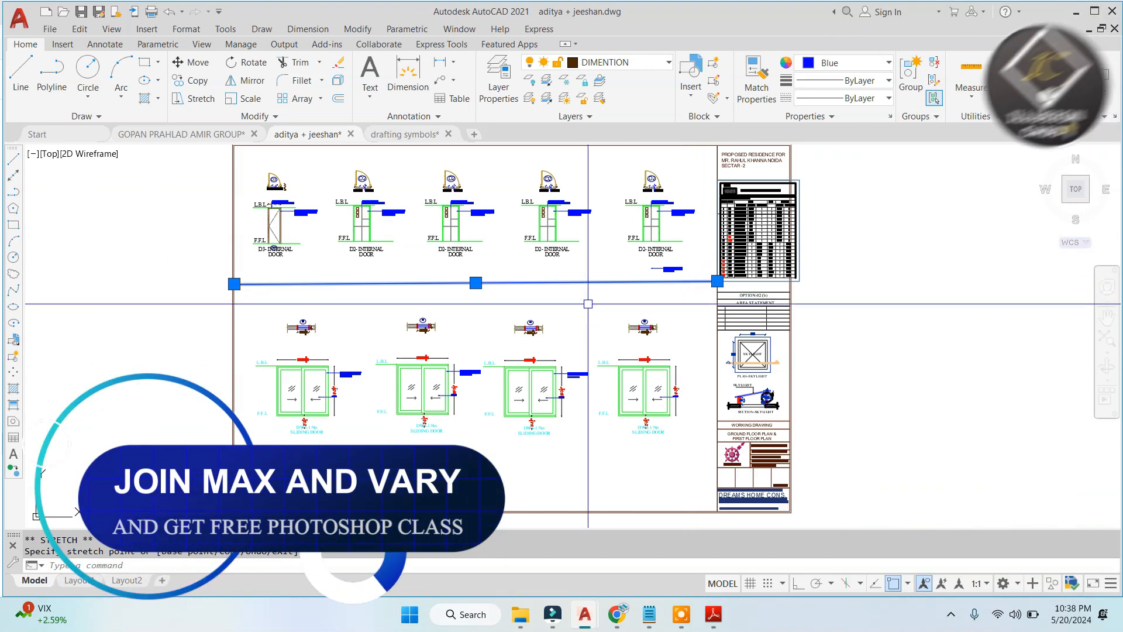
key(Escape)
Step: Examine the internal door details, the whole opening detail sheet and the neighbouring floor plan and column layout sheets
scroll(314, 199, up, 4)
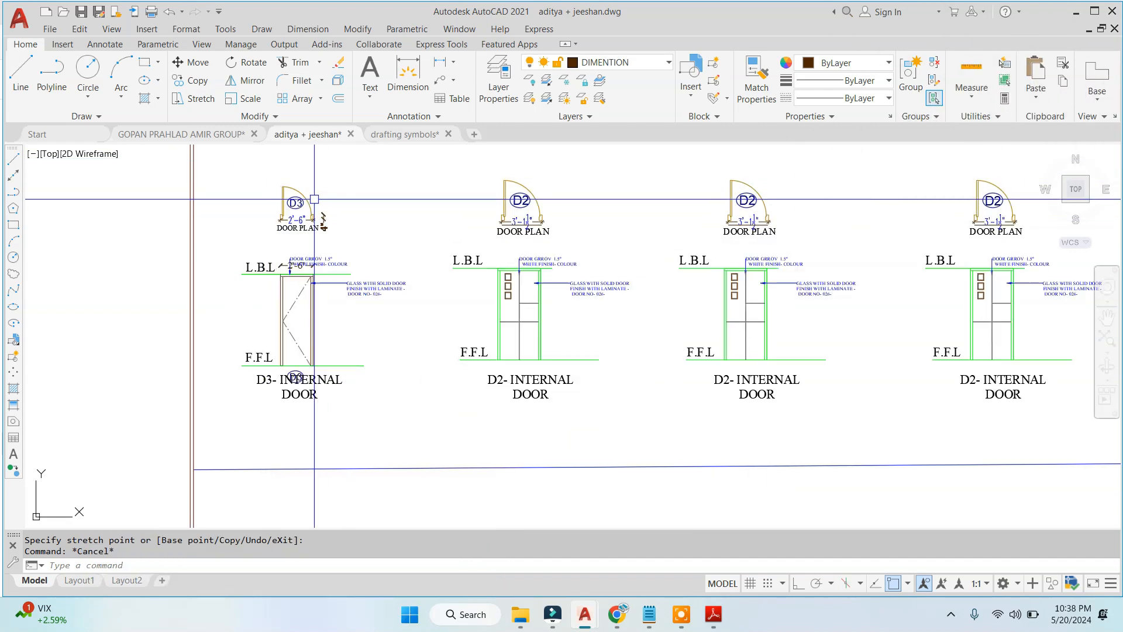
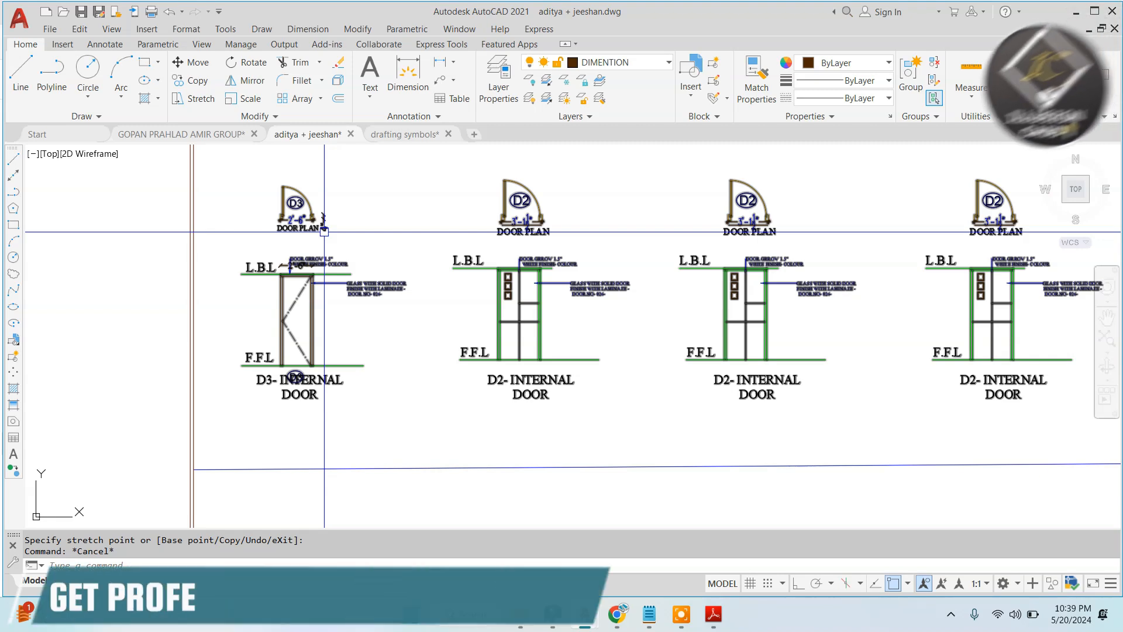
scroll(324, 231, down, 8)
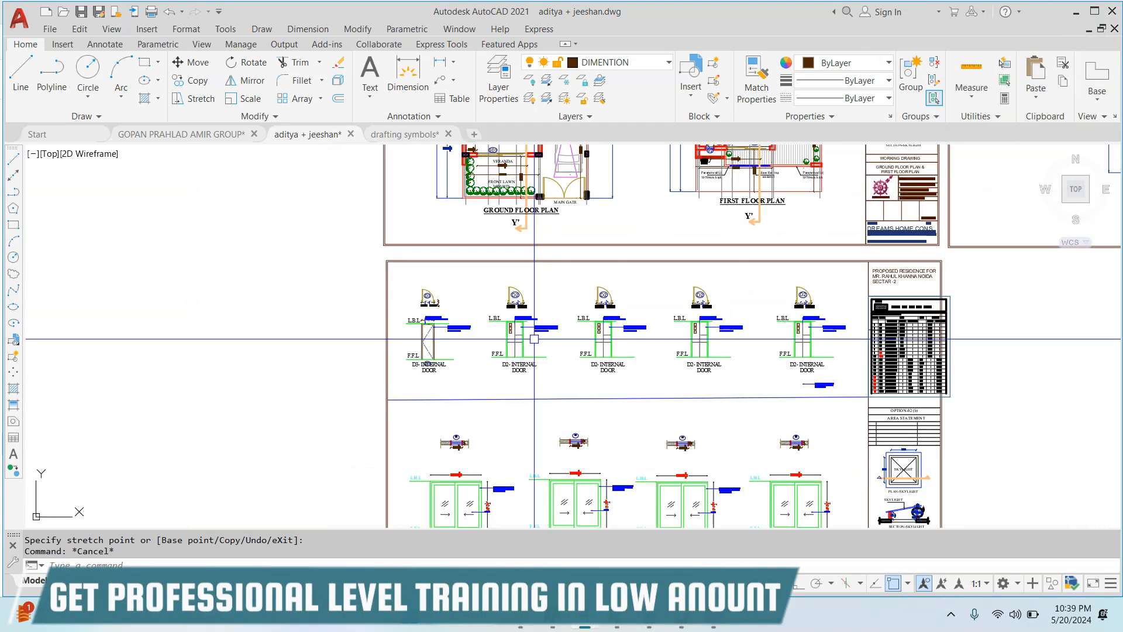
scroll(621, 368, down, 2)
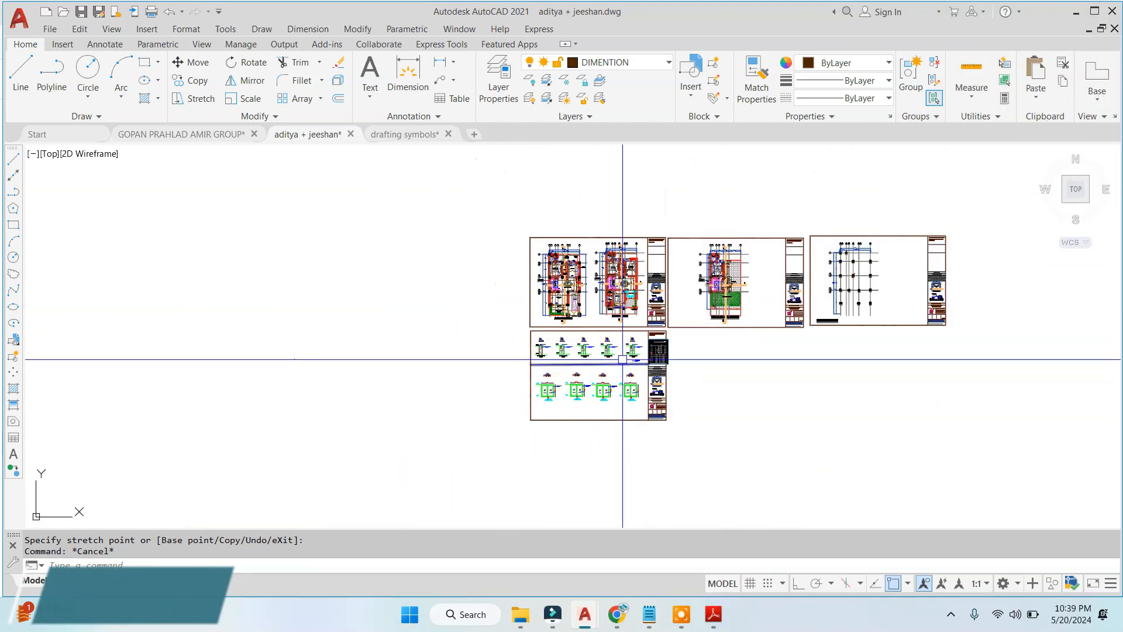
middle_drag(621, 367, 439, 364)
scroll(464, 335, up, 2)
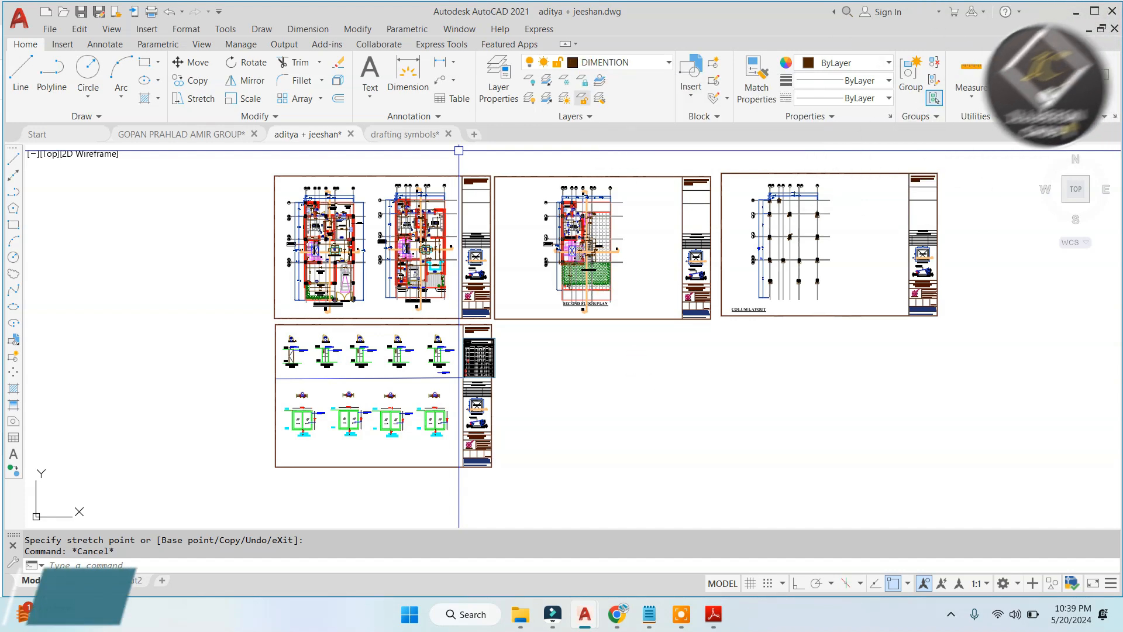
scroll(407, 241, up, 4)
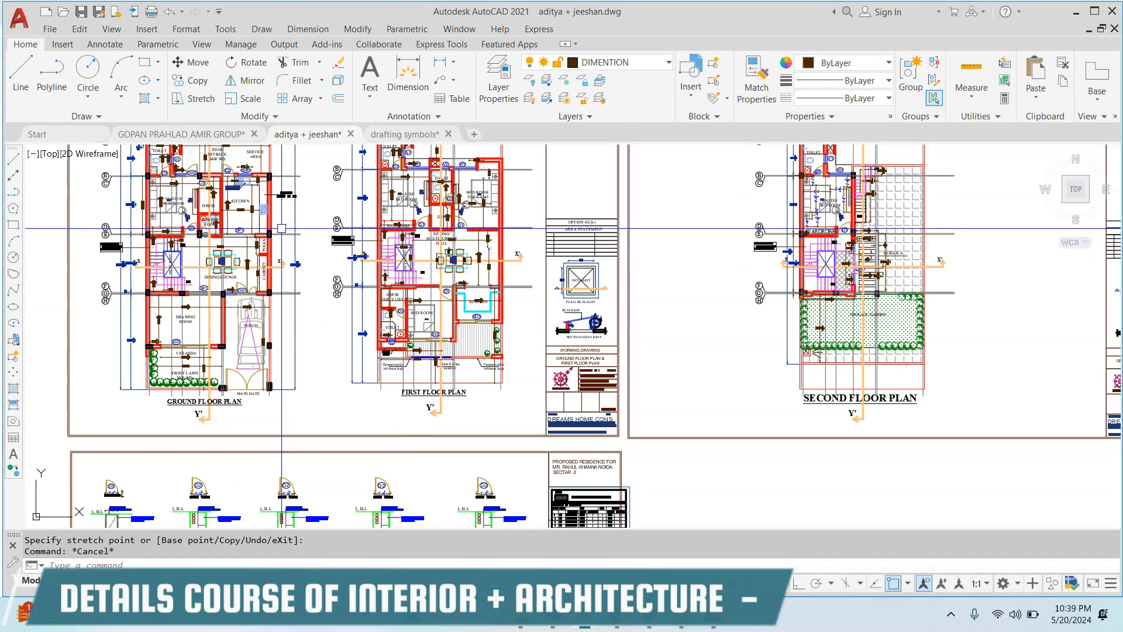
scroll(282, 246, down, 4)
Step: Switch to the reference project drawing and look through its staircase, railing, flooring, furniture and floor plan sheets
click(216, 136)
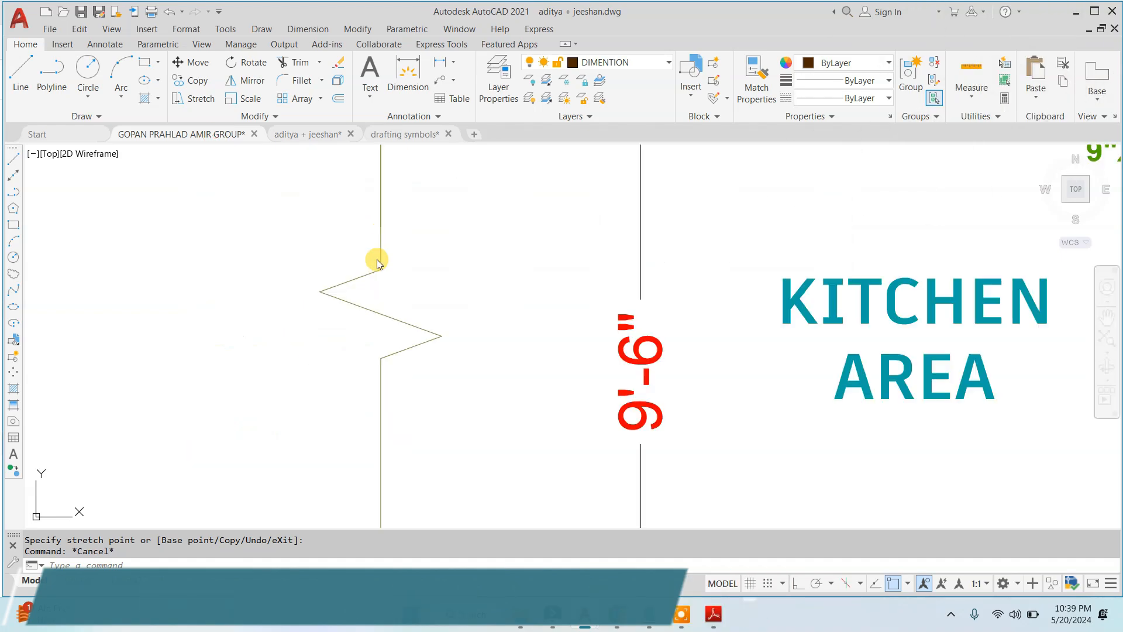
scroll(441, 270, down, 8)
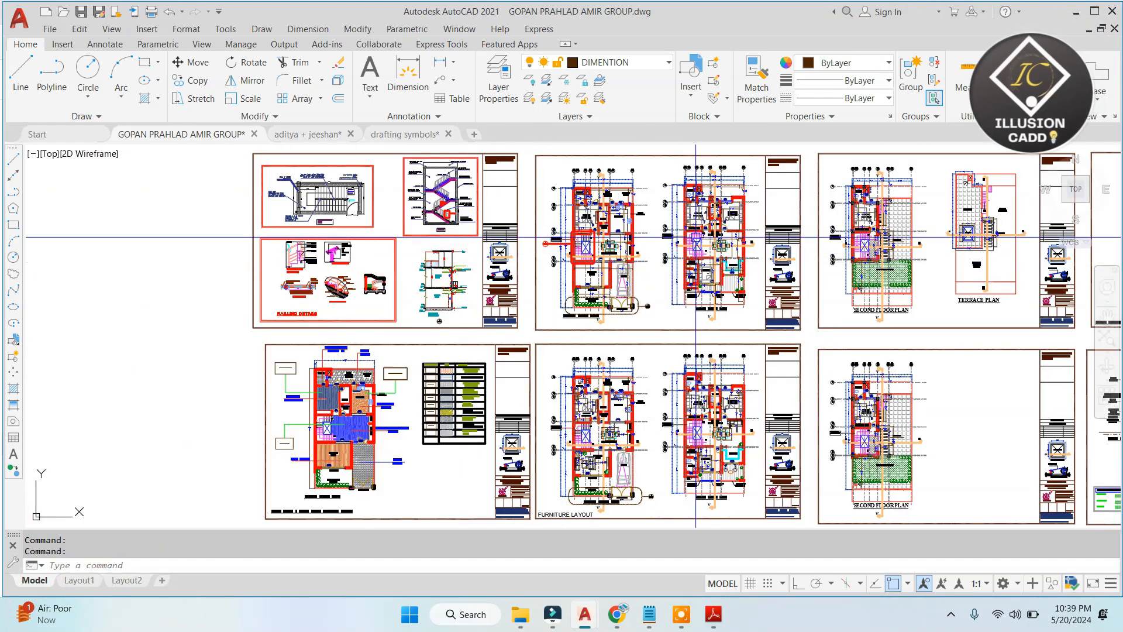
scroll(702, 246, up, 2)
middle_drag(863, 263, 262, 283)
scroll(439, 260, down, 2)
middle_drag(910, 257, 509, 269)
scroll(689, 263, up, 2)
scroll(410, 257, down, 2)
scroll(628, 251, up, 2)
mouse_move(809, 245)
middle_down()
mouse_move(628, 251)
mouse_move(1022, 173)
middle_up()
scroll(628, 254, down, 2)
Step: Return to the residence drawing and review its floor plan, column layout and opening detail sheets together
click(297, 134)
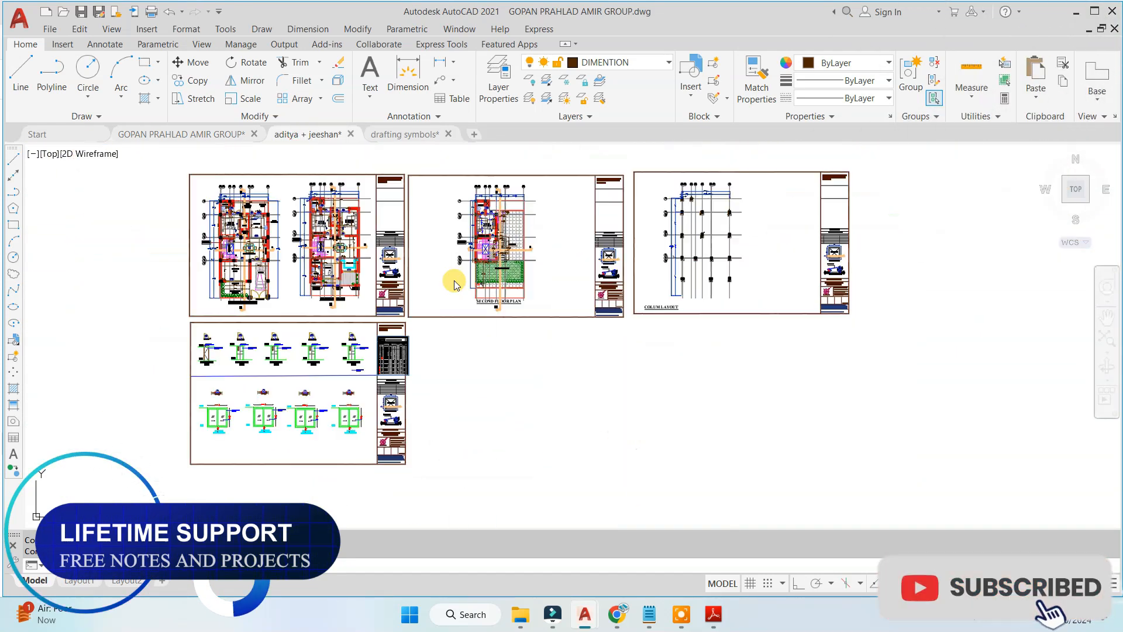
scroll(376, 236, up, 2)
middle_drag(376, 236, 395, 233)
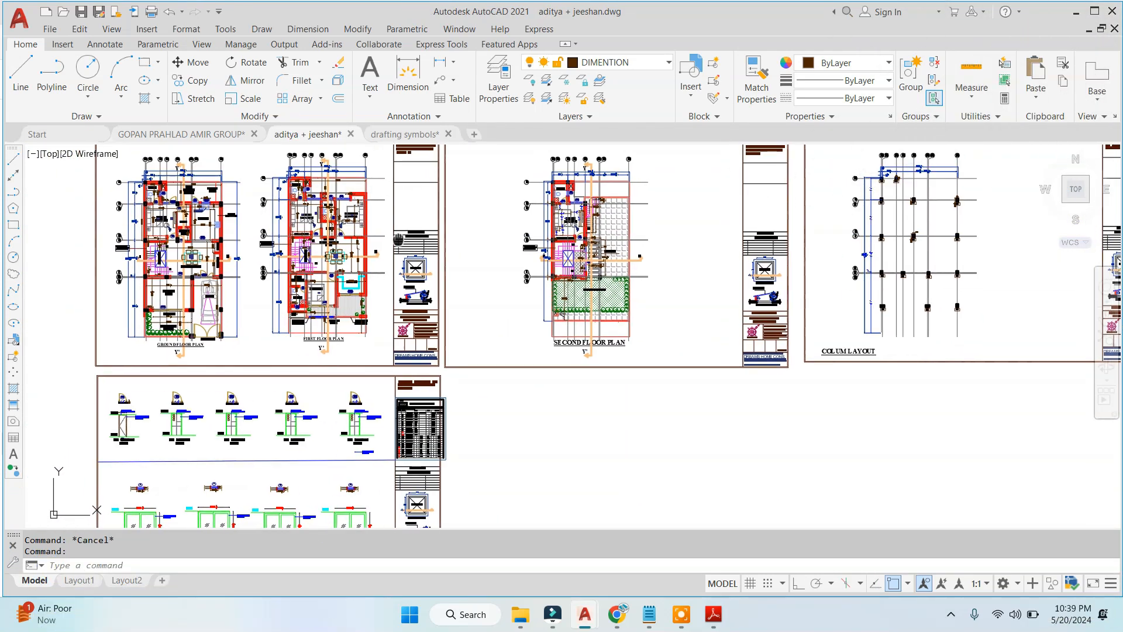
scroll(398, 240, down, 2)
scroll(395, 255, up, 2)
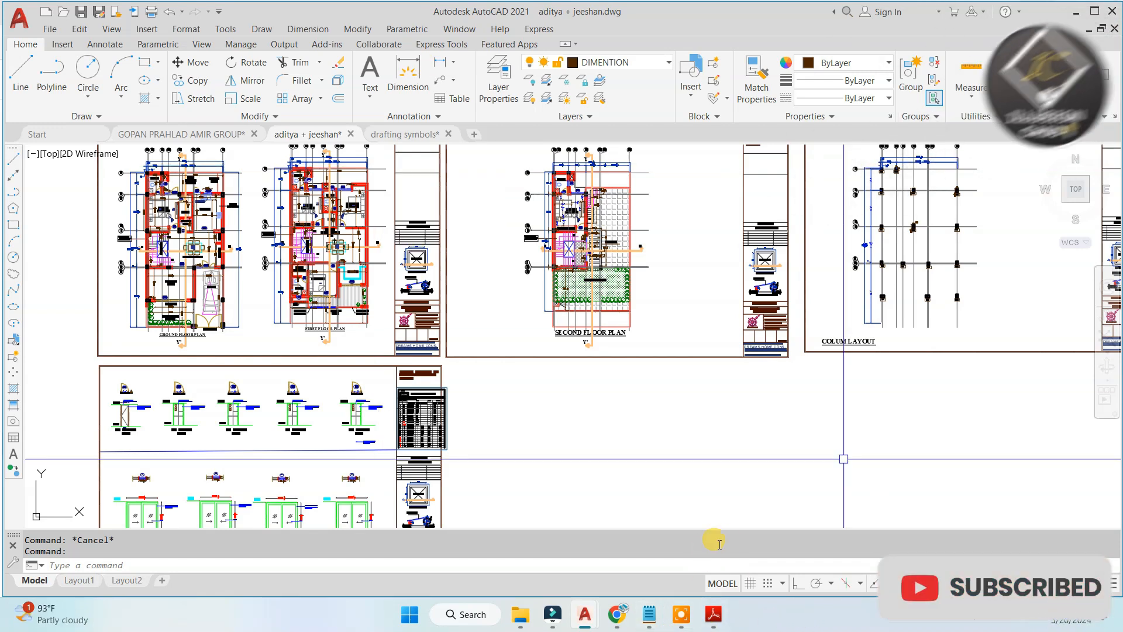
click(687, 611)
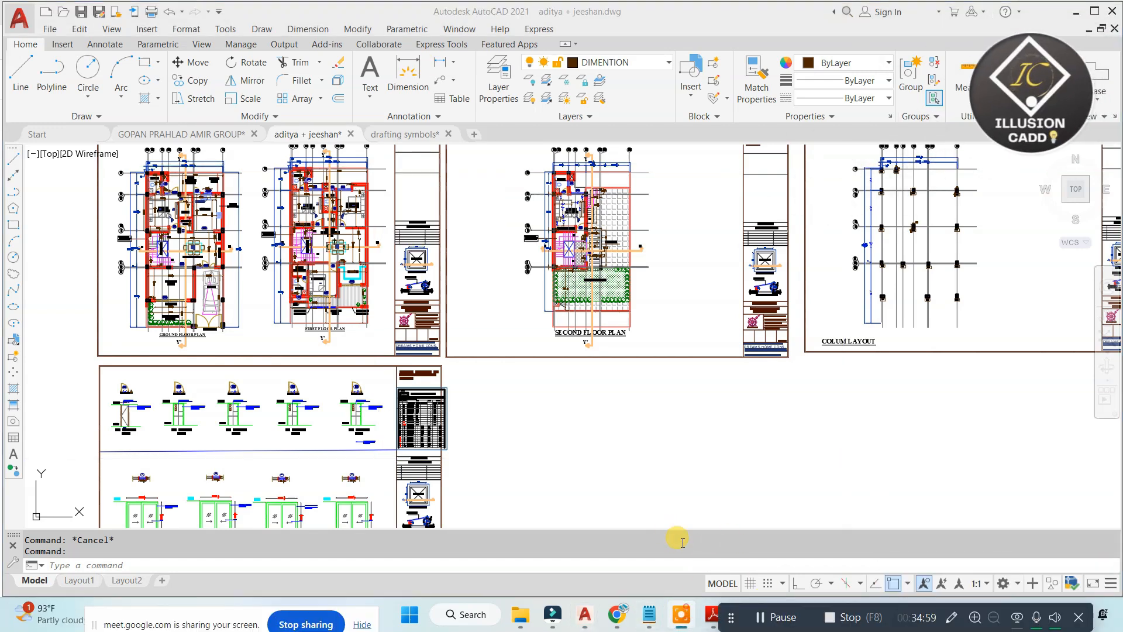
click(776, 617)
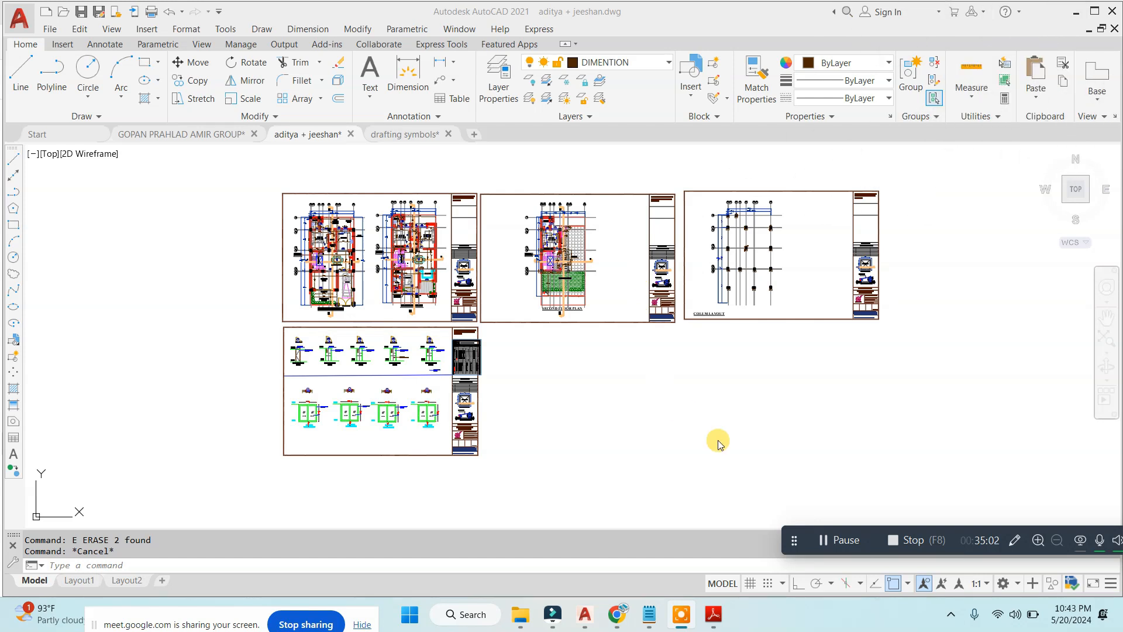
drag(823, 537, 814, 563)
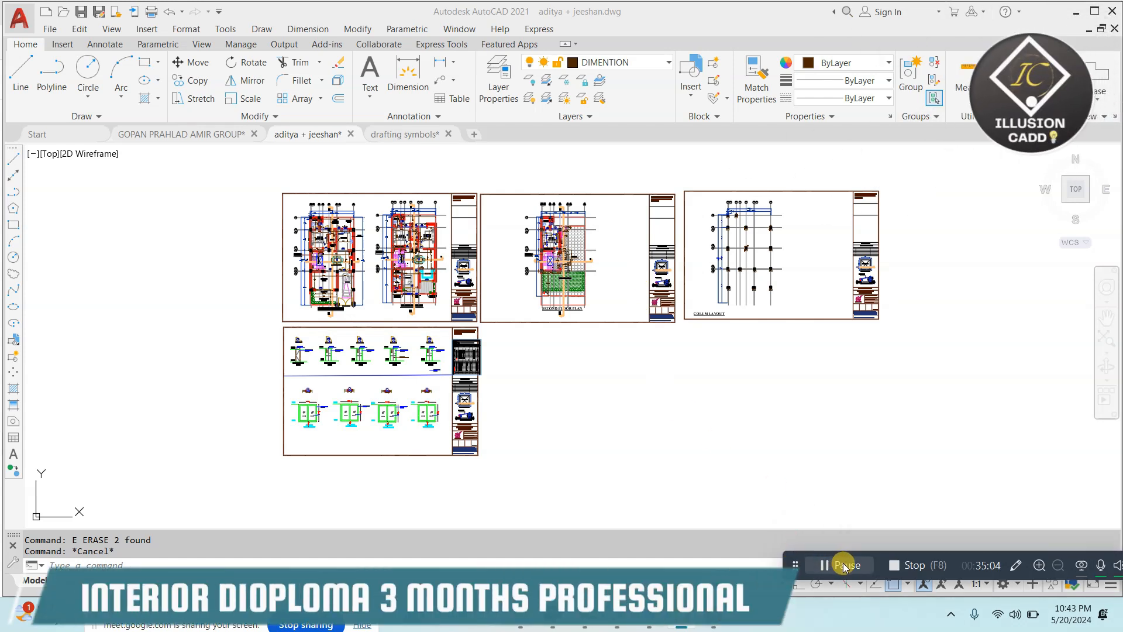